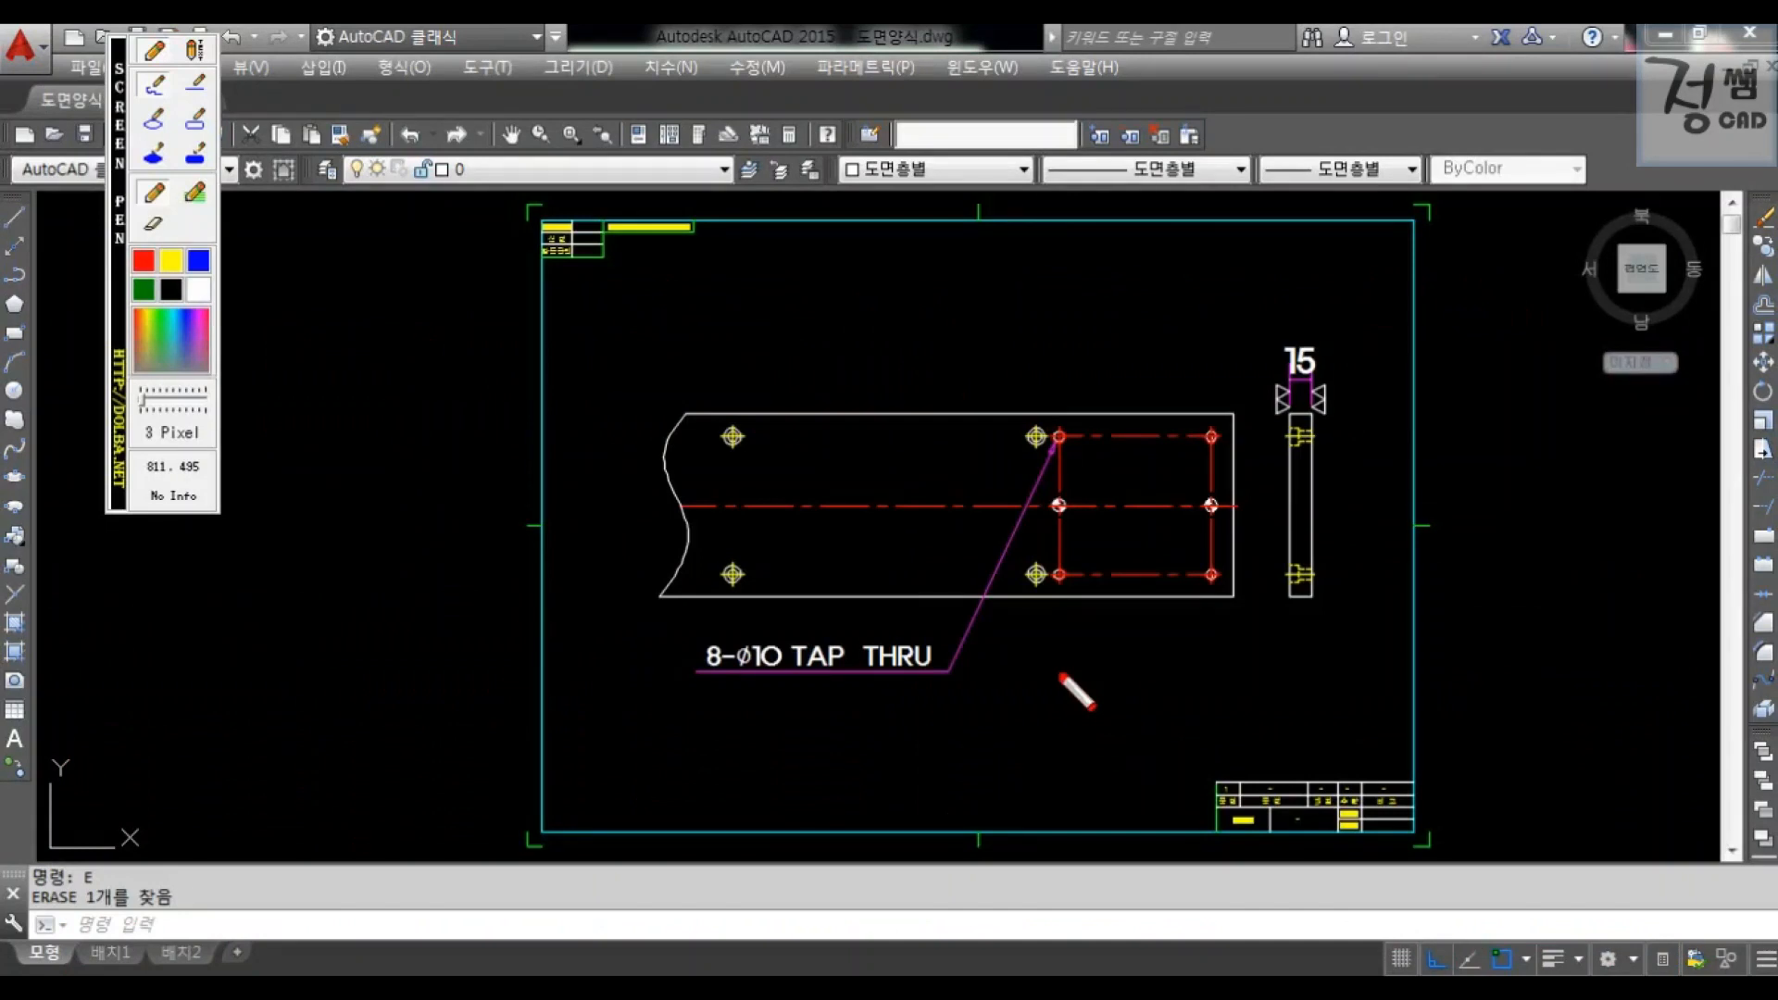
- Compare the corner hole's diameter dimension with the 8-⌀10 TAP THRU callout on the plate drawing
mouse_move(935, 380)
left_mouse_down()
mouse_move(952, 430)
mouse_move(1014, 352)
left_mouse_up()
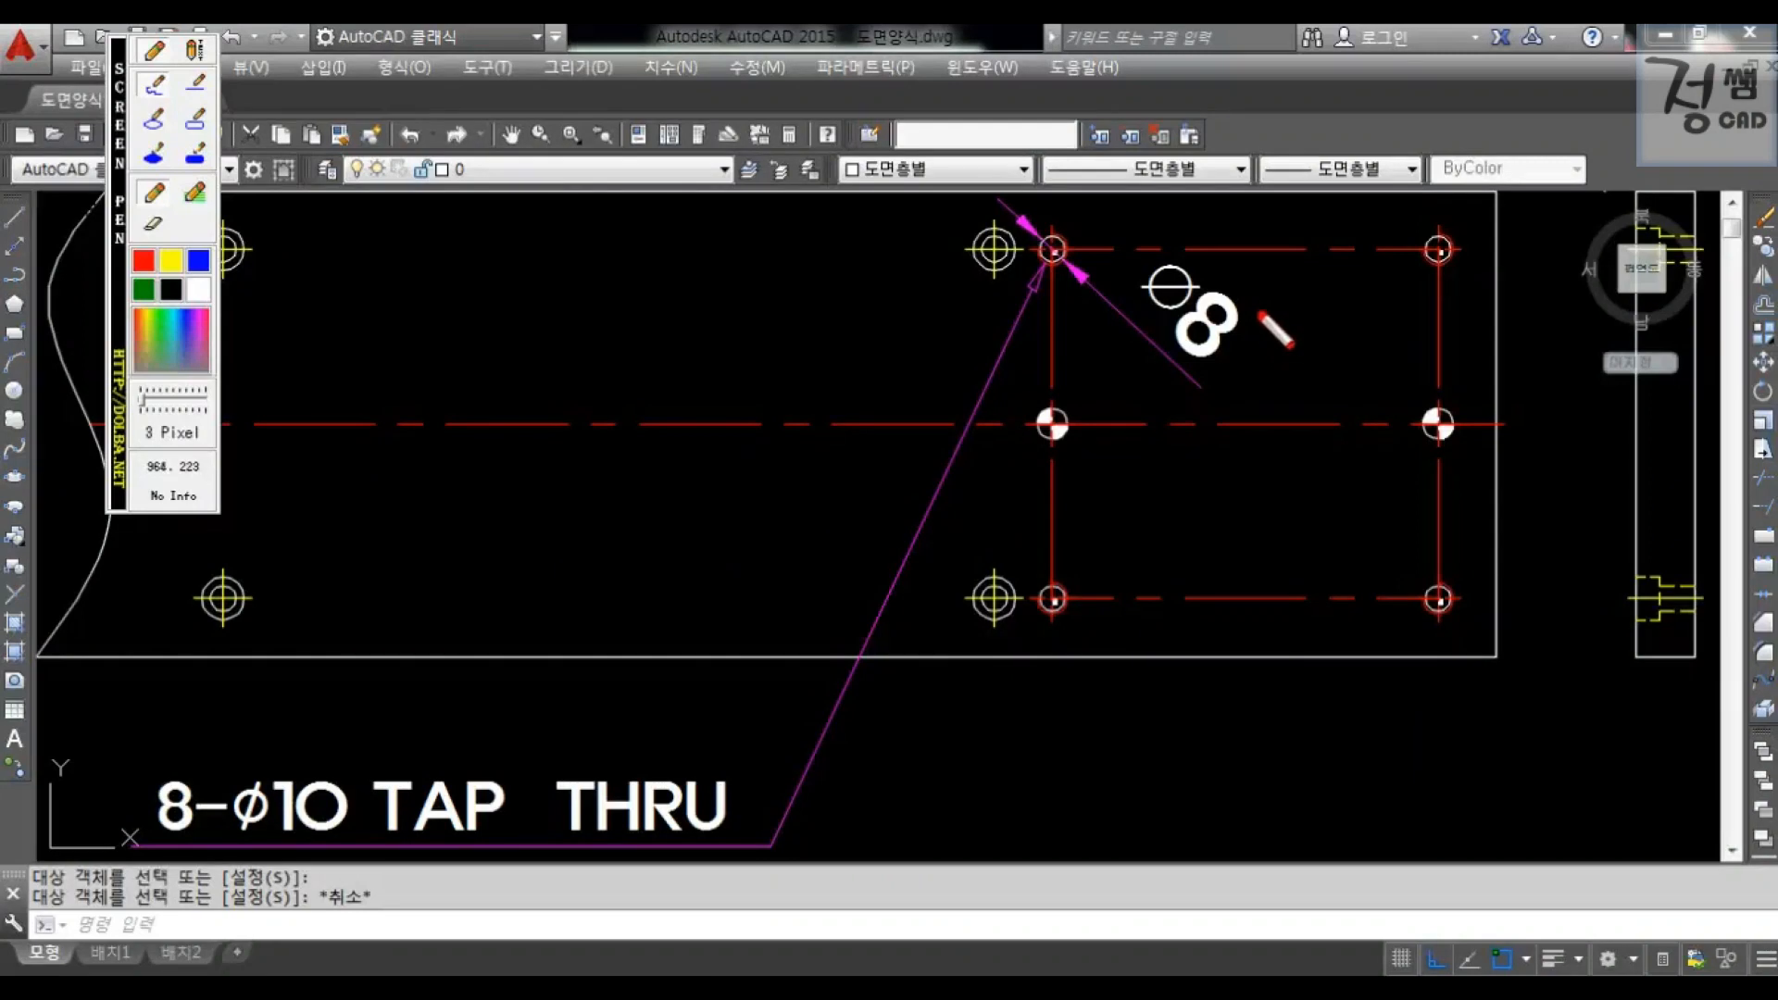
left_click_drag(1222, 266, 1301, 241)
mouse_move(440, 731)
left_mouse_down()
mouse_move(456, 771)
mouse_move(544, 699)
left_mouse_up()
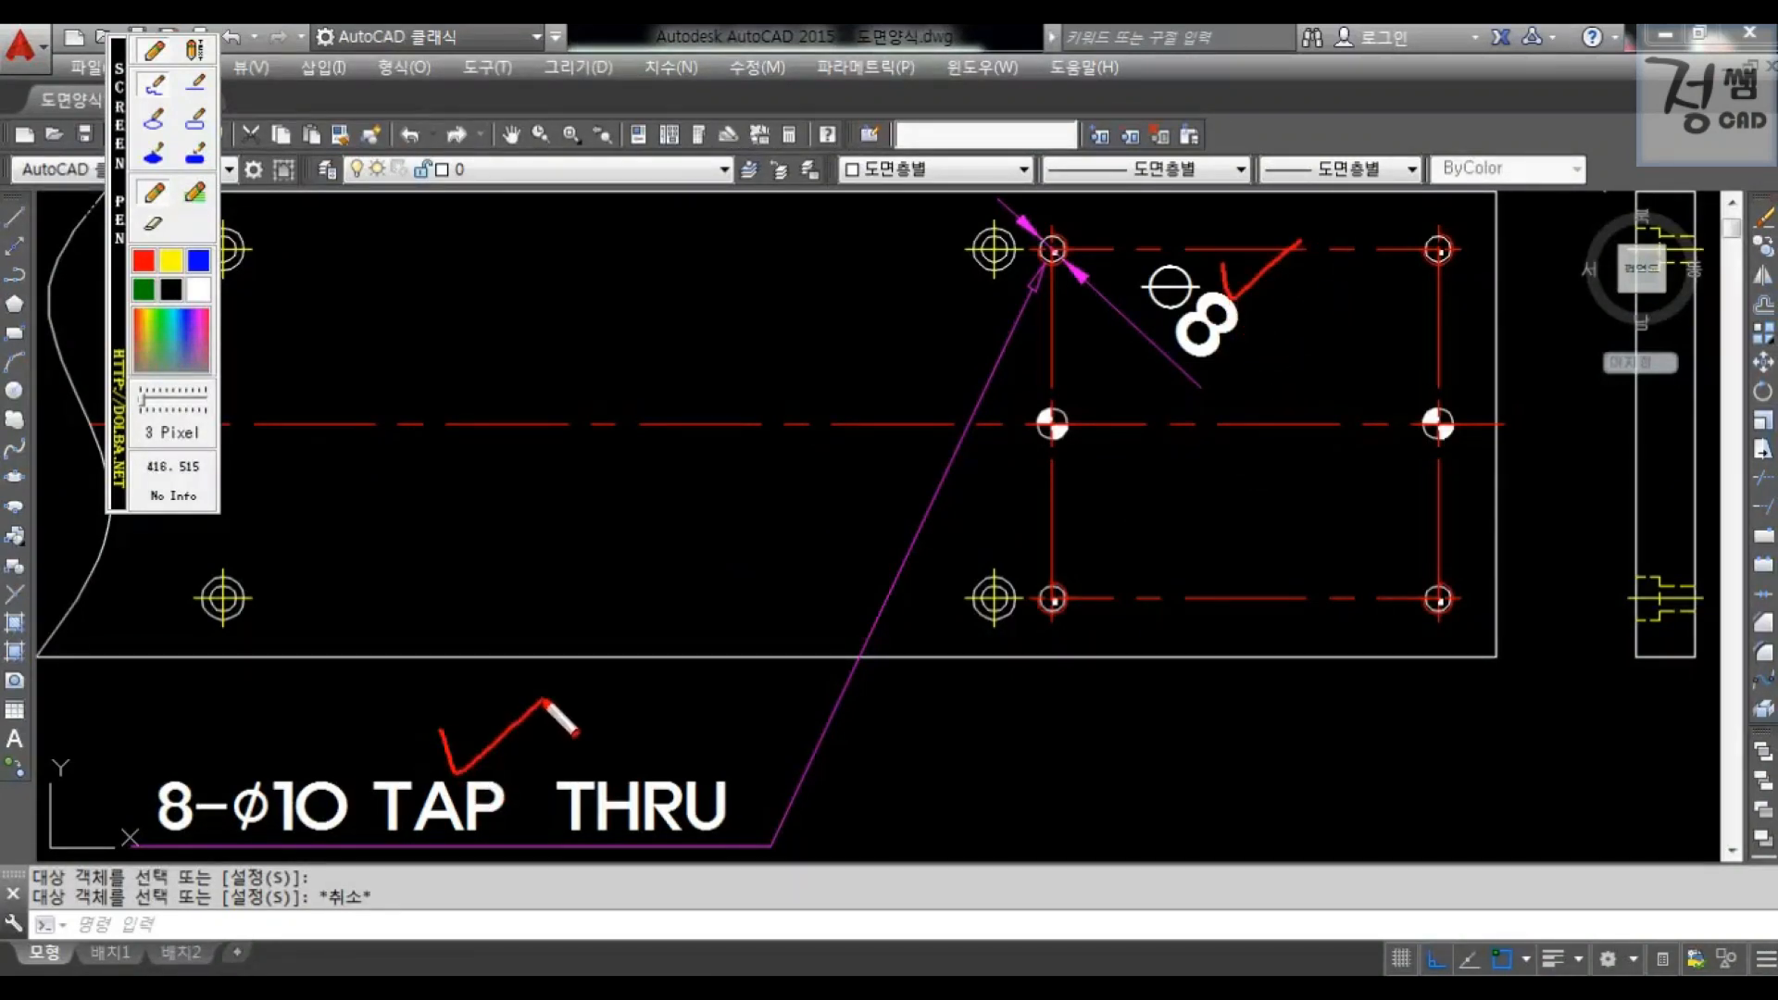
mouse_move(320, 847)
left_mouse_down()
mouse_move(227, 813)
mouse_move(311, 838)
left_mouse_up()
mouse_move(279, 708)
left_mouse_down()
mouse_move(293, 738)
mouse_move(382, 665)
left_mouse_up()
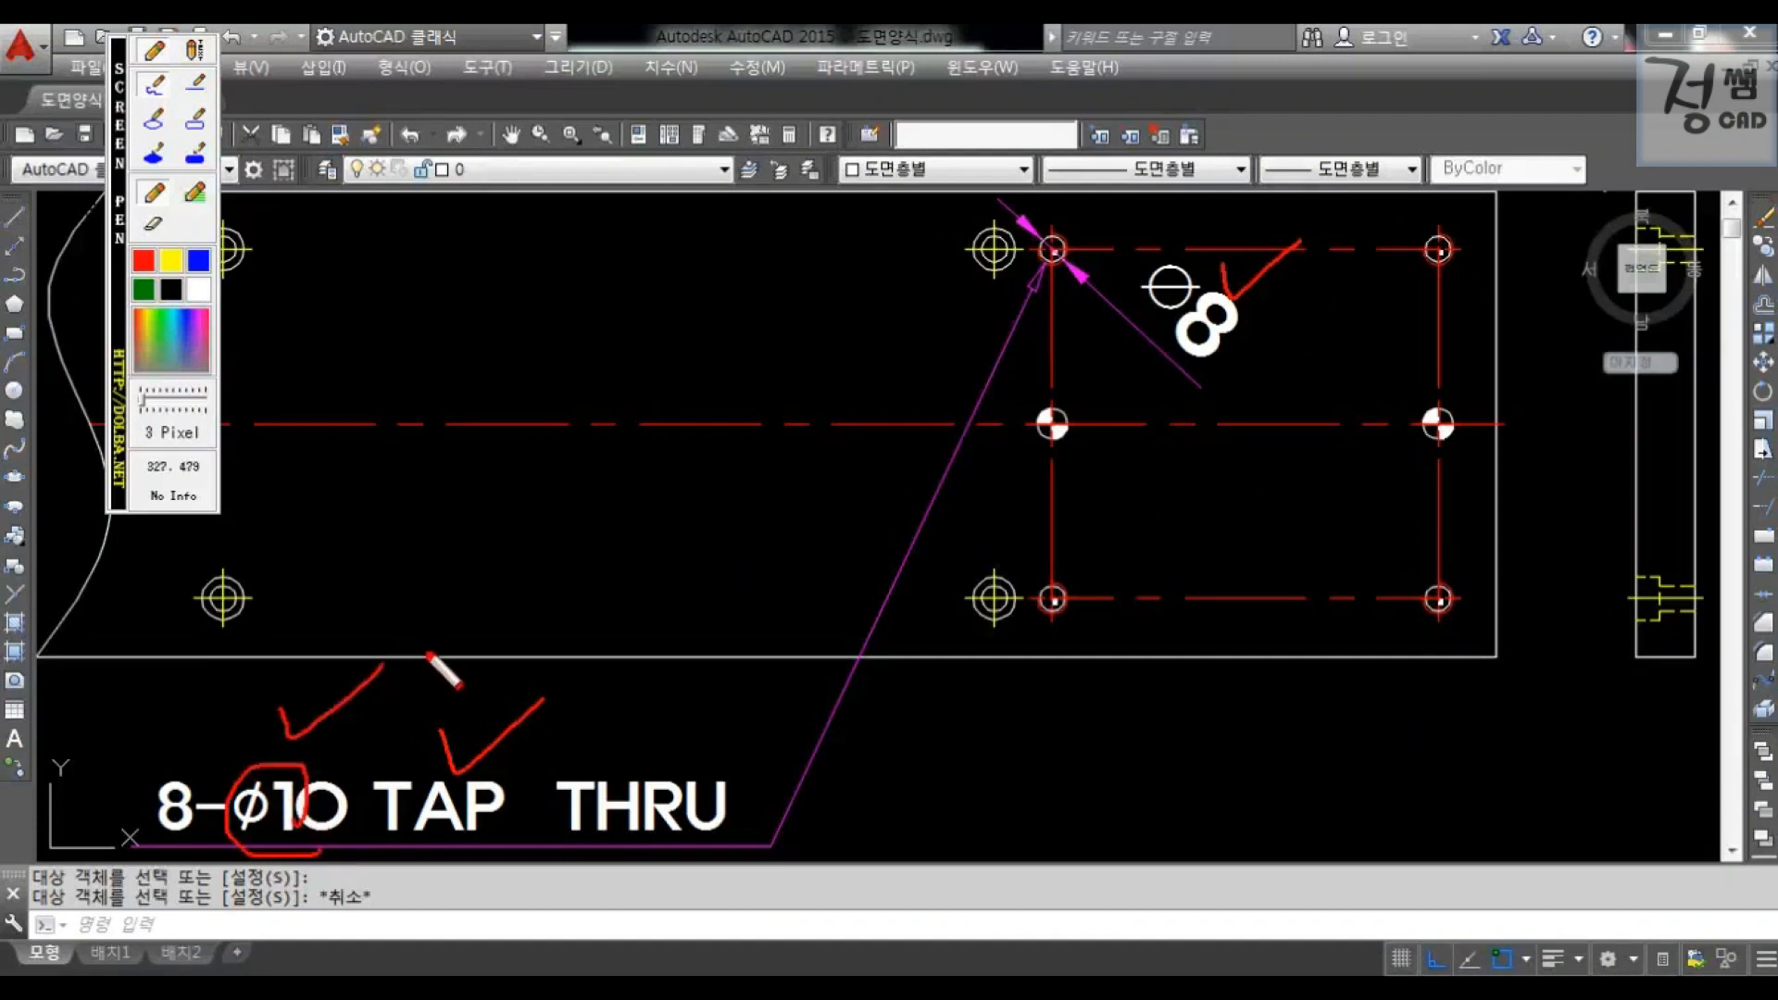
left_click_drag(495, 637, 287, 935)
left_click_drag(338, 582, 593, 954)
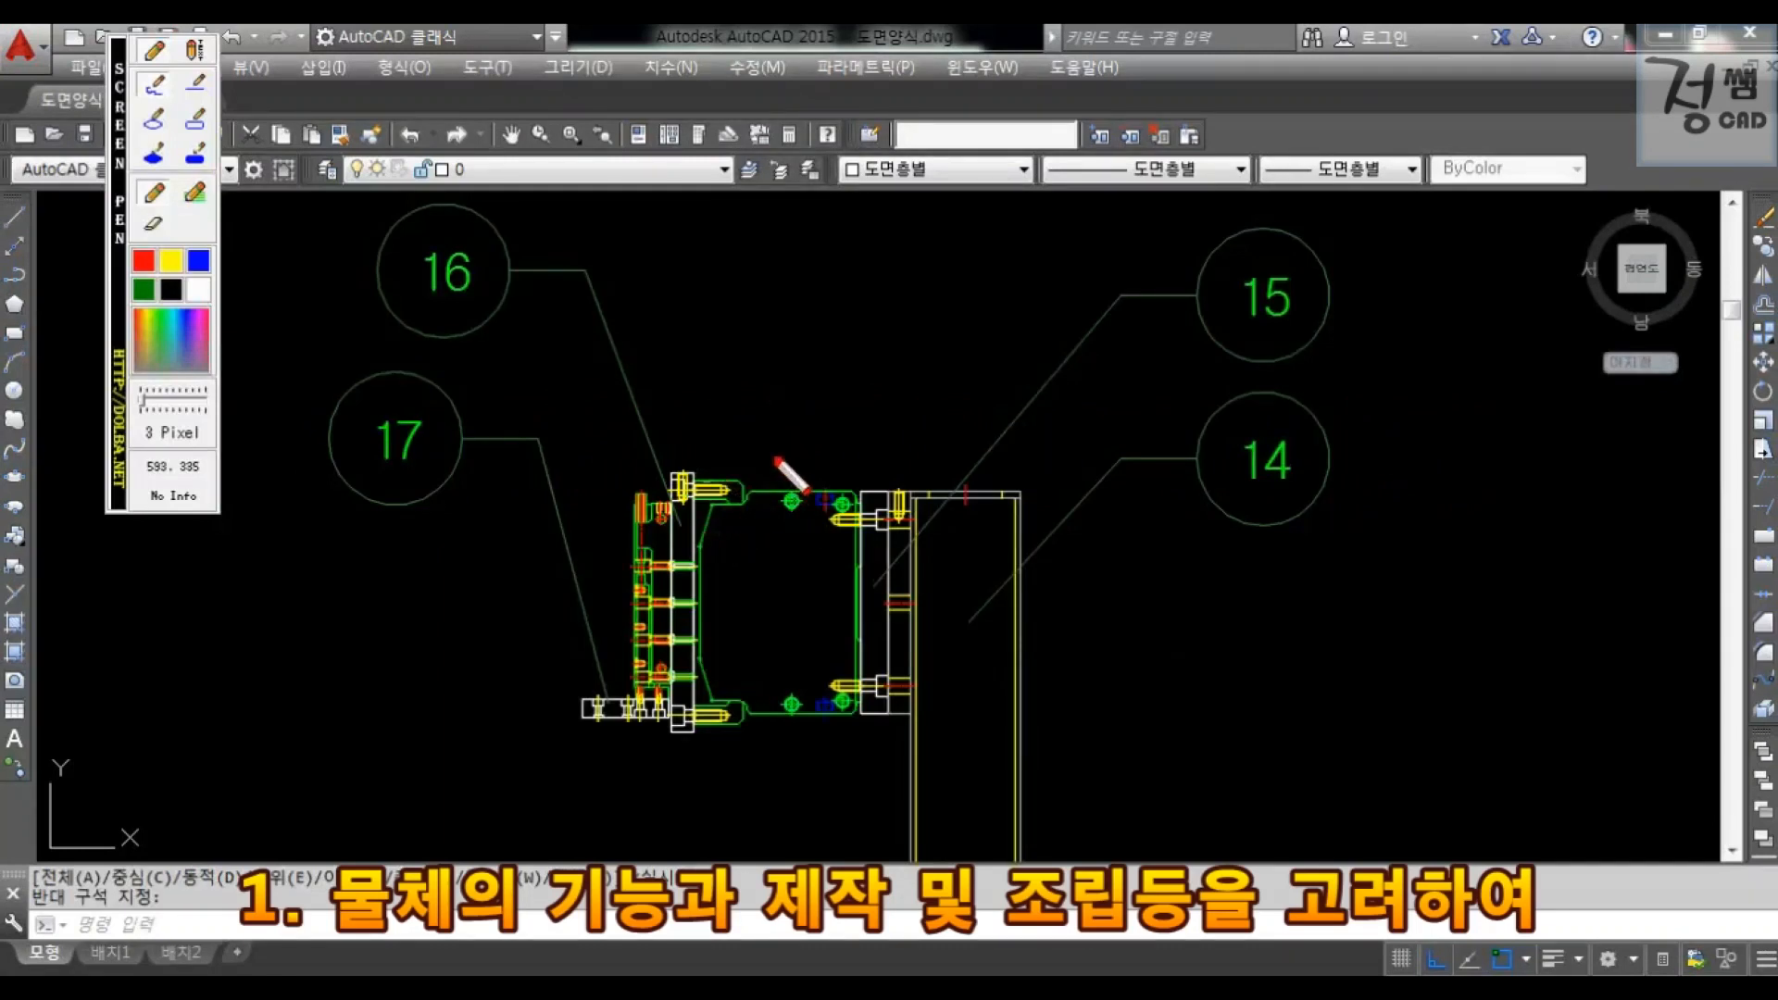
- Examine how parts 14 to 17 fit together in the assembly and how part 14's detail drawing is dimensioned
mouse_move(772, 436)
left_mouse_down()
mouse_move(791, 502)
mouse_move(835, 465)
left_mouse_up()
left_click_drag(643, 465, 678, 465)
mouse_move(866, 740)
left_mouse_down()
mouse_move(926, 717)
mouse_move(889, 736)
left_mouse_up()
mouse_move(690, 618)
left_mouse_down()
mouse_move(555, 704)
mouse_move(731, 755)
left_mouse_up()
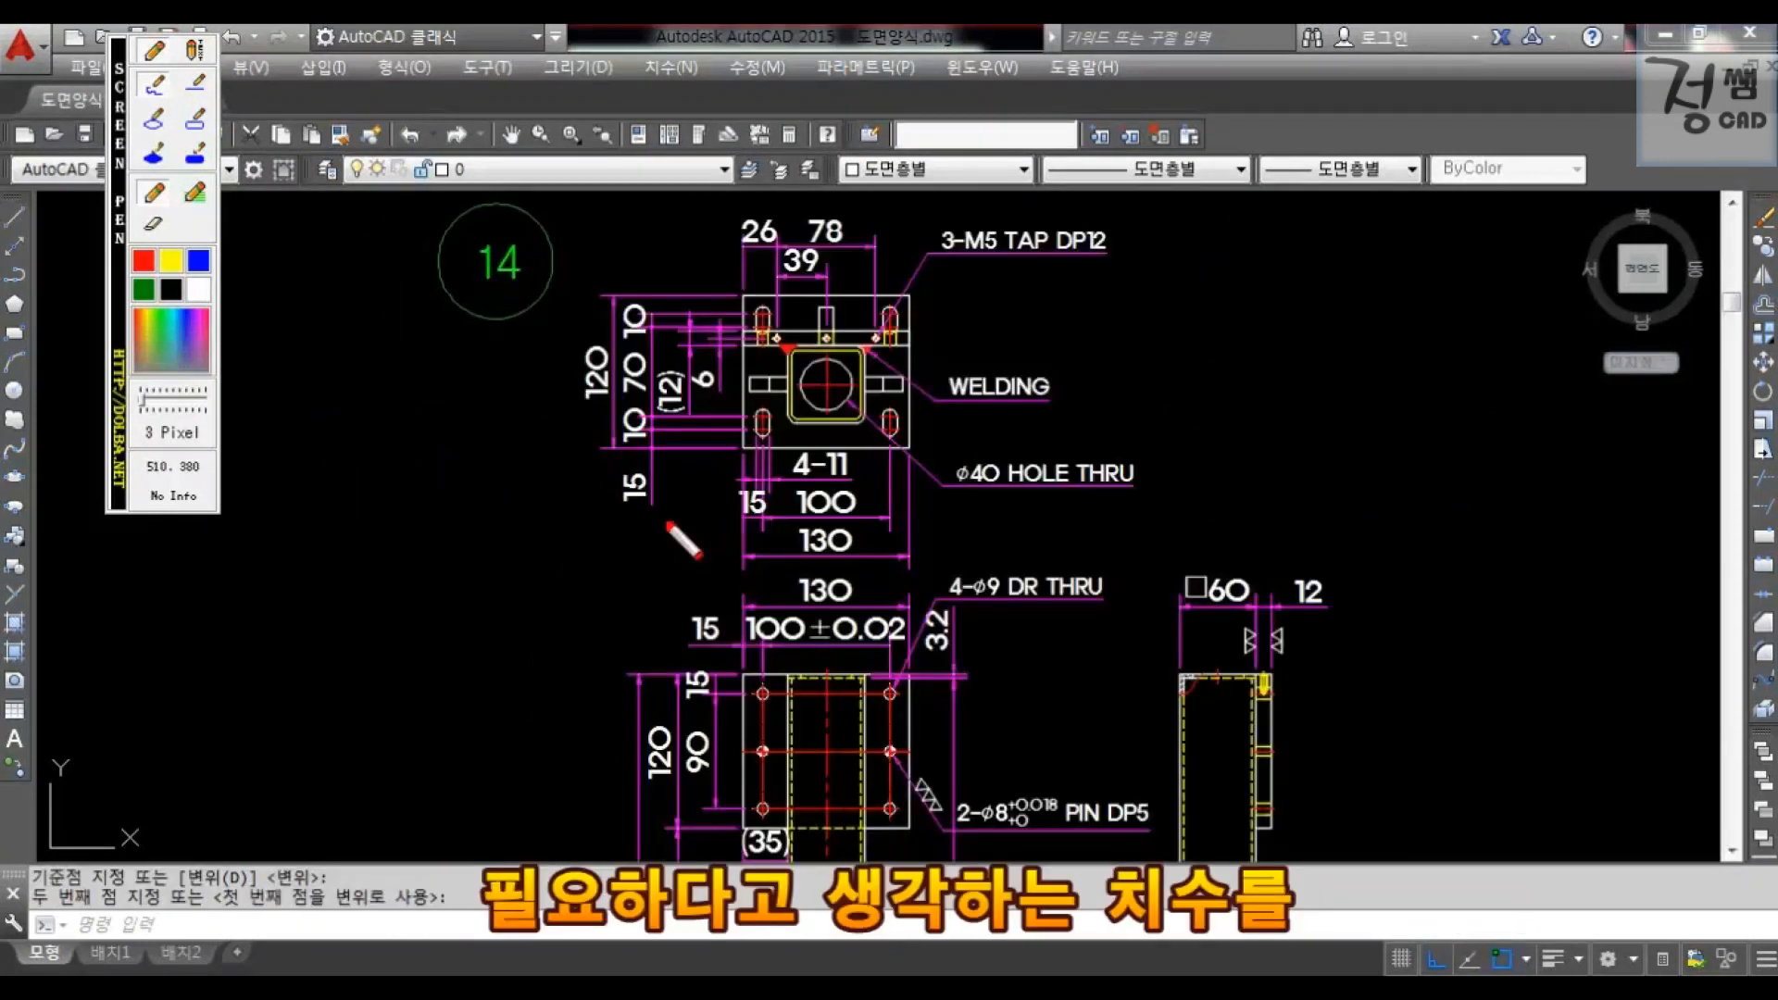
left_click_drag(666, 523, 827, 417)
left_click_drag(804, 342, 942, 320)
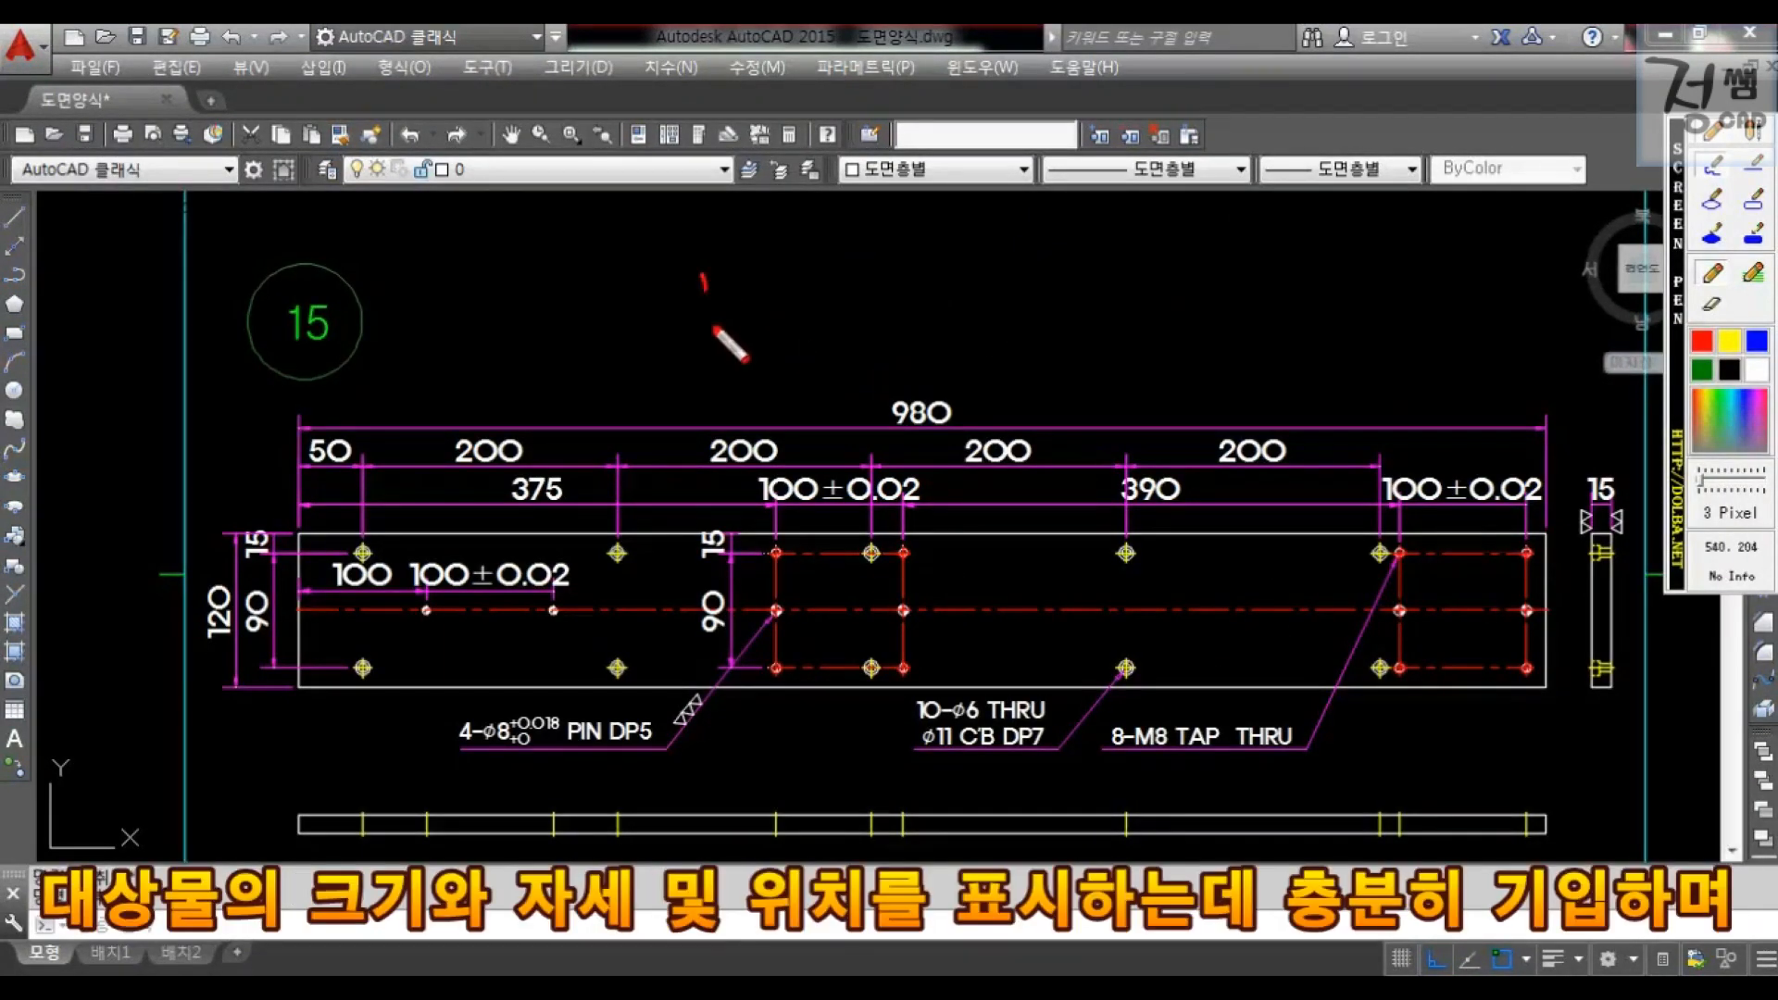
- Review the size and hole-position dimensions above and on the main view of plate 15
left_click_drag(703, 278, 727, 333)
left_click_drag(898, 375, 935, 421)
left_click_drag(718, 504, 894, 413)
key("Escape")
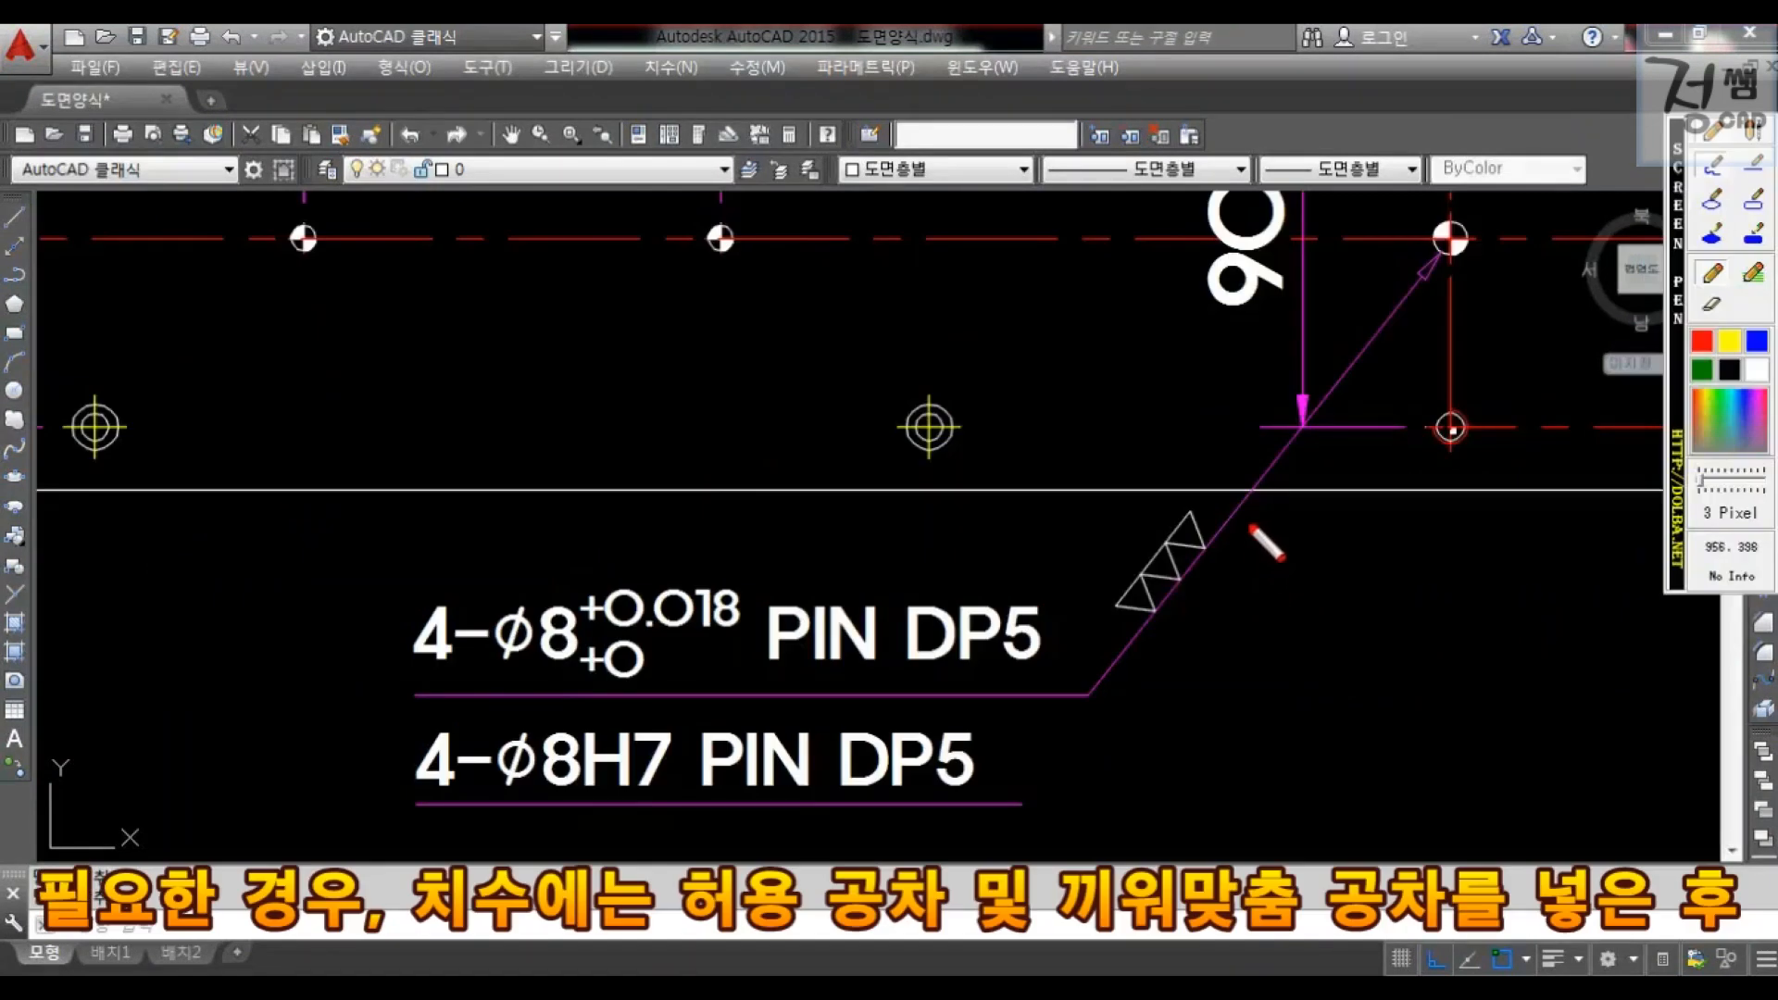
- Examine the tolerance and H7 fit in the two ⌀8 pin-hole callouts and the finish symbol on the leader
left_click_drag(1231, 474, 1276, 463)
mouse_move(639, 659)
left_mouse_down()
mouse_move(745, 639)
mouse_move(648, 662)
left_mouse_up()
mouse_move(657, 537)
left_mouse_down()
mouse_move(659, 572)
mouse_move(743, 486)
left_mouse_up()
mouse_move(658, 804)
left_mouse_down()
mouse_move(572, 713)
mouse_move(652, 808)
left_mouse_up()
left_click_drag(662, 683, 752, 653)
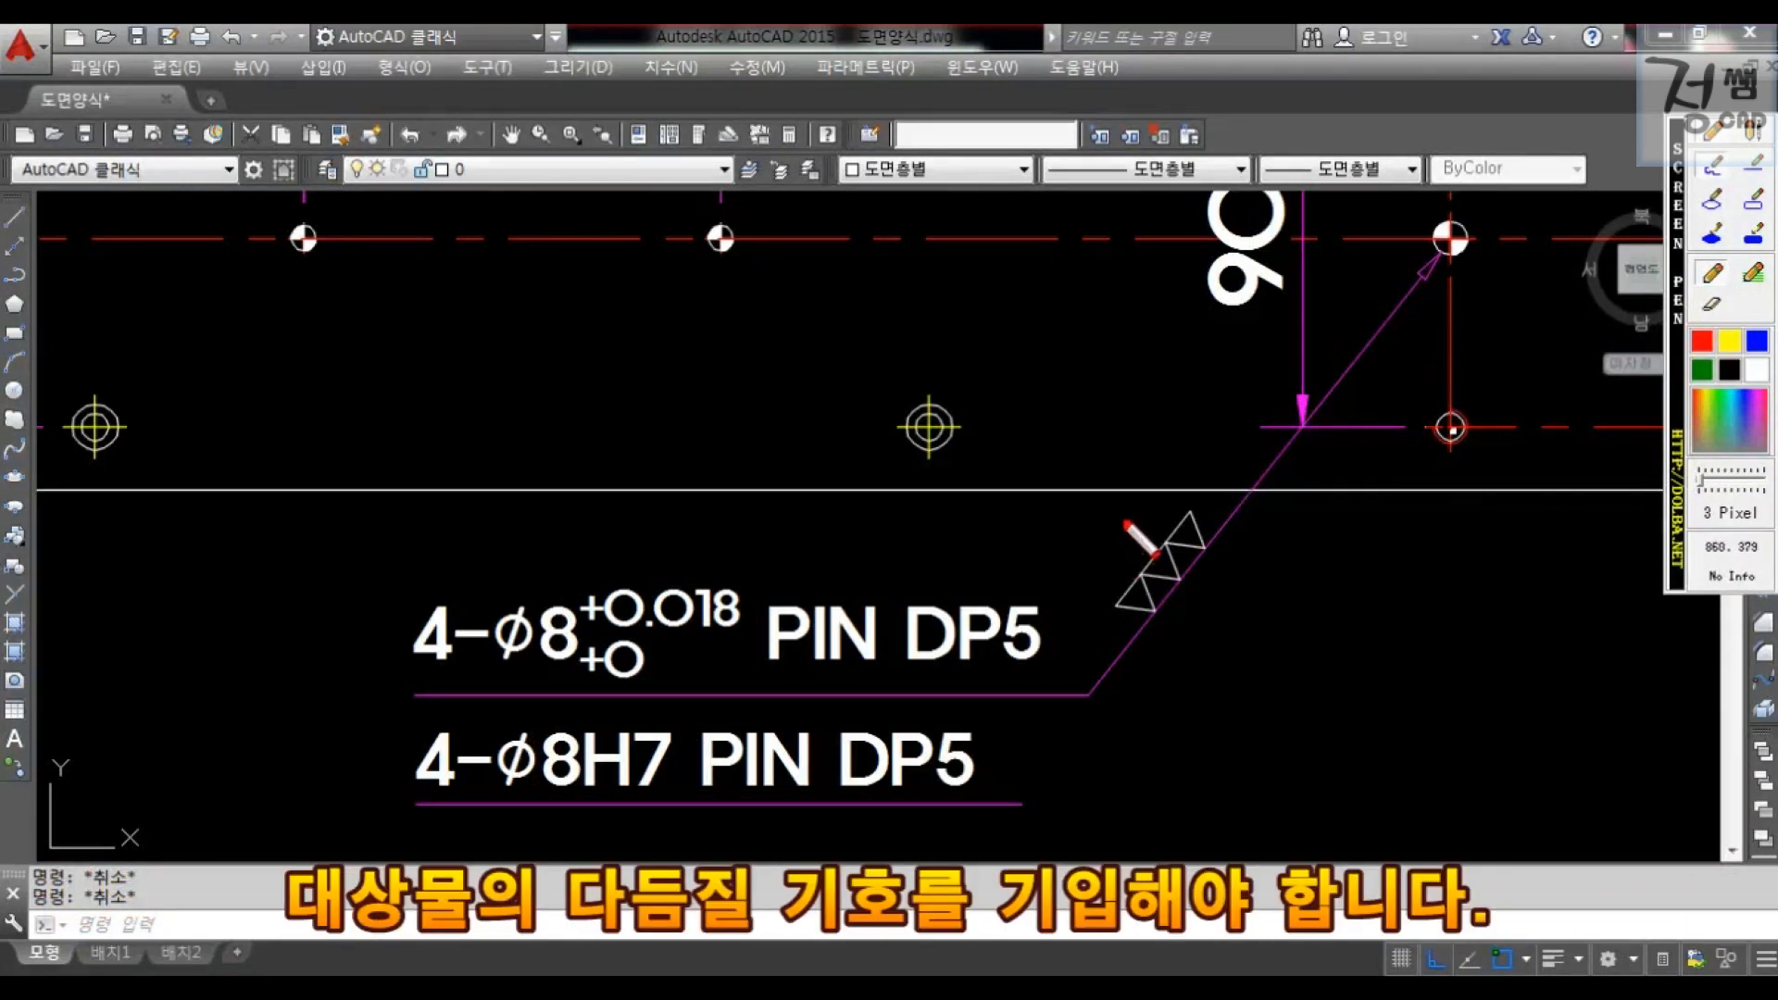
mouse_move(1125, 504)
left_mouse_down()
mouse_move(1146, 539)
mouse_move(1215, 458)
left_mouse_up()
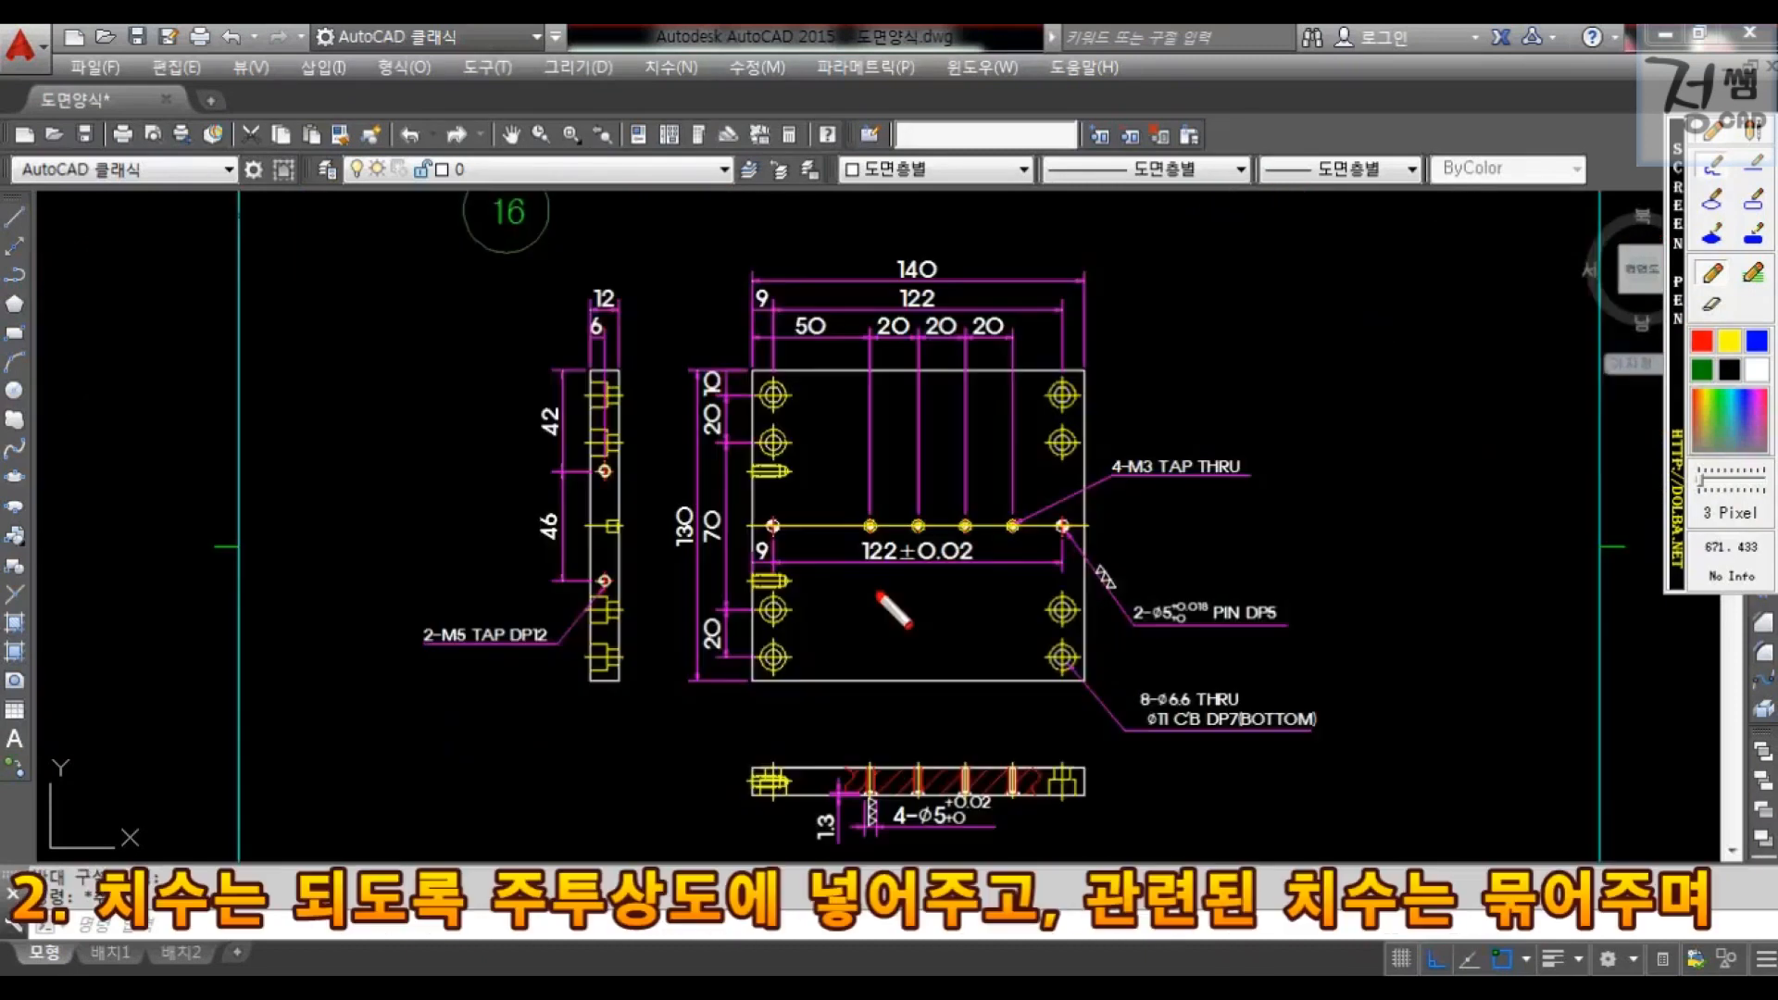
- Review which dimensions of part 16 sit in the main view and which are grouped on its side view
left_click_drag(868, 571, 988, 520)
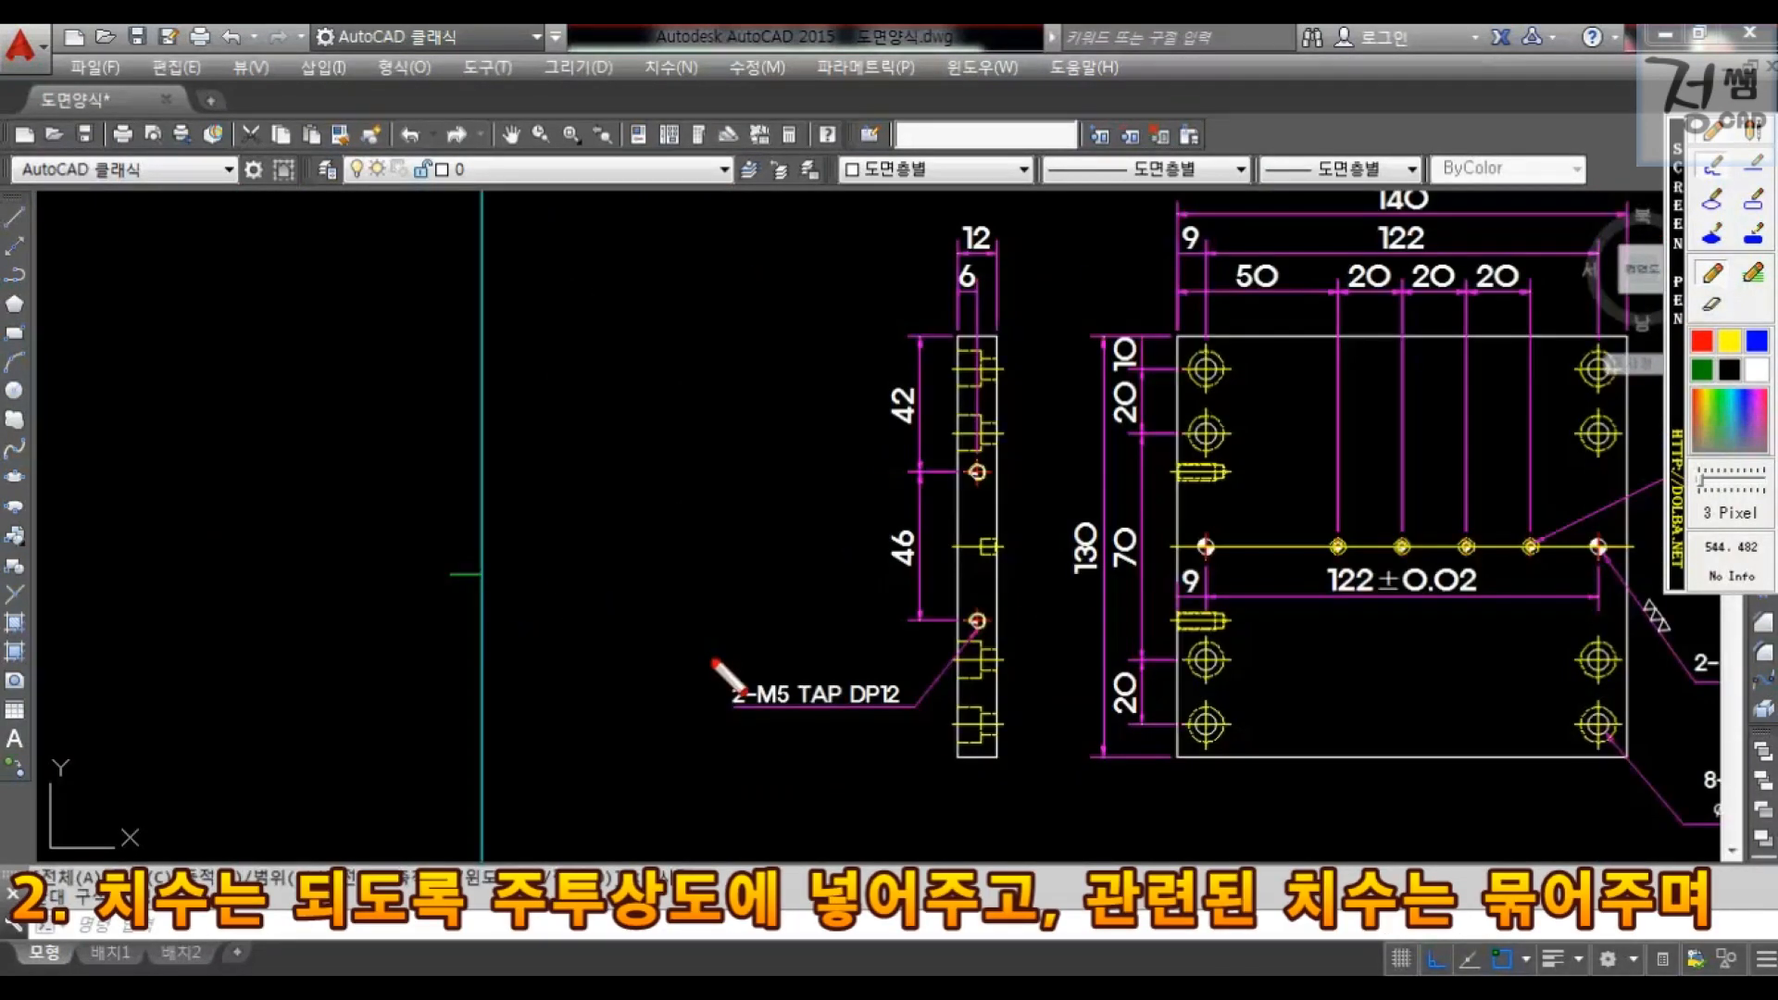
left_click_drag(713, 656, 767, 613)
left_click_drag(871, 460, 900, 470)
left_click_drag(900, 326, 933, 331)
left_click_drag(952, 268, 983, 239)
mouse_move(713, 622)
left_mouse_down()
mouse_move(793, 448)
mouse_move(792, 634)
left_mouse_up()
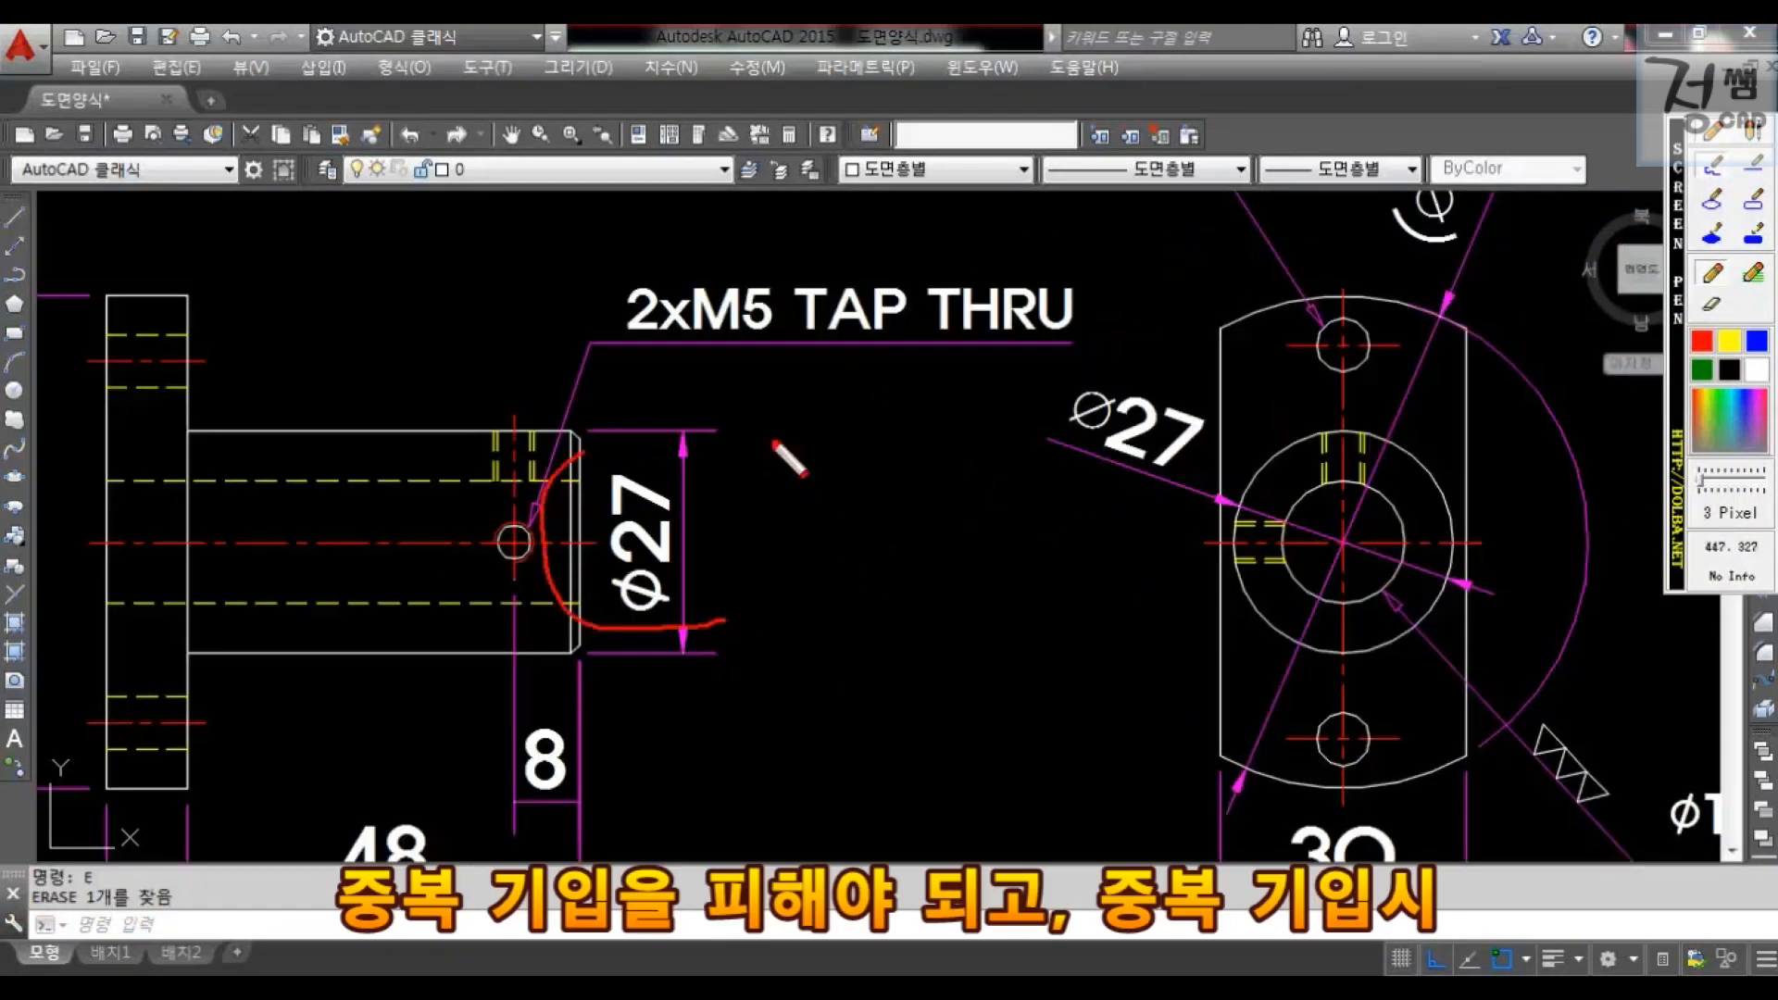
- Inspect the flanged part's two views for duplicated ⌀27 and ⌀60 dimensions and the parenthesised reference form
mouse_move(1102, 528)
left_mouse_down()
mouse_move(1176, 319)
mouse_move(1190, 408)
left_mouse_up()
left_click_drag(601, 638, 1213, 250)
left_click_drag(806, 93, 1301, 746)
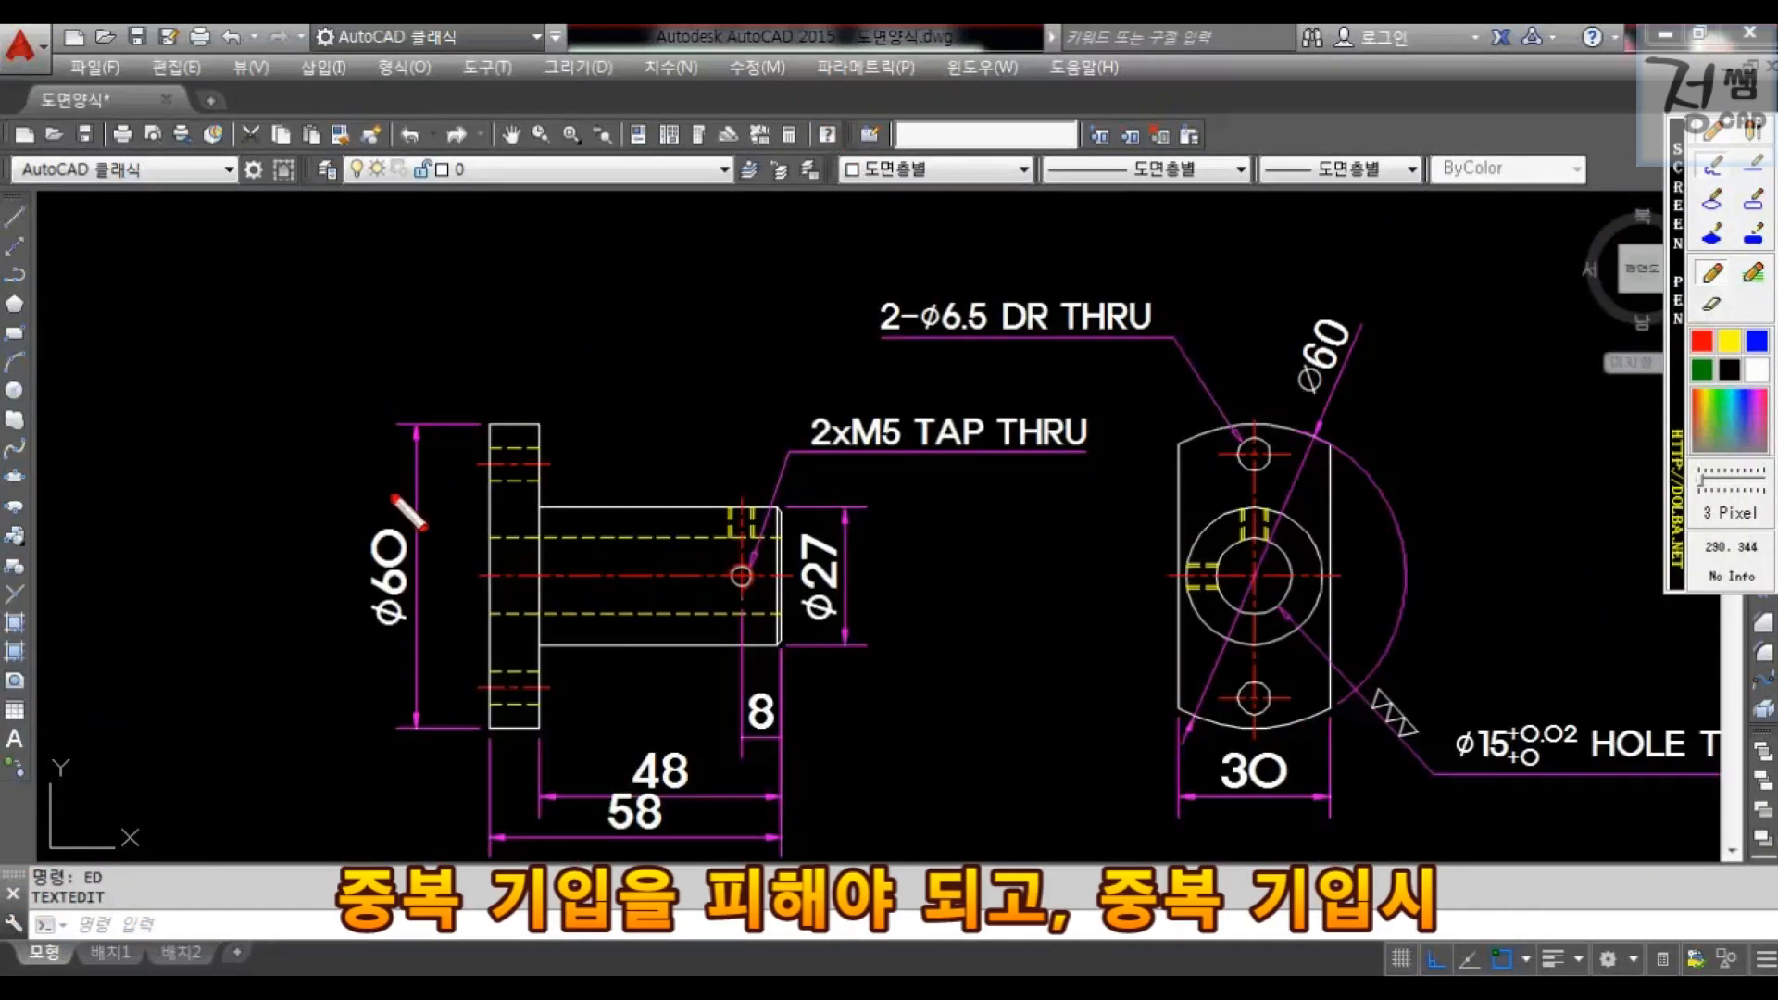
left_click_drag(496, 397, 564, 339)
mouse_move(1261, 282)
left_mouse_down()
mouse_move(1296, 319)
mouse_move(1352, 262)
left_mouse_up()
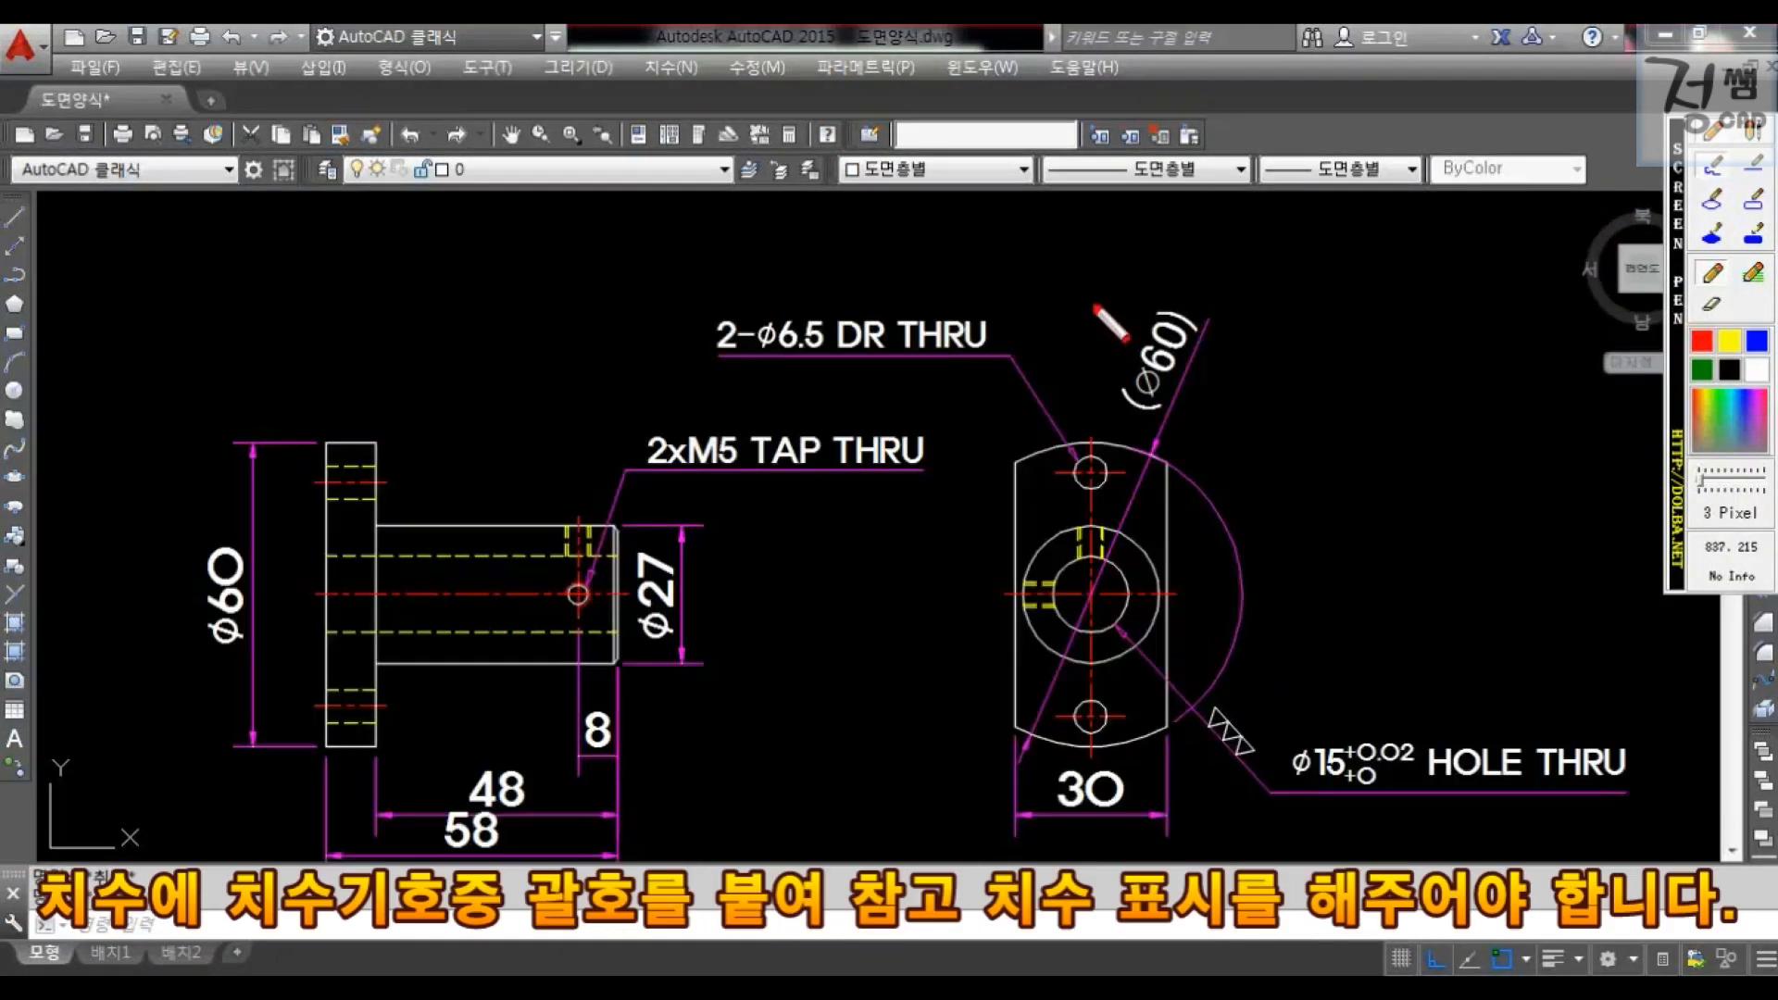
left_click_drag(1095, 307, 1172, 281)
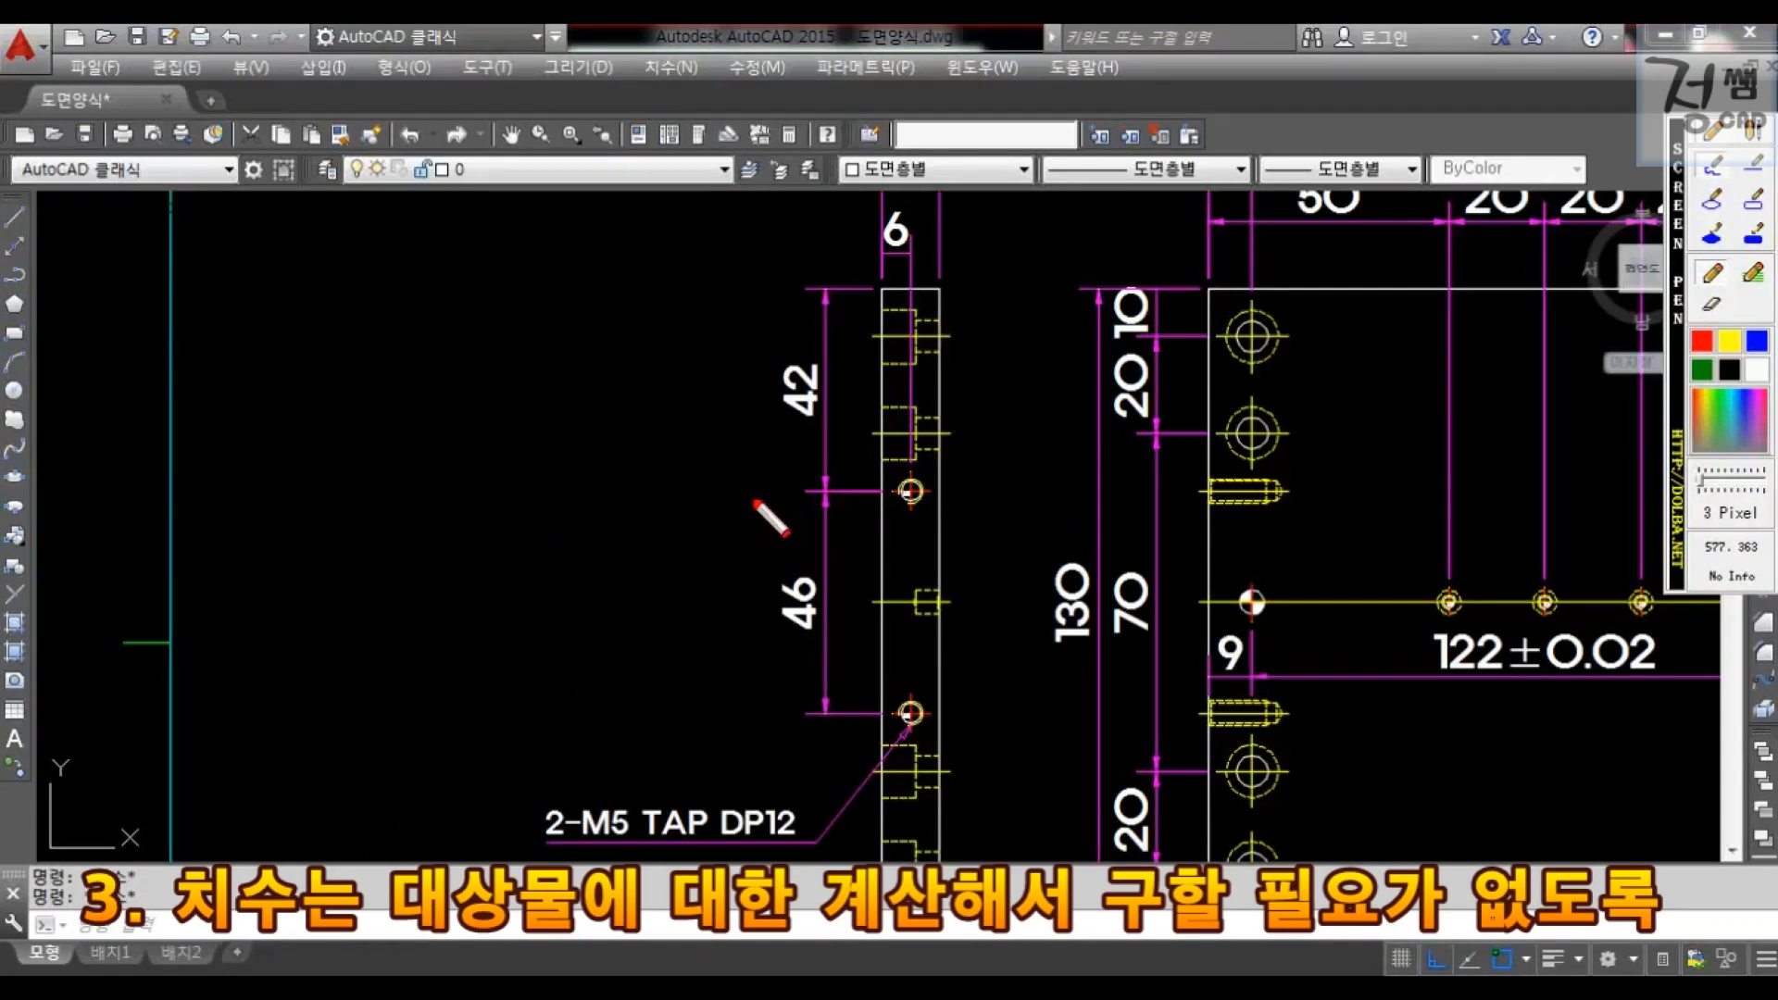
- Examine the side view's M5 tap callout and hole-position dimensions, plus the pin hole's edge dimension in part 16's main view
mouse_move(543, 840)
left_mouse_down()
mouse_move(810, 841)
mouse_move(794, 804)
mouse_move(849, 745)
left_mouse_up()
left_click_drag(757, 553, 813, 547)
left_click_drag(738, 364, 823, 314)
left_click_drag(855, 205, 905, 199)
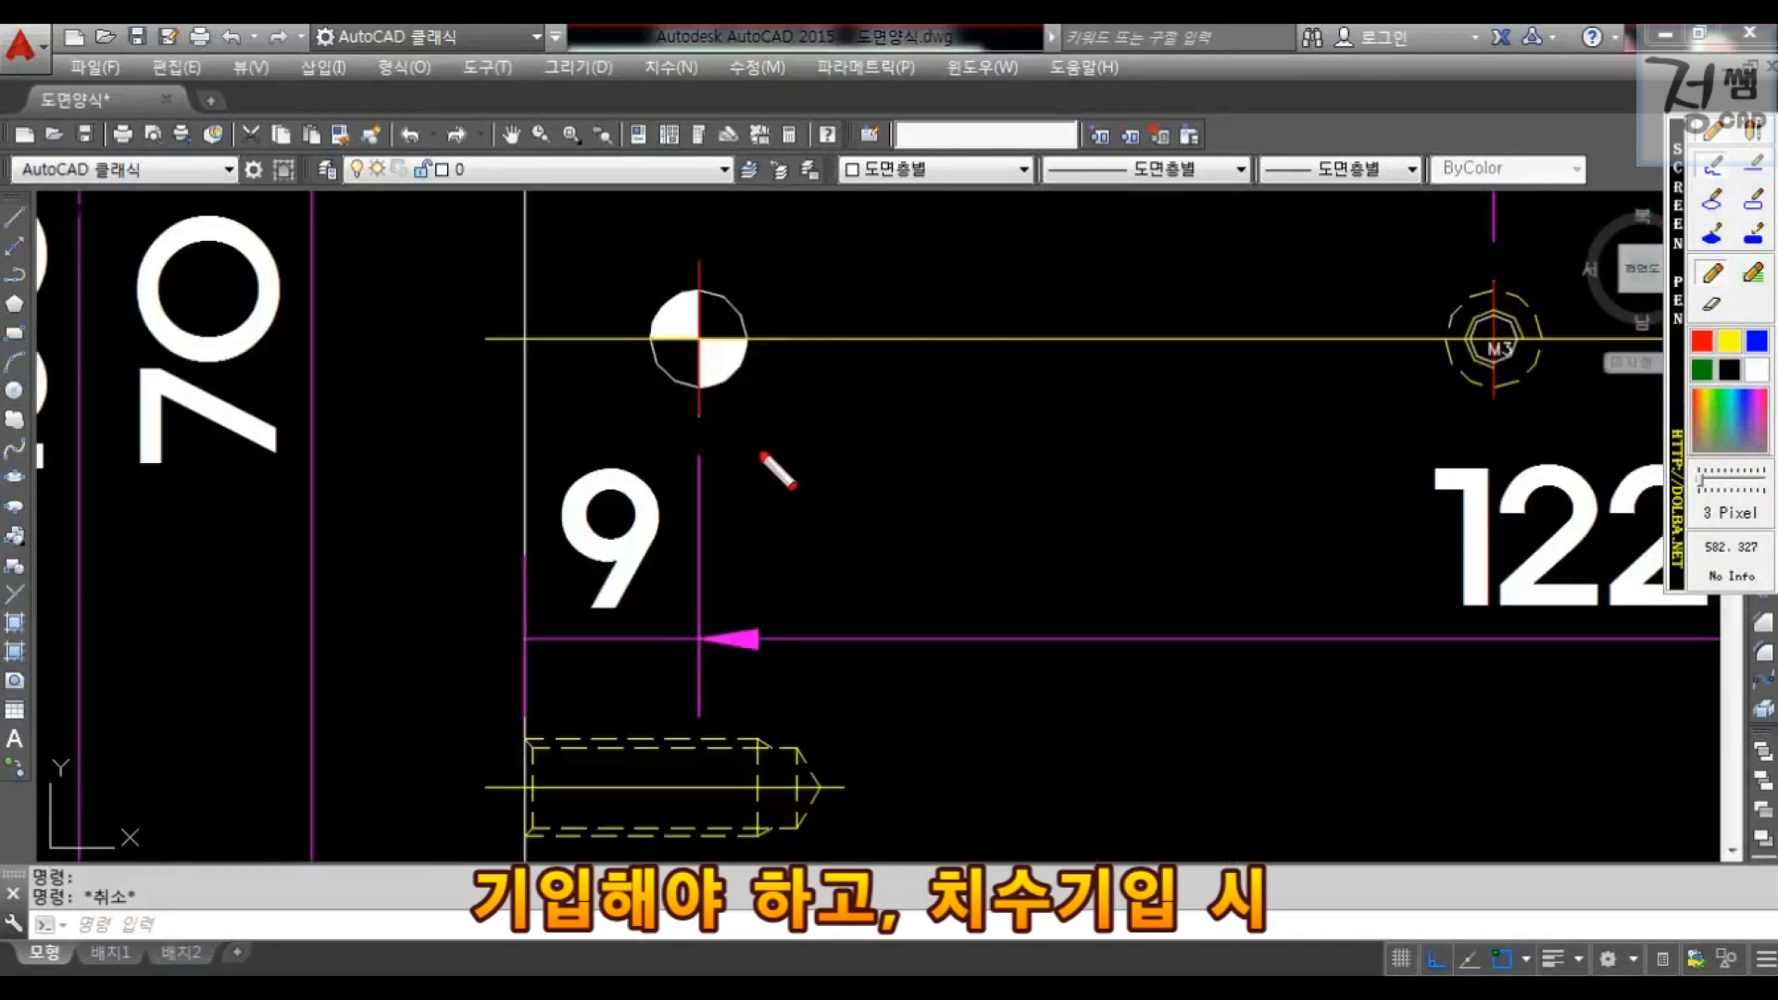
mouse_move(711, 398)
left_mouse_down()
mouse_move(724, 421)
mouse_move(784, 375)
left_mouse_up()
left_click_drag(485, 558, 555, 540)
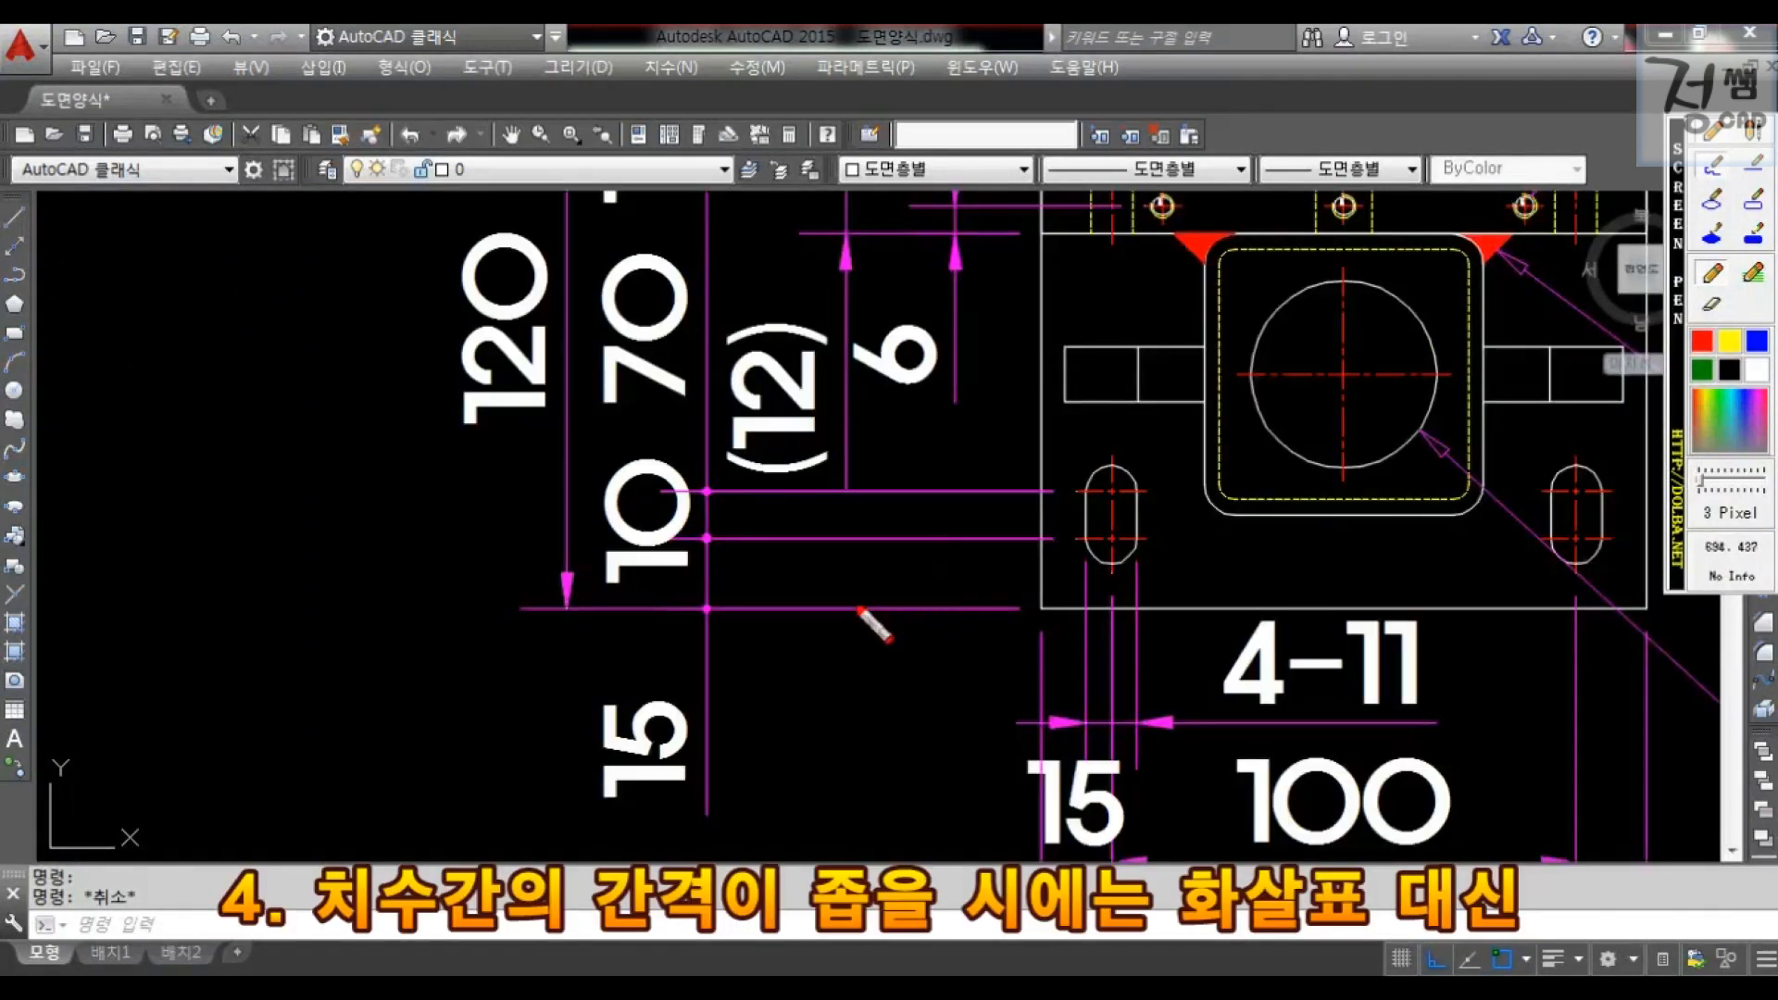
- Examine the dots used in place of arrowheads on the narrow vertical dimensions beside the slotted base plate
mouse_move(855, 590)
left_mouse_down()
mouse_move(872, 604)
mouse_move(979, 449)
left_mouse_up()
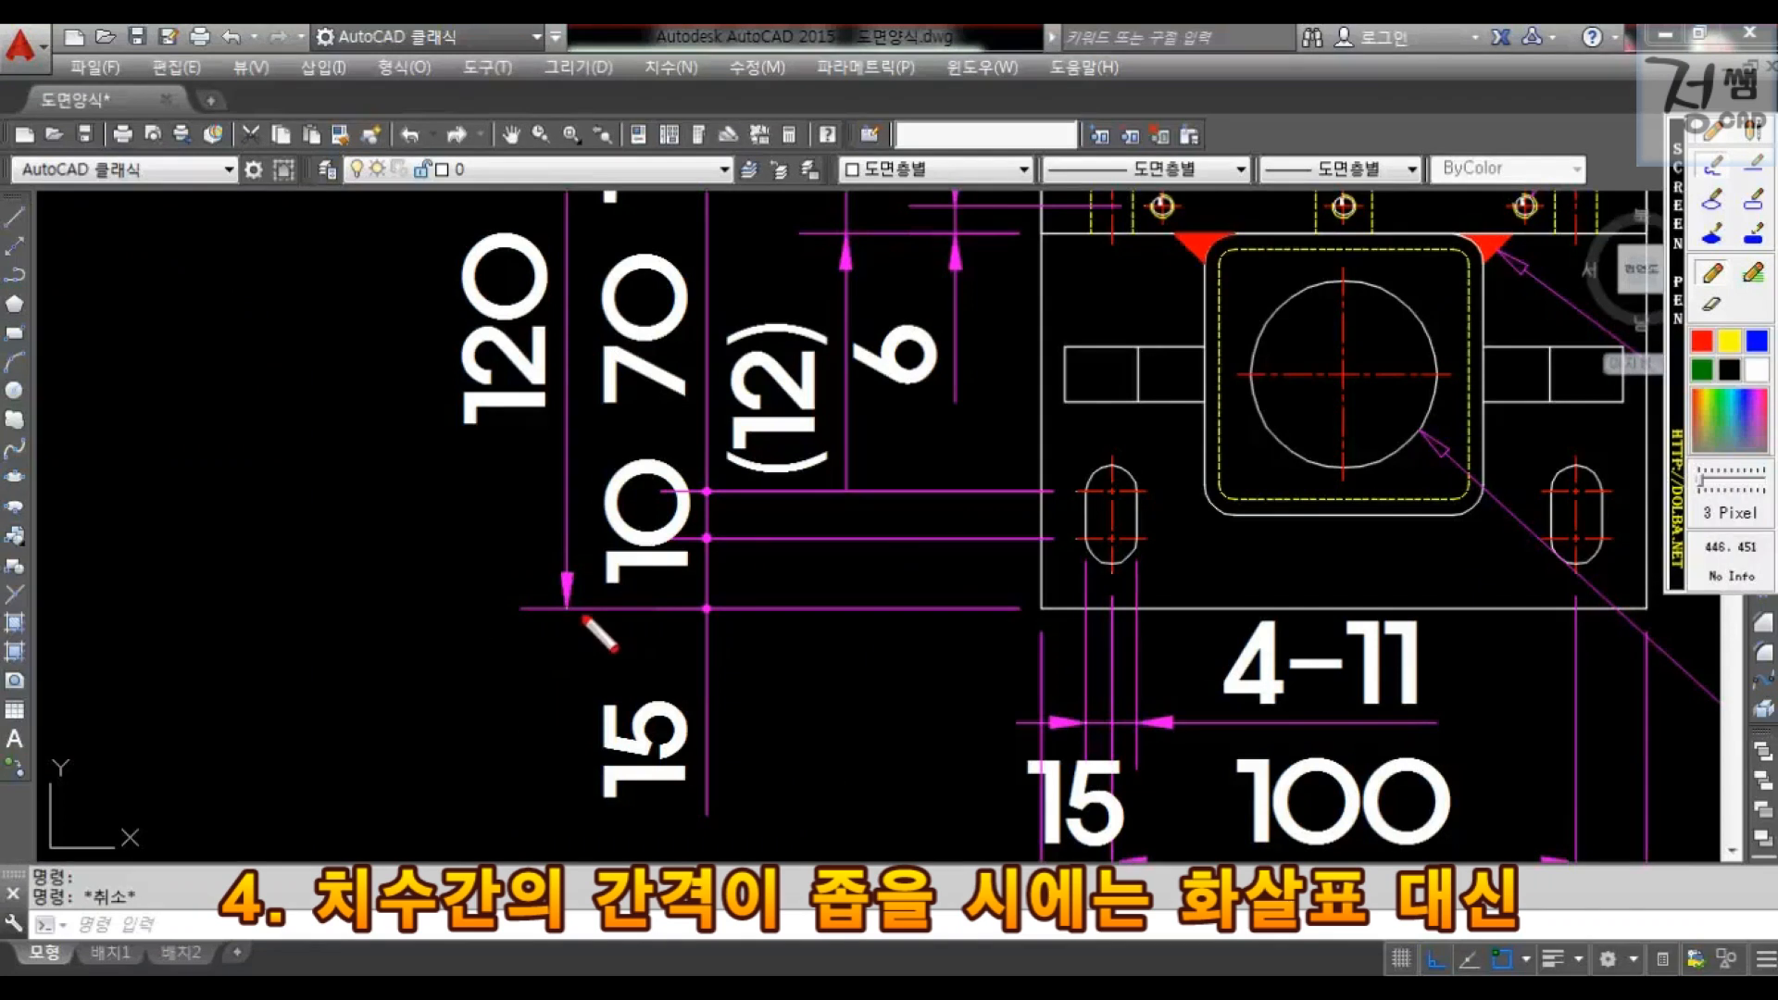
mouse_move(583, 616)
left_mouse_down()
mouse_move(517, 598)
mouse_move(533, 509)
left_mouse_up()
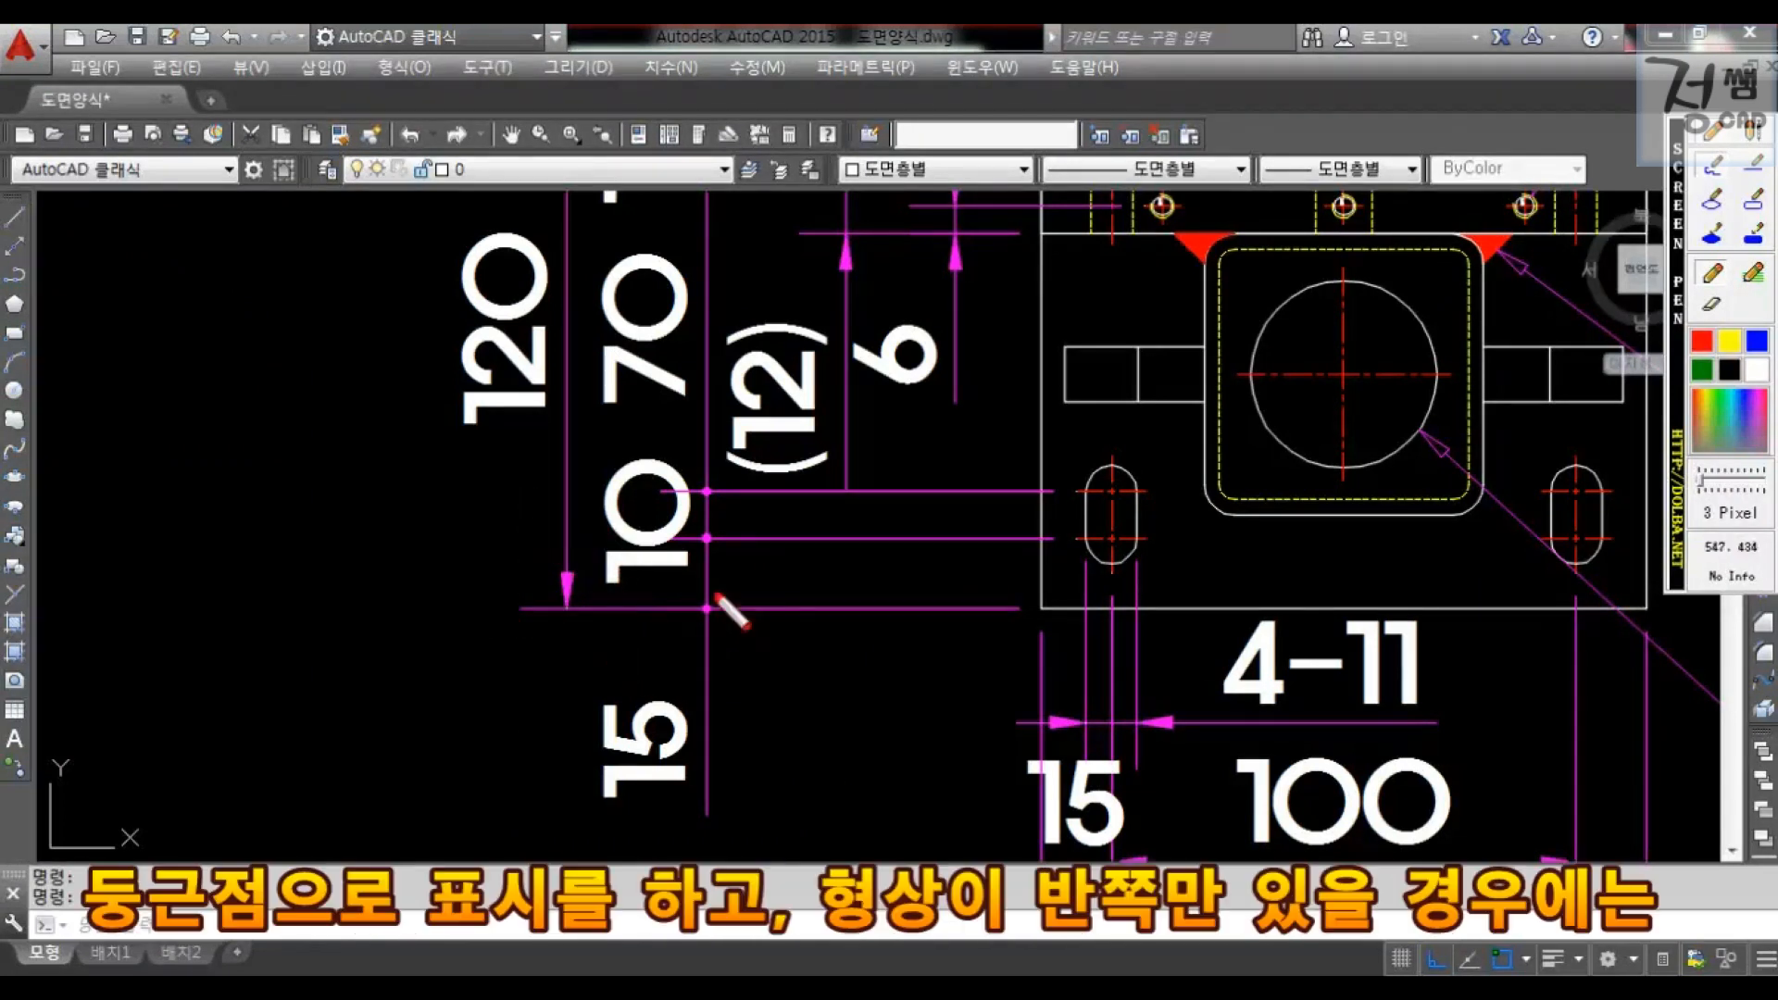
left_click_drag(719, 595, 737, 591)
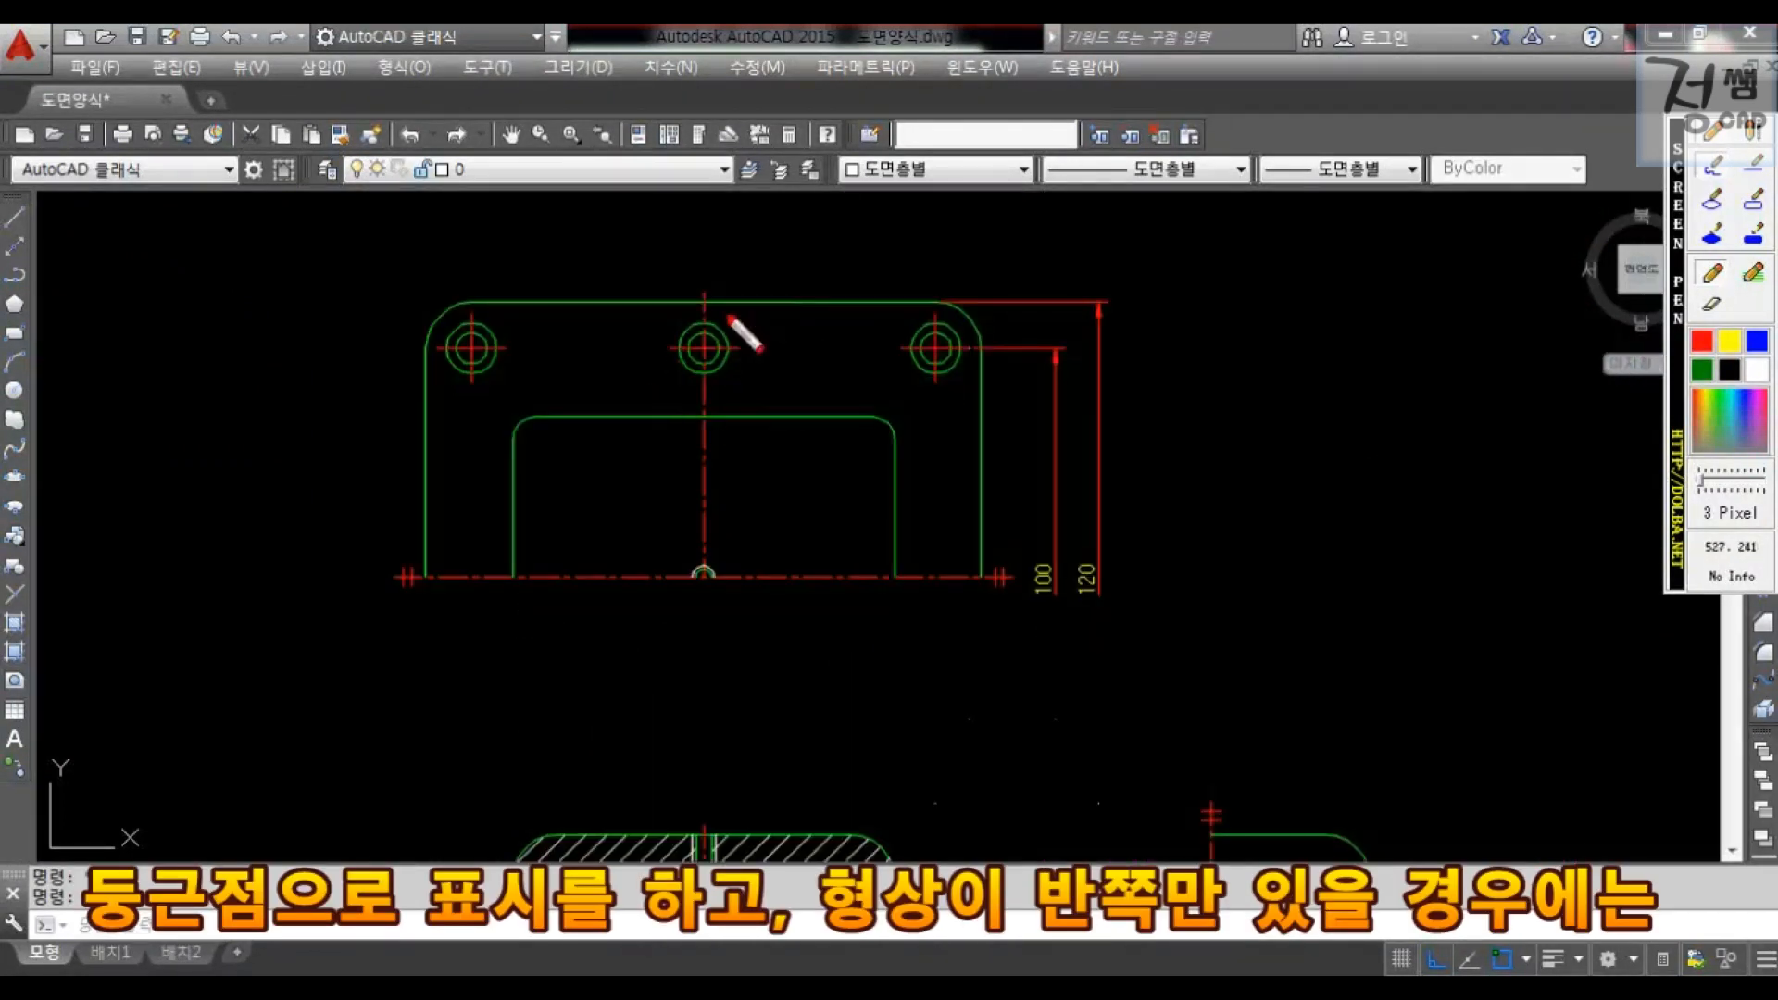
- Examine the half-view of the rounded plate and the one-sided ends of its 100 and 120 dimensions
left_click_drag(752, 275, 938, 217)
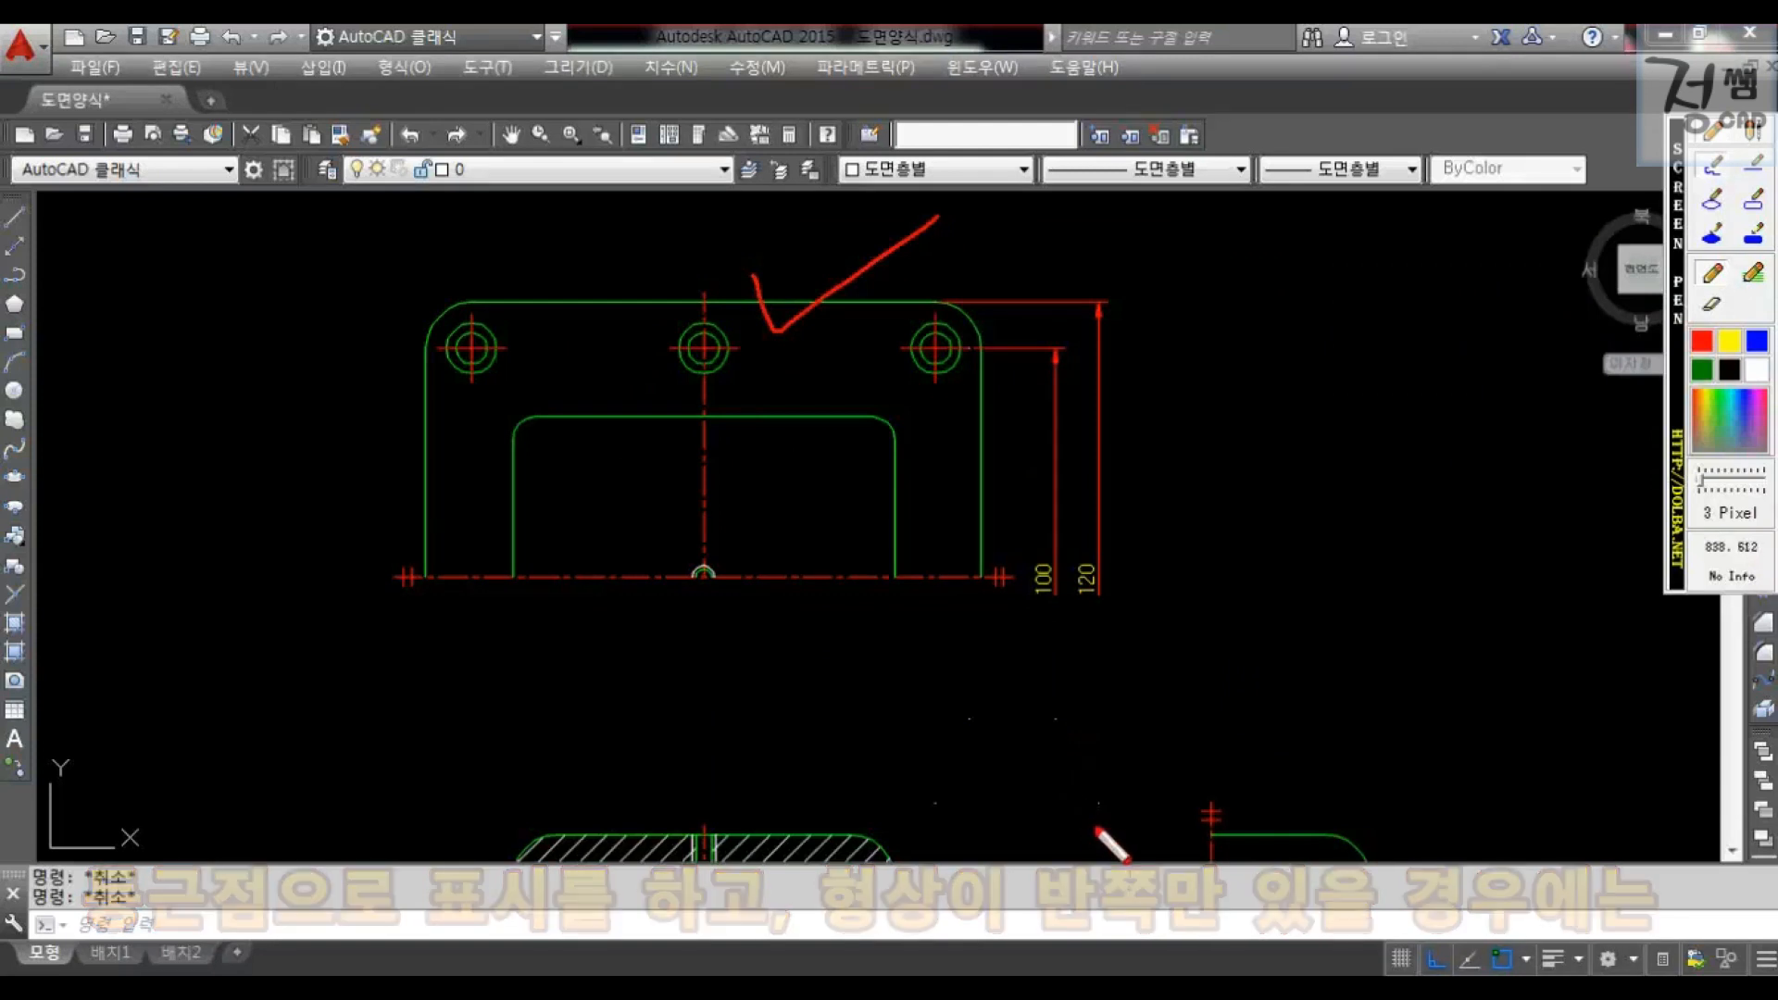
left_click_drag(1130, 824, 946, 590)
left_click_drag(1108, 612, 1090, 840)
mouse_move(1021, 659)
left_mouse_down()
mouse_move(1033, 730)
mouse_move(1176, 611)
left_mouse_up()
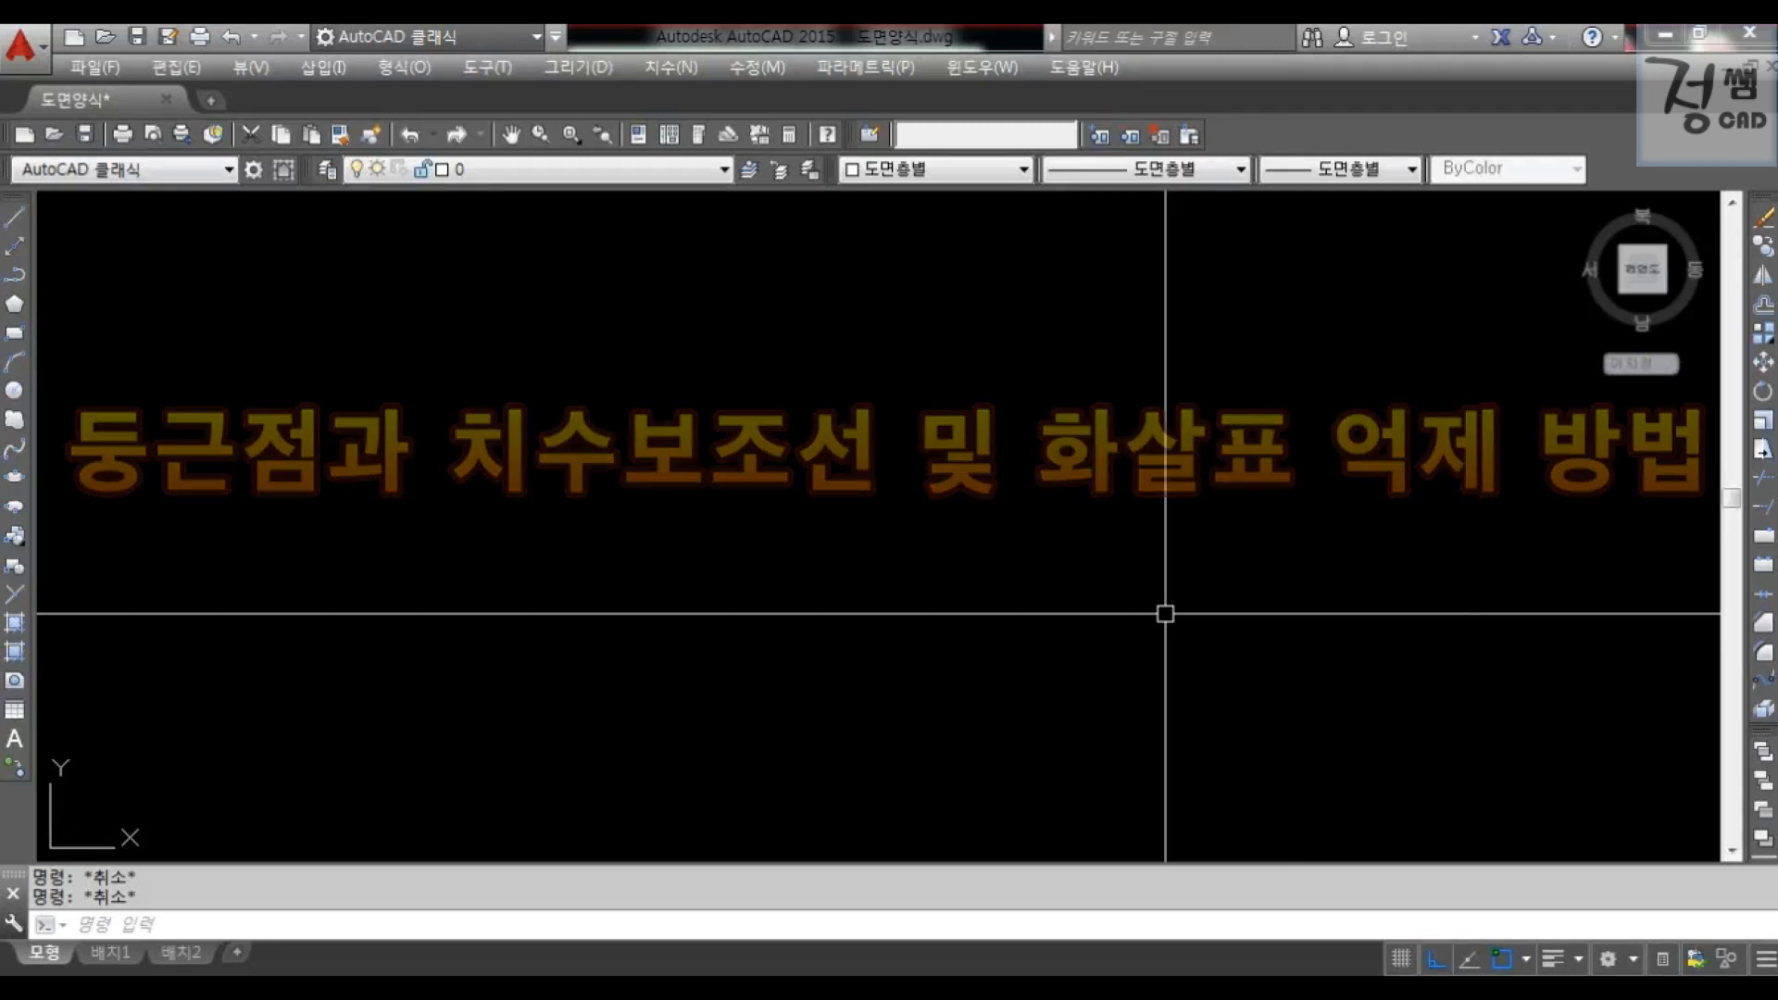
- Inspect the properties of the lower vertical 15 dimension beside the slotted base plate
left_click_drag(367, 209, 427, 221)
left_click_drag(680, 635, 807, 599)
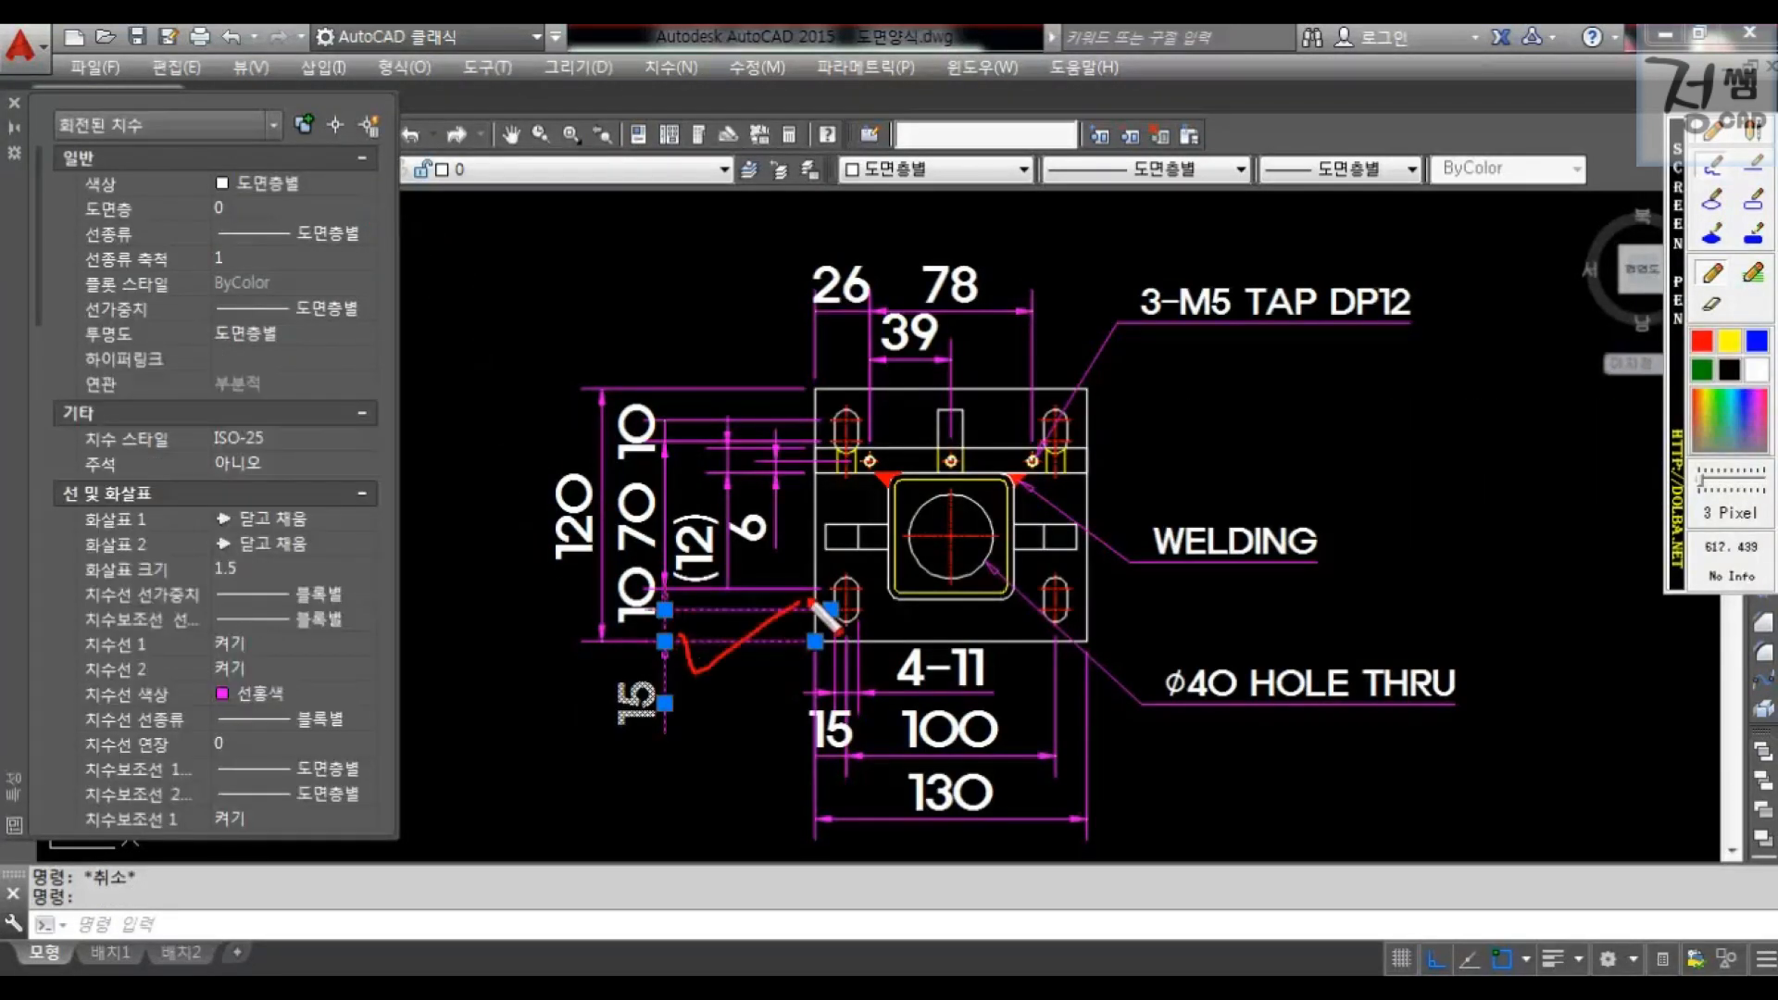
mouse_move(326, 335)
left_mouse_down()
mouse_move(351, 387)
mouse_move(488, 297)
left_mouse_up()
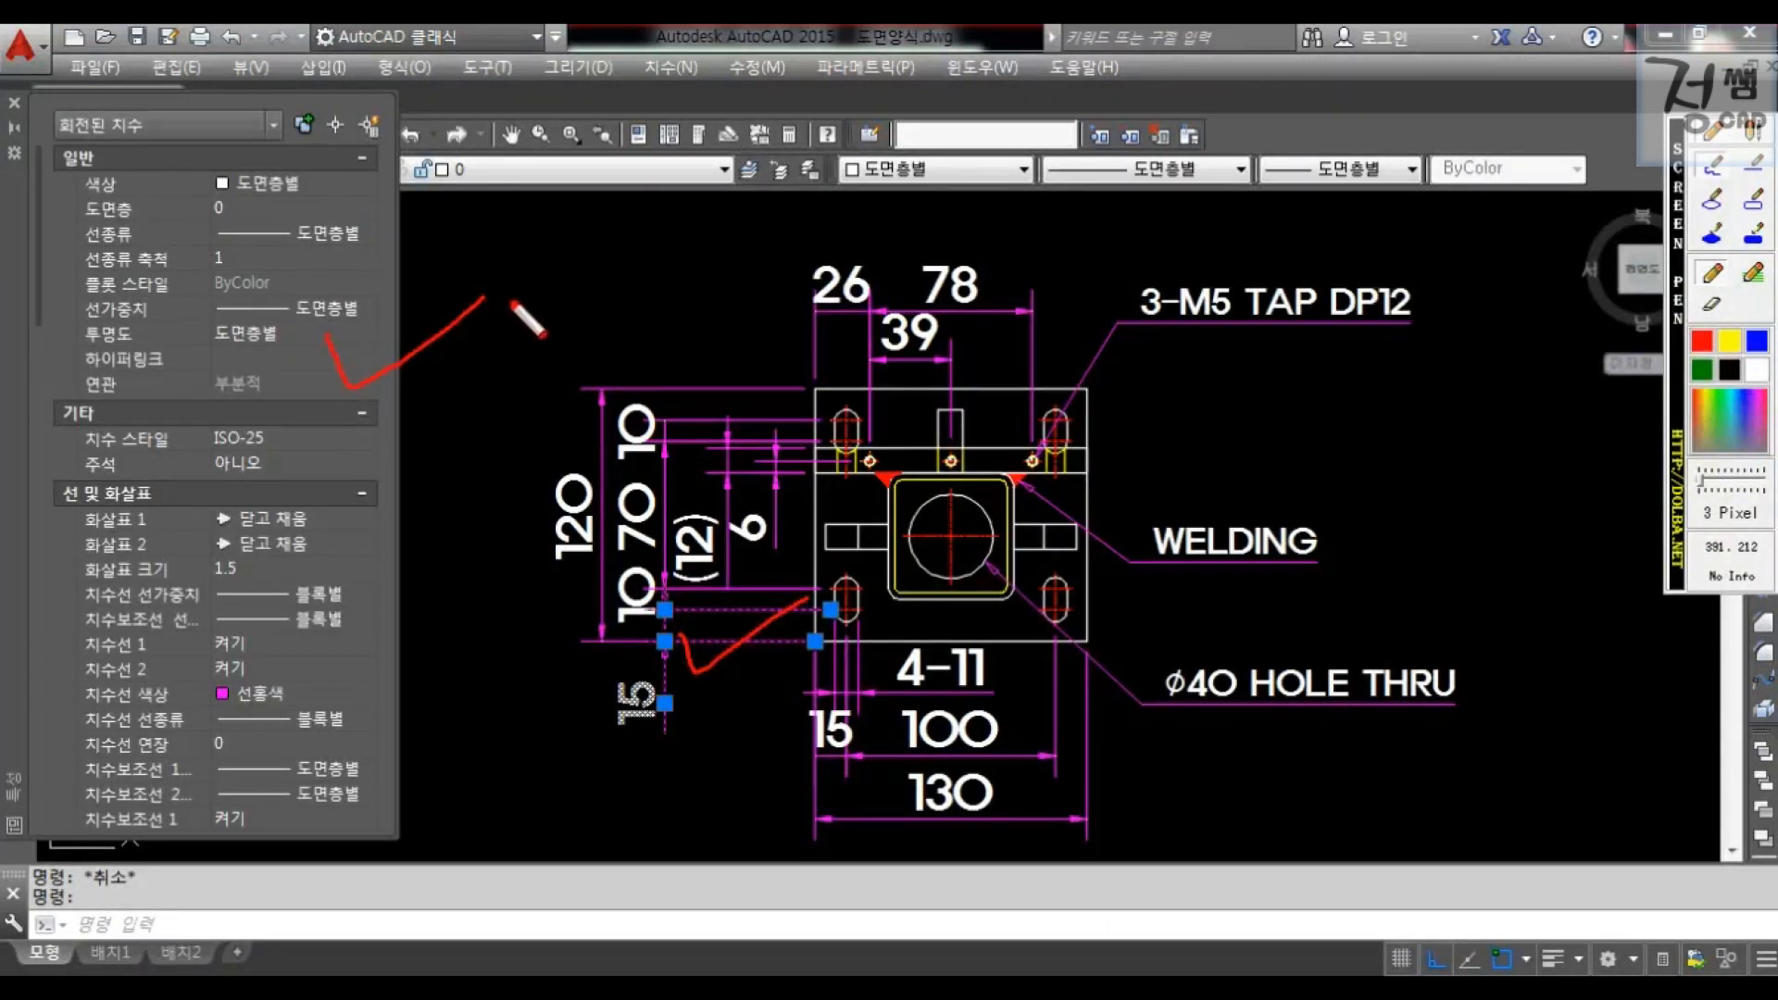
key("Escape")
key("F12")
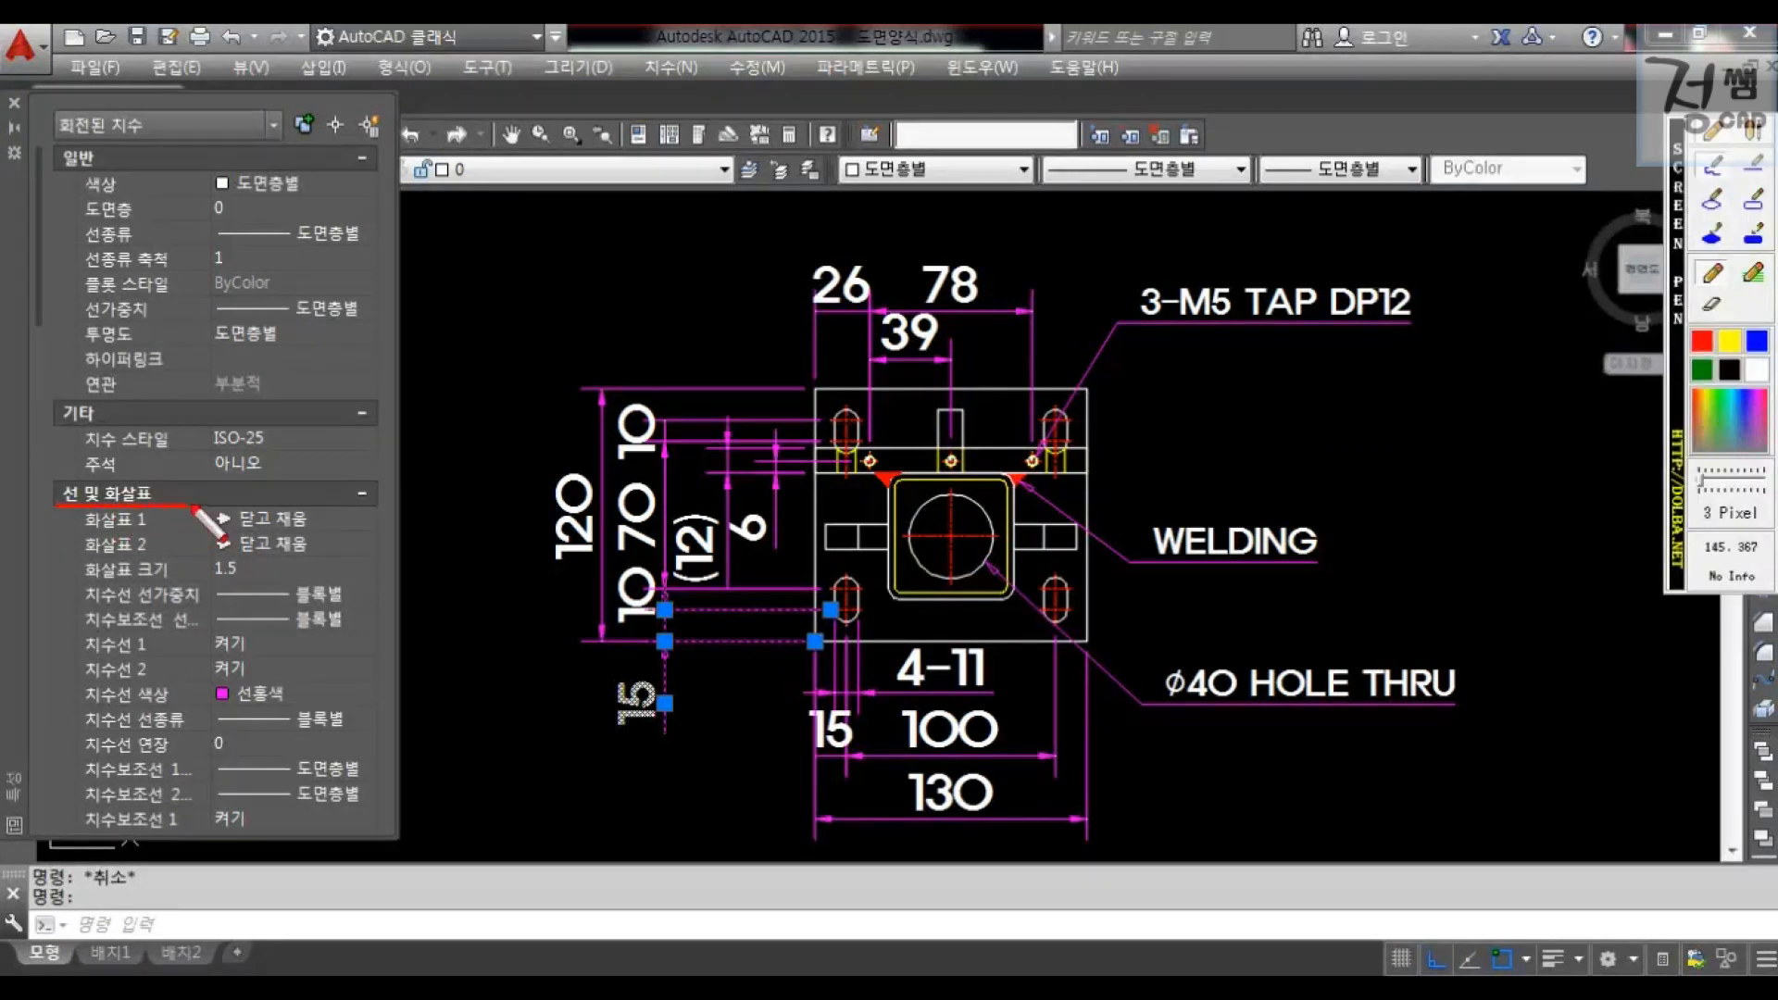
- Browse the first-arrowhead options (화살표 1) of the vertical 15 dimension as far as the small dot (작은 점)
right_click(205, 463)
mouse_move(371, 507)
left_mouse_down()
mouse_move(391, 618)
mouse_move(370, 842)
left_mouse_up()
left_click_drag(407, 508, 466, 498)
right_click(111, 522)
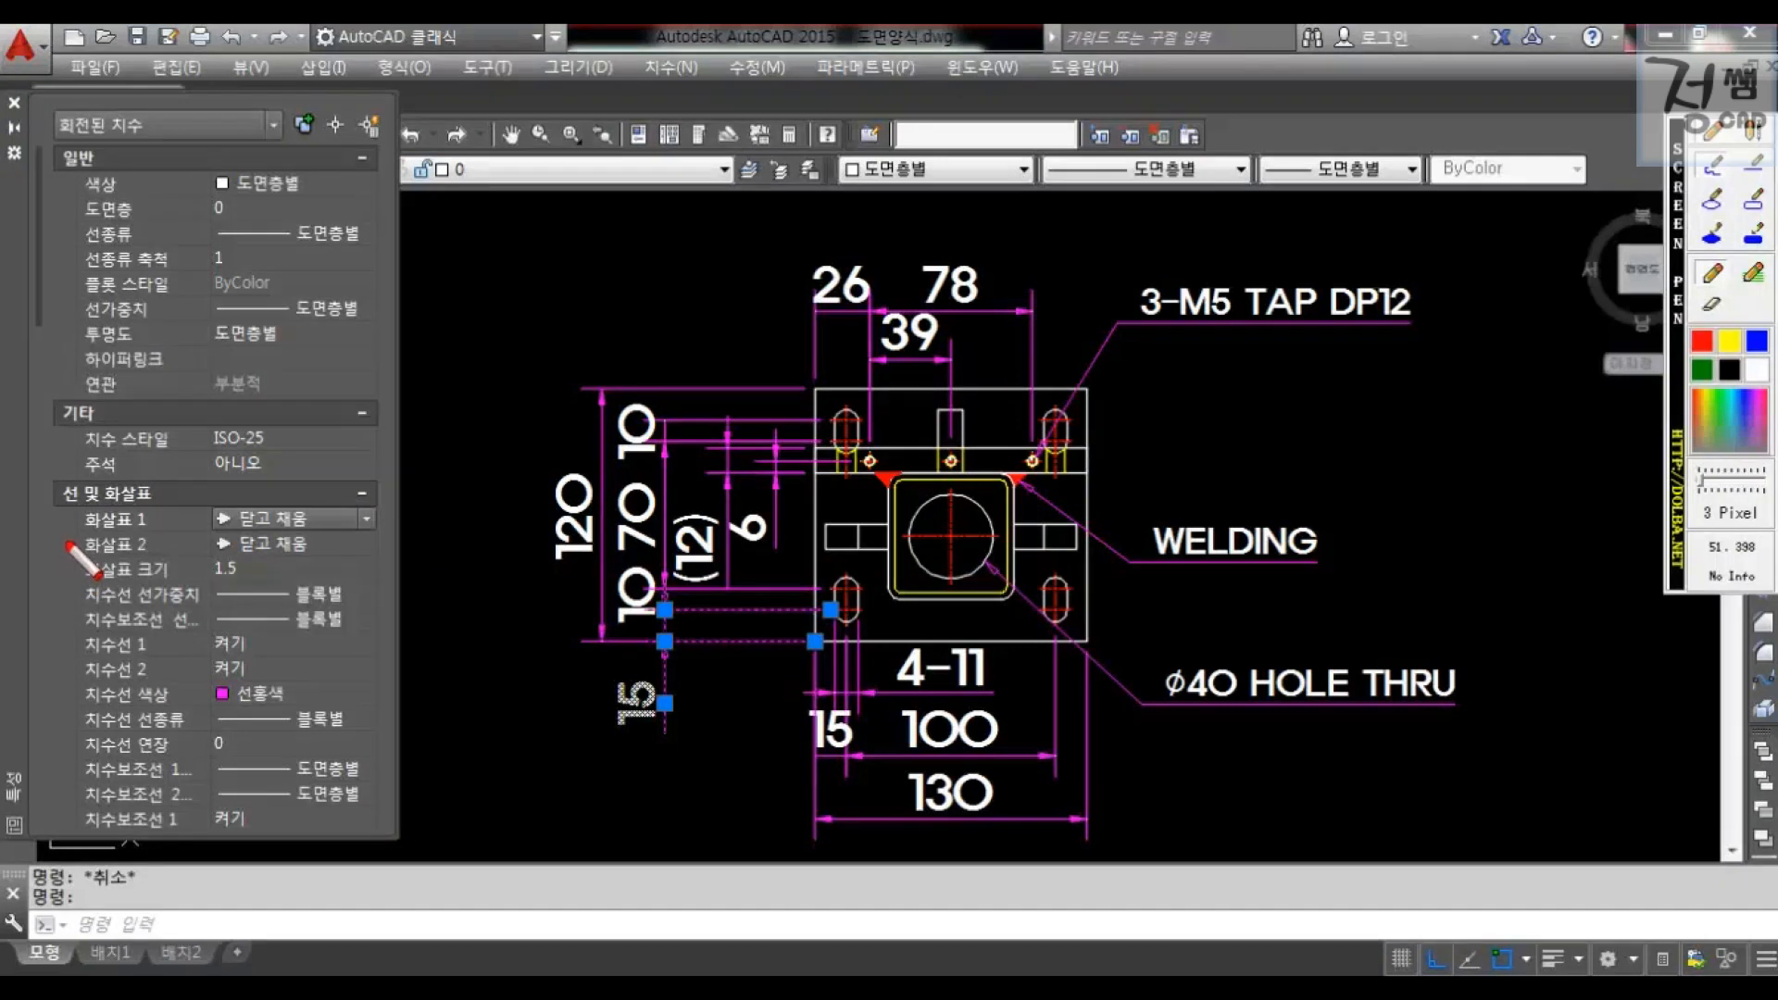
left_click_drag(74, 501, 62, 552)
mouse_move(350, 532)
left_mouse_down()
mouse_move(387, 536)
mouse_move(382, 509)
mouse_move(416, 491)
left_mouse_up()
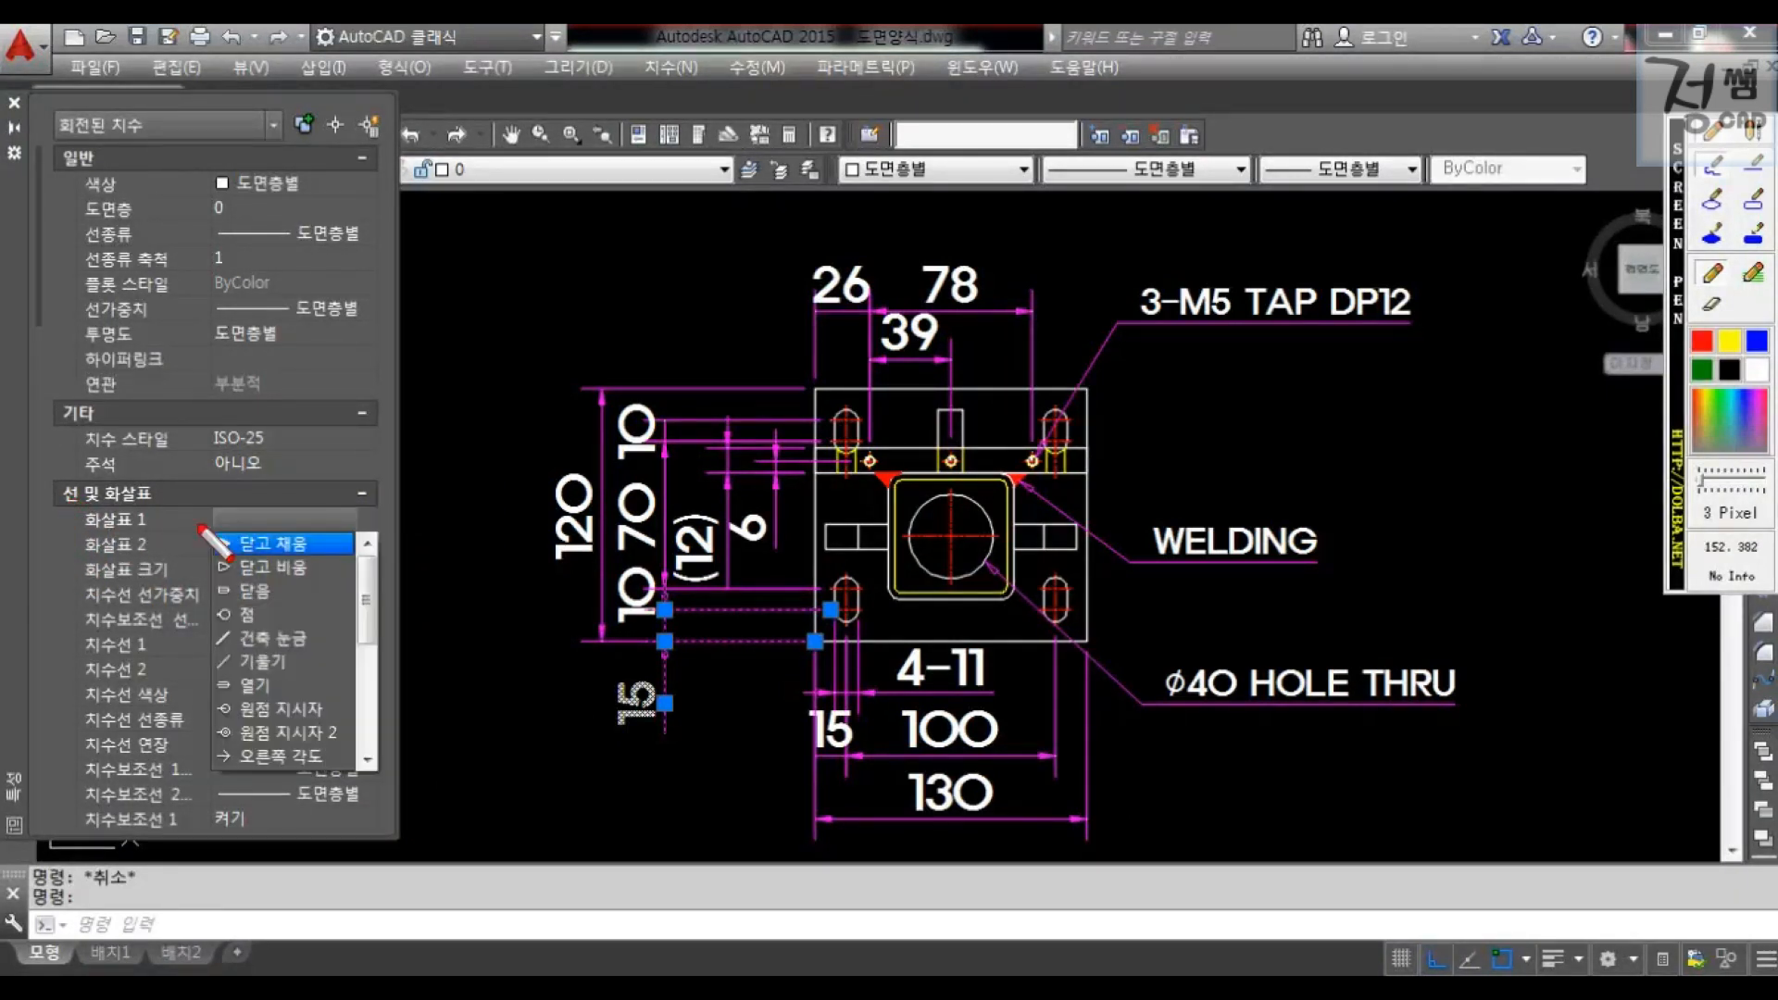
mouse_move(198, 526)
left_mouse_down()
mouse_move(170, 663)
mouse_move(194, 748)
left_mouse_up()
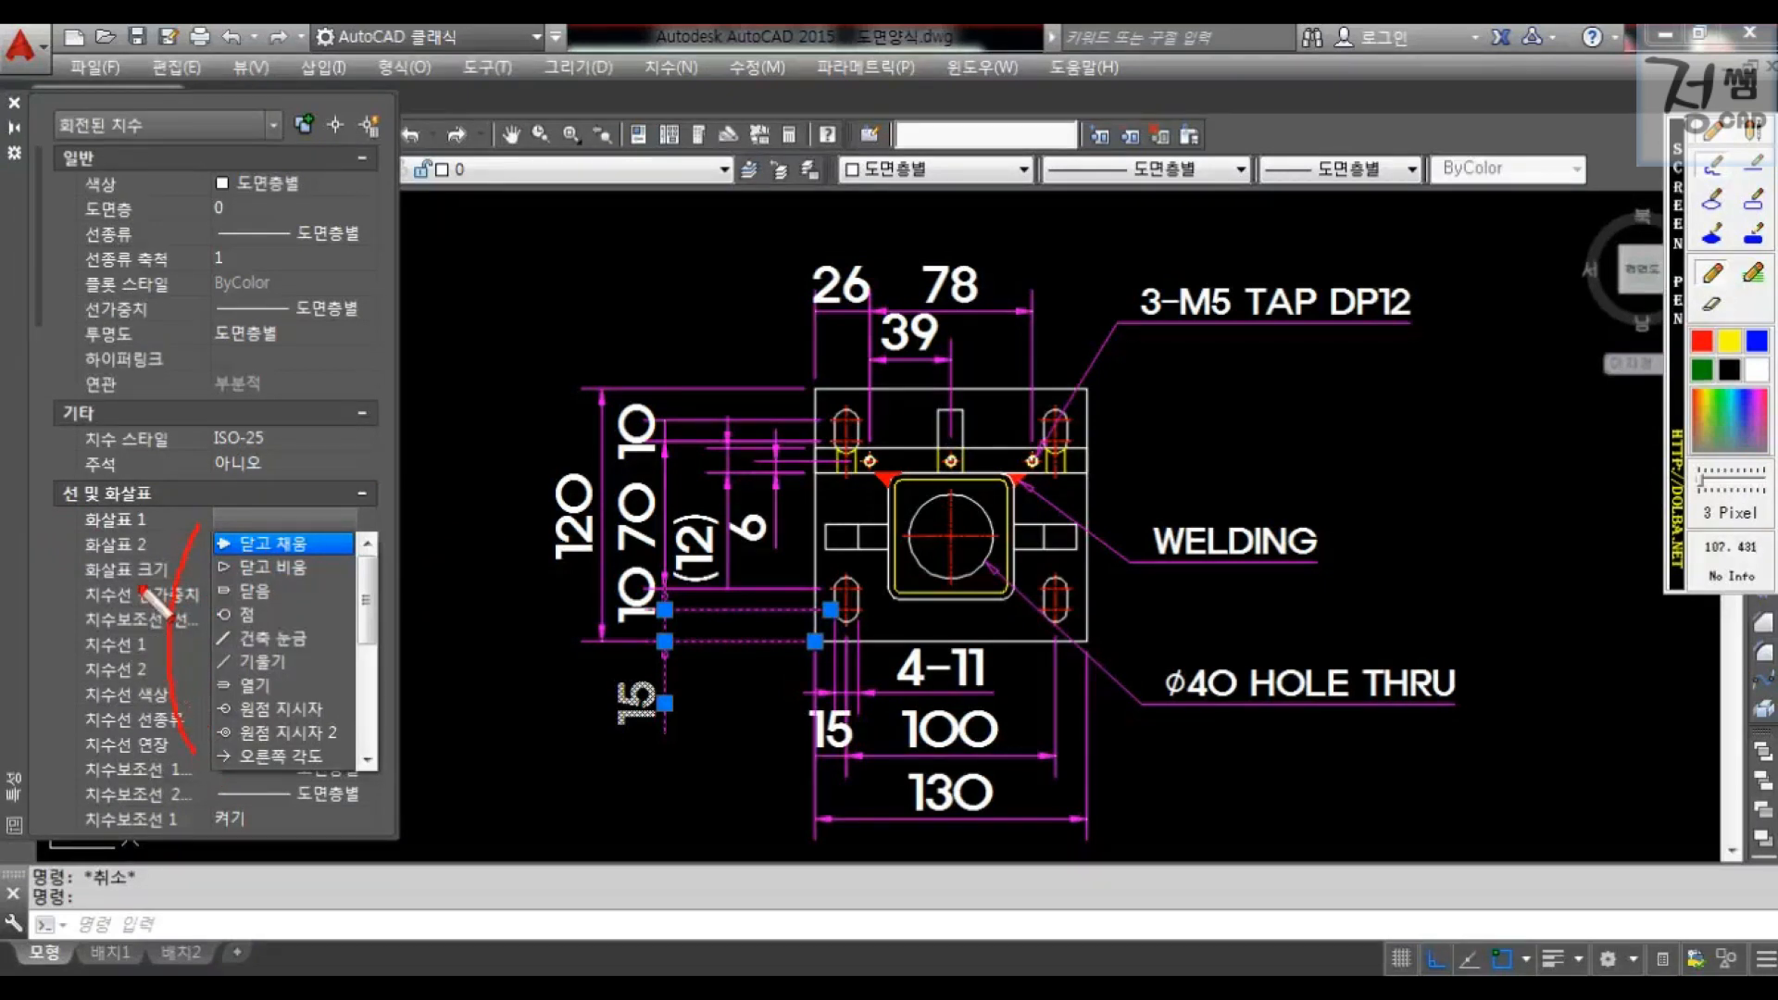
scroll(248, 644, "down", 3)
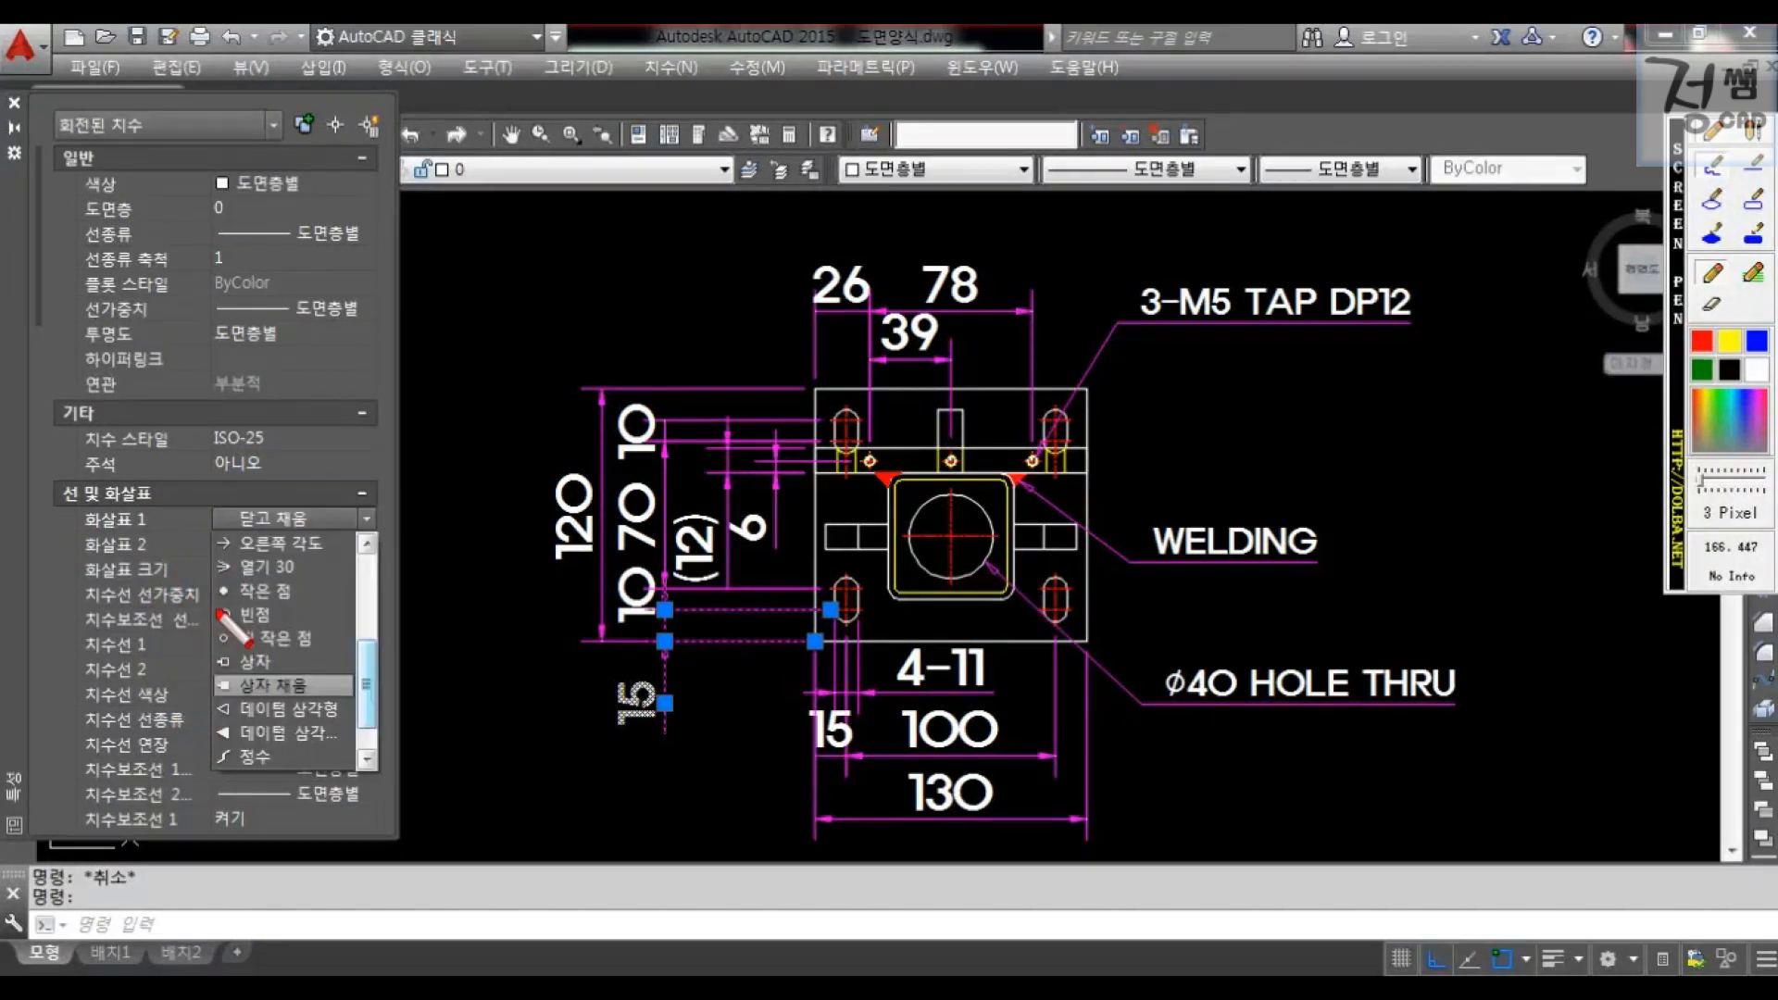
mouse_move(212, 605)
left_mouse_down()
mouse_move(316, 603)
mouse_move(333, 571)
left_mouse_up()
mouse_move(713, 537)
left_mouse_down()
mouse_move(729, 579)
mouse_move(833, 493)
left_mouse_up()
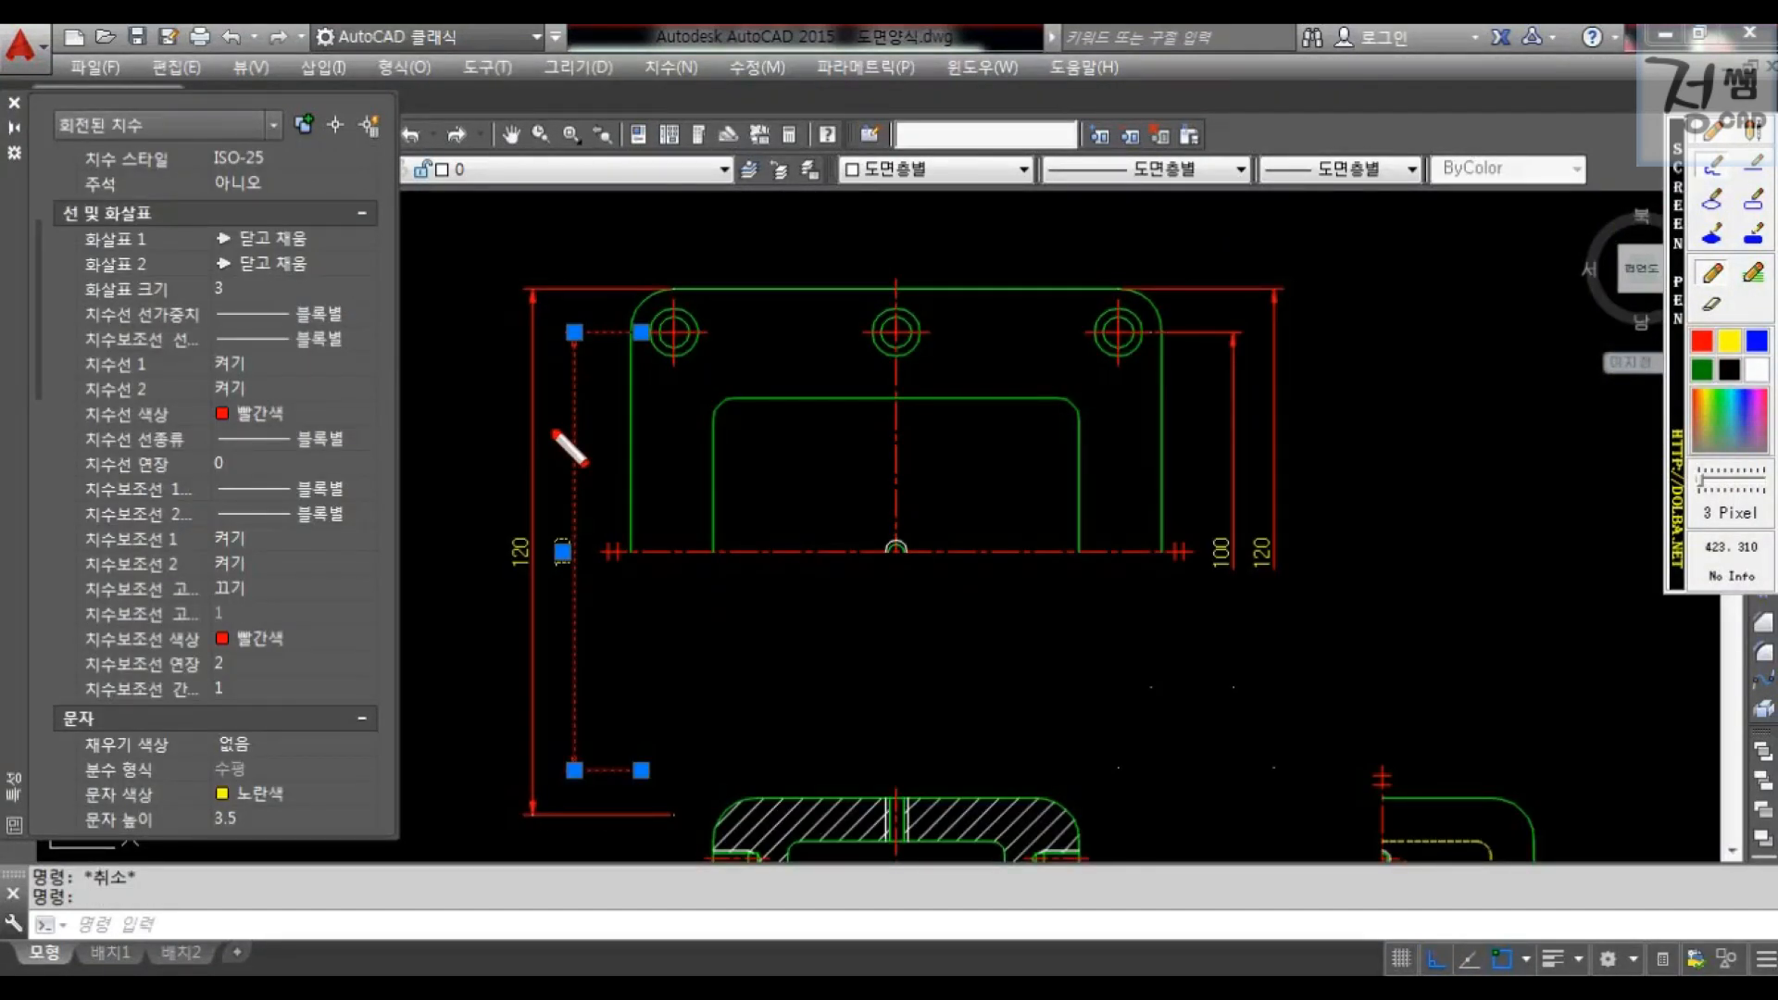
- Review the arrowhead, dimension line and extension line properties of the 100 dimension beside the half-view's left edge
mouse_move(554, 431)
left_mouse_down()
mouse_move(575, 465)
mouse_move(613, 428)
left_mouse_up()
left_click_drag(370, 260, 462, 249)
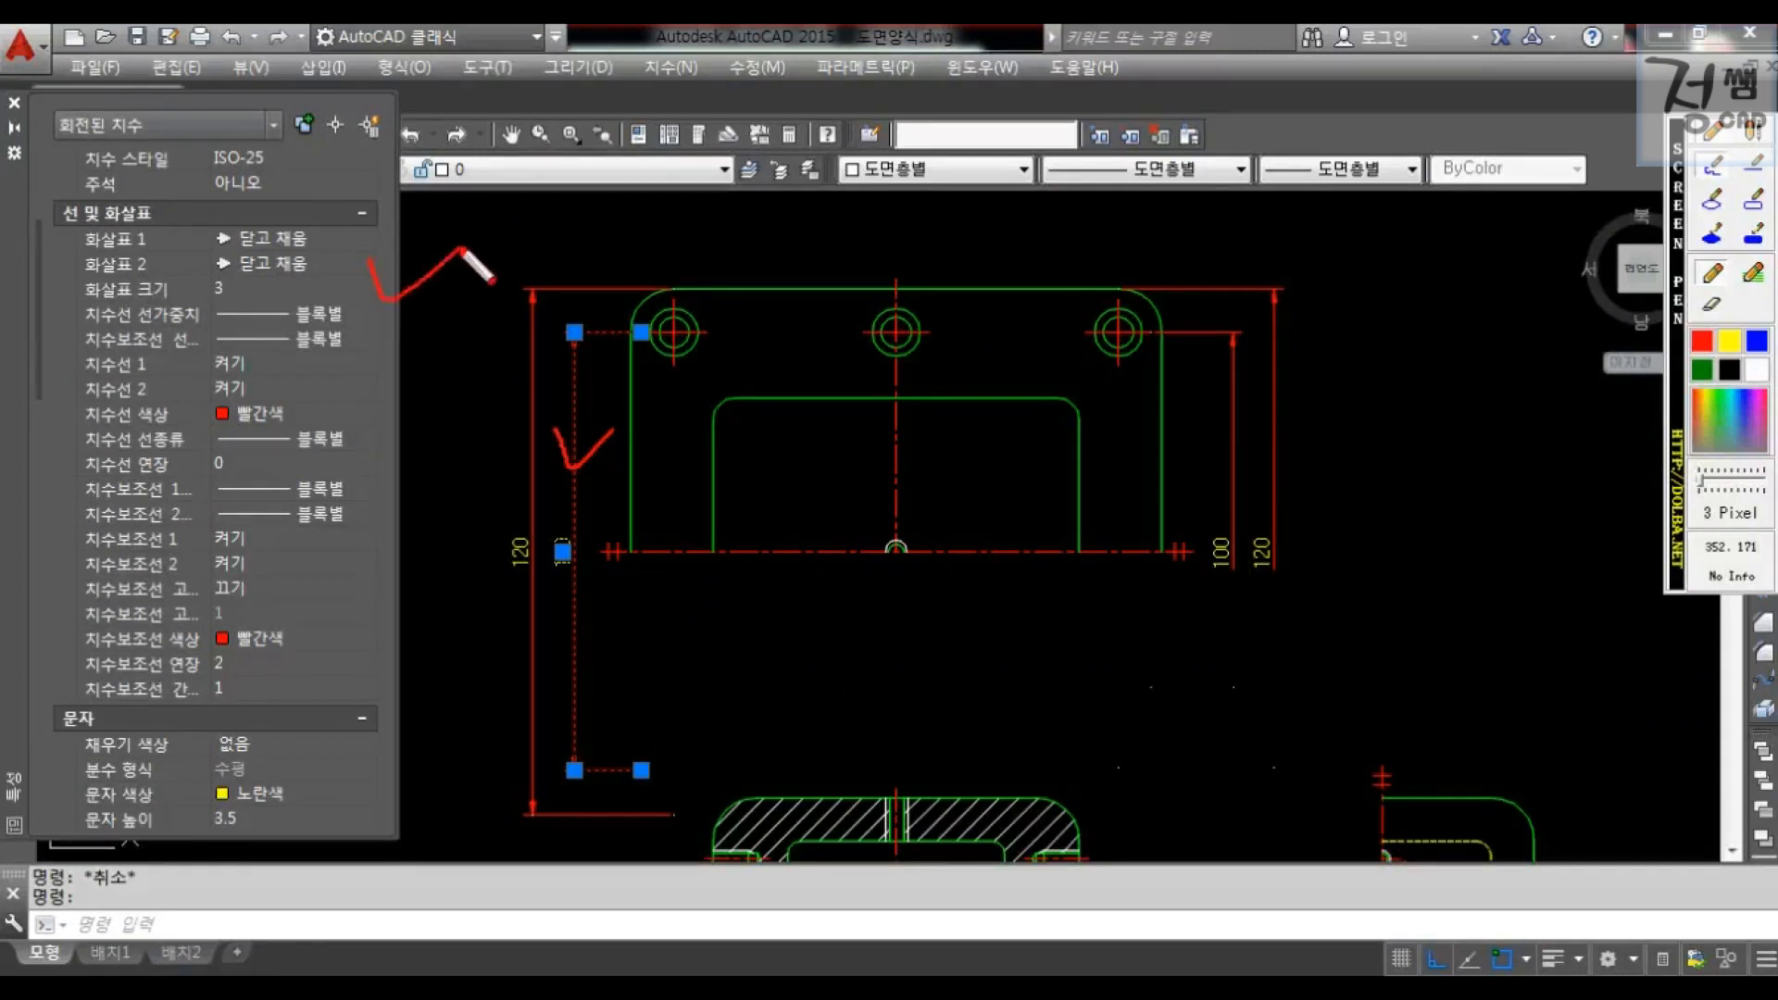
left_click_drag(66, 225, 60, 271)
left_click_drag(71, 355, 65, 393)
left_click_drag(73, 530, 72, 576)
mouse_move(196, 350)
left_mouse_down()
mouse_move(189, 430)
mouse_move(263, 419)
mouse_move(280, 375)
left_mouse_up()
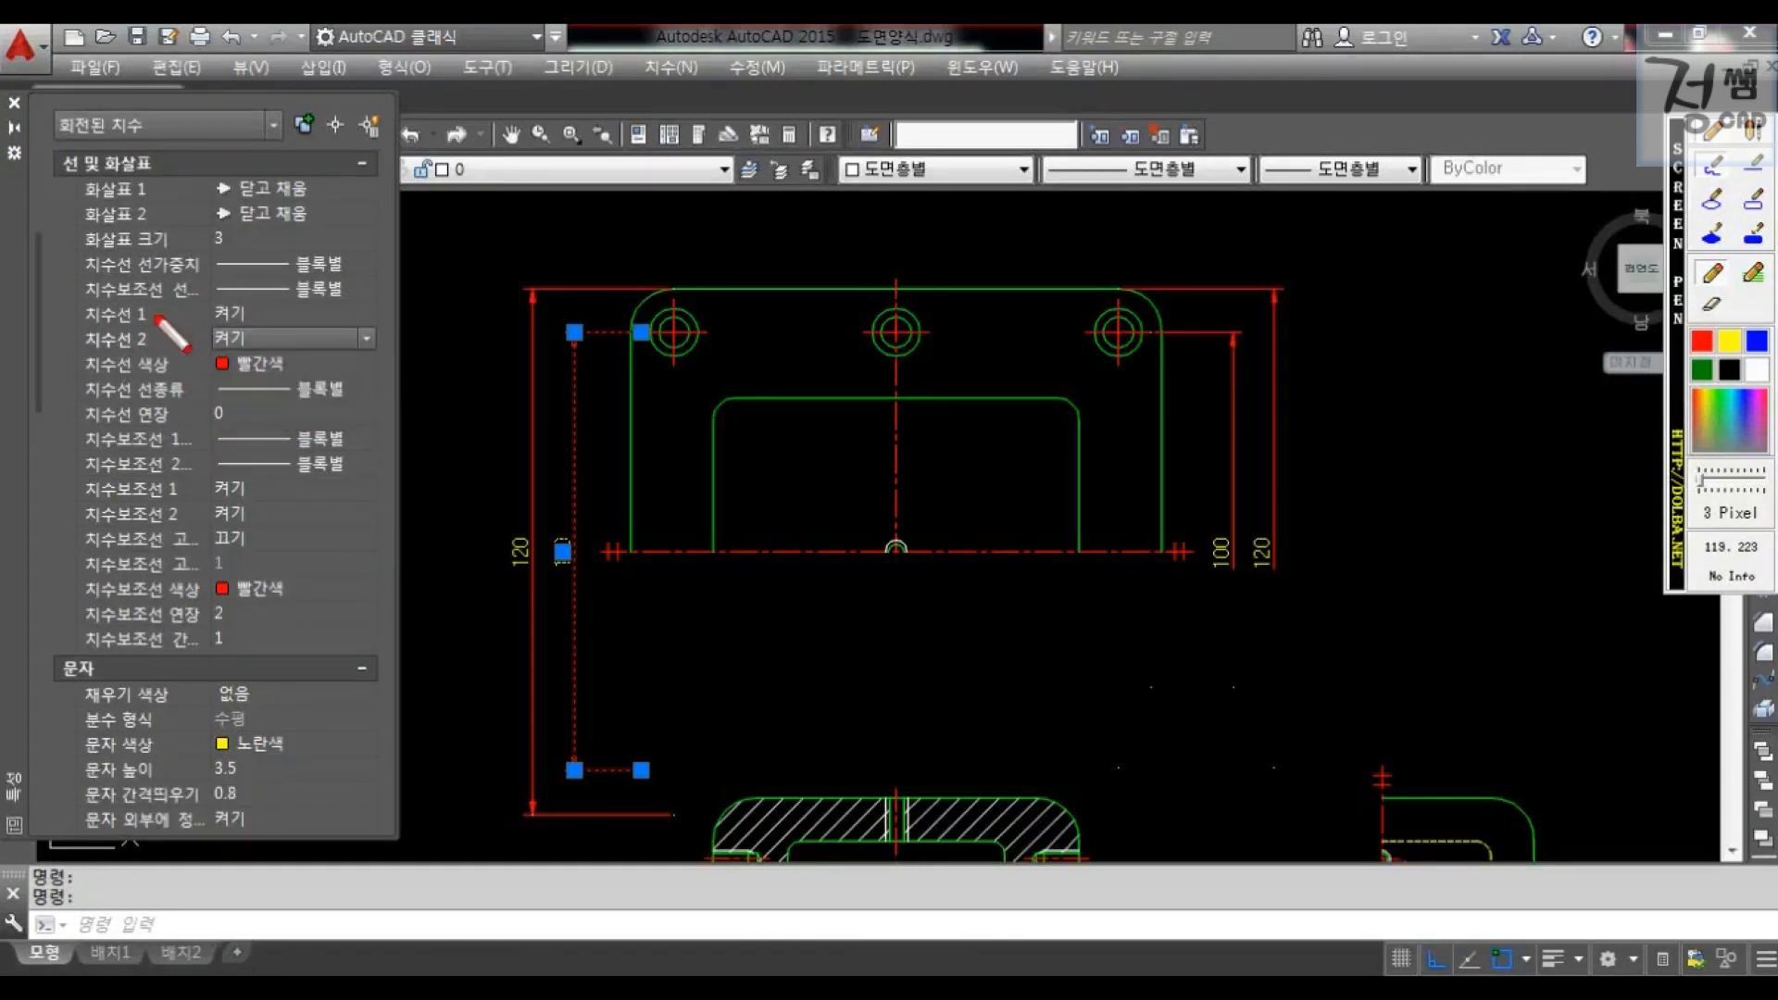
- Turn off the second dimension line (치수선 2) of the 100 dimension beside the half-view's left edge
left_click_drag(162, 331, 207, 315)
left_click_drag(368, 323, 415, 298)
key("Escape")
left_click(367, 339)
left_click_drag(246, 353, 290, 353)
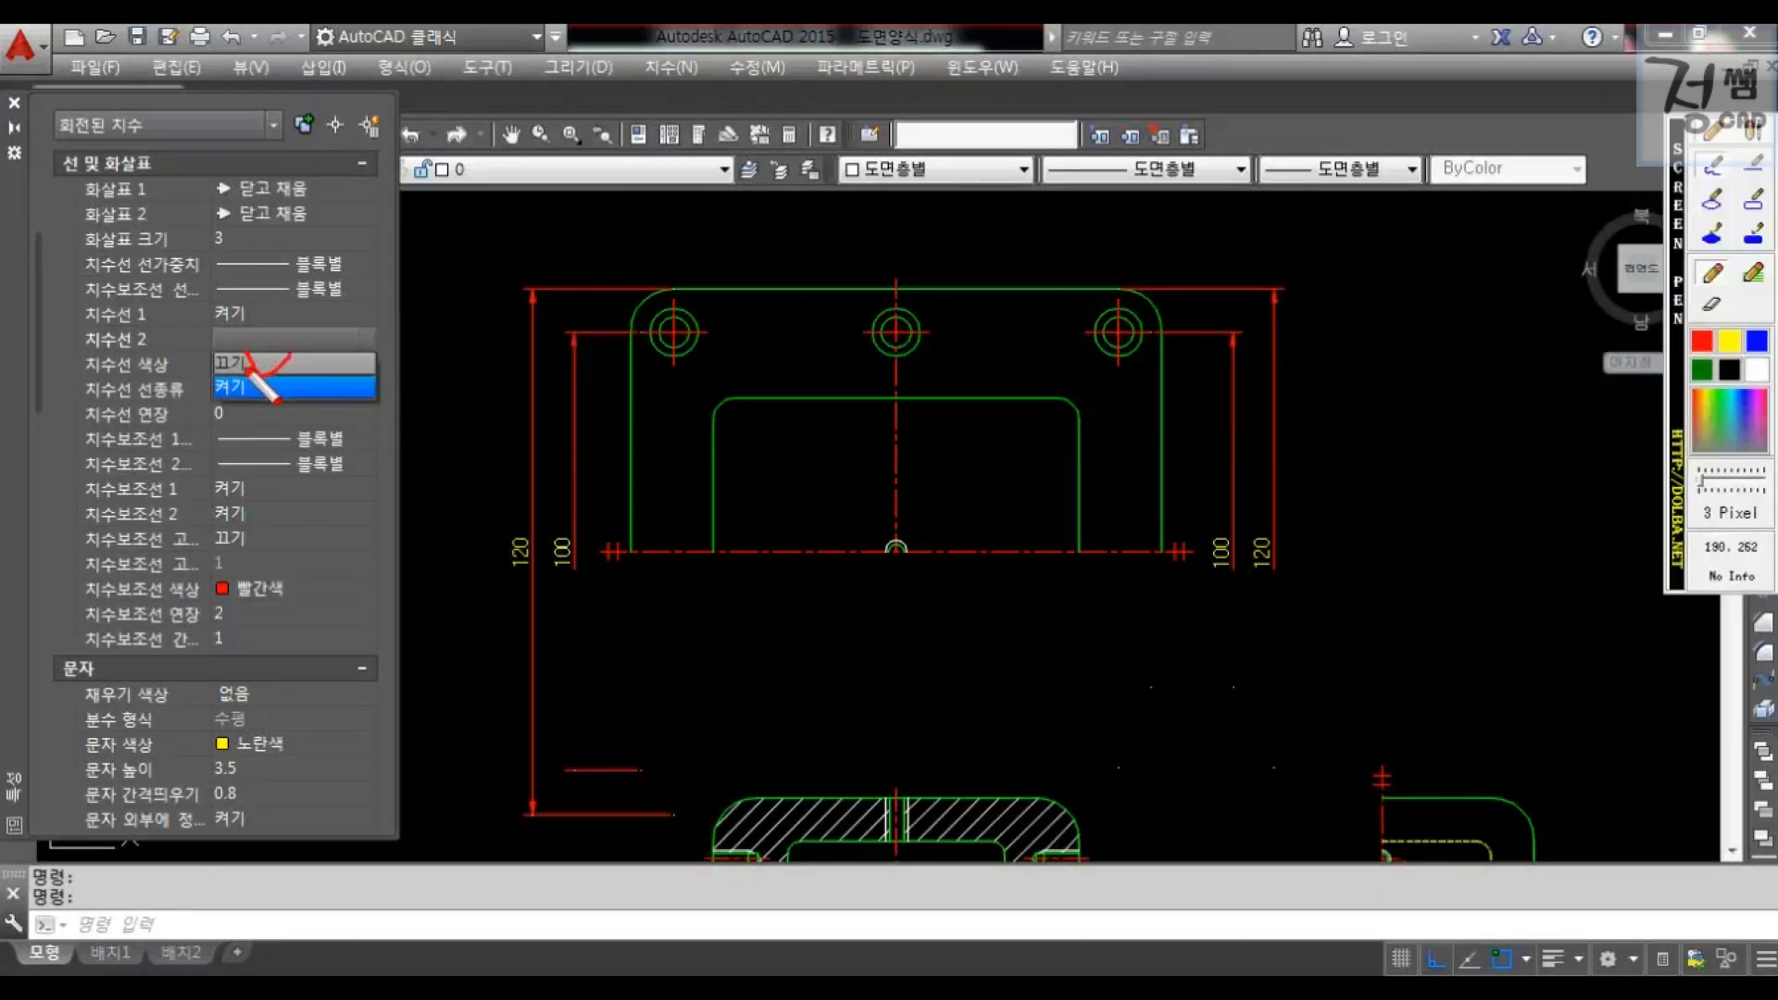
key("Escape")
left_click_drag(571, 609, 623, 607)
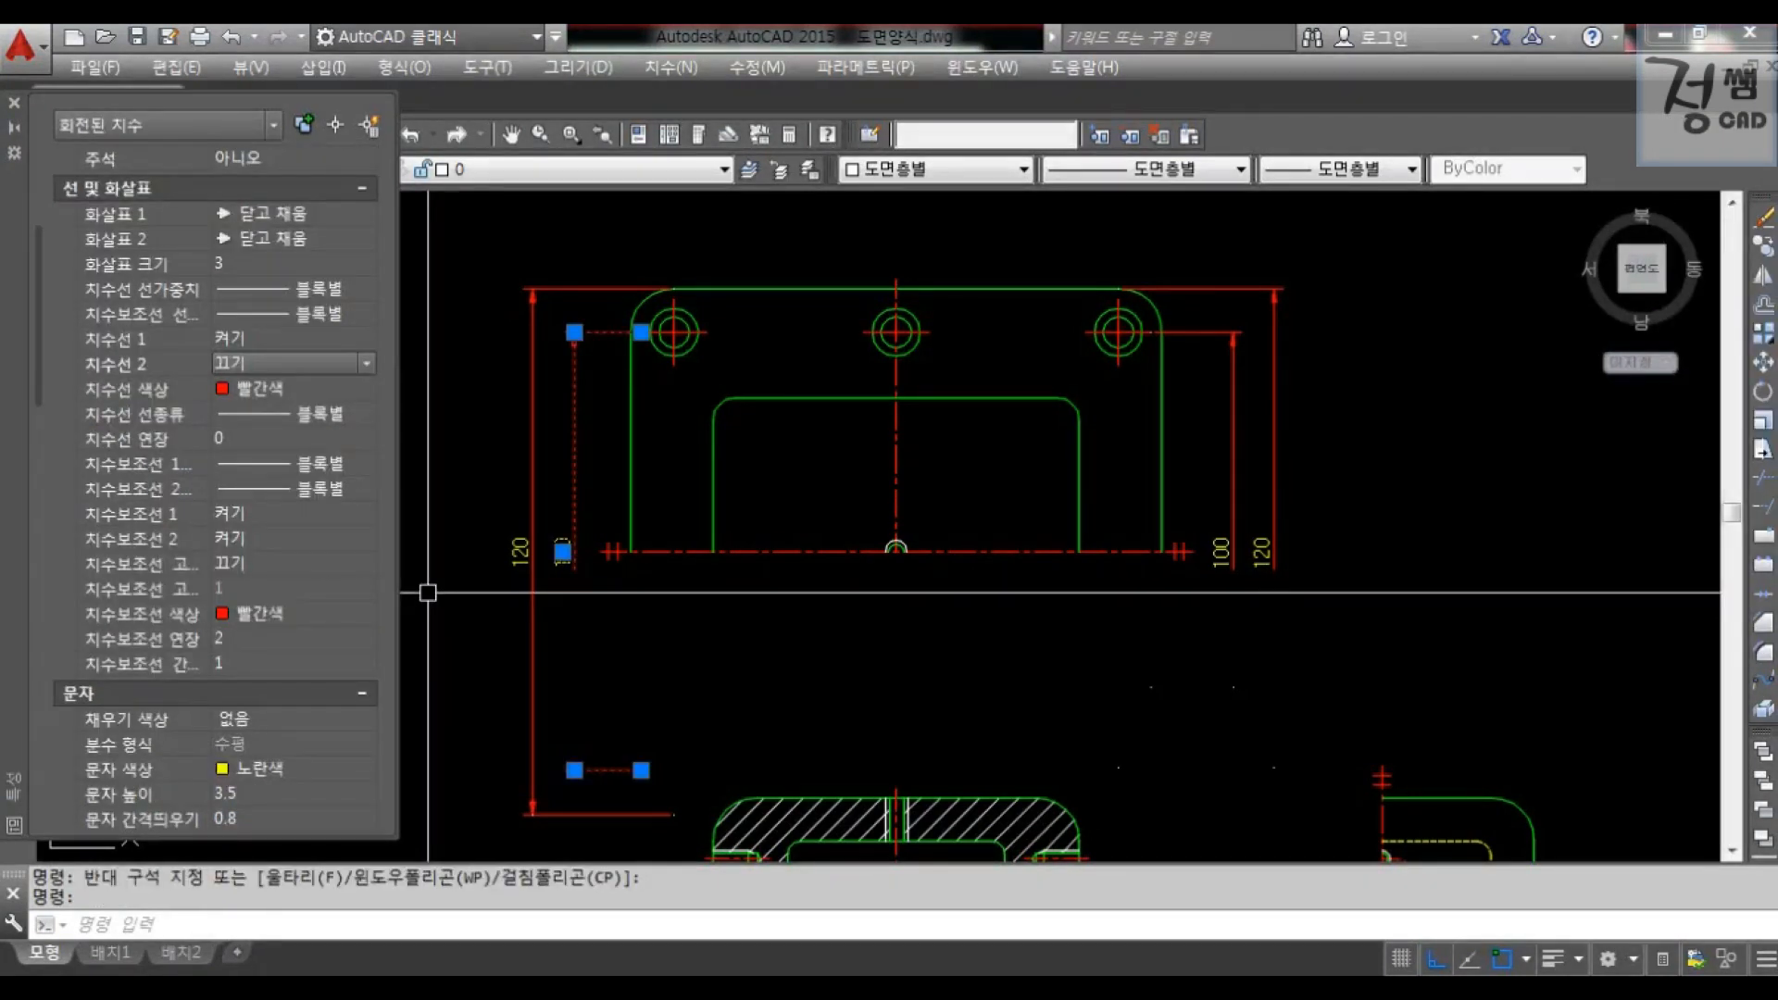
- Turn off the same 100 dimension's second extension line (치수보조선 2) and set its second arrowhead to None (없음)
left_click_drag(74, 551, 189, 552)
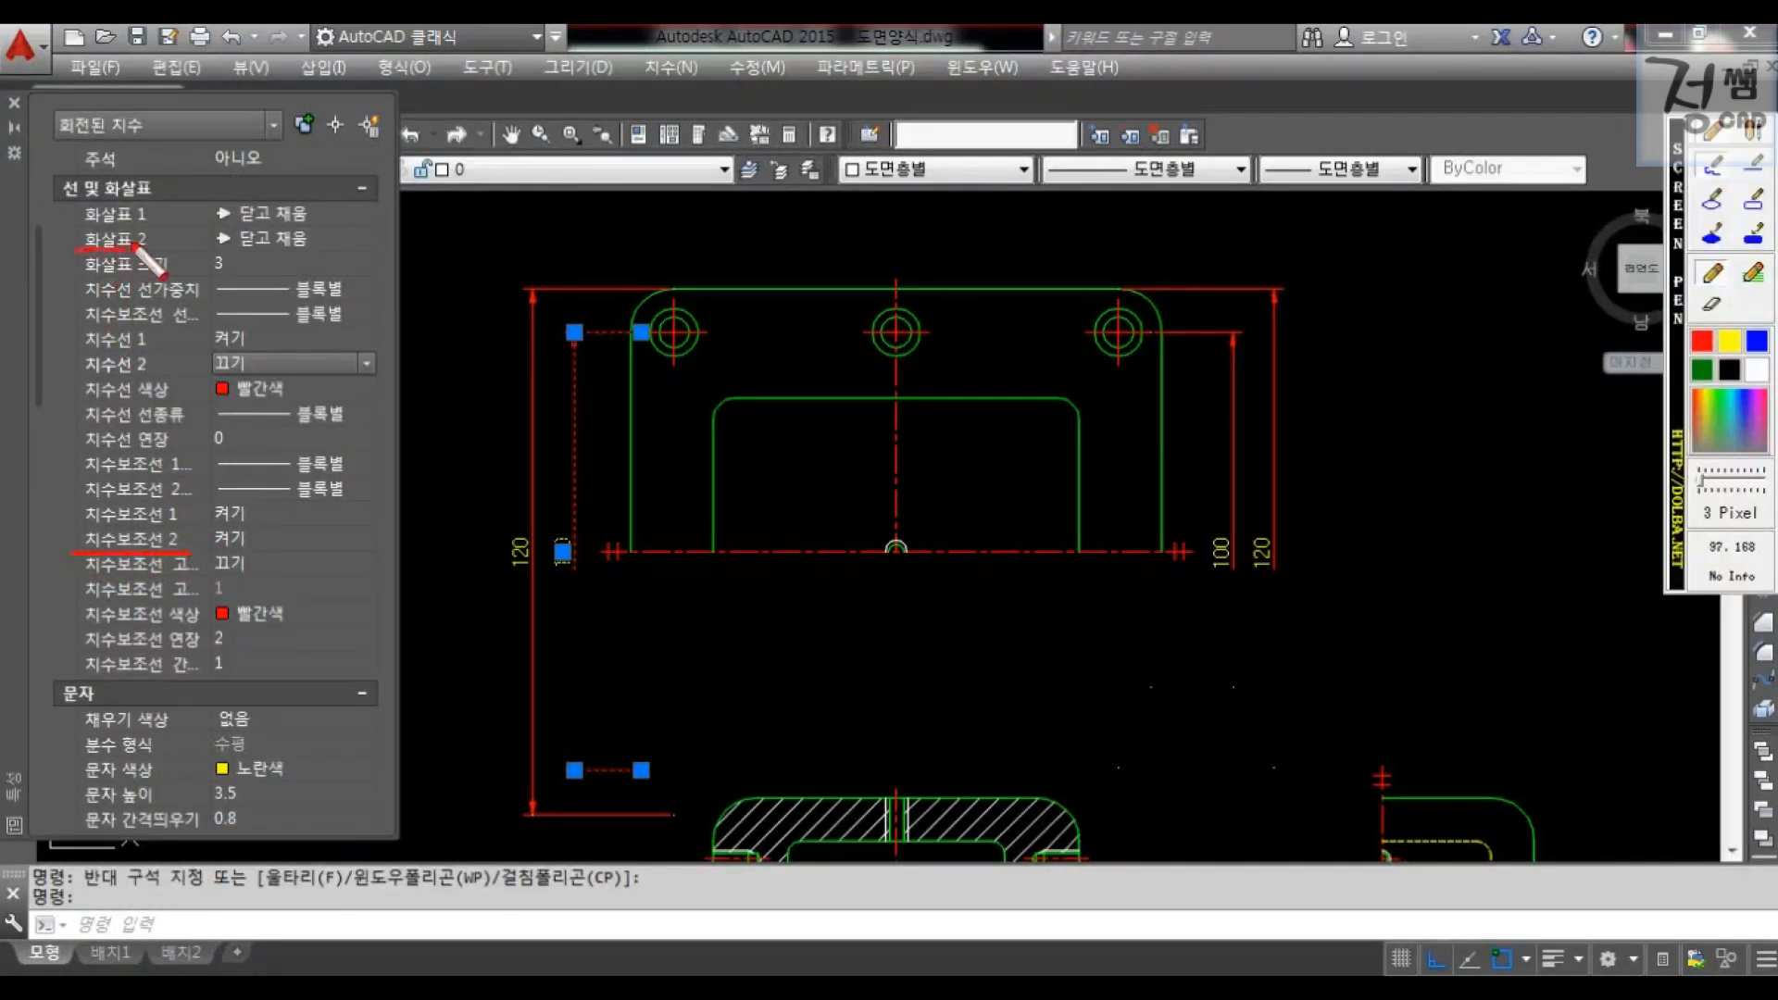
left_click_drag(252, 535, 288, 515)
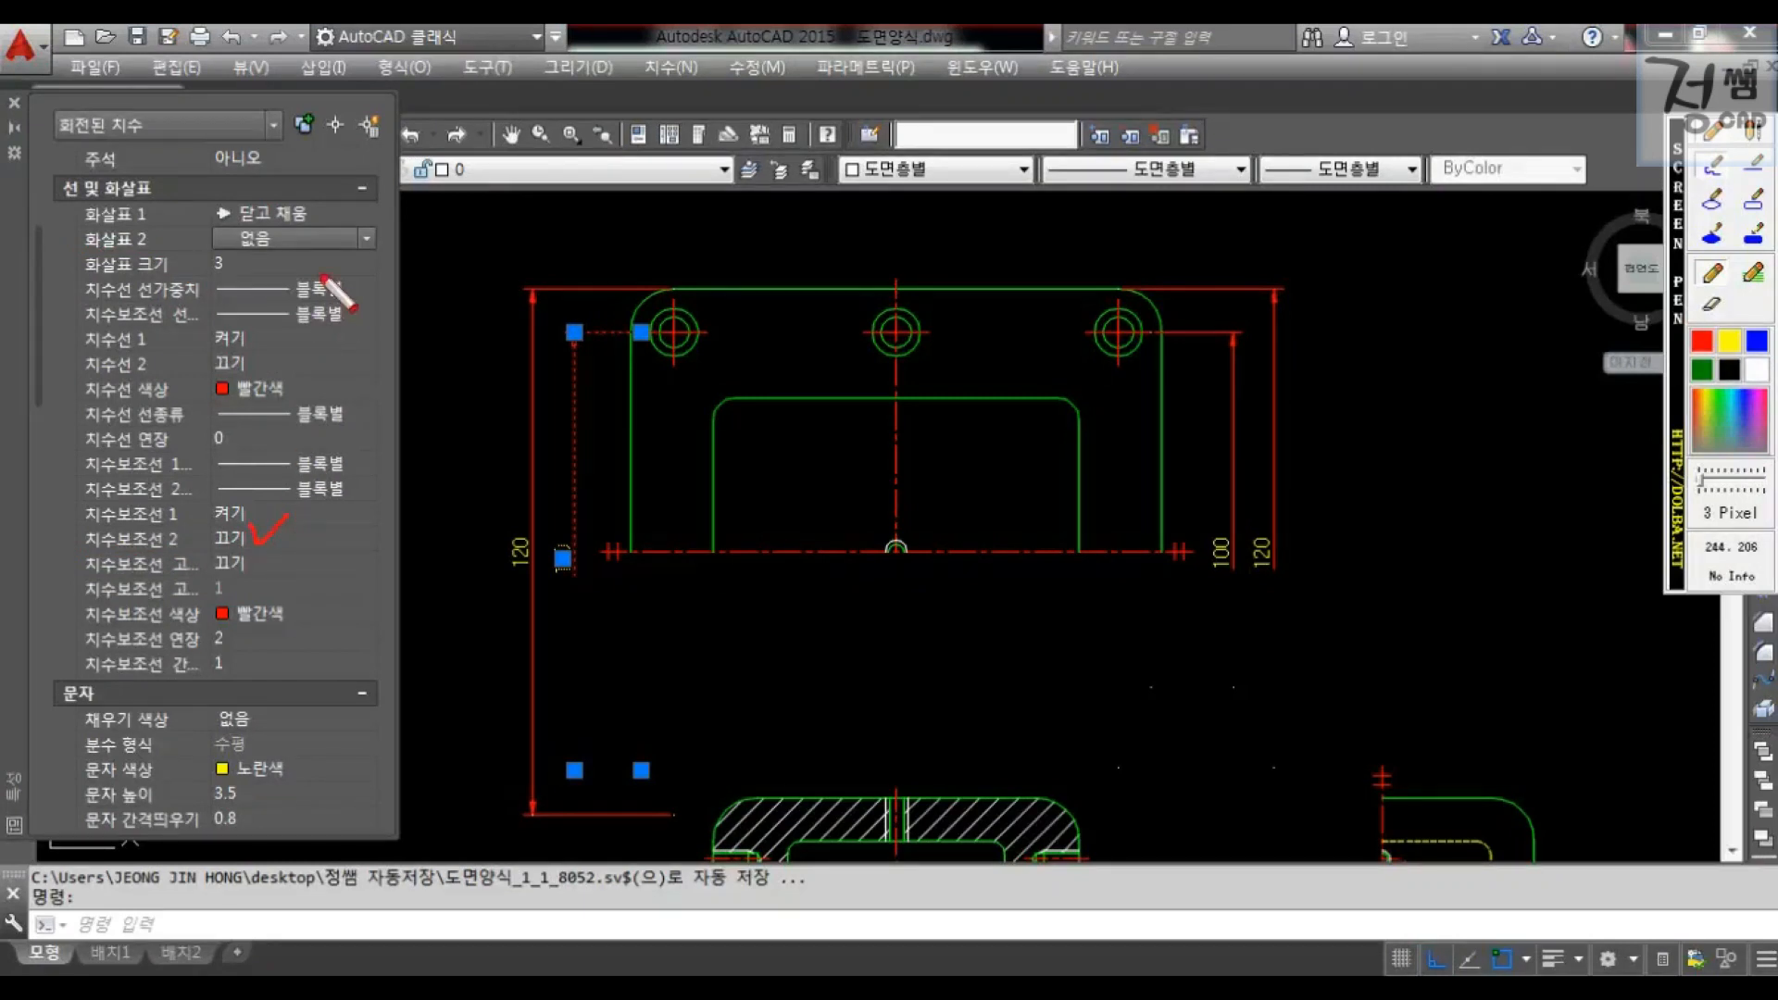
- Review the second arrowhead setting (화살표 2) of the 100 dimension beside the half-view's left edge, and clear the selection
mouse_move(332, 220)
left_mouse_down()
mouse_move(344, 239)
mouse_move(377, 206)
left_mouse_up()
key("Escape")
left_click_drag(571, 602, 652, 586)
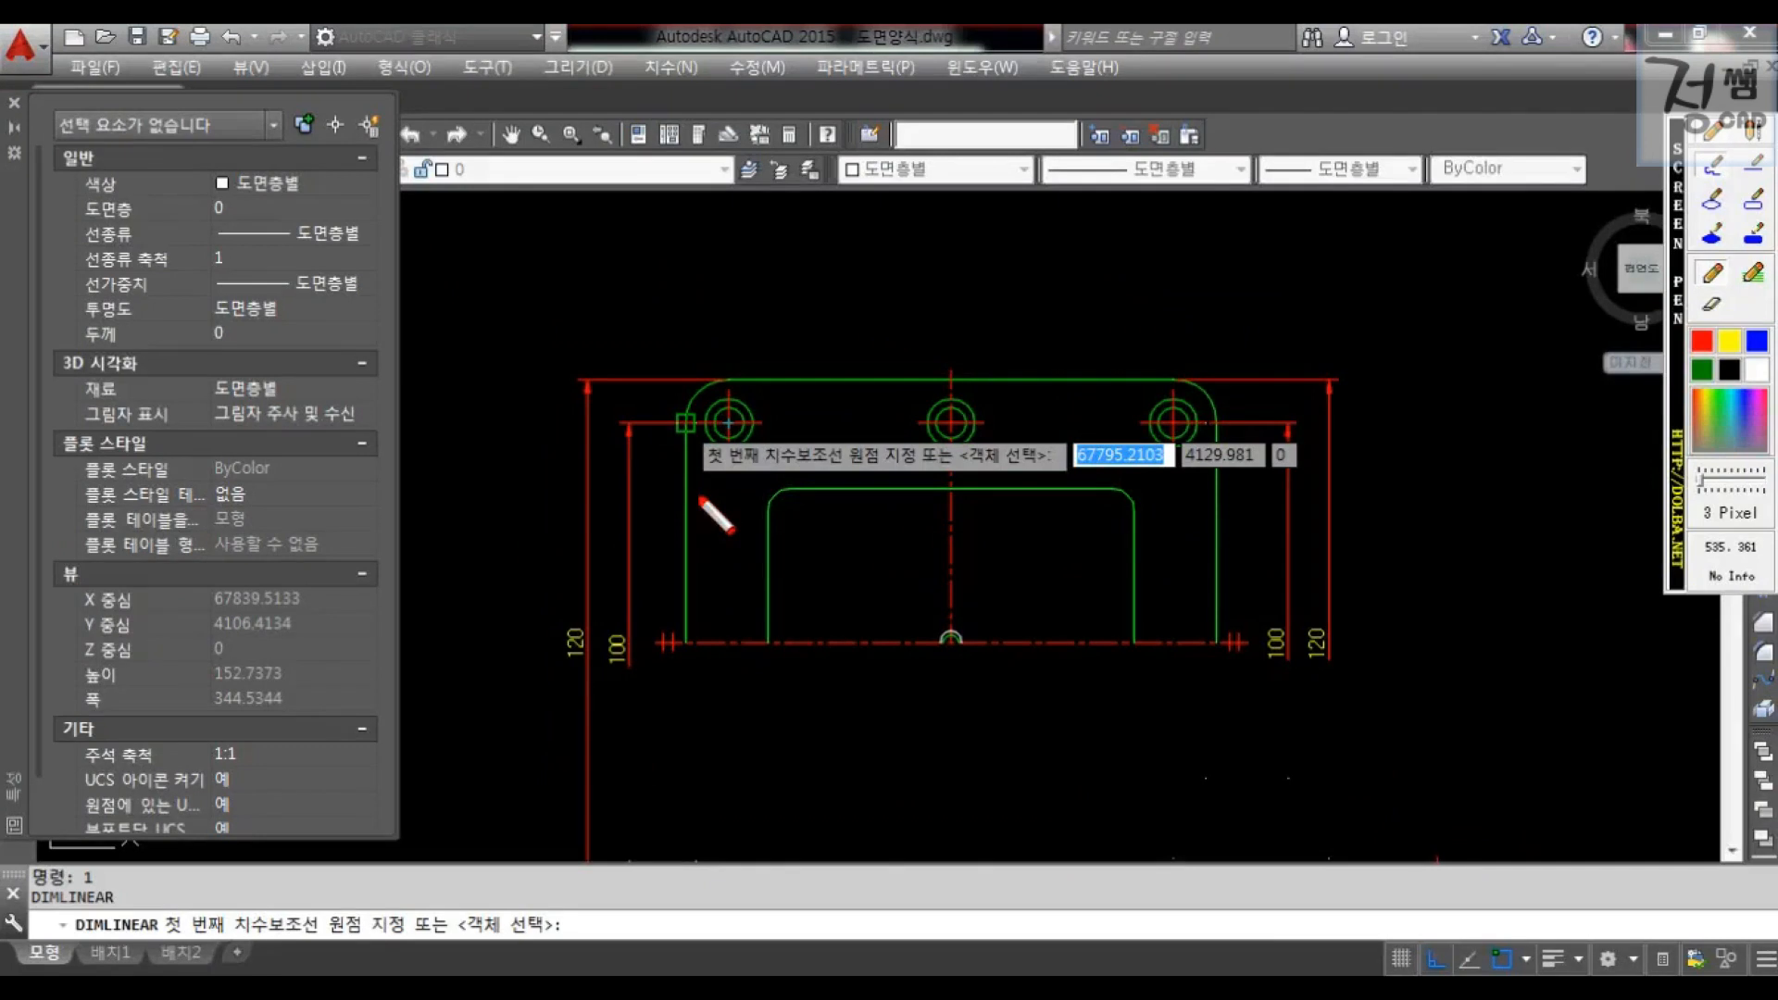
- Examine the first and second extension line origin picks of a linear dimension across the half-view's width
mouse_move(701, 471)
left_mouse_down()
mouse_move(782, 470)
mouse_move(794, 400)
left_mouse_up()
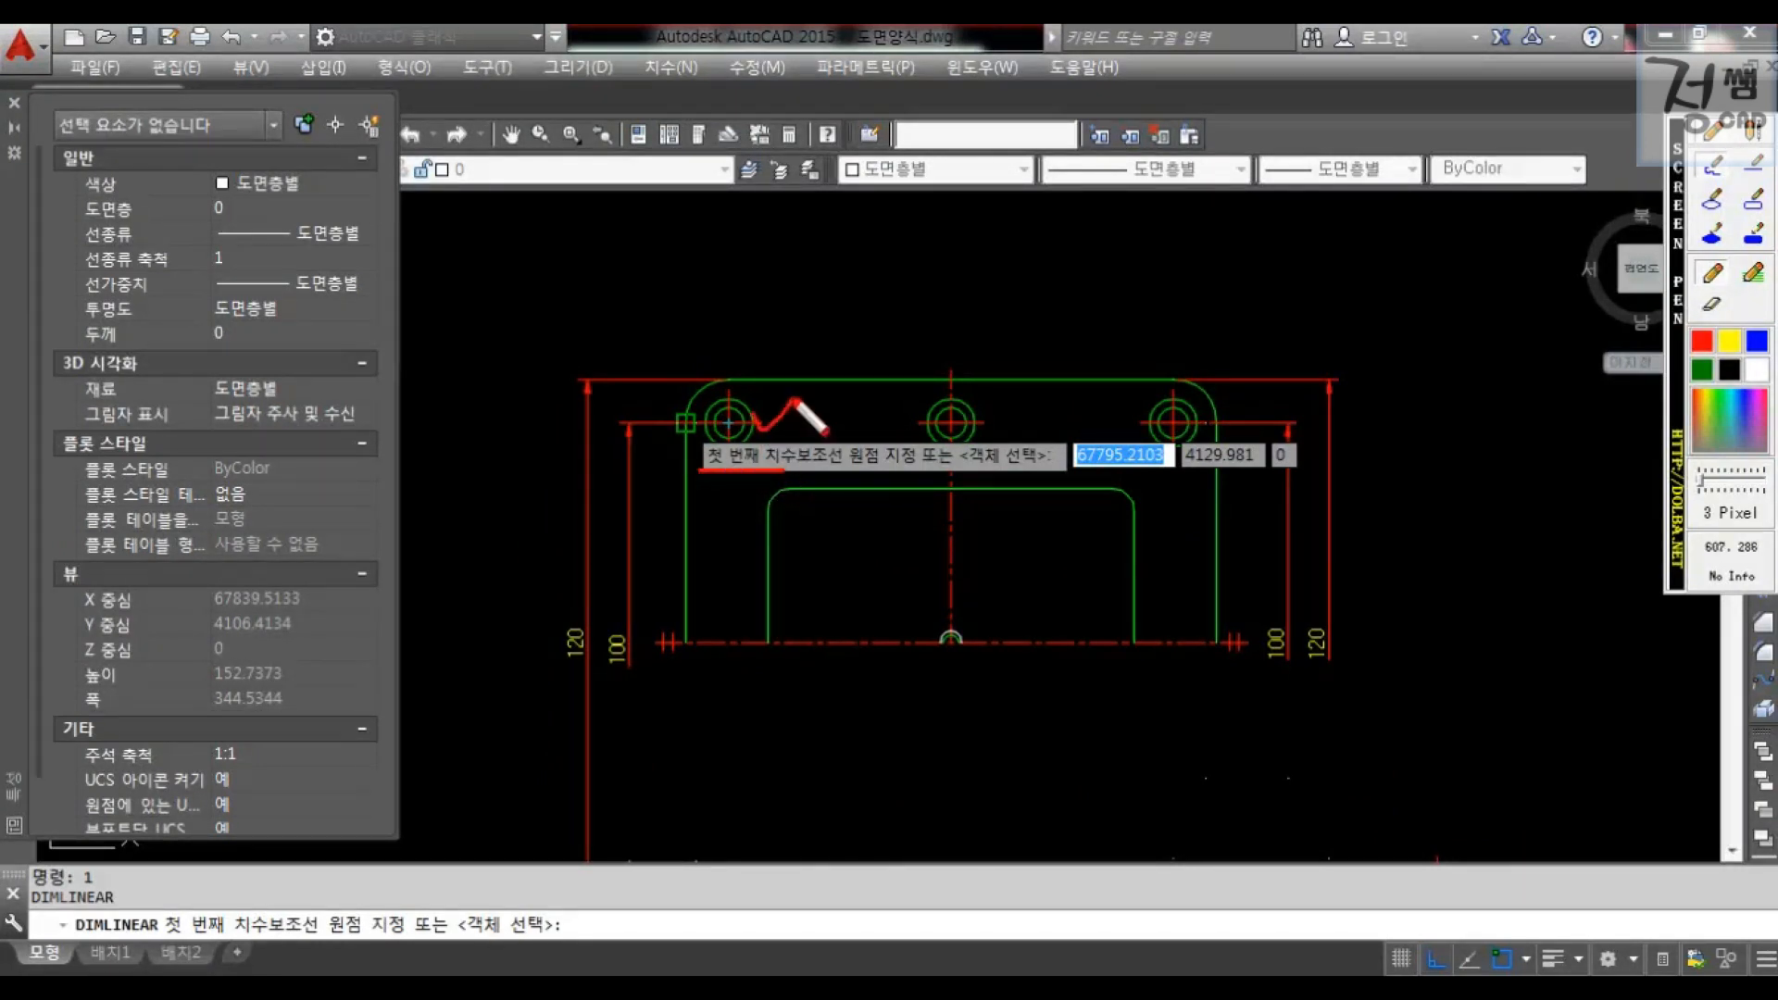
left_click_drag(1230, 476, 1324, 476)
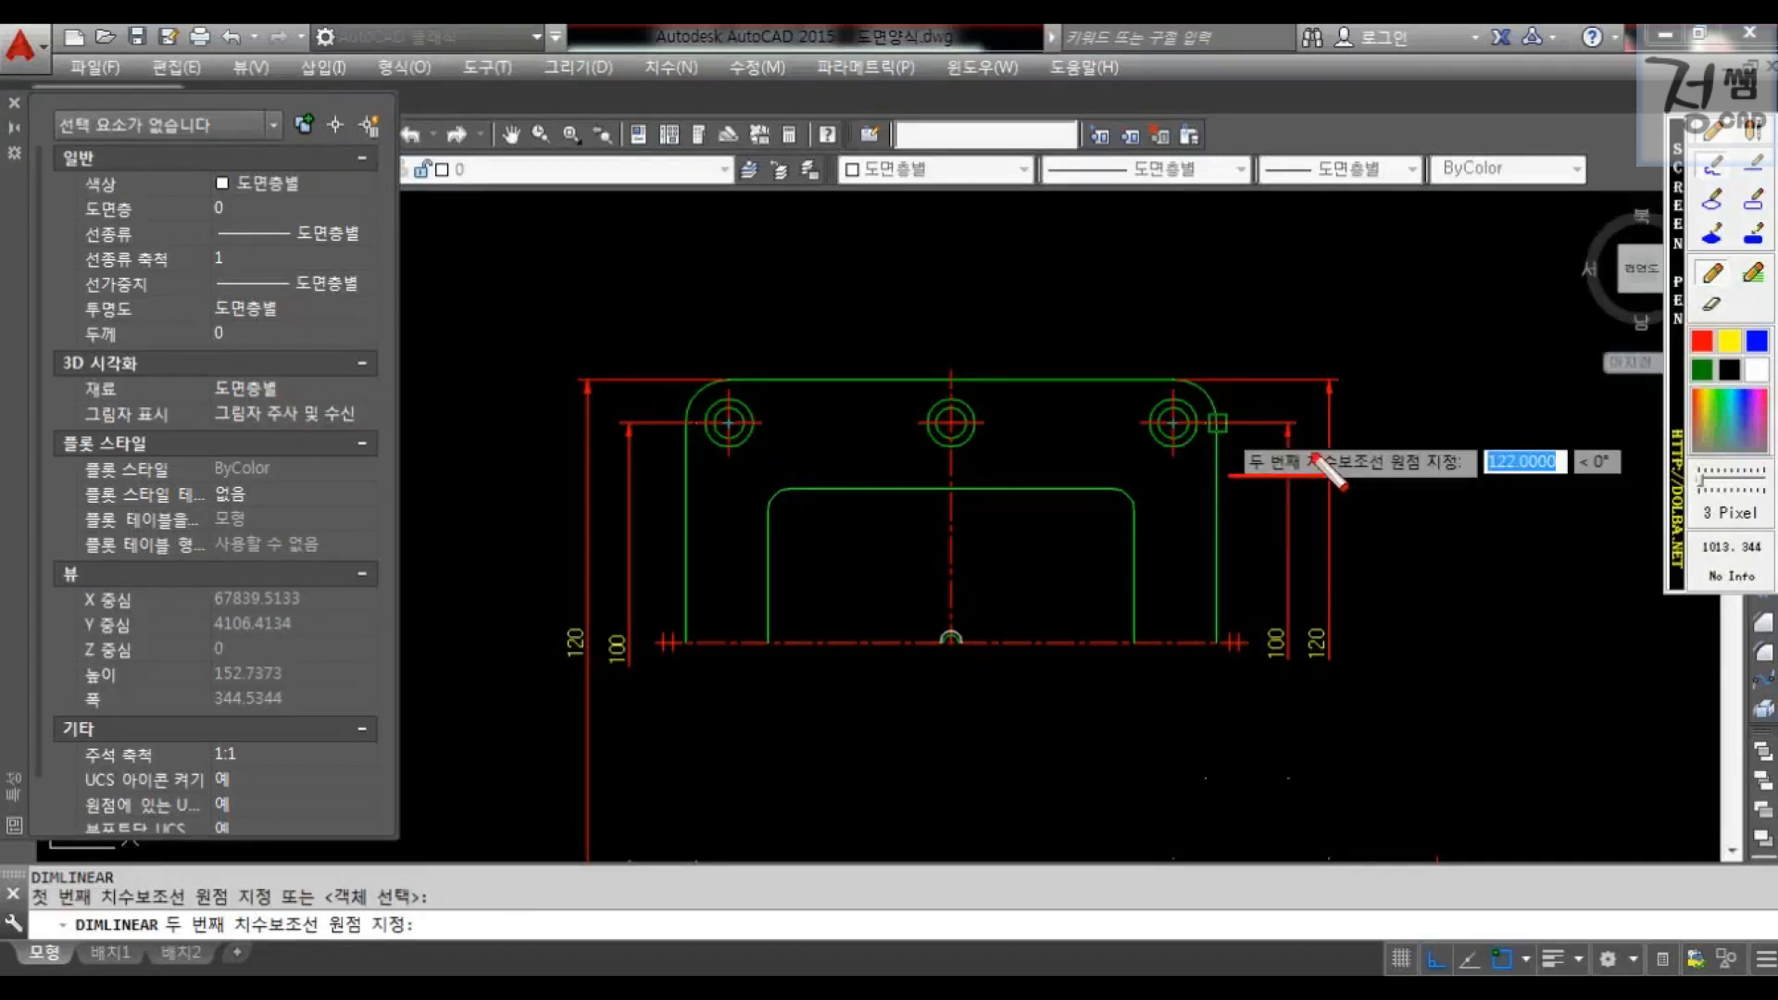
left_click_drag(1294, 414, 1341, 416)
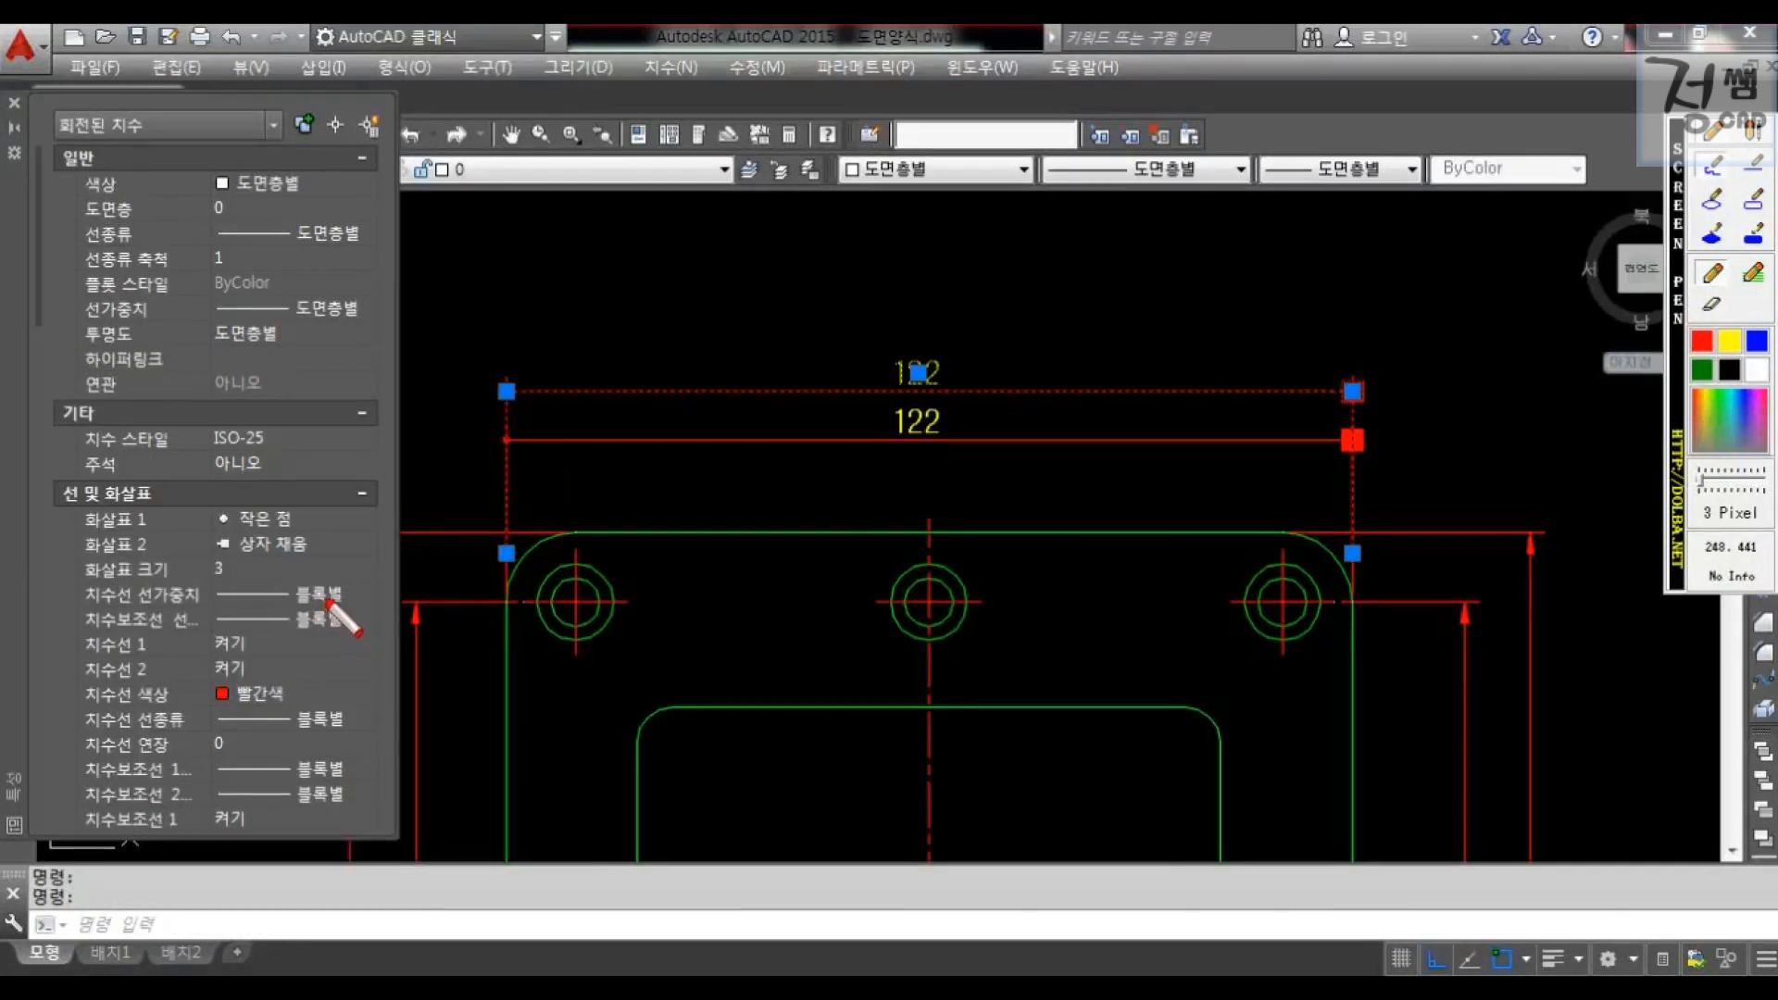
- Review the first and second arrowhead properties (화살표 1, 화살표 2) of the upper 122 dimension above the half-view
left_click_drag(749, 317, 792, 341)
mouse_move(374, 337)
left_mouse_down()
mouse_move(389, 375)
mouse_move(465, 319)
left_mouse_up()
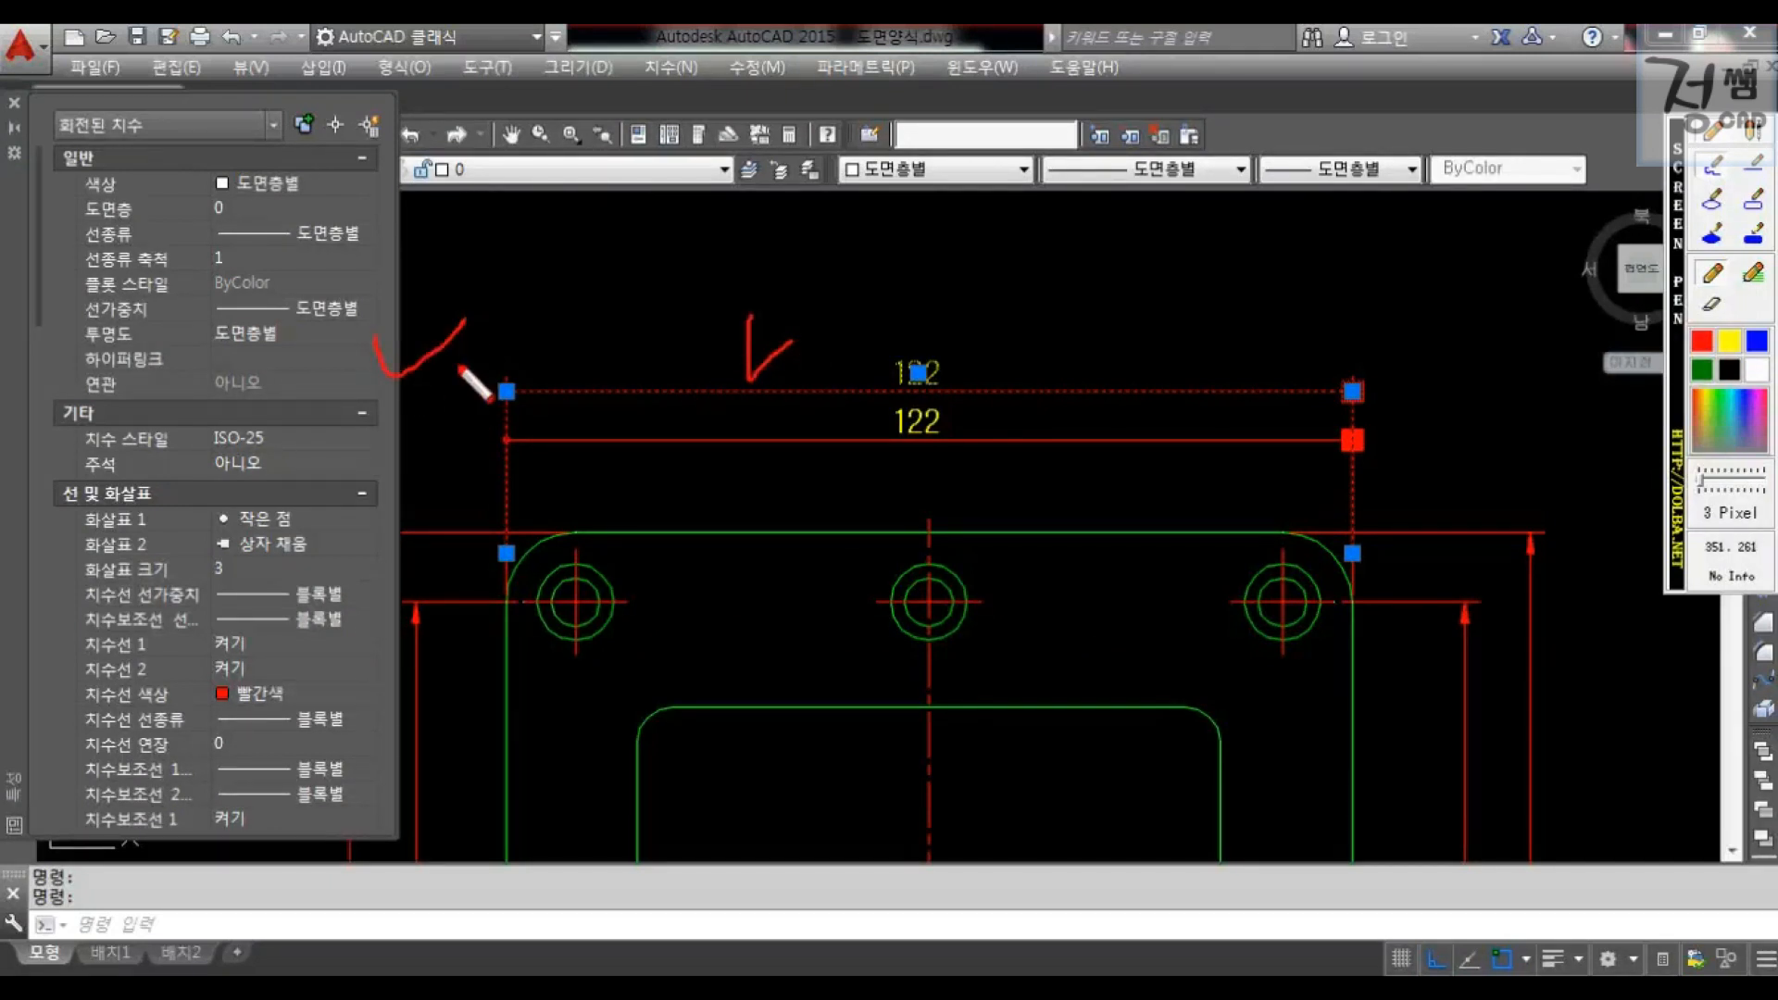
mouse_move(80, 534)
left_mouse_down()
mouse_move(314, 530)
mouse_move(337, 496)
left_mouse_up()
mouse_move(84, 558)
left_mouse_down()
mouse_move(316, 556)
mouse_move(350, 509)
left_mouse_up()
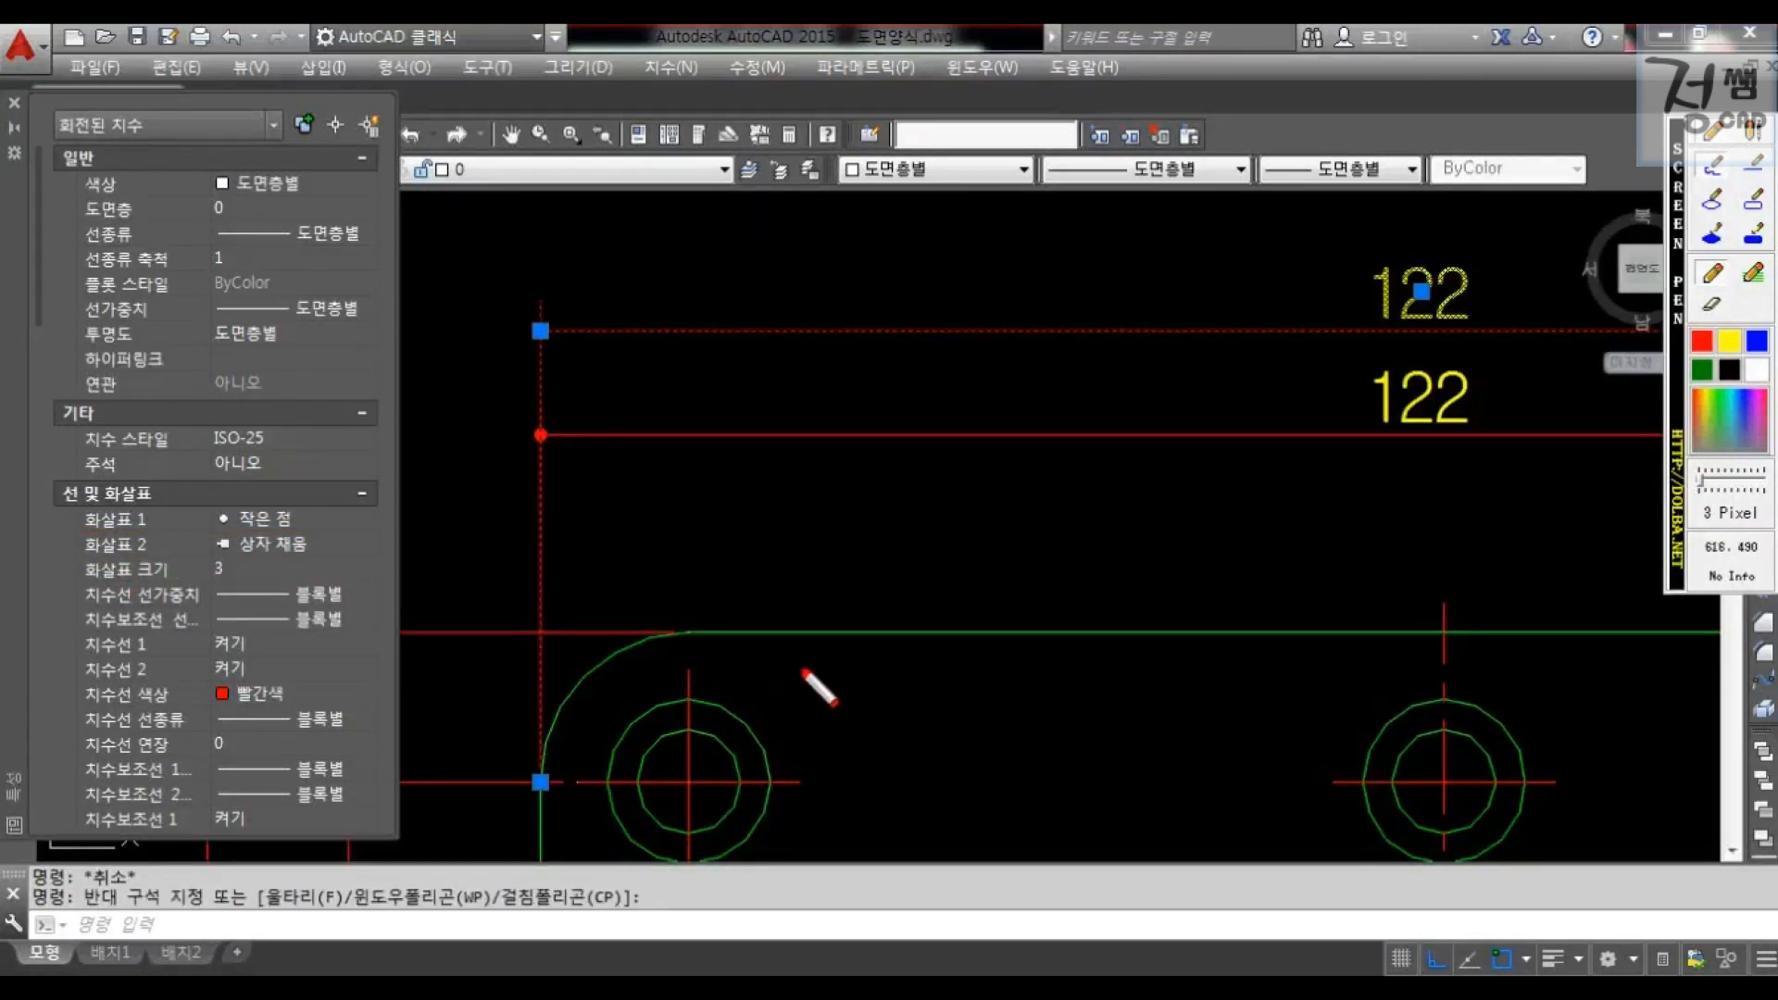
- Examine how the dot and filled-box ends of the 122 dimensions match their first and second extension line origins
left_click_drag(550, 745, 600, 717)
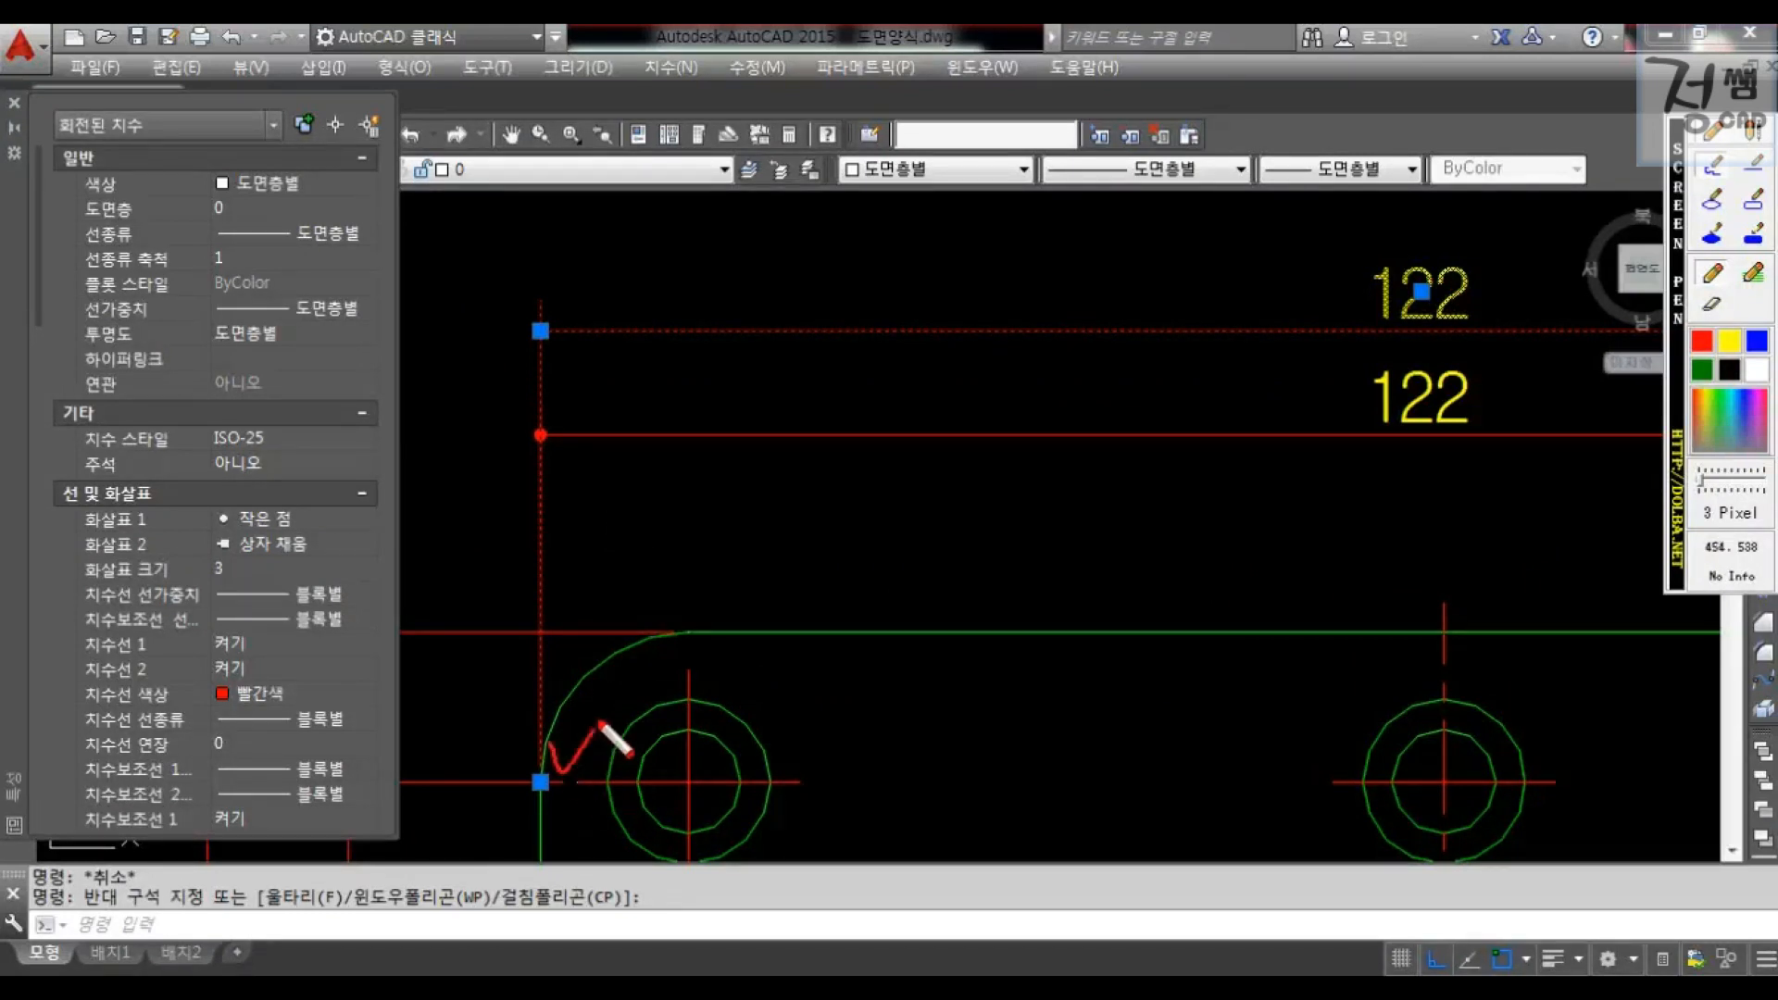
mouse_move(570, 470)
left_mouse_down()
mouse_move(501, 439)
mouse_move(567, 470)
left_mouse_up()
mouse_move(562, 366)
left_mouse_down()
mouse_move(573, 388)
mouse_move(615, 350)
left_mouse_up()
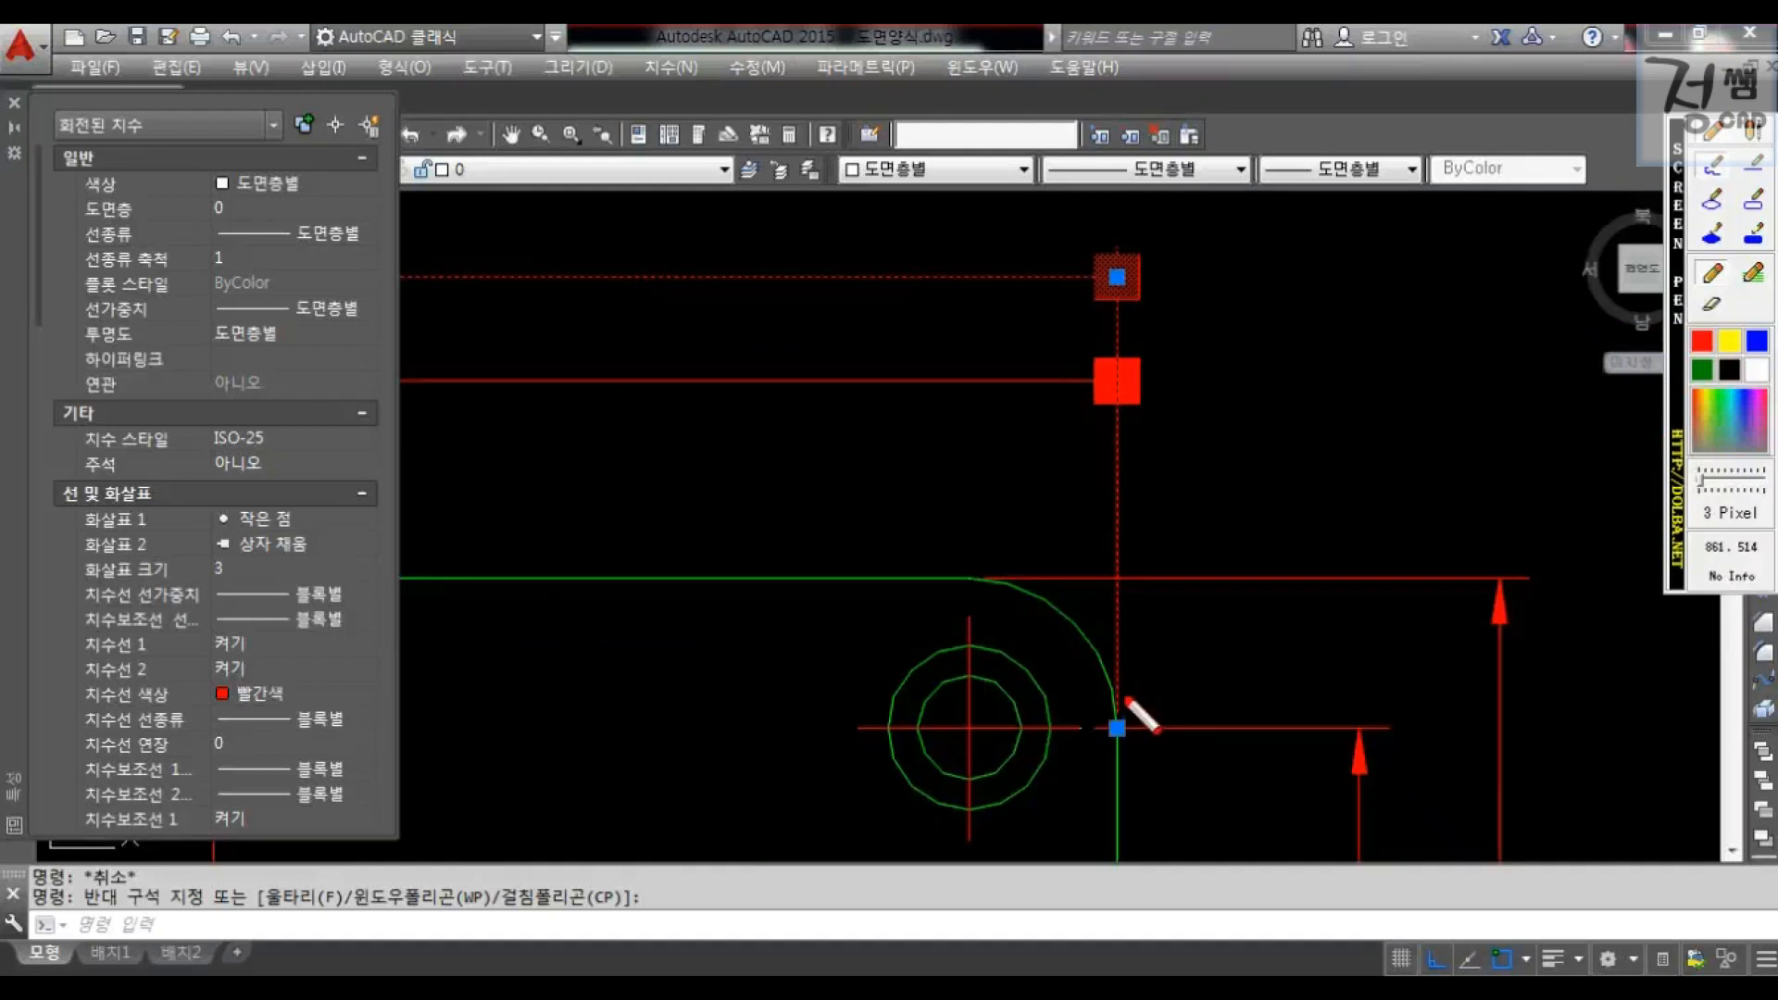
mouse_move(1125, 690)
left_mouse_down()
mouse_move(1139, 711)
mouse_move(1169, 683)
left_mouse_up()
left_click_drag(1075, 430, 1165, 379)
left_click_drag(1168, 296, 1246, 267)
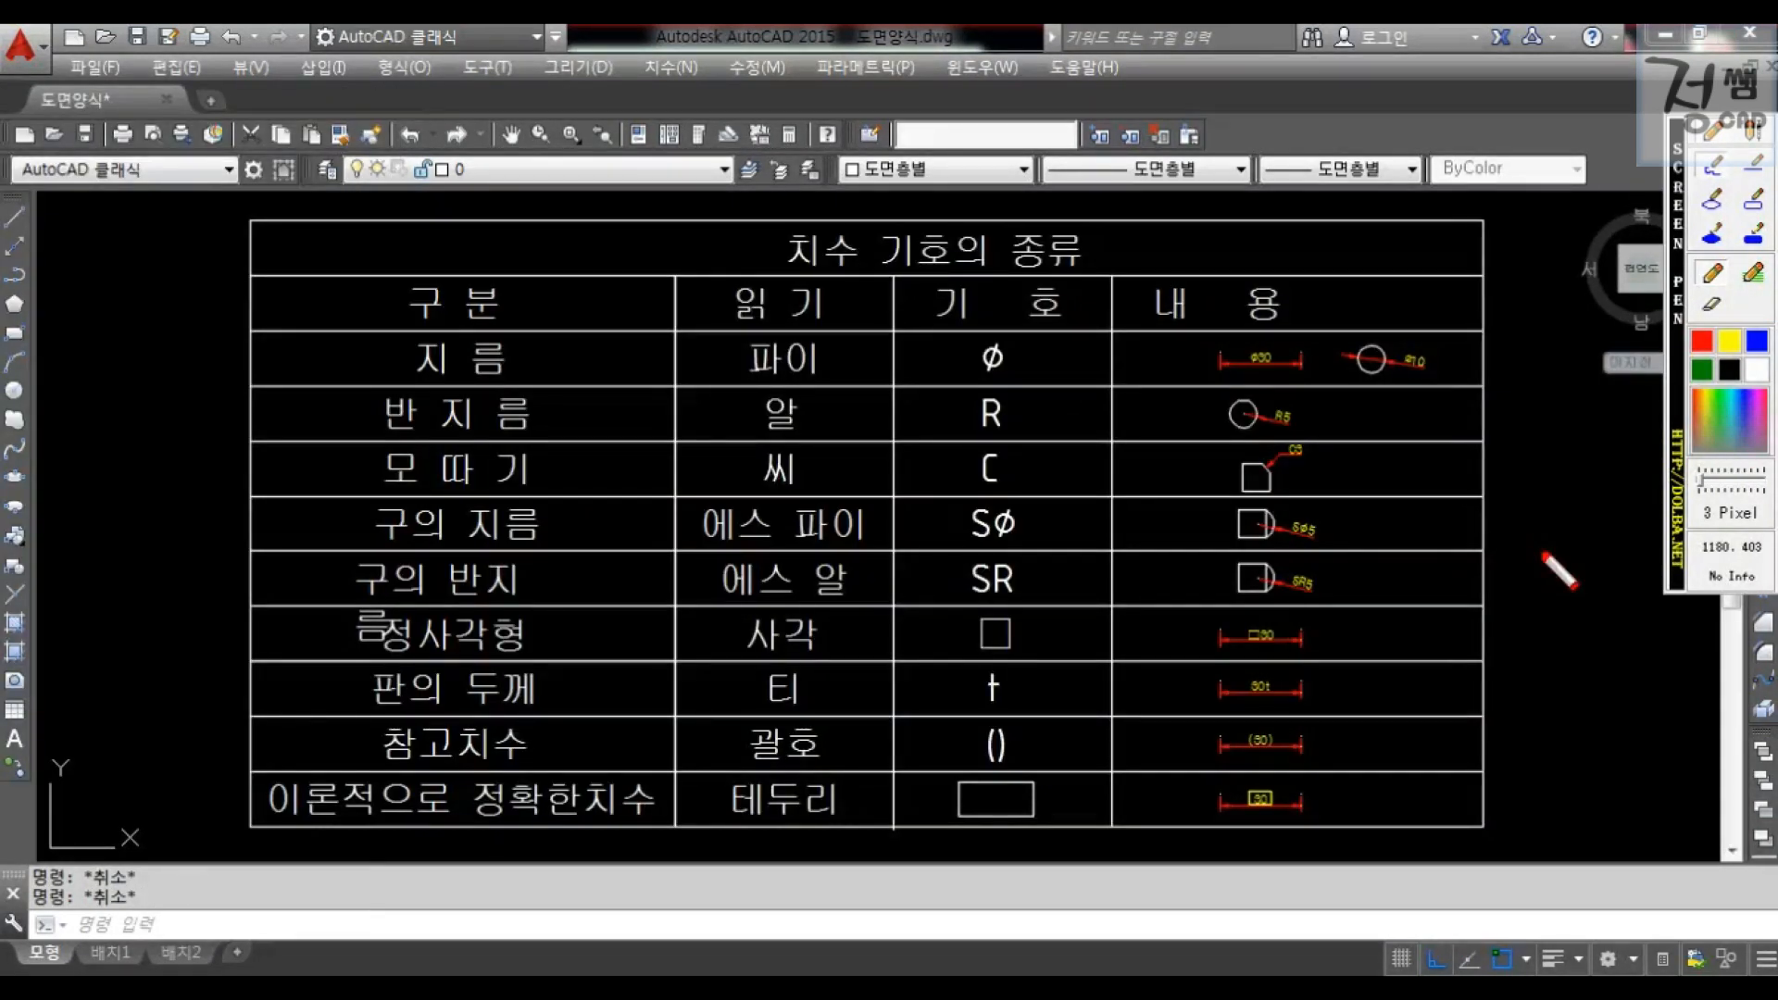
- Examine the dimension symbol table (치수 기호의 종류) and its diameter row: reading, Ø symbol and example dimensions
mouse_move(783, 269)
left_mouse_down()
mouse_move(997, 268)
mouse_move(998, 204)
left_mouse_up()
left_click_drag(245, 318, 156, 545)
left_click_drag(156, 617, 202, 788)
mouse_move(192, 530)
left_mouse_down()
mouse_move(199, 550)
mouse_move(223, 525)
left_mouse_up()
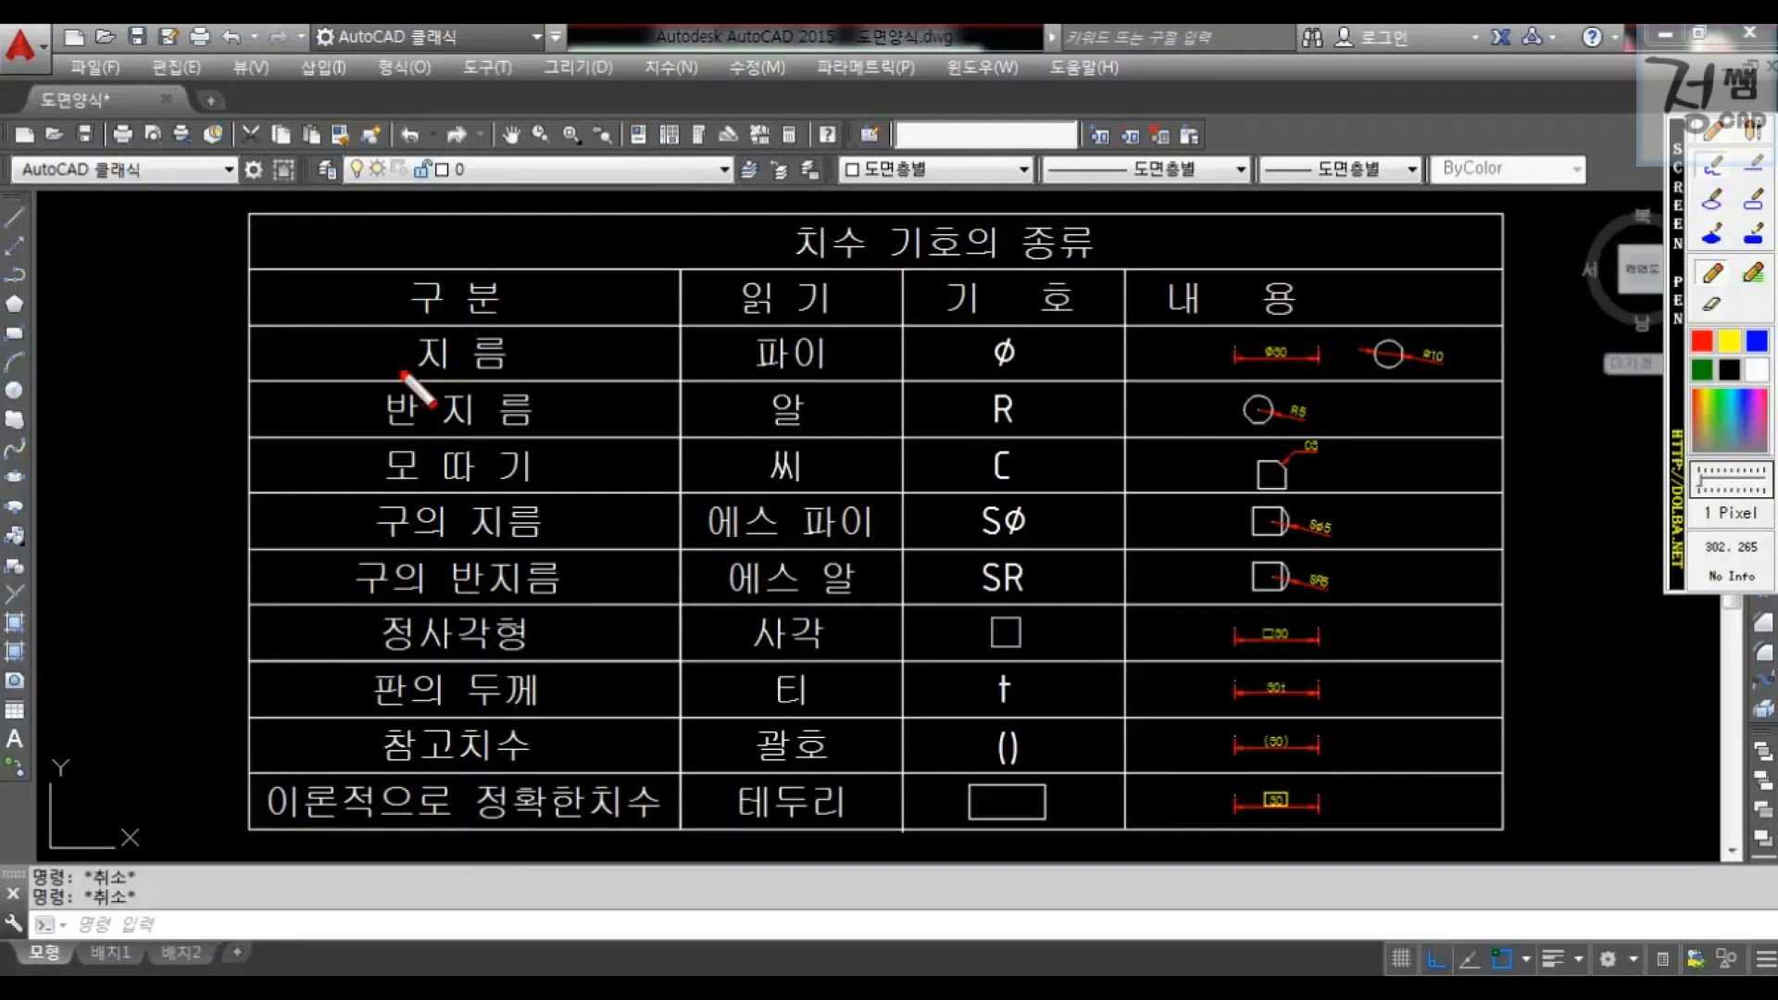
left_click_drag(393, 371, 550, 371)
left_click_drag(732, 371, 843, 371)
left_click_drag(953, 368, 1071, 339)
mouse_move(1189, 367)
left_mouse_down()
mouse_move(1461, 367)
mouse_move(1511, 327)
left_mouse_up()
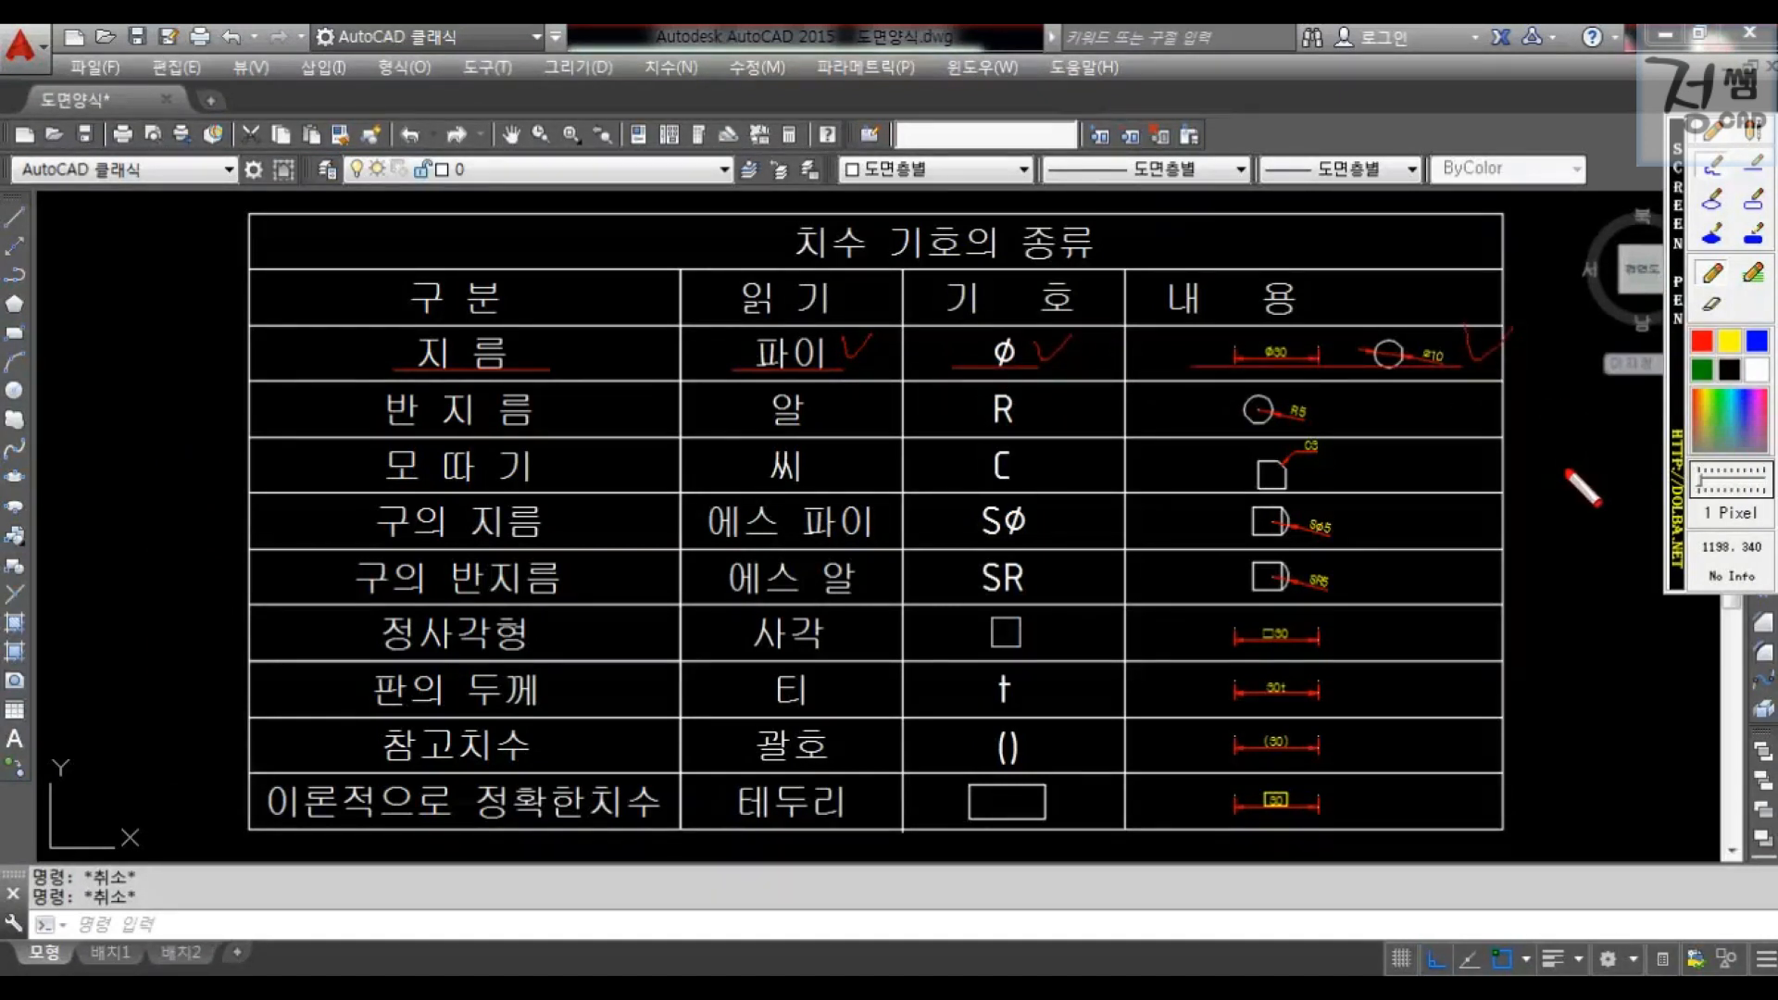
right_click(1566, 471)
- Examine the radius (반지름, R) and chamfer (모따기, C) rows of the dimension symbol table
mouse_move(371, 427)
left_mouse_down()
mouse_move(582, 427)
mouse_move(609, 387)
left_mouse_up()
mouse_move(744, 429)
left_mouse_down()
mouse_move(816, 430)
mouse_move(866, 388)
left_mouse_up()
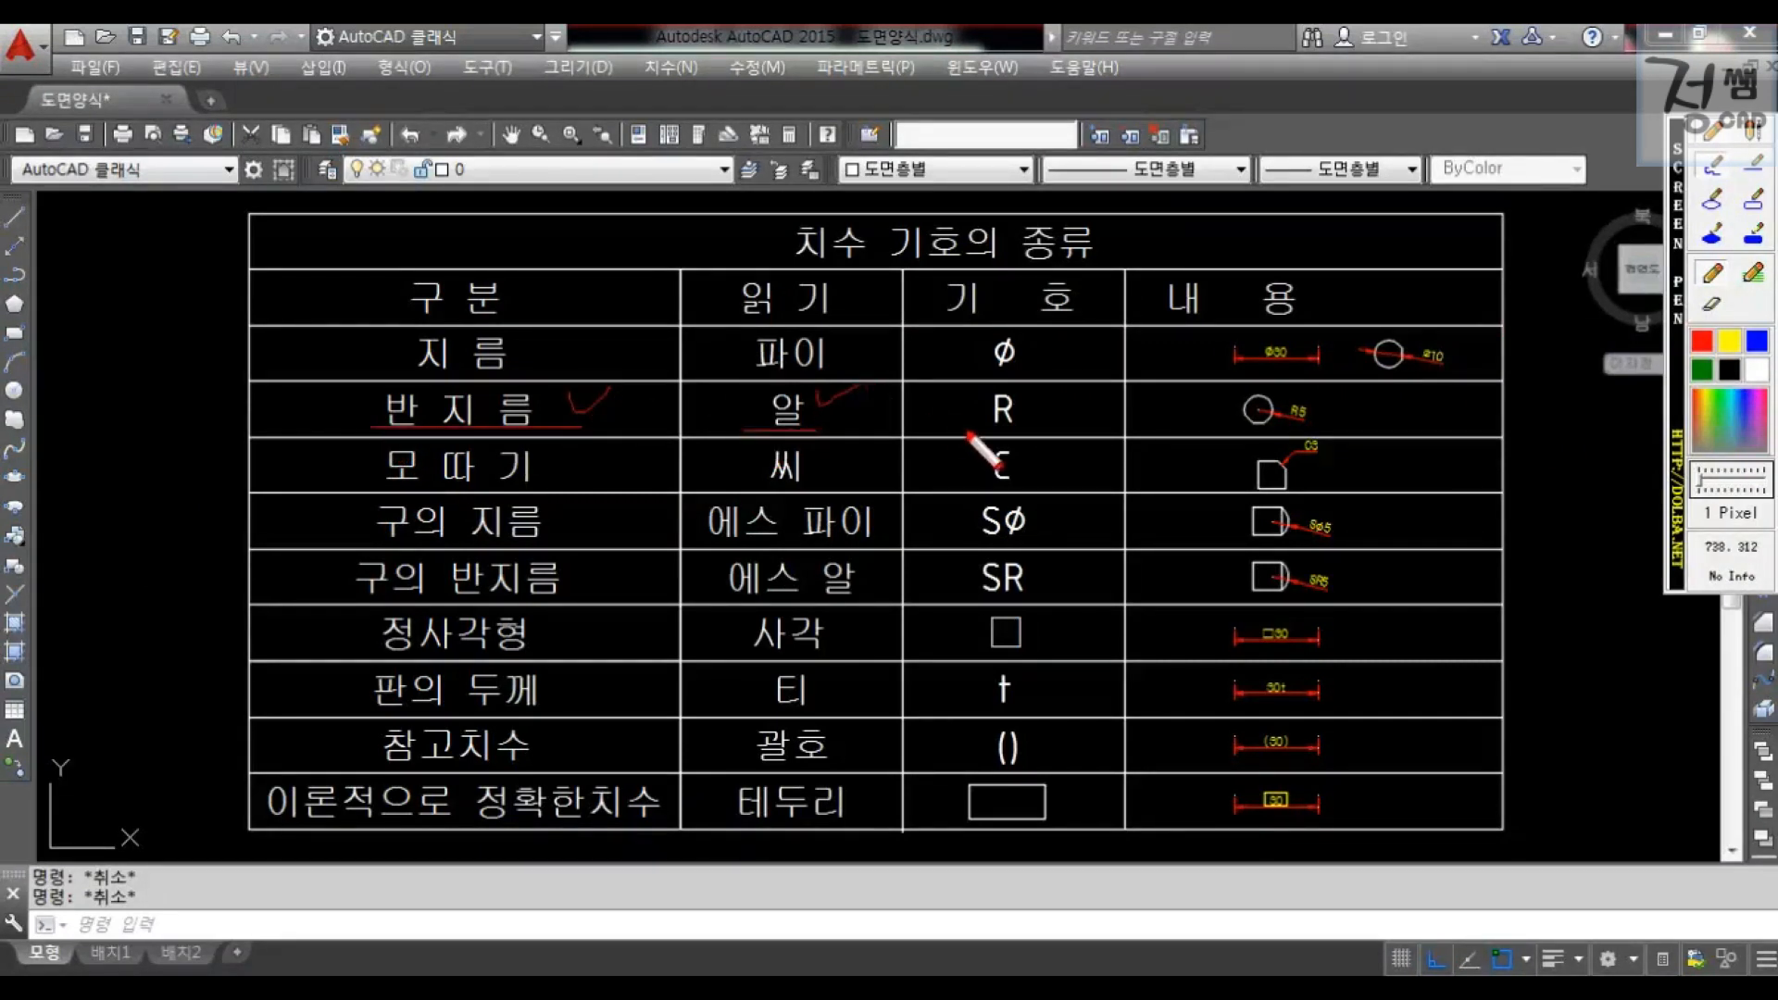
mouse_move(960, 423)
left_mouse_down()
mouse_move(1032, 423)
mouse_move(1055, 392)
left_mouse_up()
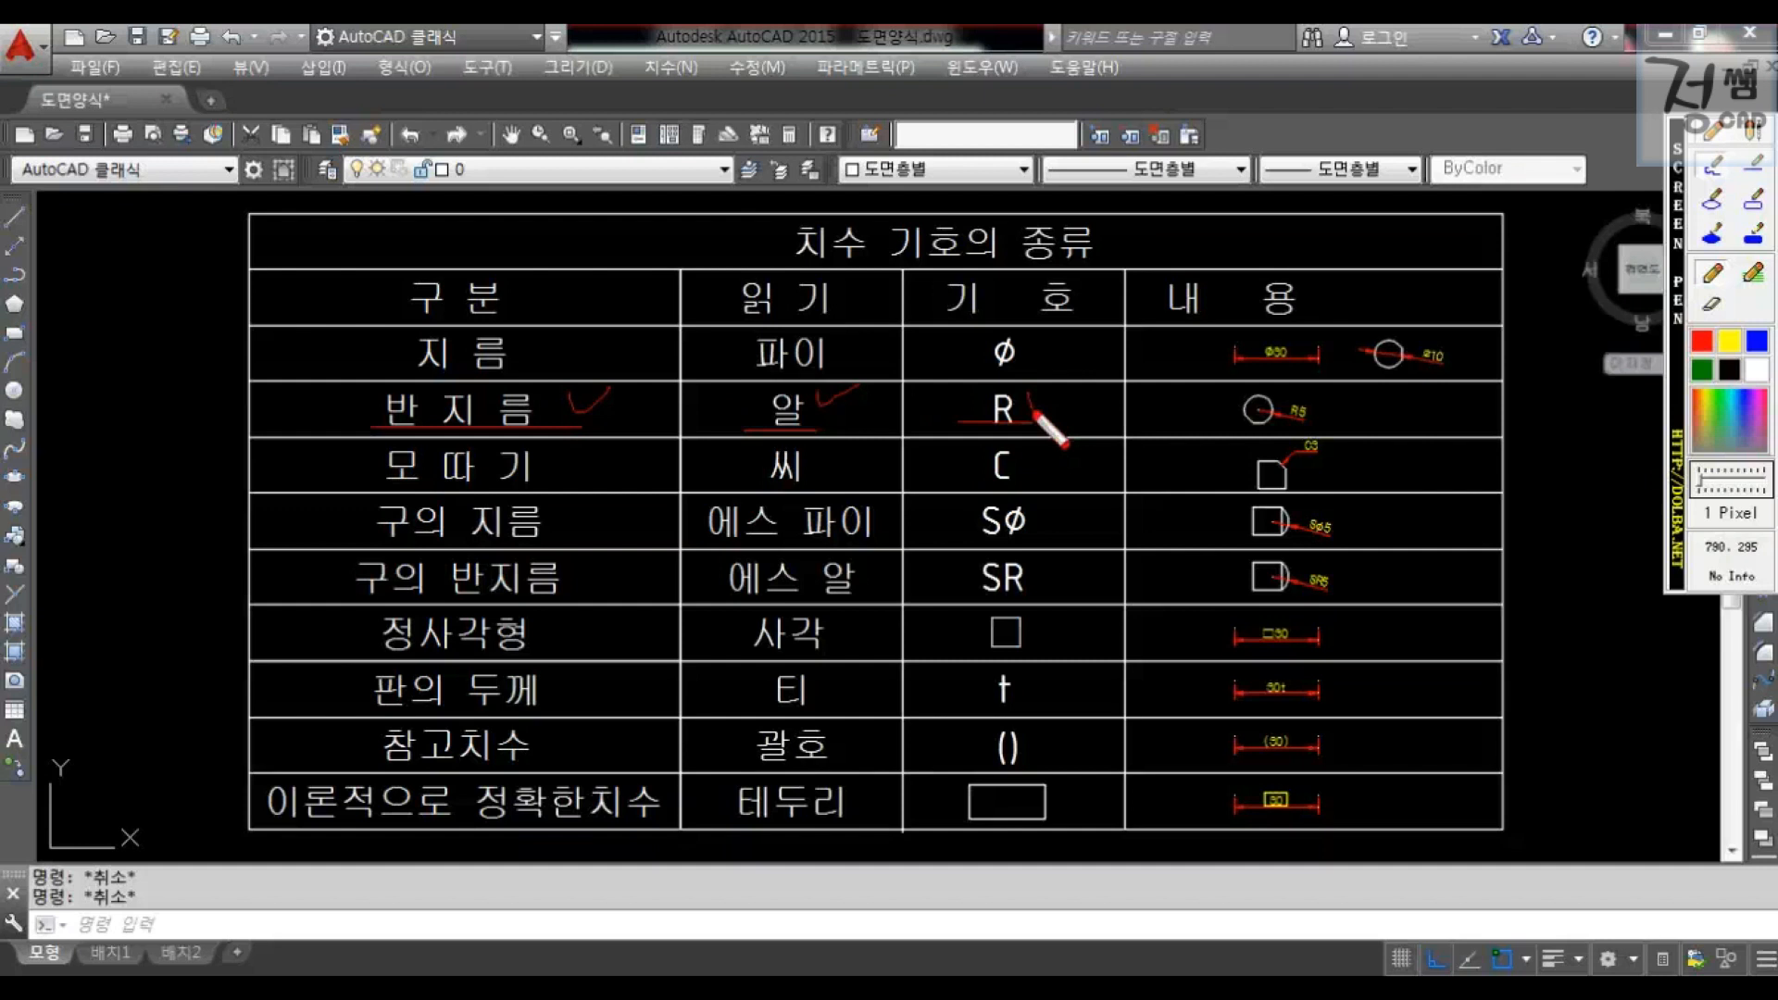
mouse_move(1306, 424)
left_mouse_down()
mouse_move(1183, 424)
mouse_move(1380, 424)
mouse_move(1449, 371)
left_mouse_up()
right_click(1578, 512)
mouse_move(376, 484)
left_mouse_down()
mouse_move(574, 482)
mouse_move(609, 451)
left_mouse_up()
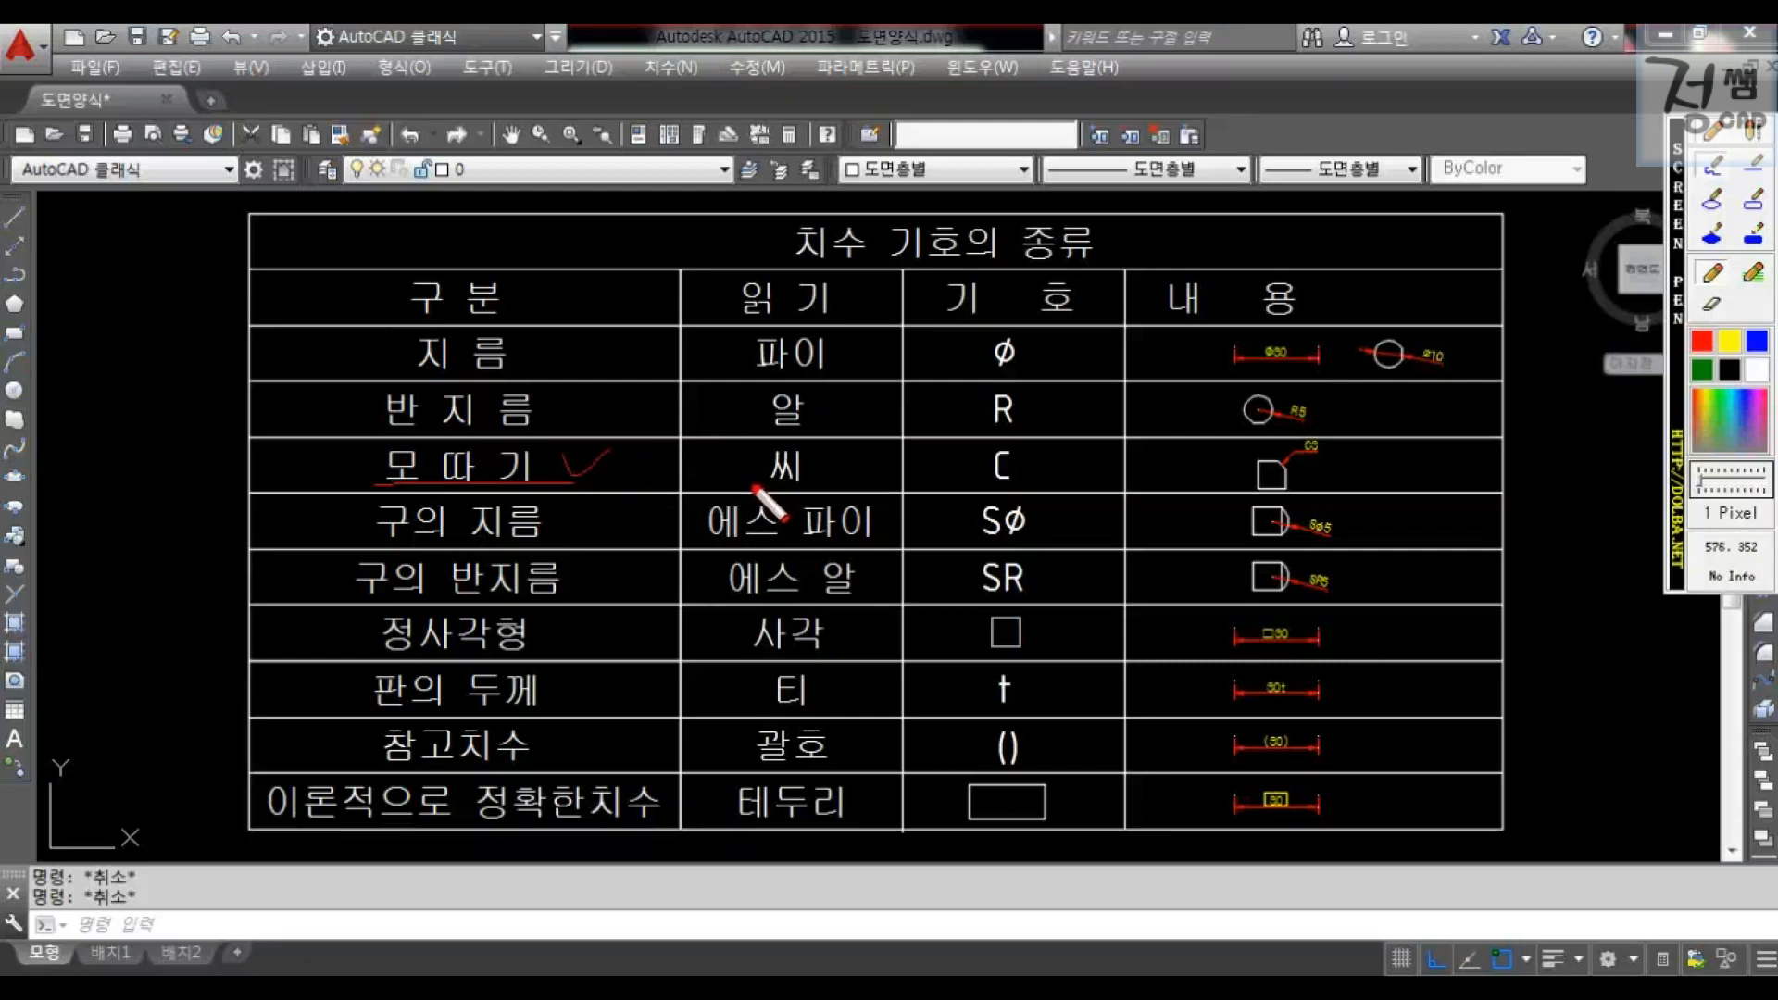
left_click_drag(827, 462, 856, 443)
mouse_move(969, 481)
left_mouse_down()
mouse_move(1037, 485)
mouse_move(1065, 443)
left_mouse_up()
mouse_move(1200, 485)
left_mouse_down()
mouse_move(1333, 491)
mouse_move(1373, 445)
left_mouse_up()
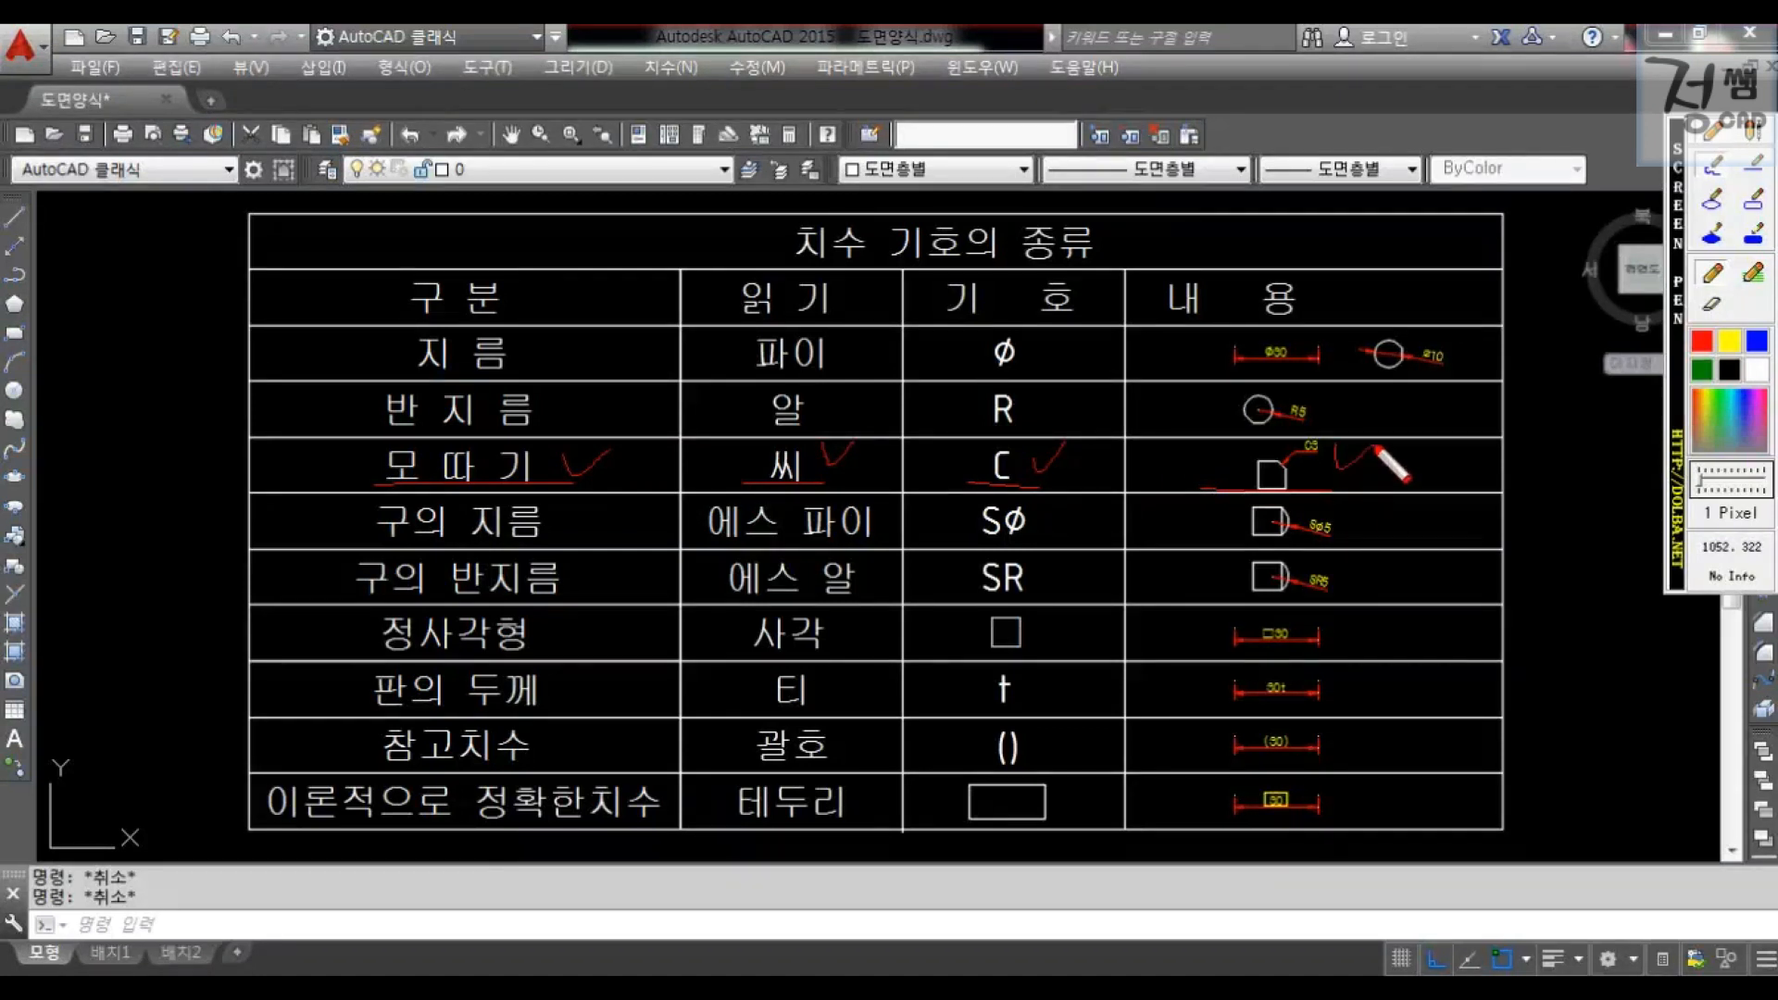
right_click(1481, 531)
- Examine the sphere diameter (SØ) and sphere radius (SR) rows of the dimension symbol table
mouse_move(369, 541)
left_mouse_down()
mouse_move(588, 541)
mouse_move(626, 488)
left_mouse_up()
mouse_move(700, 545)
left_mouse_down()
mouse_move(877, 551)
mouse_move(907, 498)
mouse_move(1069, 536)
mouse_move(1060, 480)
left_mouse_up()
mouse_move(1202, 535)
left_mouse_down()
mouse_move(1368, 536)
mouse_move(1382, 497)
left_mouse_up()
right_click(1391, 594)
mouse_move(345, 599)
left_mouse_down()
mouse_move(553, 602)
mouse_move(593, 554)
left_mouse_up()
mouse_move(713, 590)
left_mouse_down()
mouse_move(857, 587)
mouse_move(887, 556)
mouse_move(1061, 590)
mouse_move(1047, 536)
left_mouse_up()
mouse_move(1186, 592)
left_mouse_down()
mouse_move(1371, 592)
mouse_move(1434, 523)
left_mouse_up()
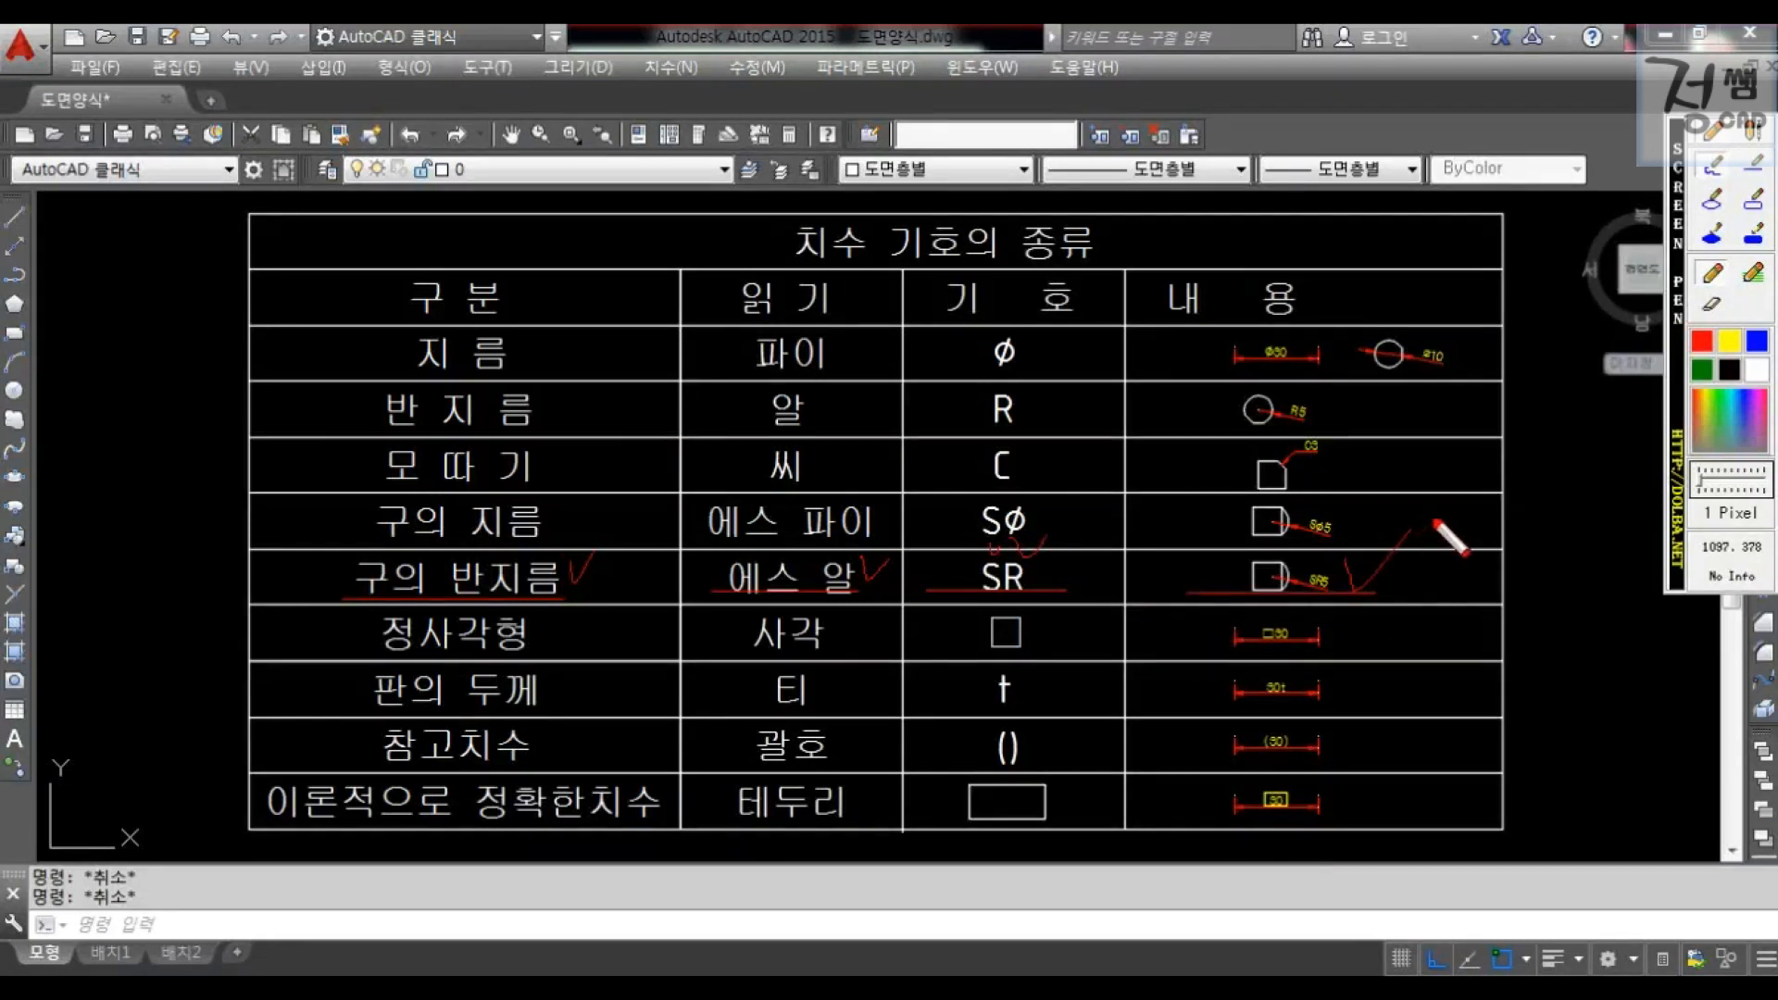
- Examine the square (정사각형, □) and plate thickness (판의 두께, t) rows of the dimension symbol table
mouse_move(366, 651)
left_mouse_down()
mouse_move(537, 650)
mouse_move(577, 611)
left_mouse_up()
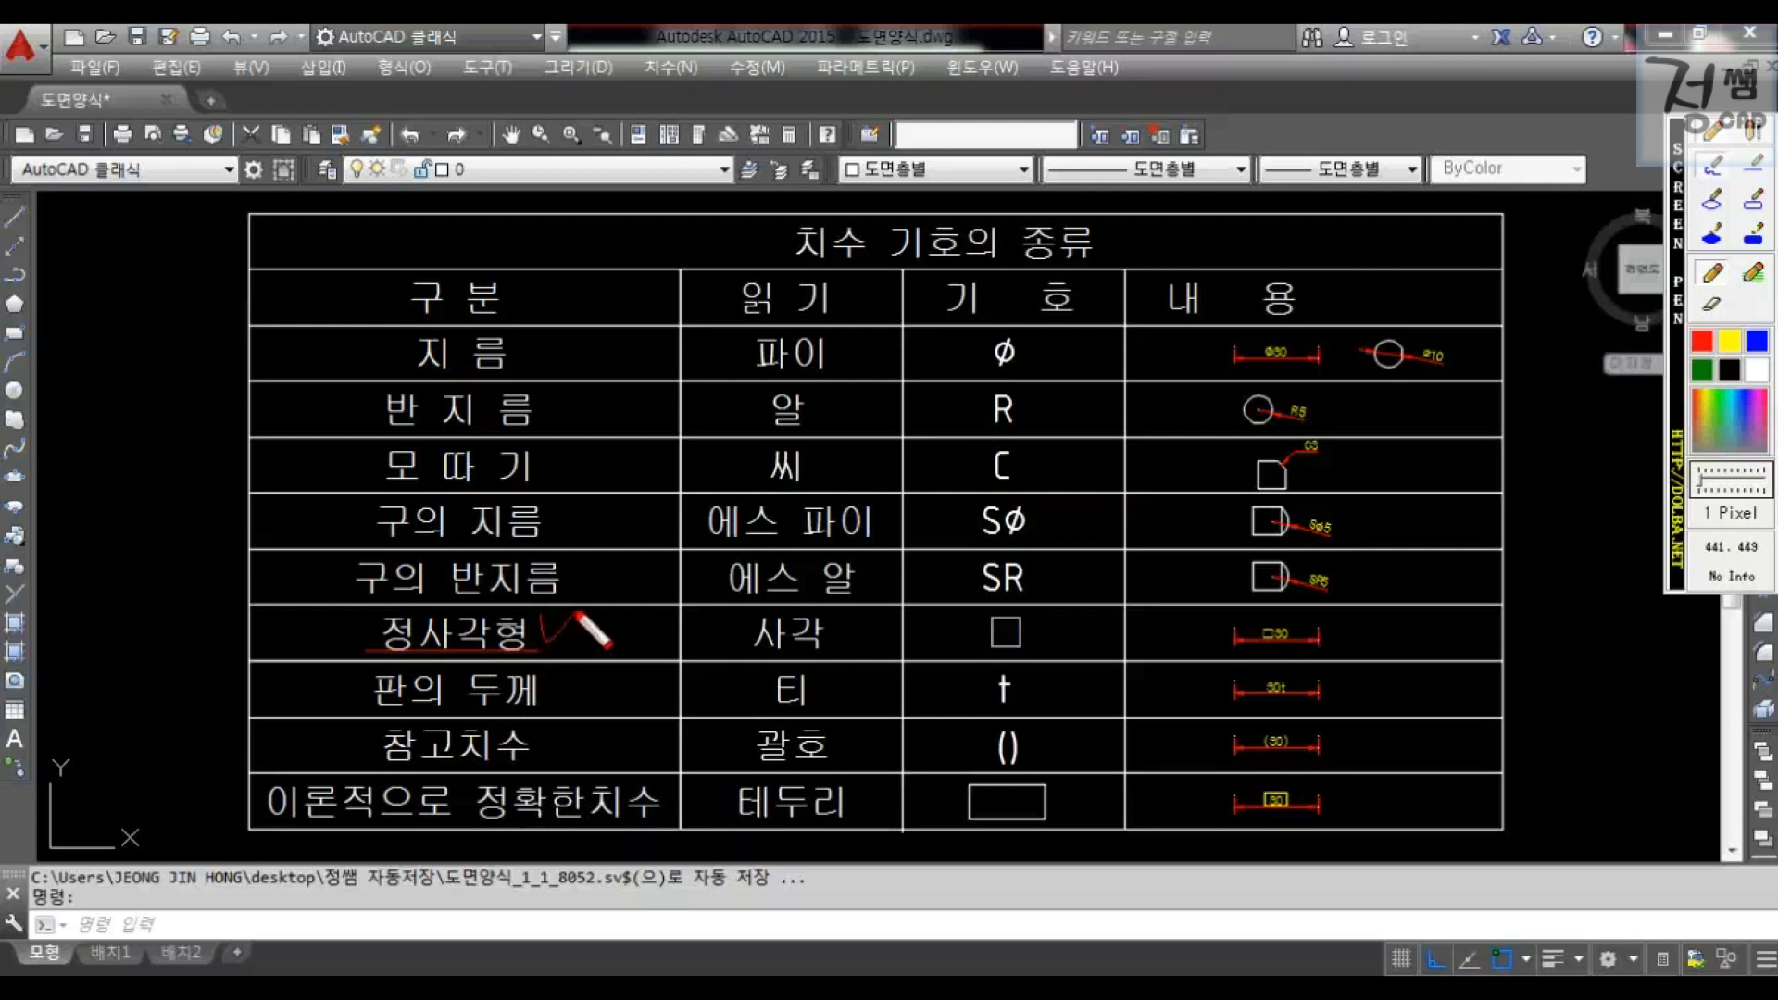
mouse_move(712, 649)
left_mouse_down()
mouse_move(846, 649)
mouse_move(878, 621)
mouse_move(1046, 648)
left_mouse_up()
mouse_move(1041, 611)
left_mouse_down()
mouse_move(1050, 637)
mouse_move(1092, 608)
mouse_move(1203, 649)
mouse_move(1378, 655)
mouse_move(1424, 605)
left_mouse_up()
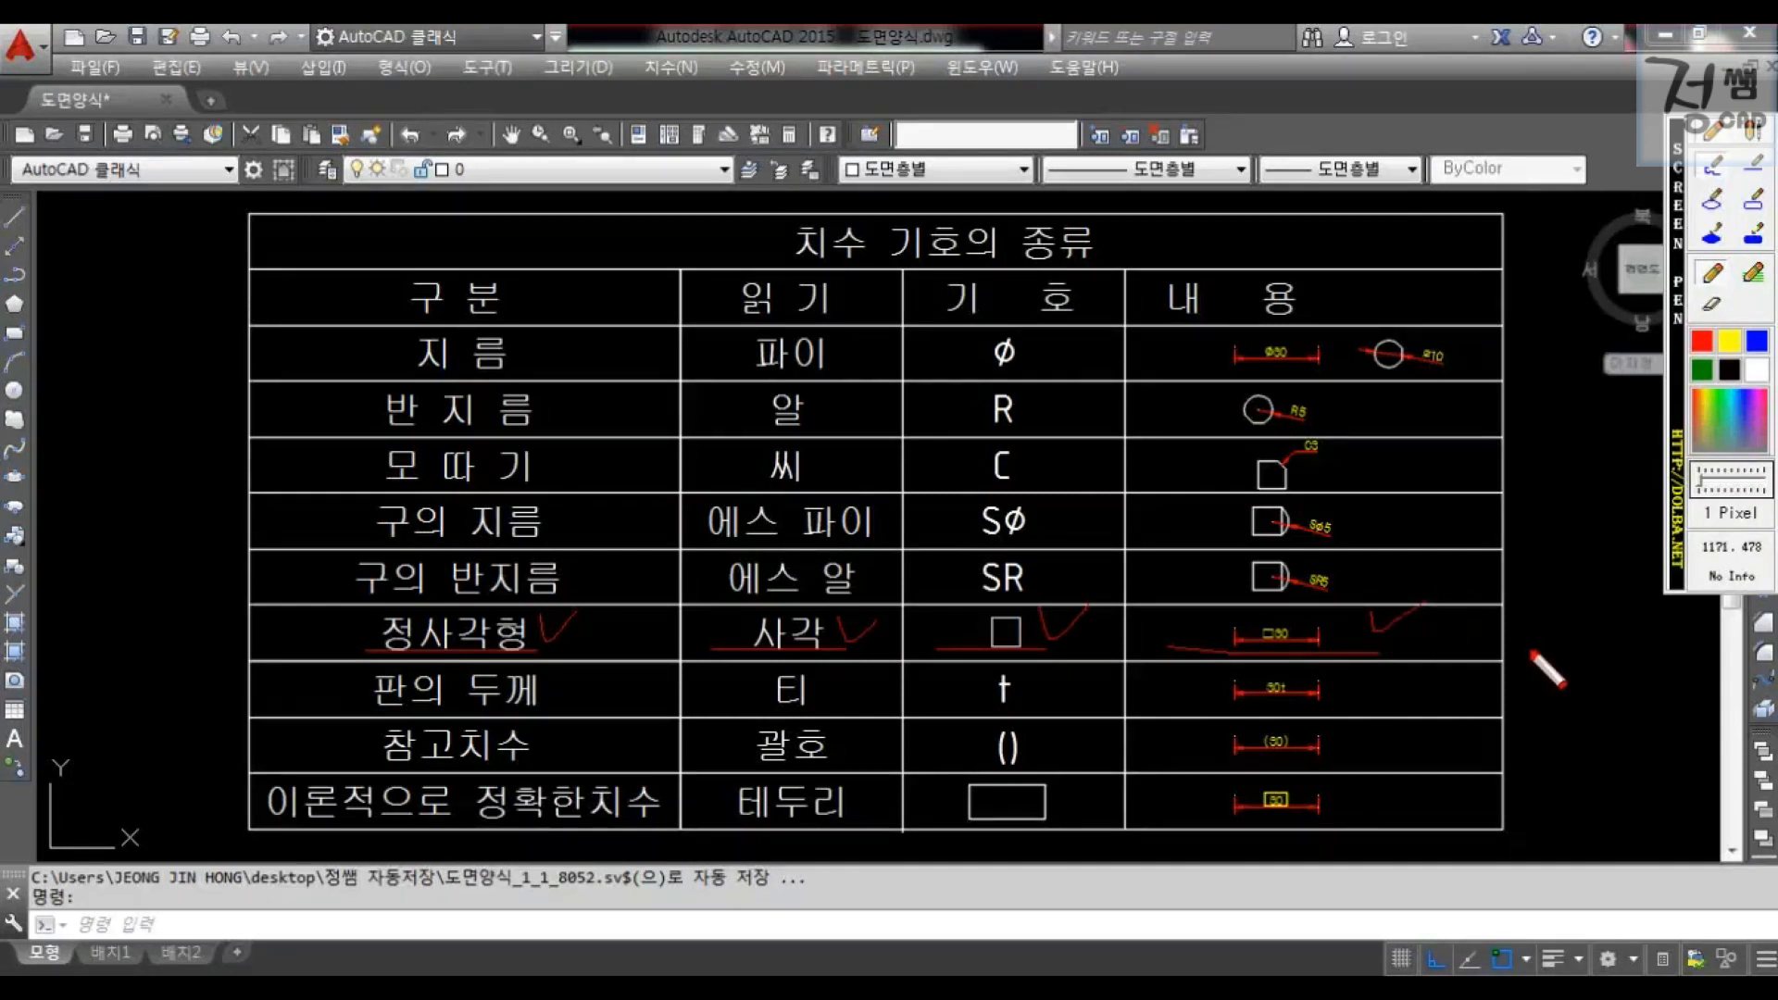
right_click(1535, 652)
mouse_move(356, 705)
left_mouse_down()
mouse_move(559, 708)
mouse_move(576, 680)
left_mouse_up()
mouse_move(757, 706)
left_mouse_down()
mouse_move(815, 707)
mouse_move(871, 668)
left_mouse_up()
mouse_move(964, 706)
left_mouse_down()
mouse_move(1068, 705)
mouse_move(1070, 661)
left_mouse_up()
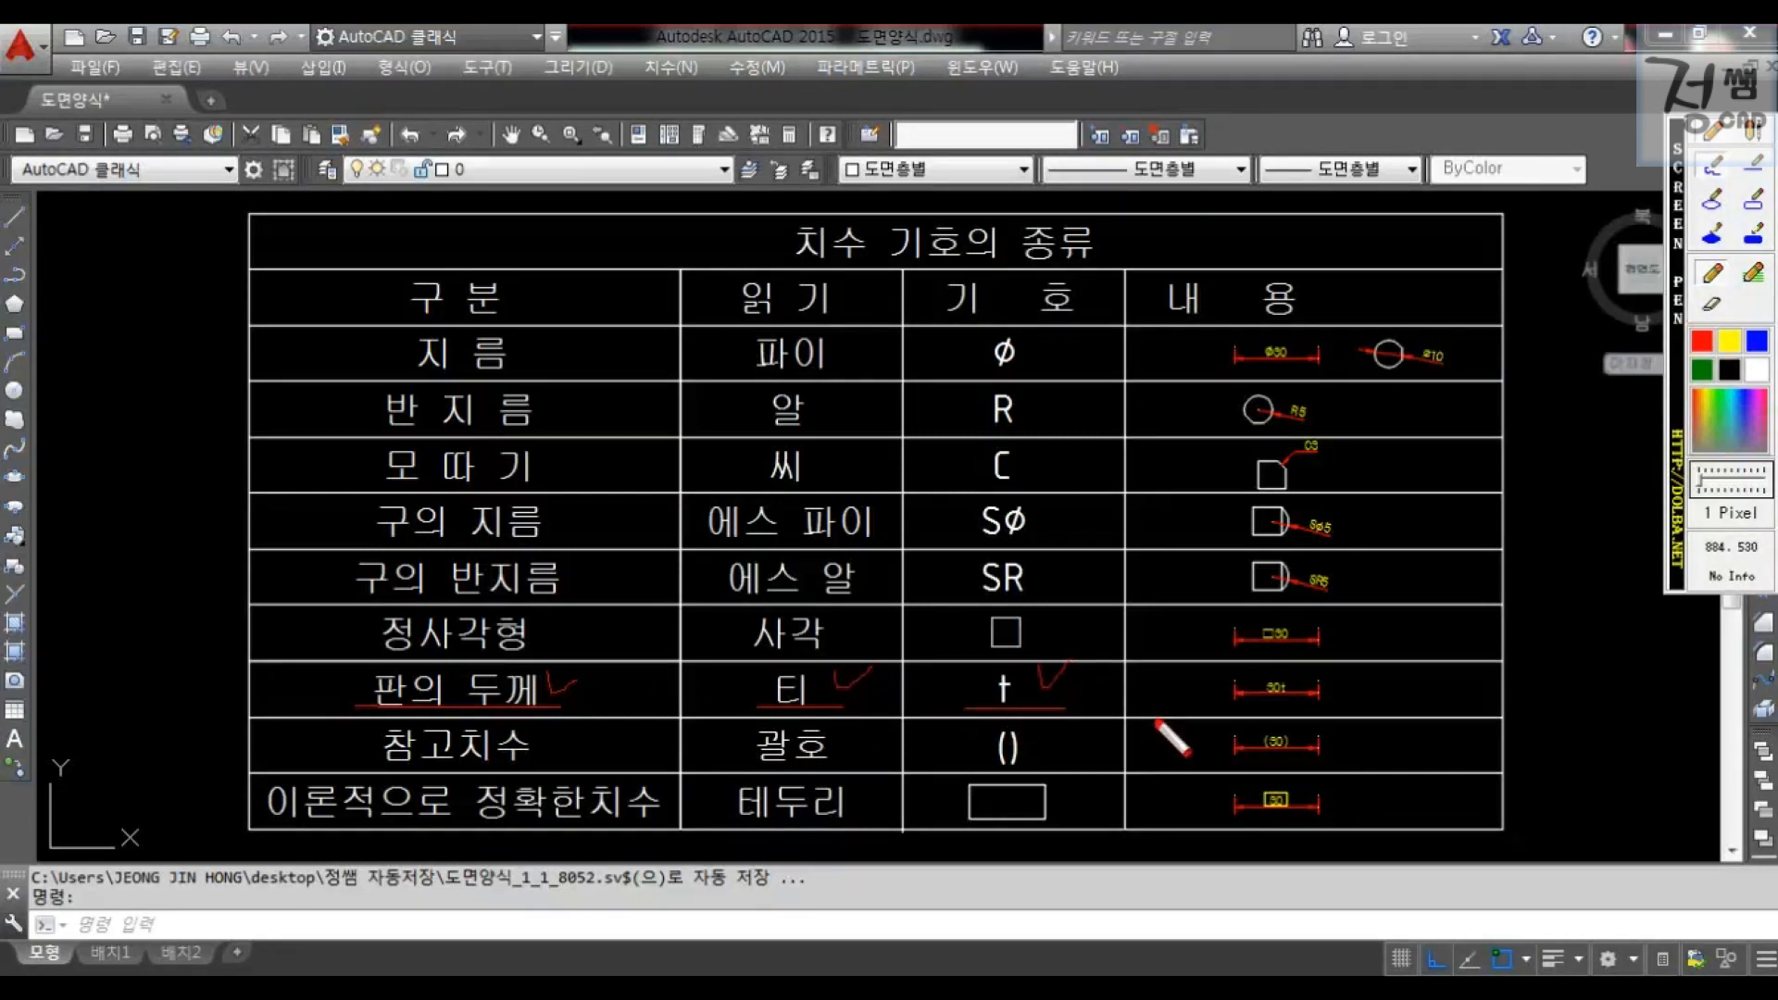
mouse_move(1197, 701)
left_mouse_down()
mouse_move(1363, 702)
mouse_move(1400, 623)
left_mouse_up()
key("Escape")
key("Escape")
- Examine the reference dimension (참고치수) and theoretically exact dimension (이론적으로 정확한치수) rows of the symbol table
mouse_move(361, 764)
left_mouse_down()
mouse_move(546, 762)
mouse_move(583, 721)
left_mouse_up()
left_click_drag(726, 763, 842, 762)
left_click_drag(847, 702, 858, 739)
mouse_move(966, 765)
left_mouse_down()
mouse_move(1055, 762)
mouse_move(1091, 695)
left_mouse_up()
mouse_move(1186, 759)
left_mouse_down()
mouse_move(1361, 759)
mouse_move(1405, 715)
left_mouse_up()
right_click(1529, 768)
left_click_drag(269, 820, 645, 820)
left_click_drag(628, 748, 687, 744)
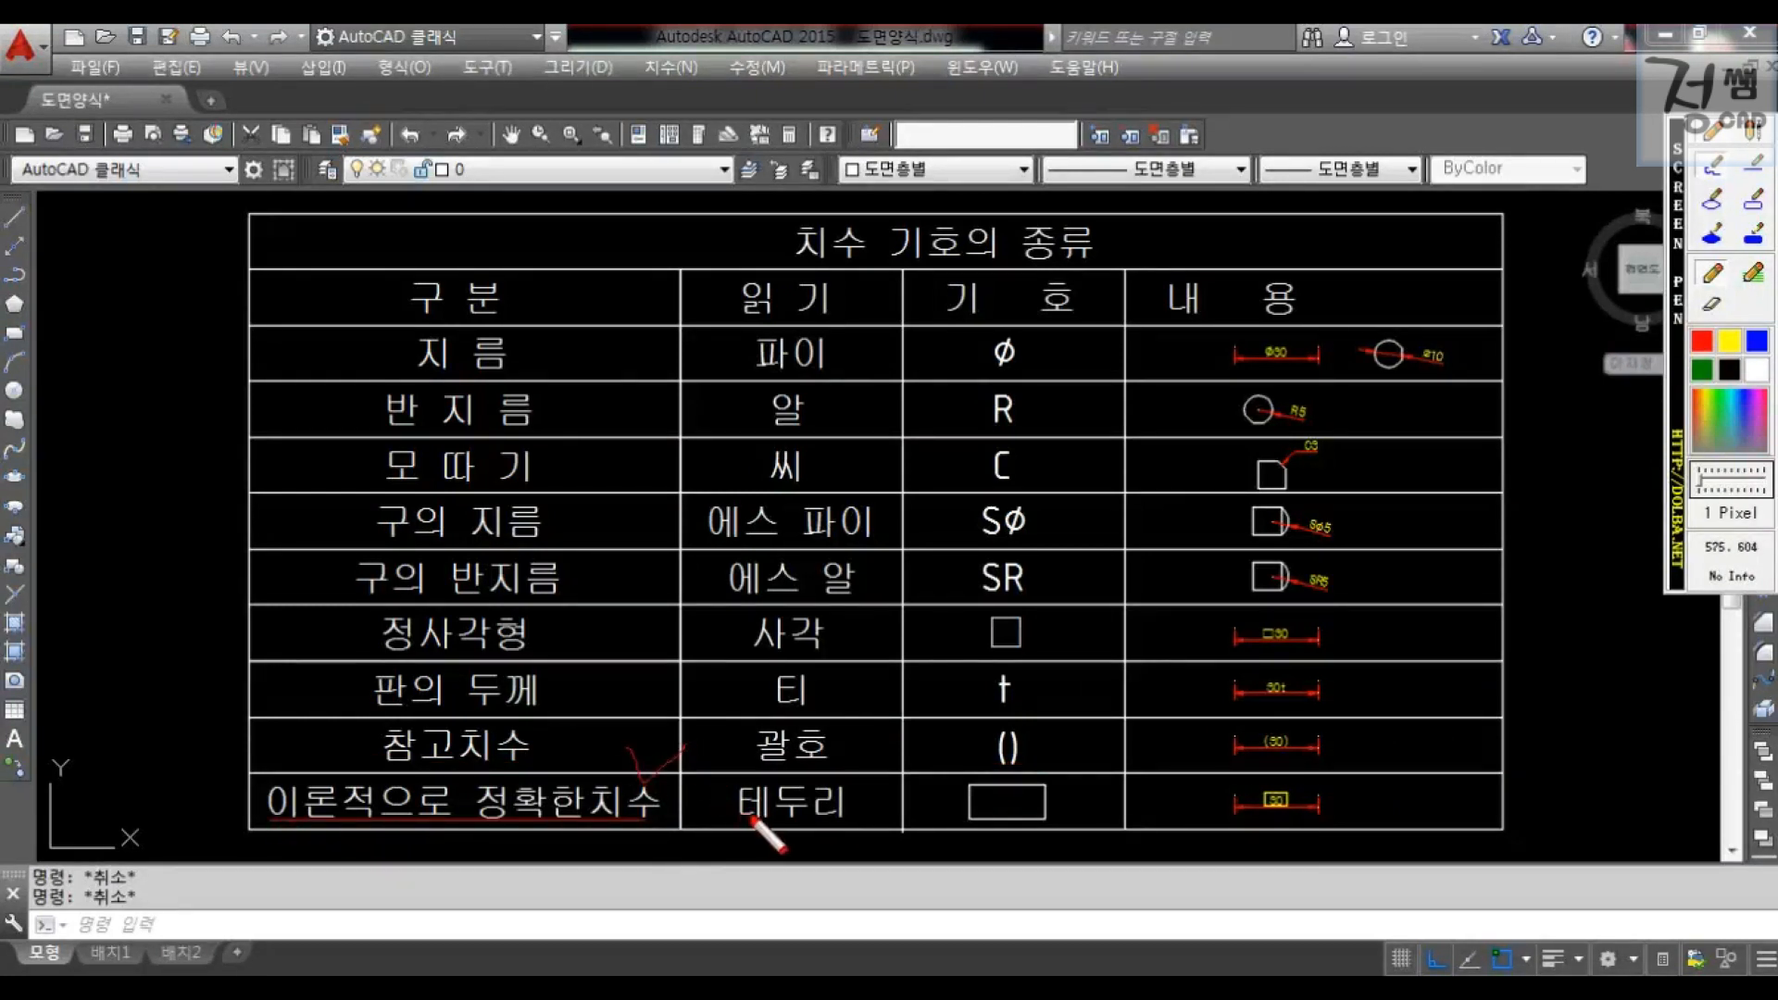
mouse_move(736, 820)
left_mouse_down()
mouse_move(866, 820)
mouse_move(894, 770)
left_mouse_up()
mouse_move(953, 825)
left_mouse_down()
mouse_move(1059, 825)
mouse_move(1110, 785)
left_mouse_up()
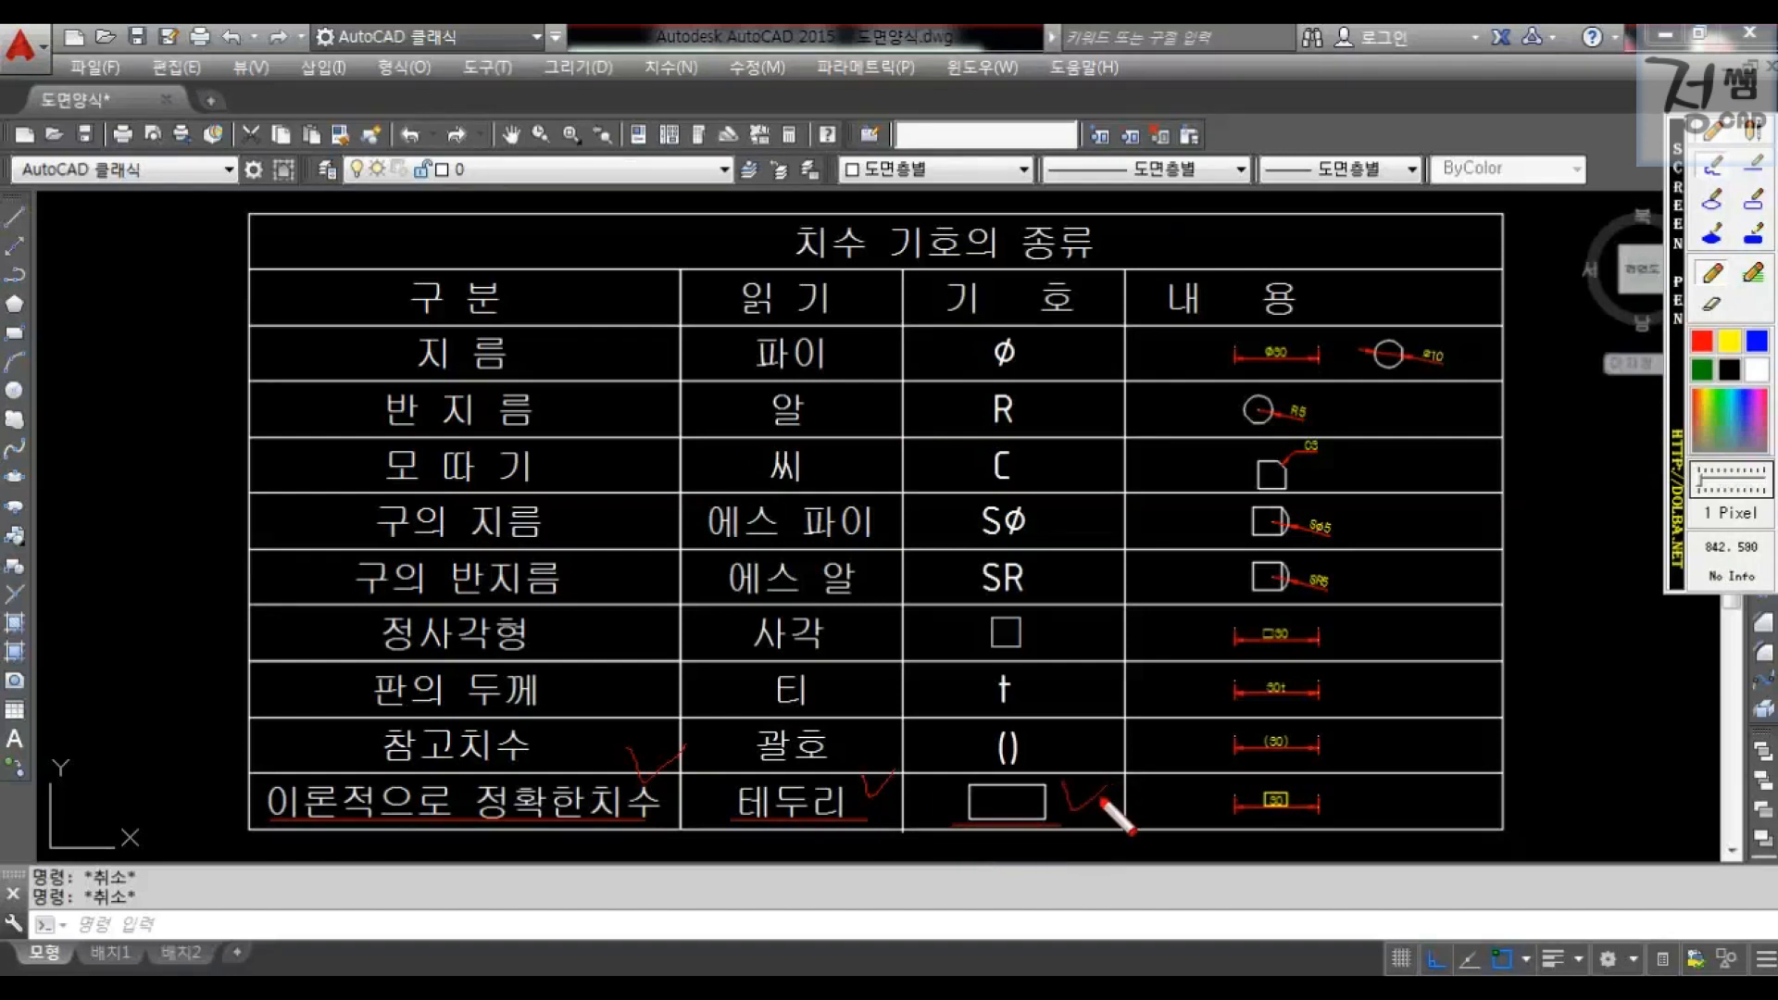
mouse_move(1210, 818)
left_mouse_down()
mouse_move(1348, 817)
mouse_move(1393, 781)
left_mouse_up()
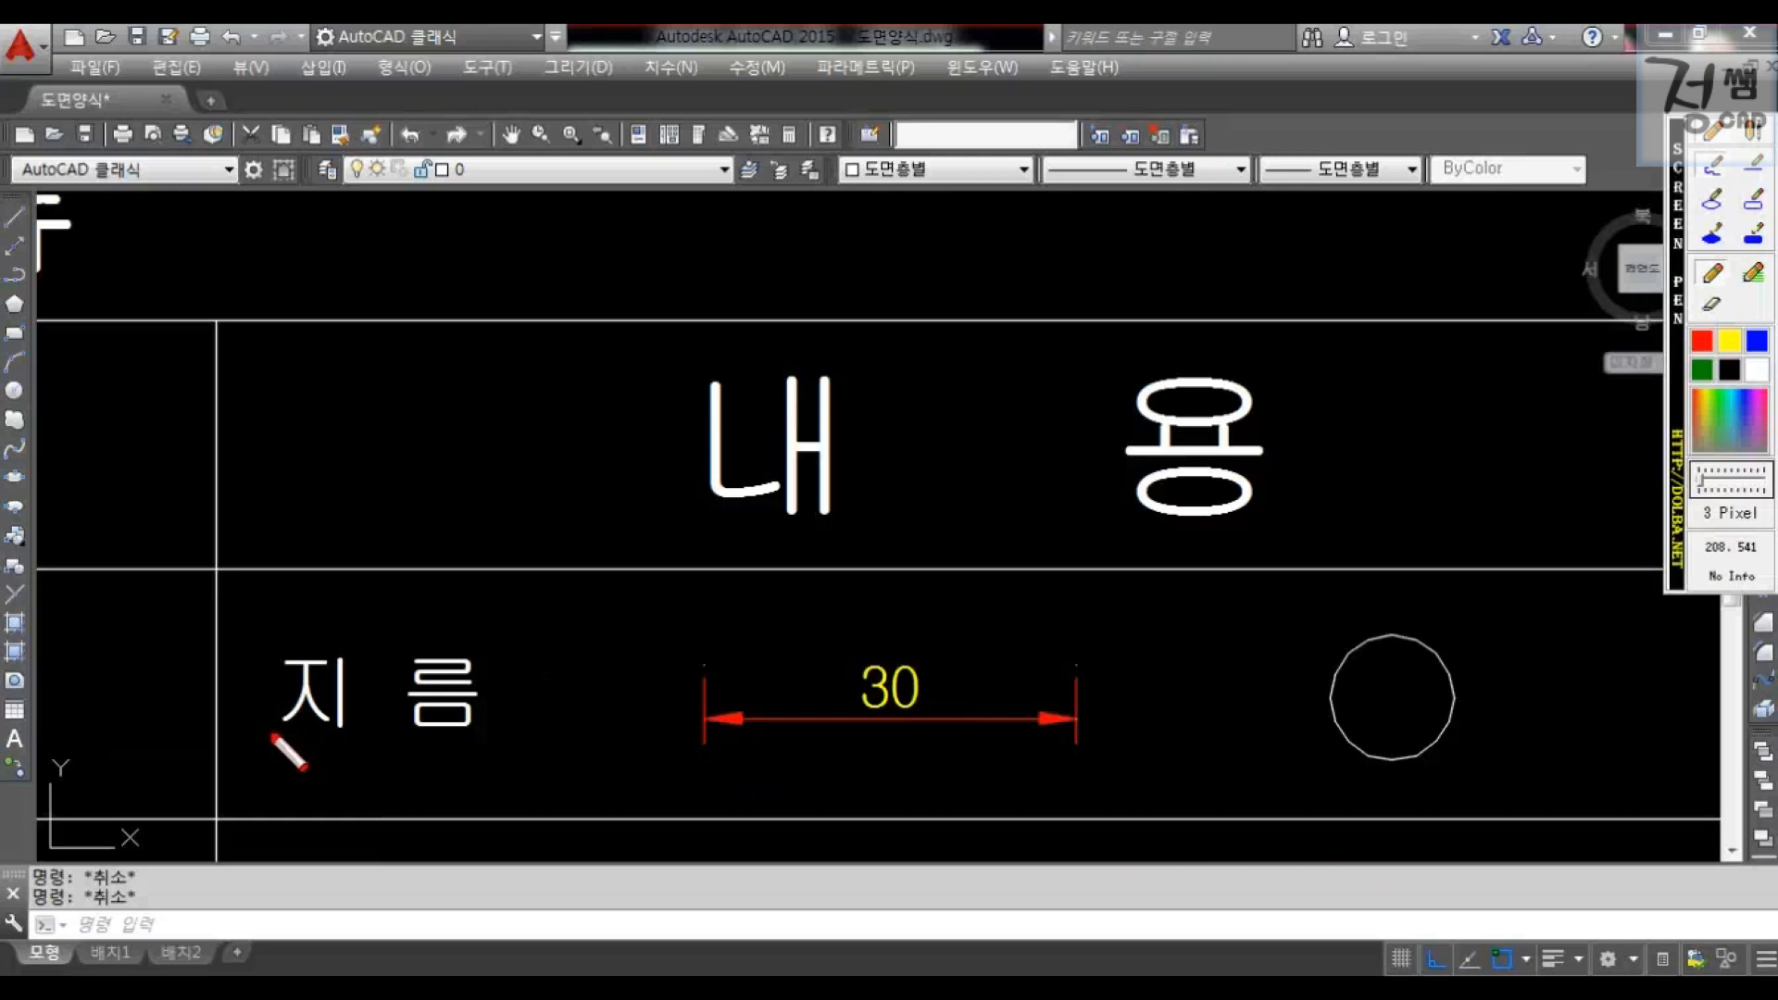
- Add the diameter symbol with %%c in front of the linear dimension text 30 in the diameter (지름) row
mouse_move(270, 733)
left_mouse_down()
mouse_move(512, 733)
mouse_move(583, 661)
left_mouse_up()
mouse_move(898, 632)
left_mouse_down()
mouse_move(908, 646)
mouse_move(939, 619)
left_mouse_up()
left_click(884, 694)
type("ed")
key("Return")
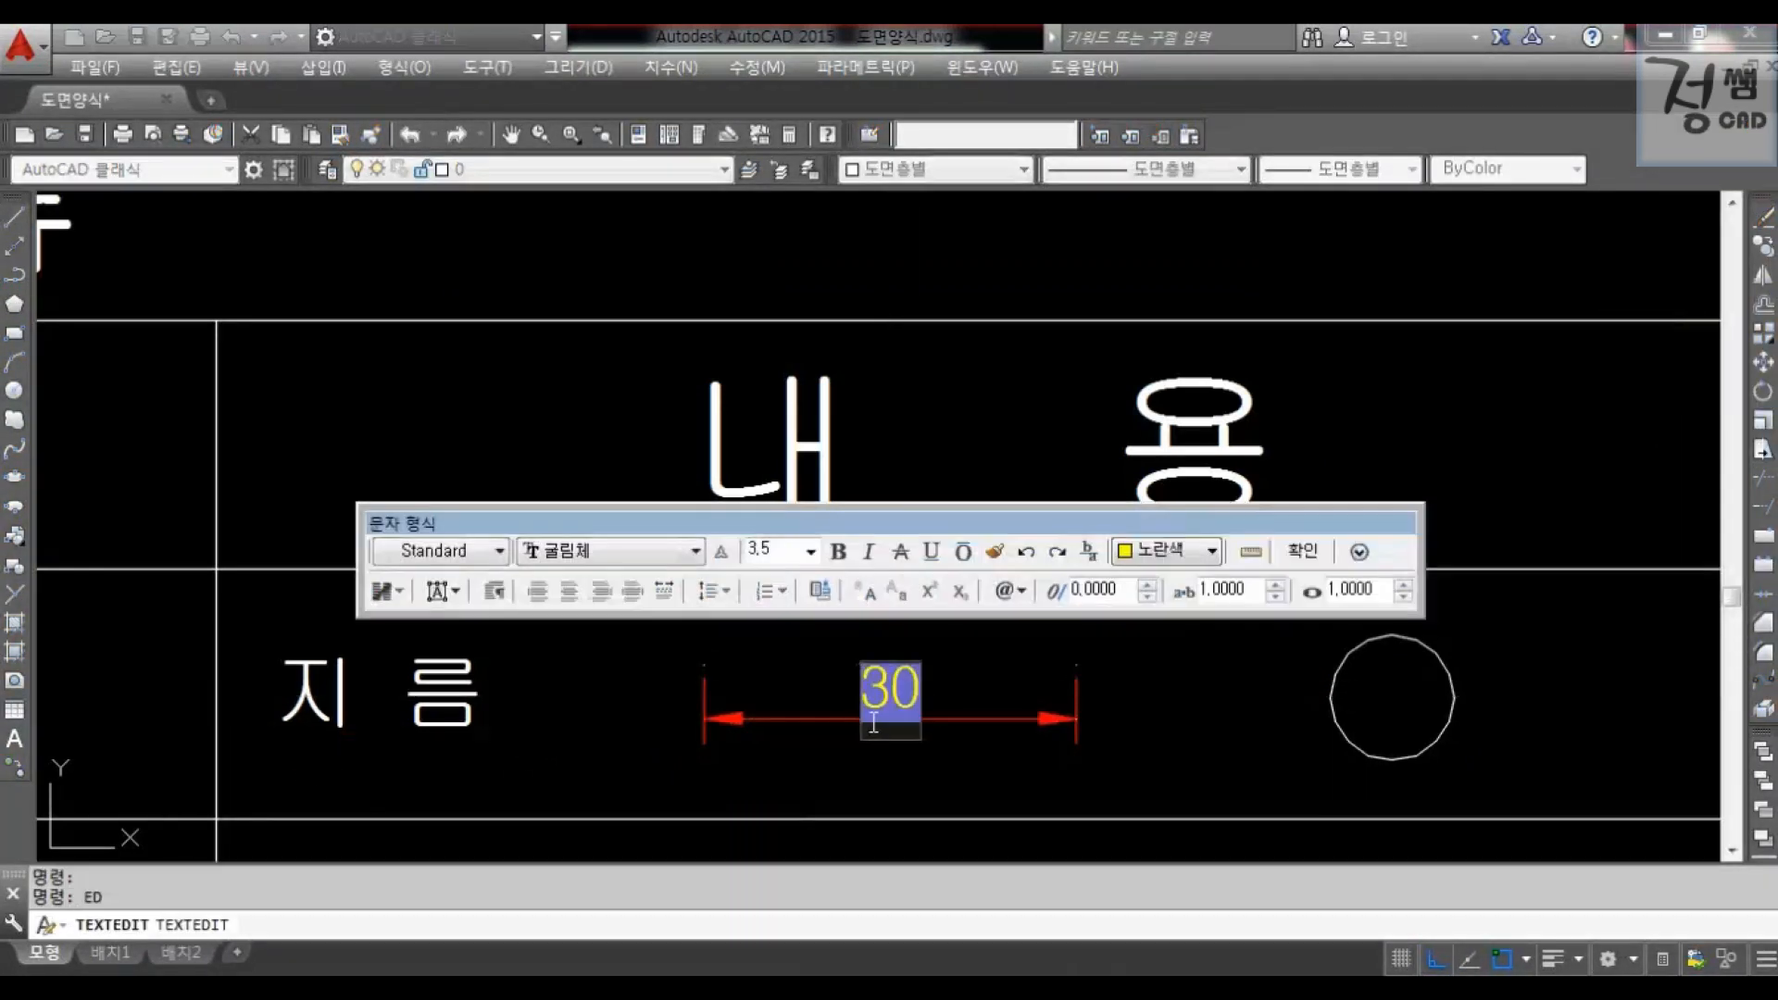
type("%%")
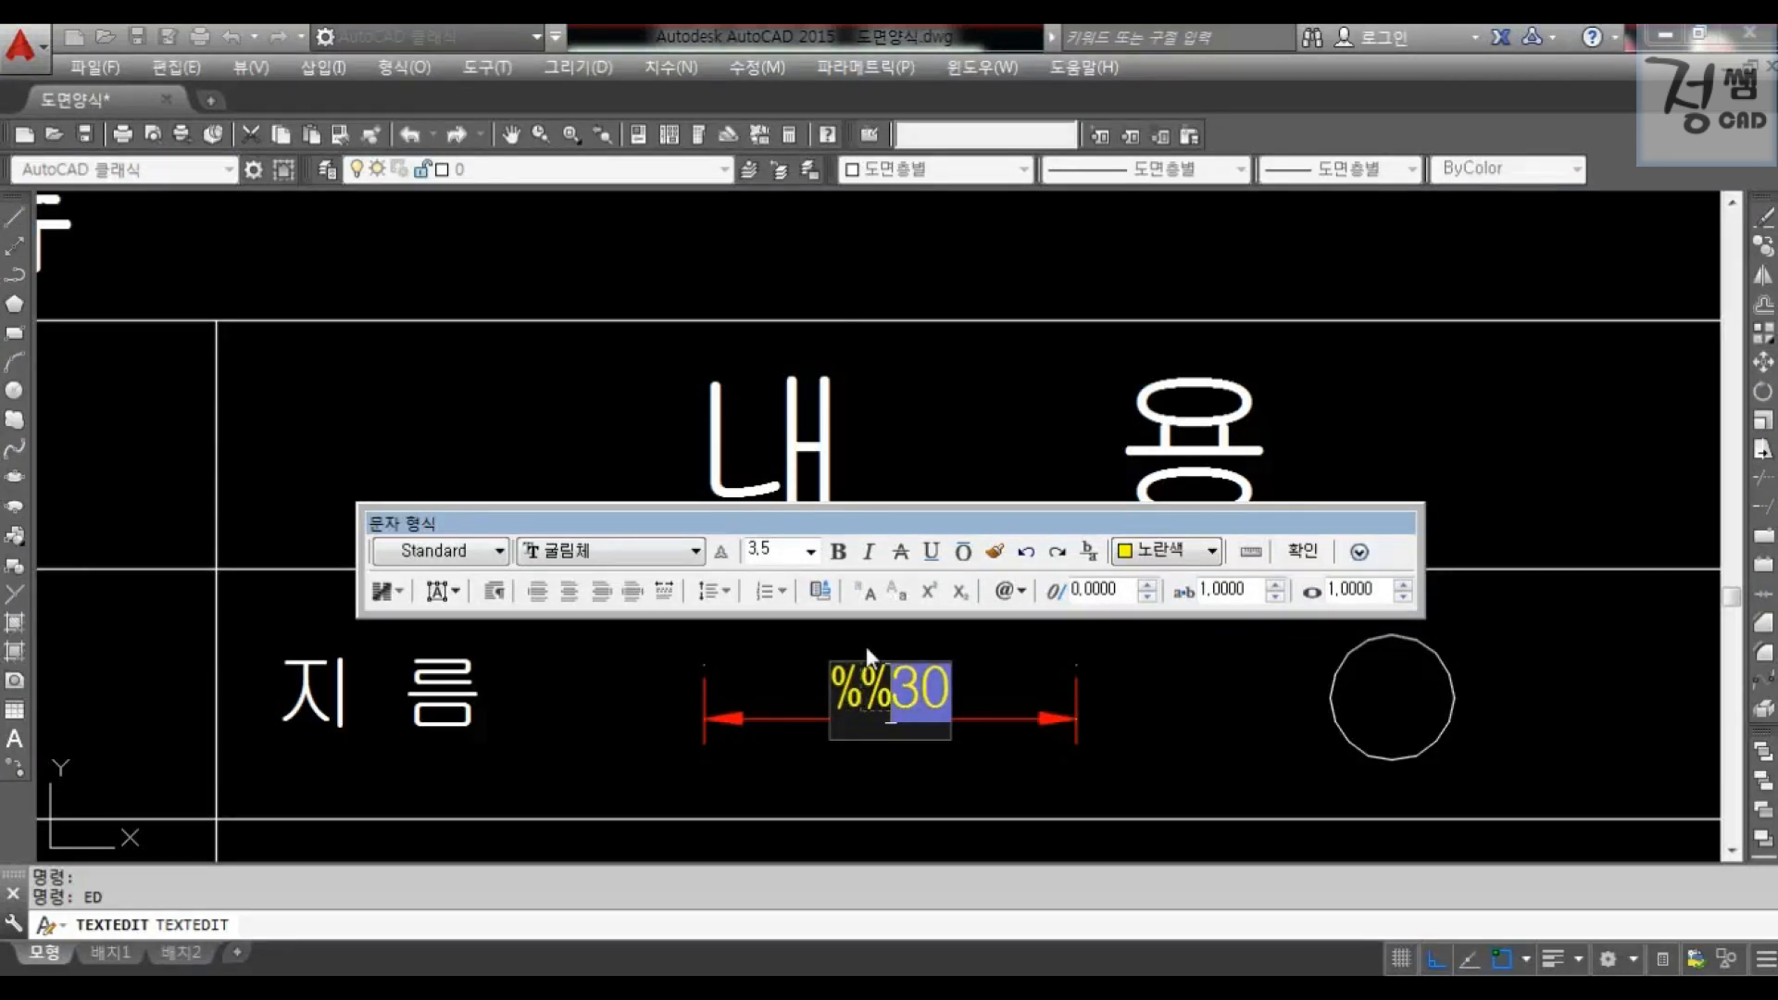
type("c")
mouse_move(863, 632)
left_mouse_down()
mouse_move(875, 645)
mouse_move(905, 611)
left_mouse_up()
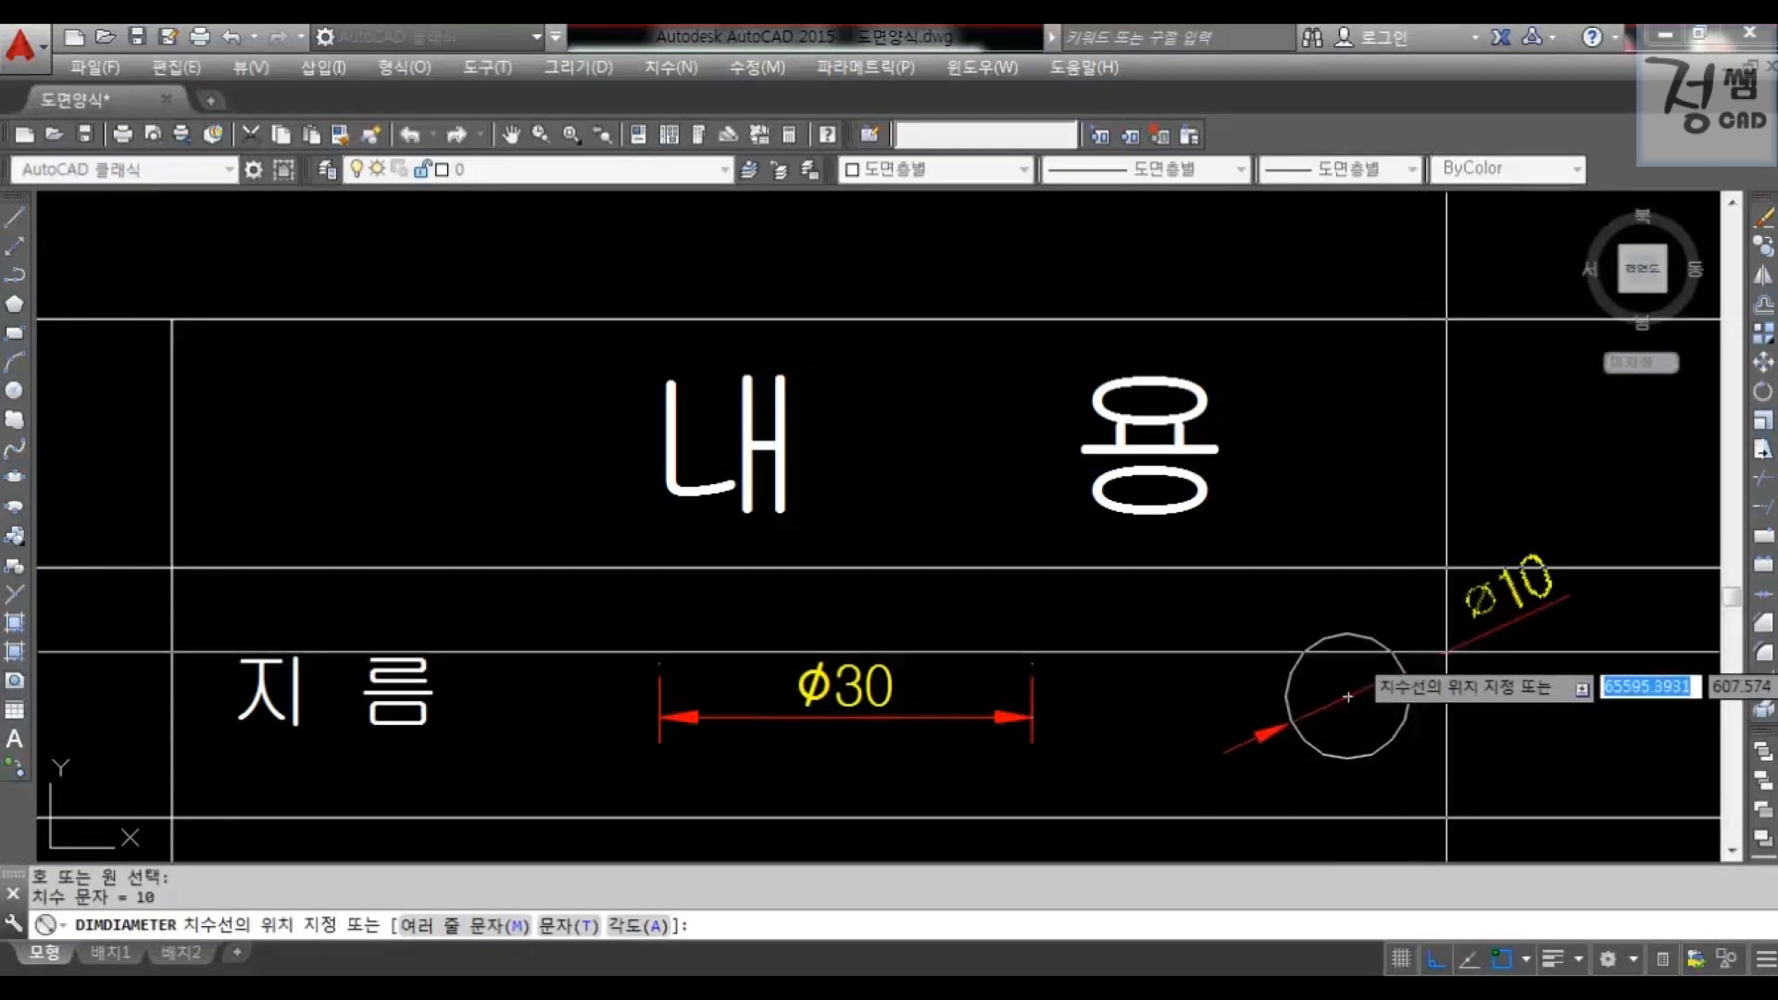
- Place a diameter dimension on the circle in the diameter (지름) row, with its text outside the upper right
left_click(1455, 672)
left_click_drag(1475, 578, 1527, 523)
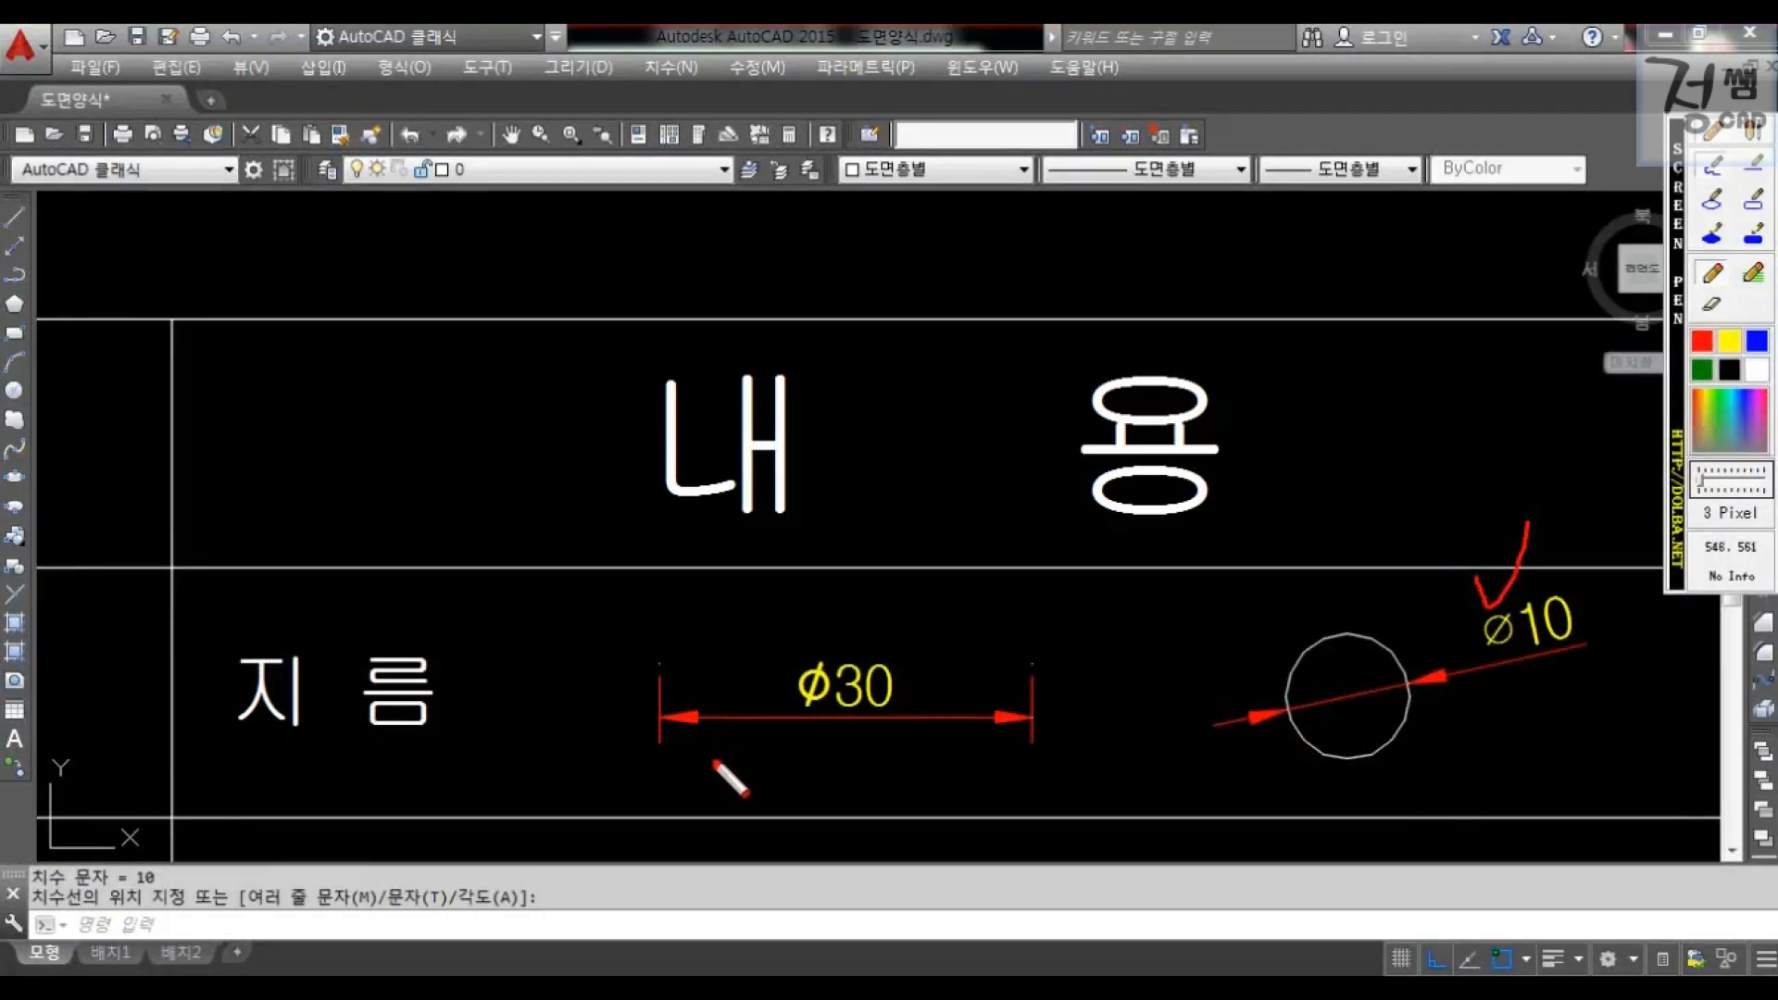
- Add a radius dimension to the circle in the radius (반지름) row, with its text outside the lower right
left_click_drag(209, 715, 527, 715)
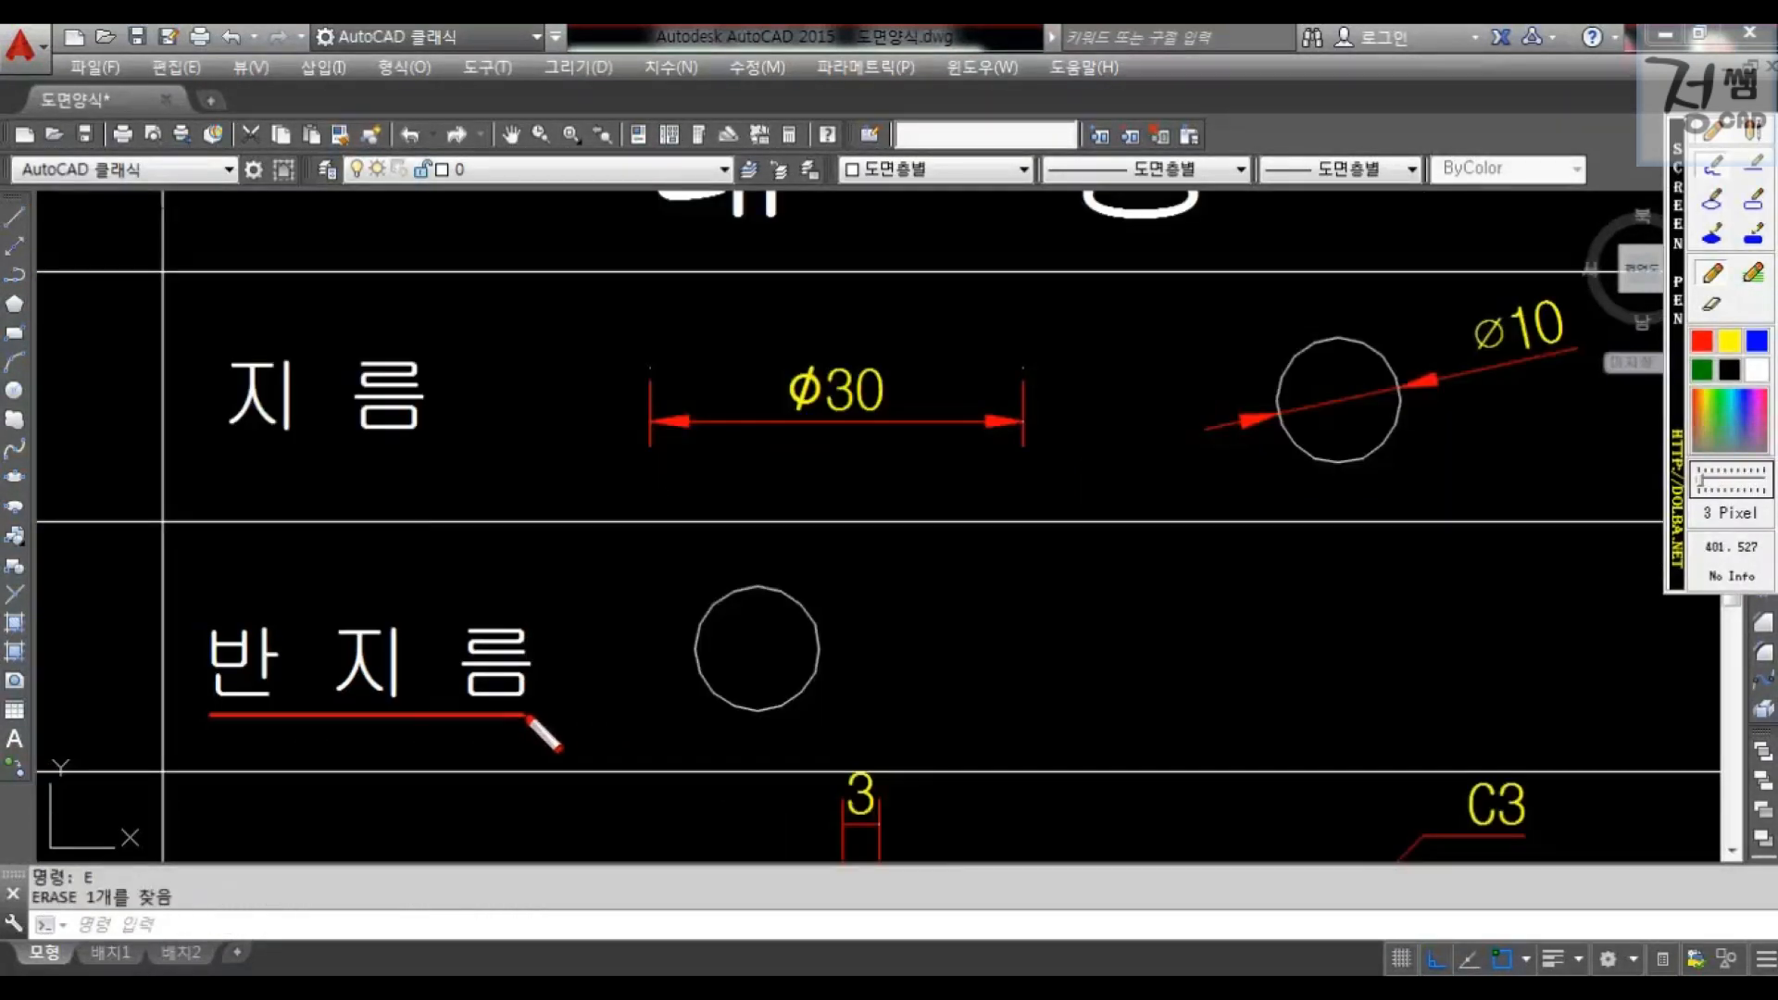
left_click_drag(539, 650, 551, 683)
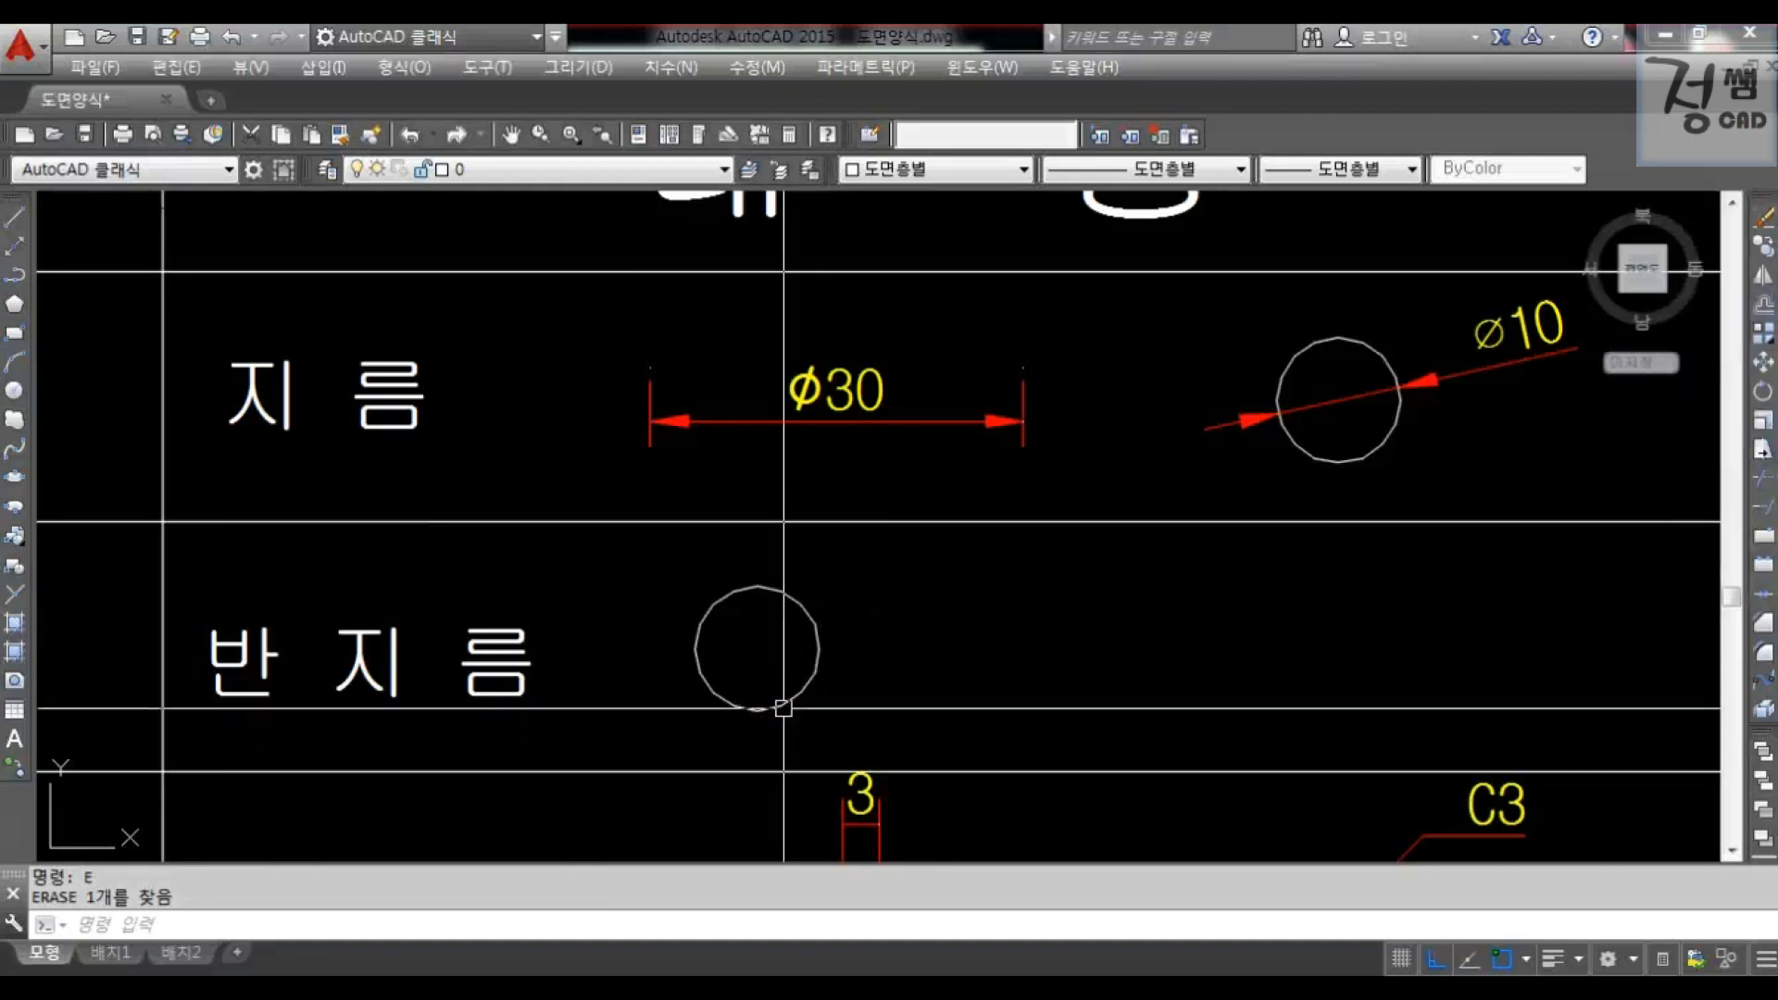
left_click(781, 703)
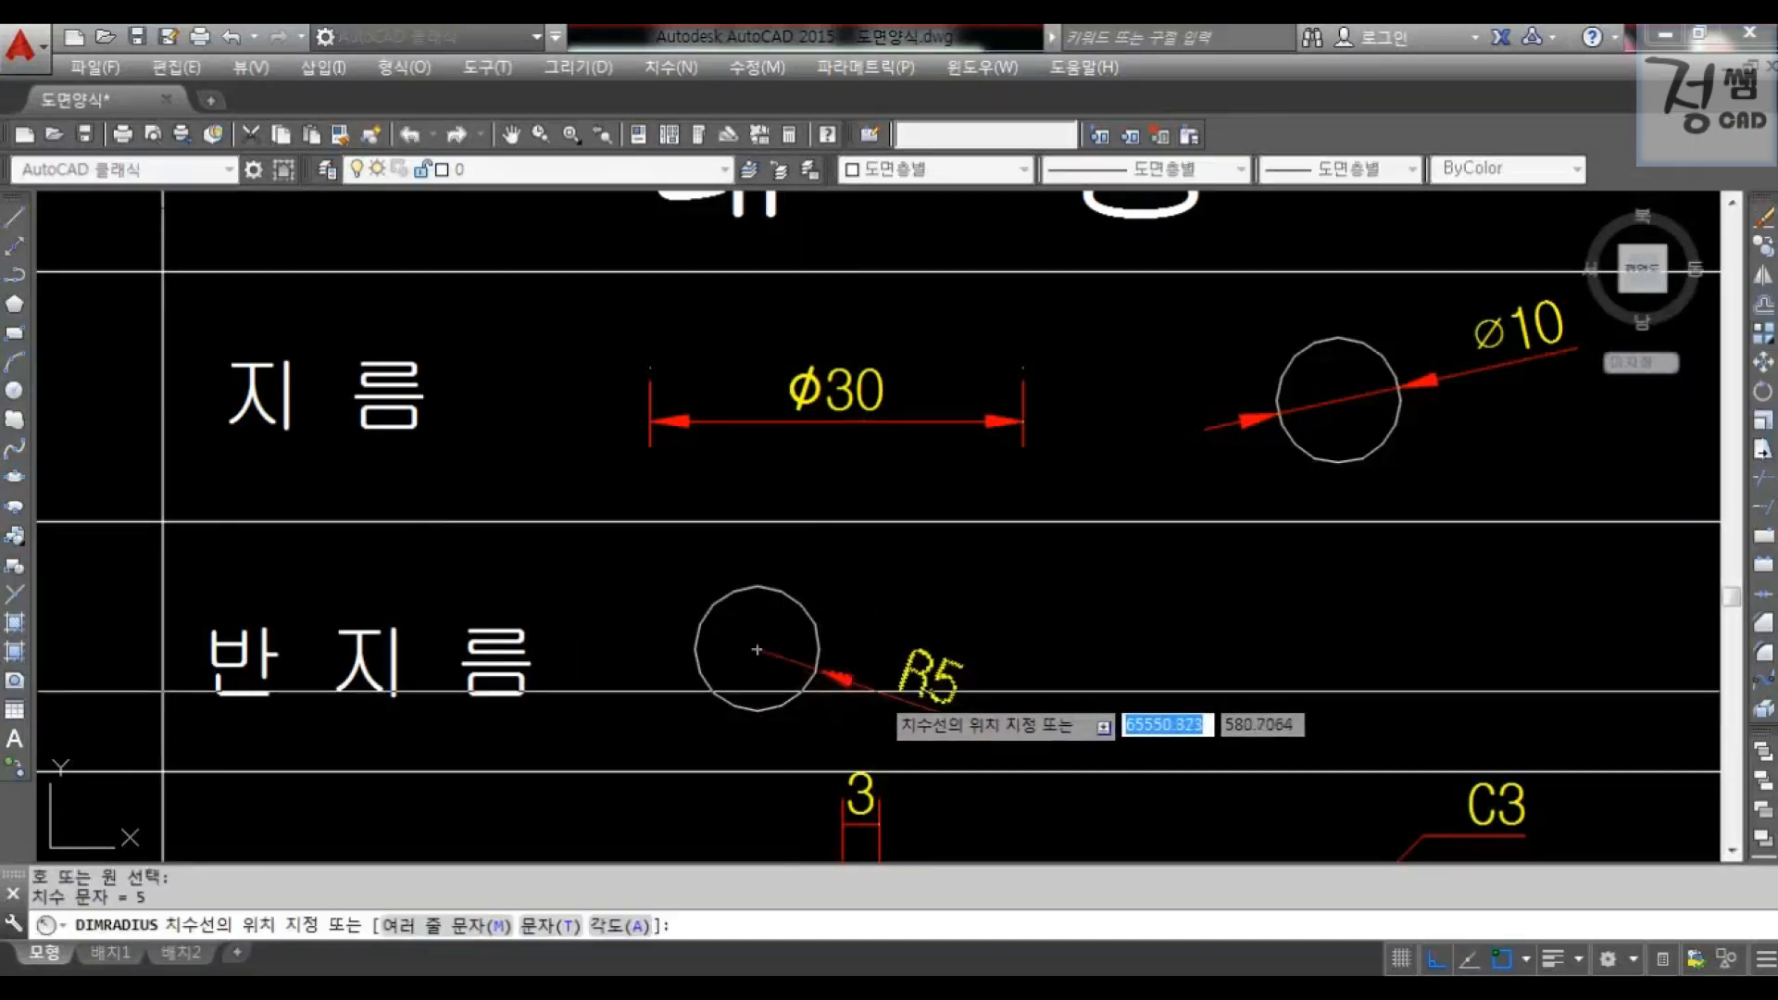
left_click_drag(932, 615, 1002, 558)
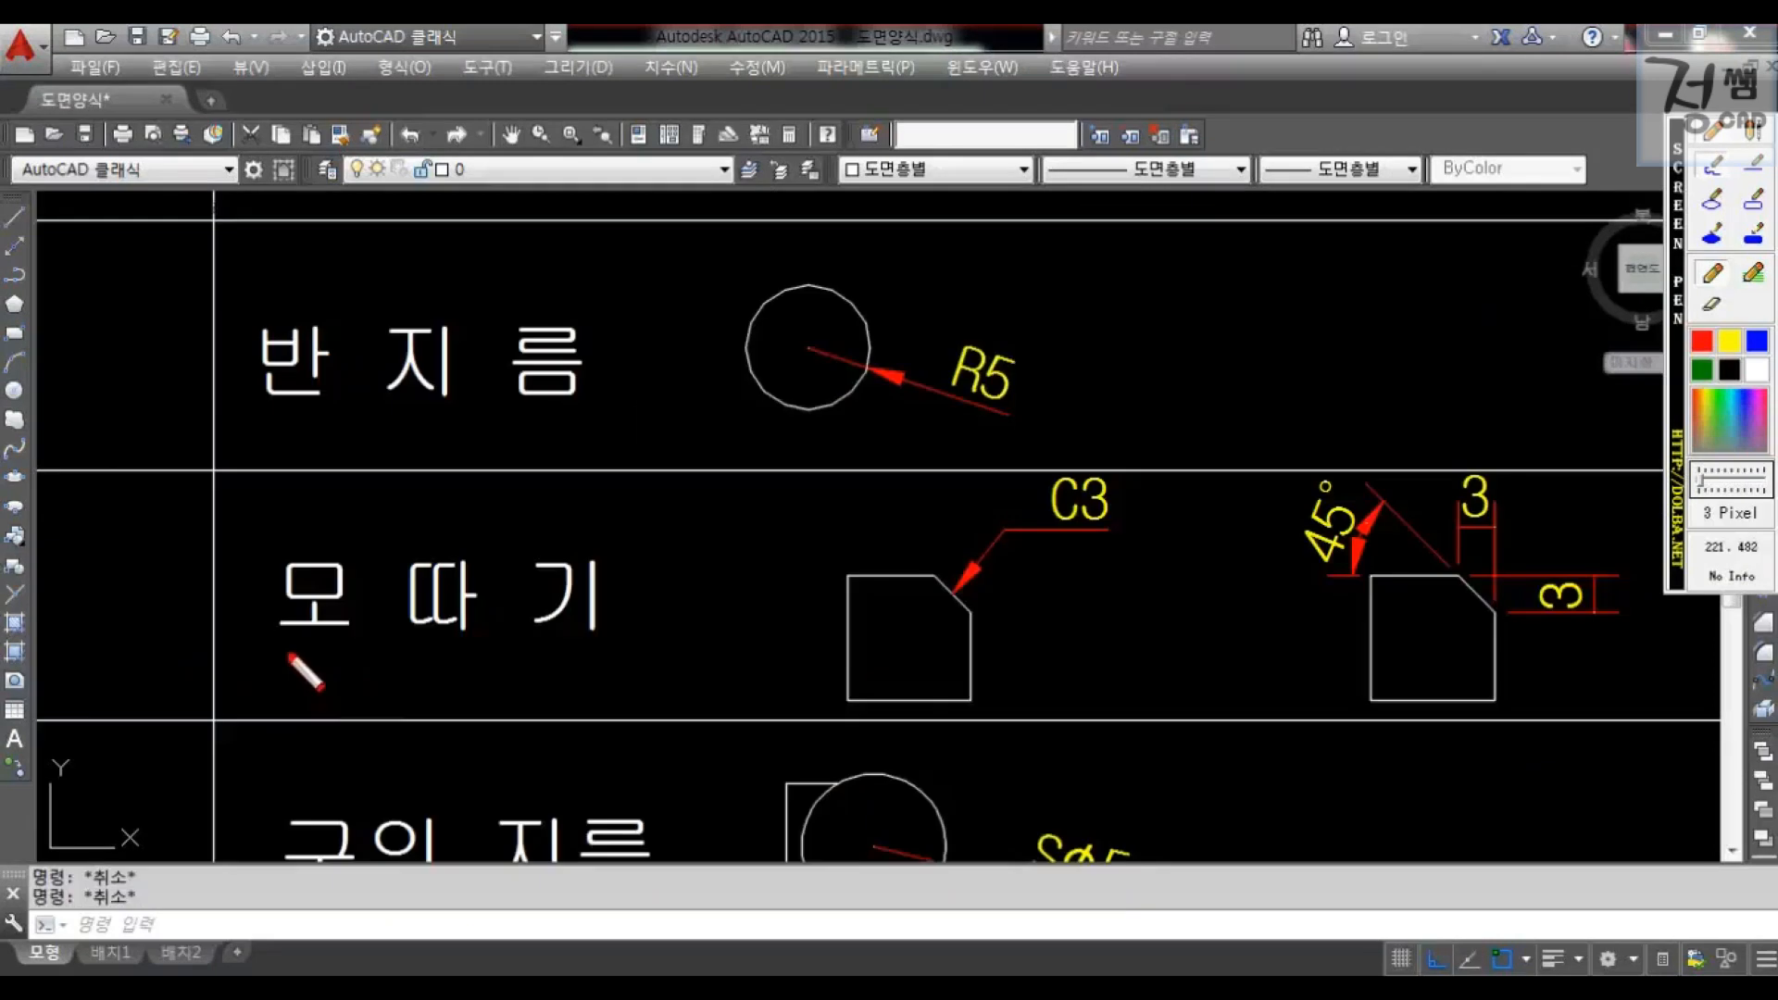
- Examine the chamfer (모따기) row's C3 leader note and the alternative example with separate length and angle dimensions
left_click_drag(290, 653, 599, 654)
left_click_drag(620, 576, 687, 555)
left_click_drag(976, 521, 1006, 507)
mouse_move(1107, 541)
left_mouse_down()
mouse_move(1048, 462)
mouse_move(1100, 477)
mouse_move(1154, 461)
left_mouse_up()
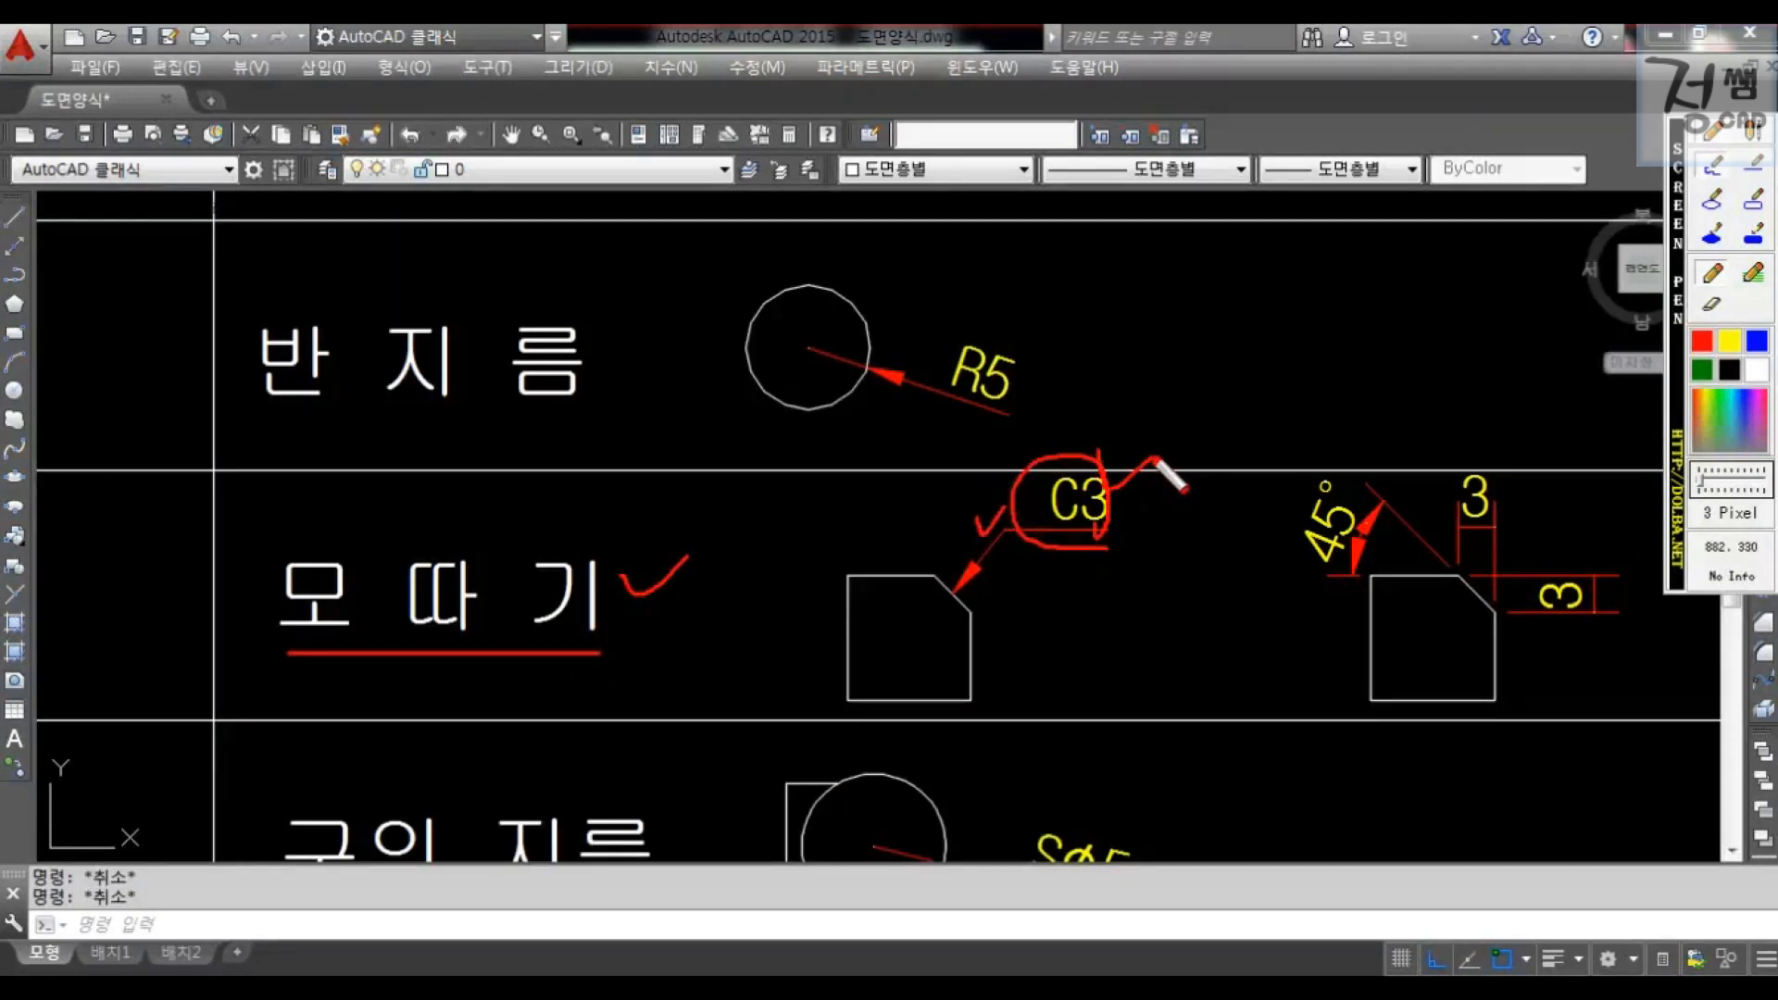
right_click(1111, 607)
left_click_drag(1294, 639, 1597, 639)
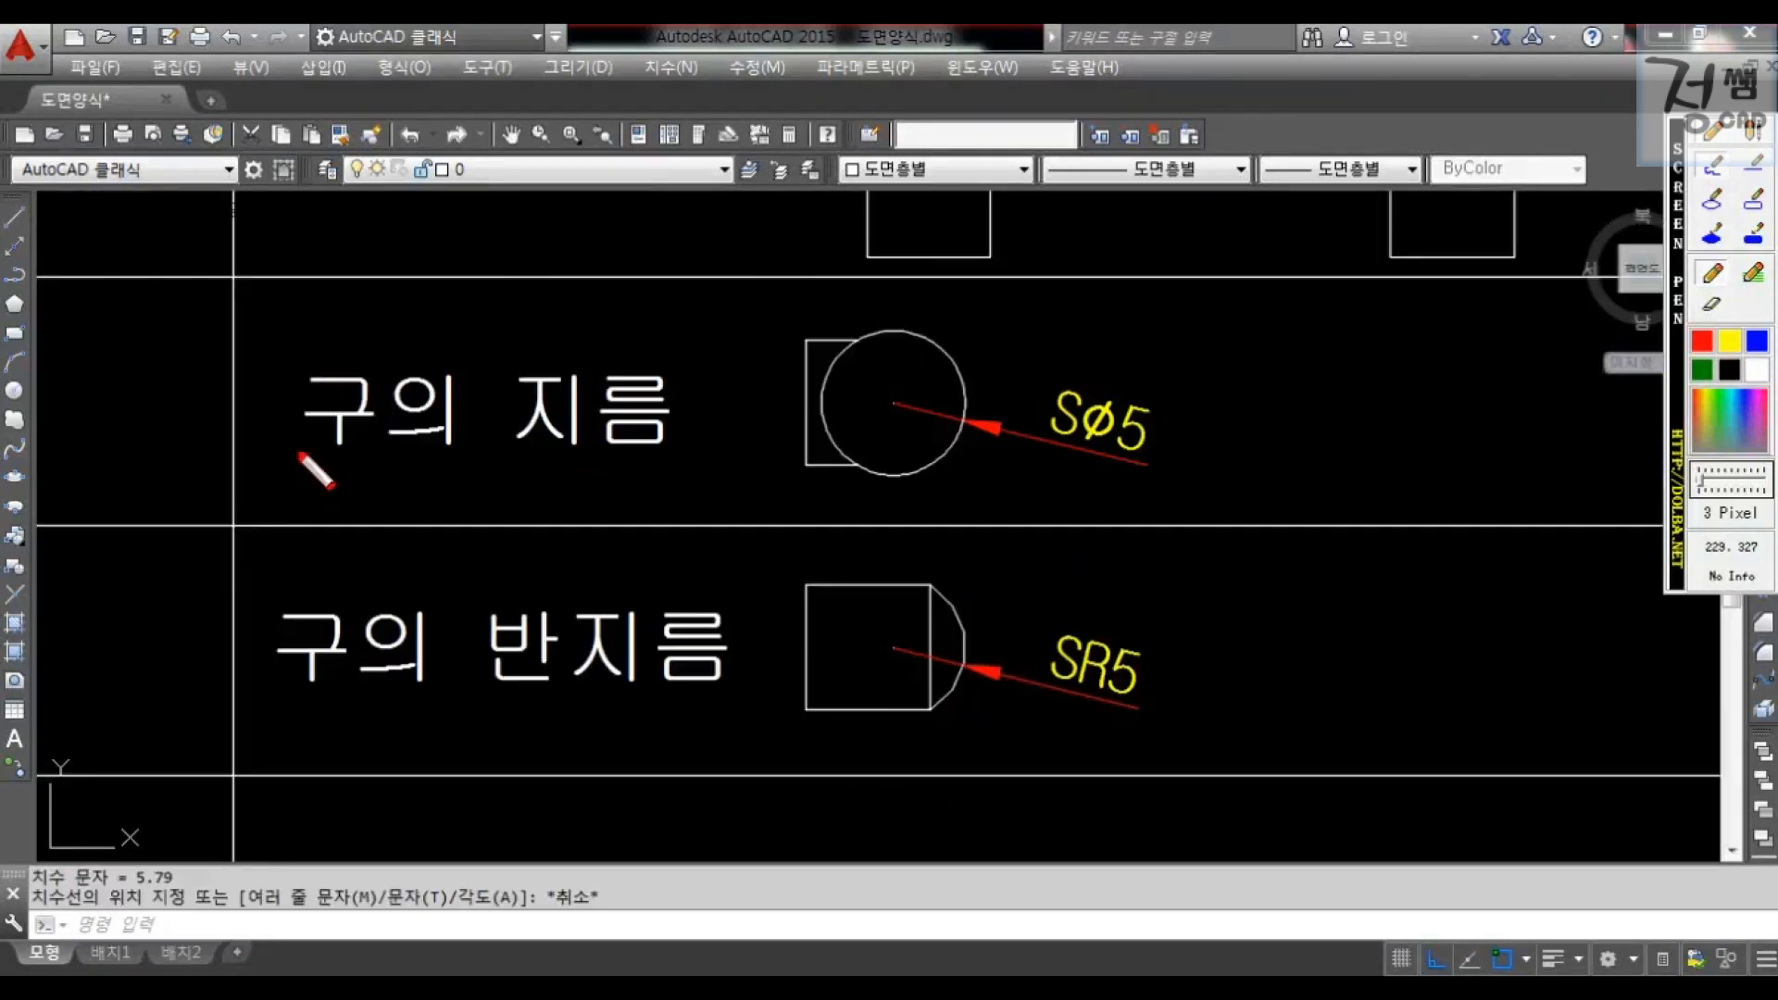
- Add a radius dimension to the circle in the sphere diameter (구의 지름) row, with its text outside the lower right
left_click_drag(298, 454, 694, 454)
left_click_drag(670, 363, 745, 365)
left_click(1052, 451)
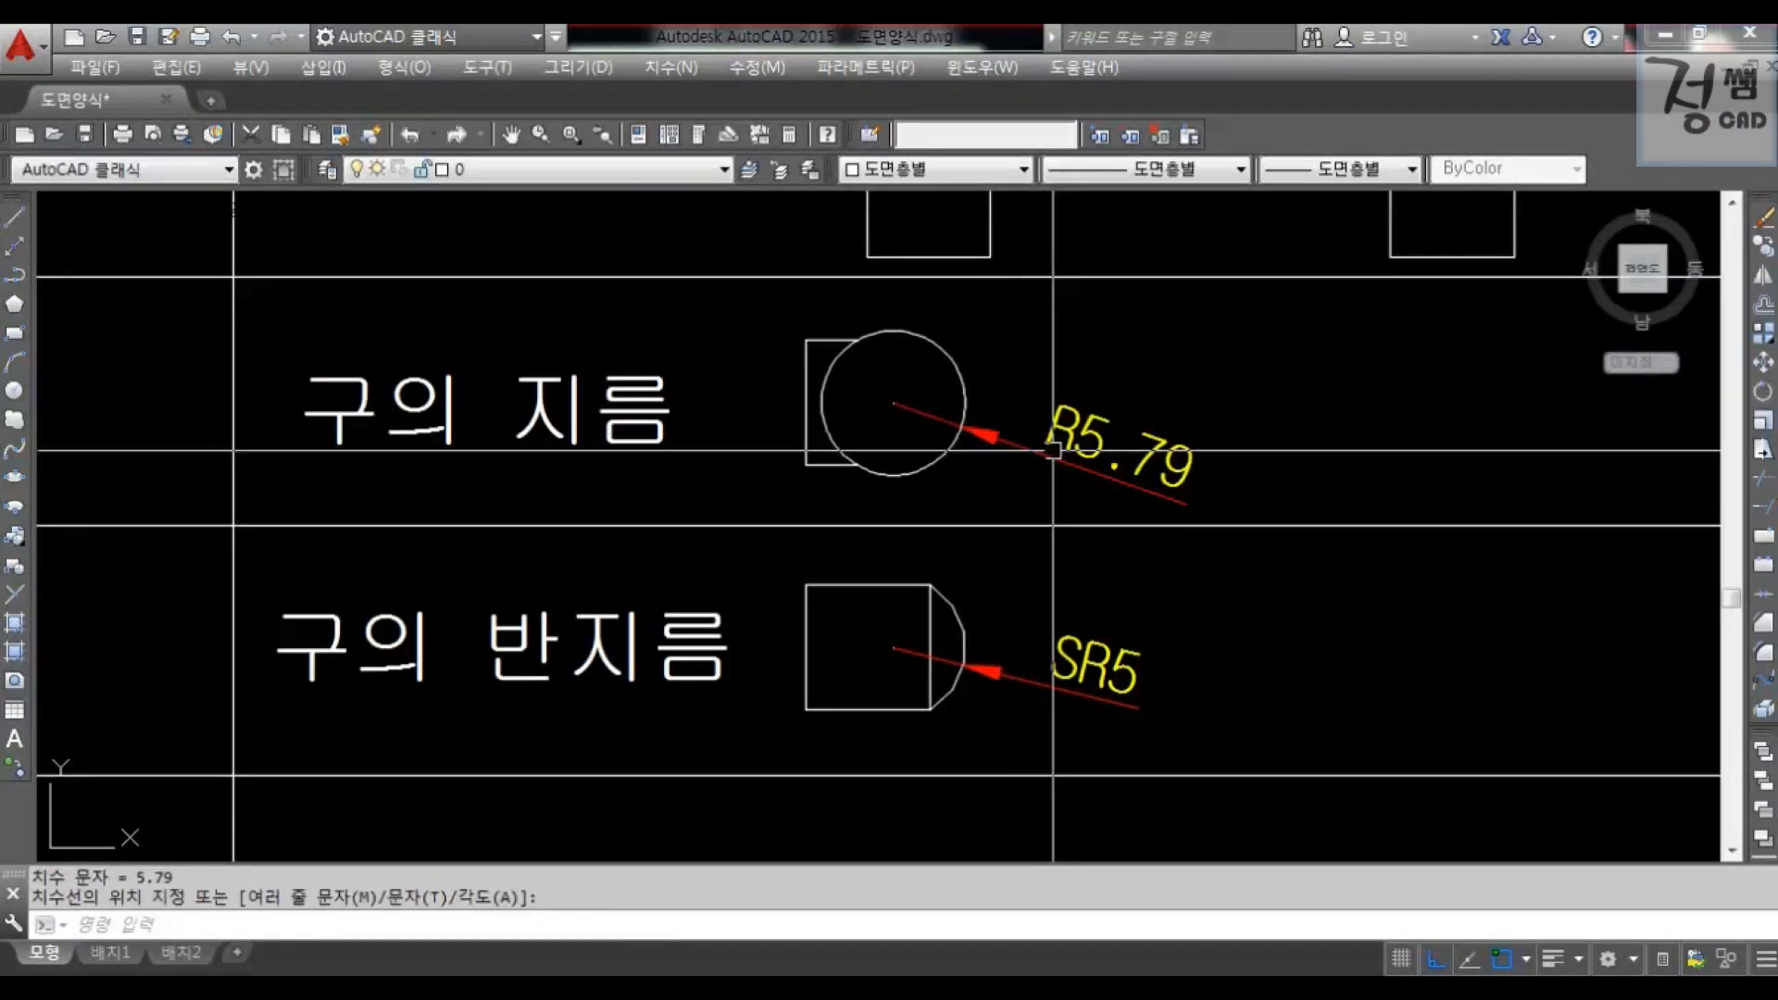
- Replace the text of the radius dimension in the sphere diameter (구의 지름) row with SØ5
left_click(1152, 465)
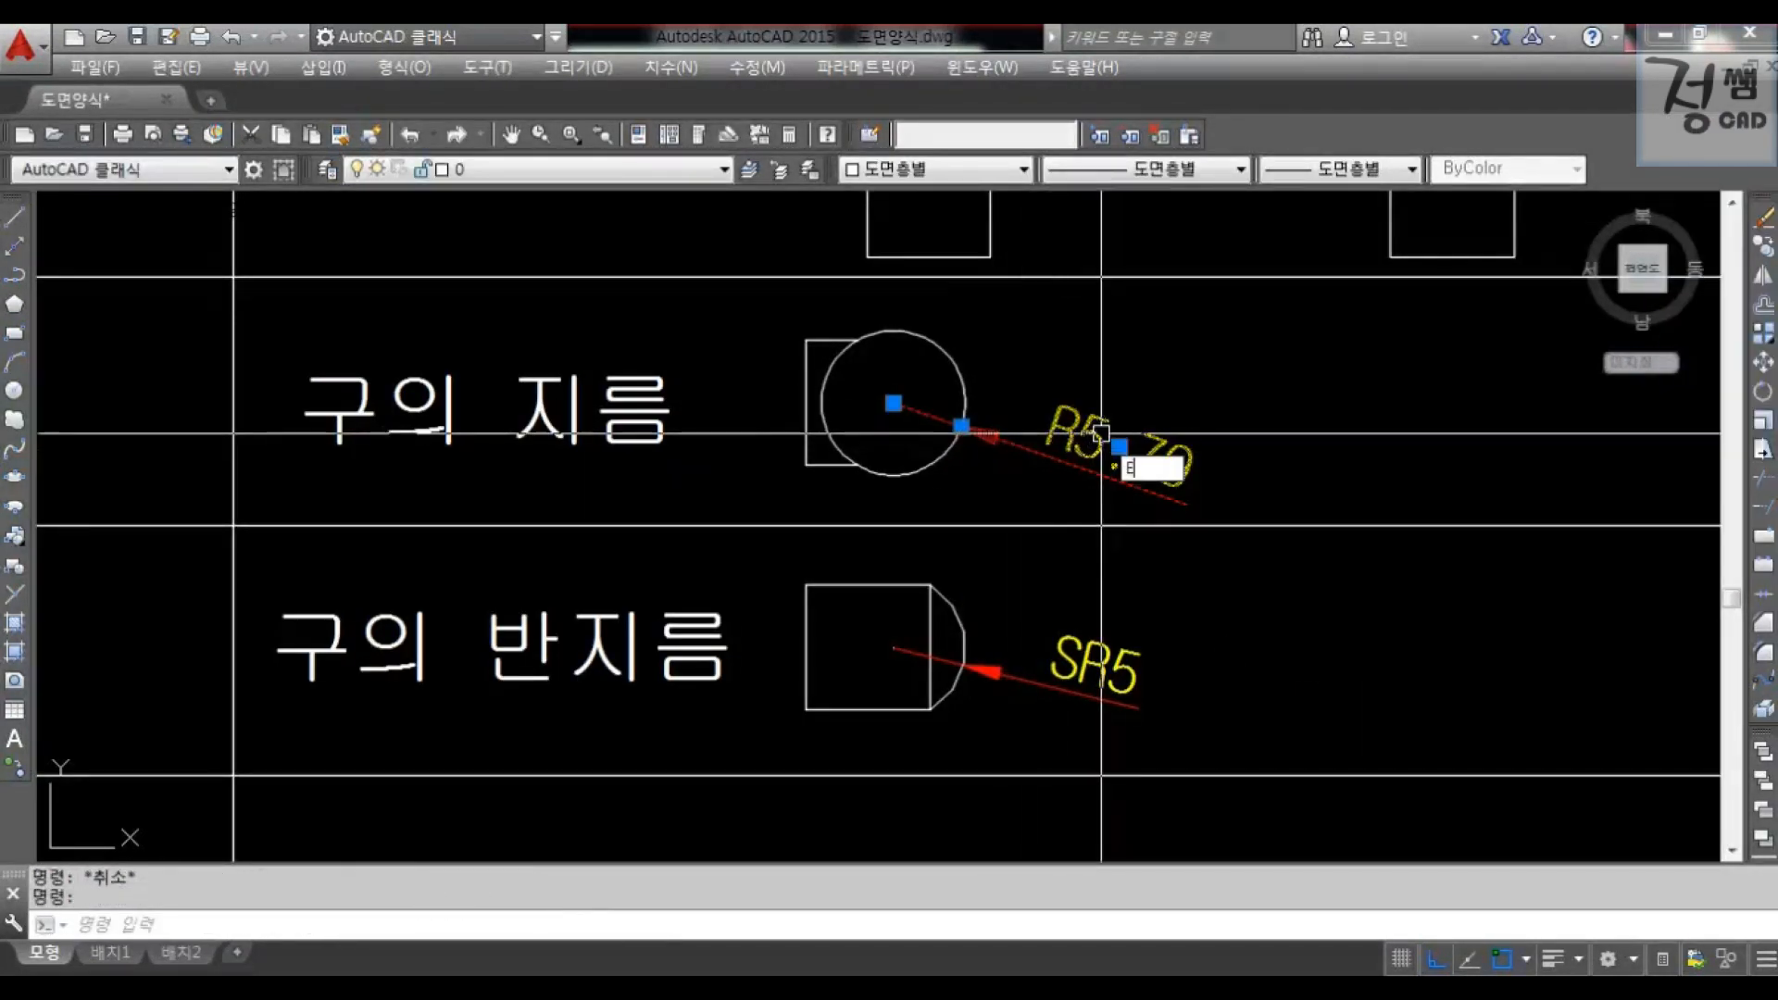
type("ed")
key("Return")
key("Delete")
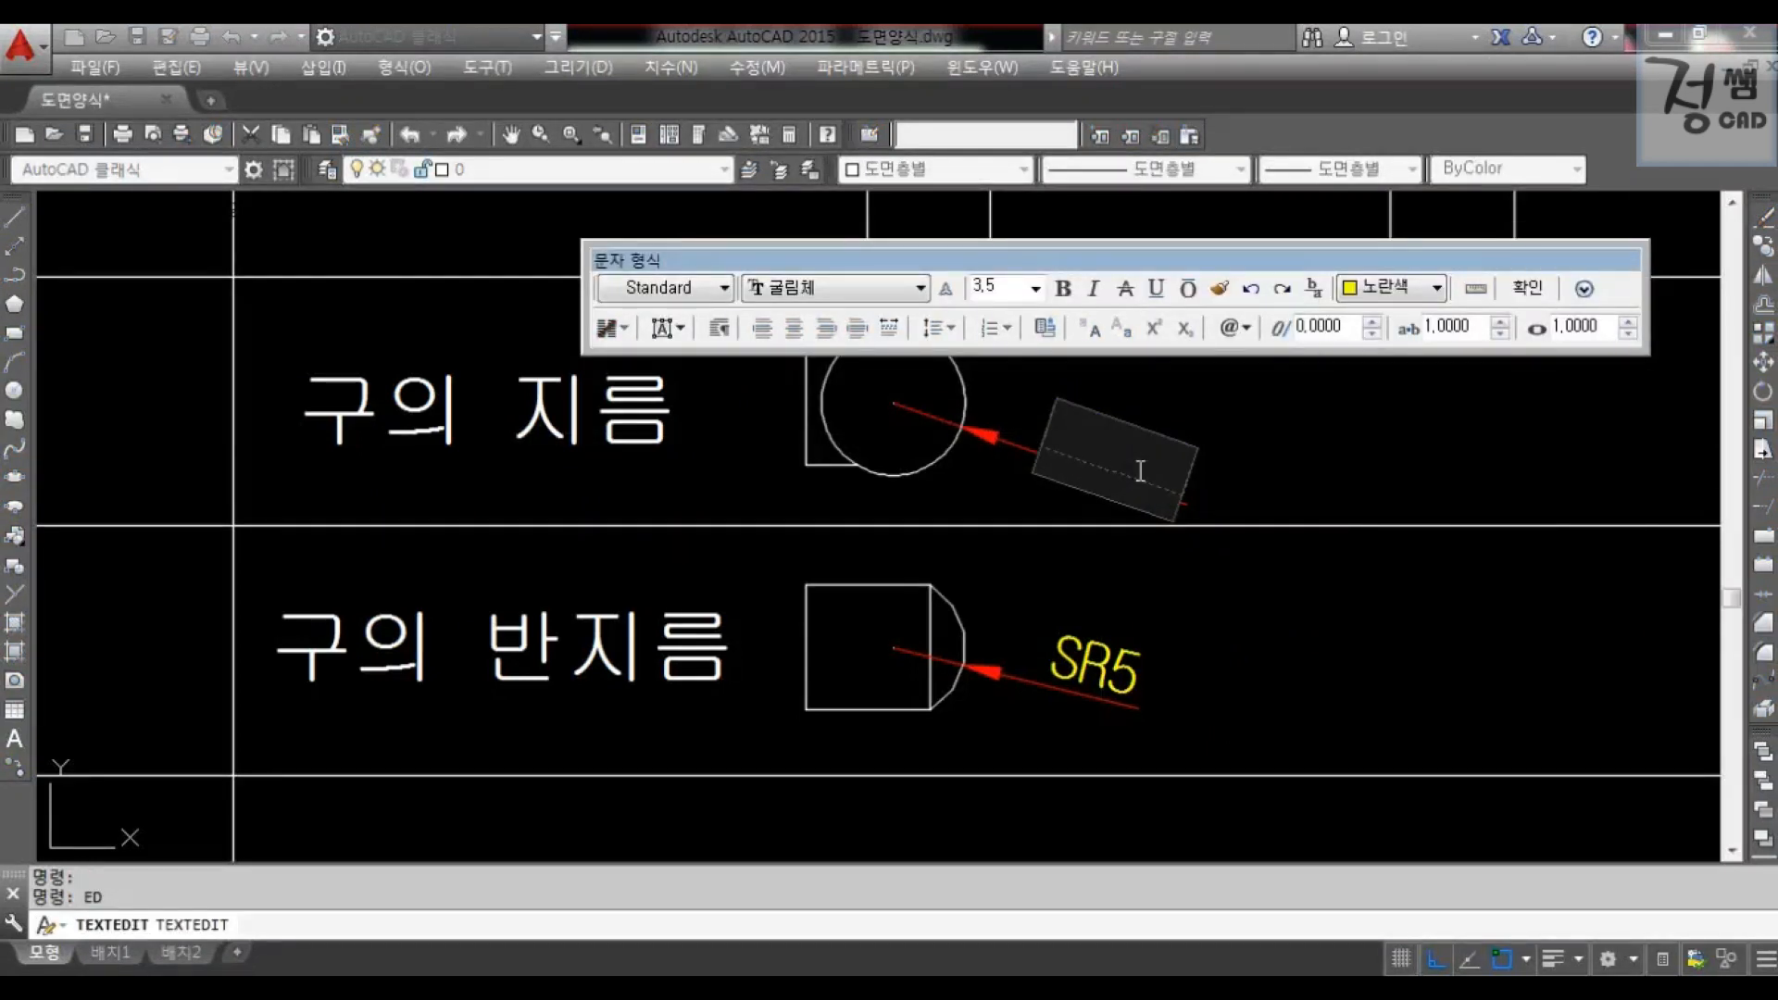
type("S%%c")
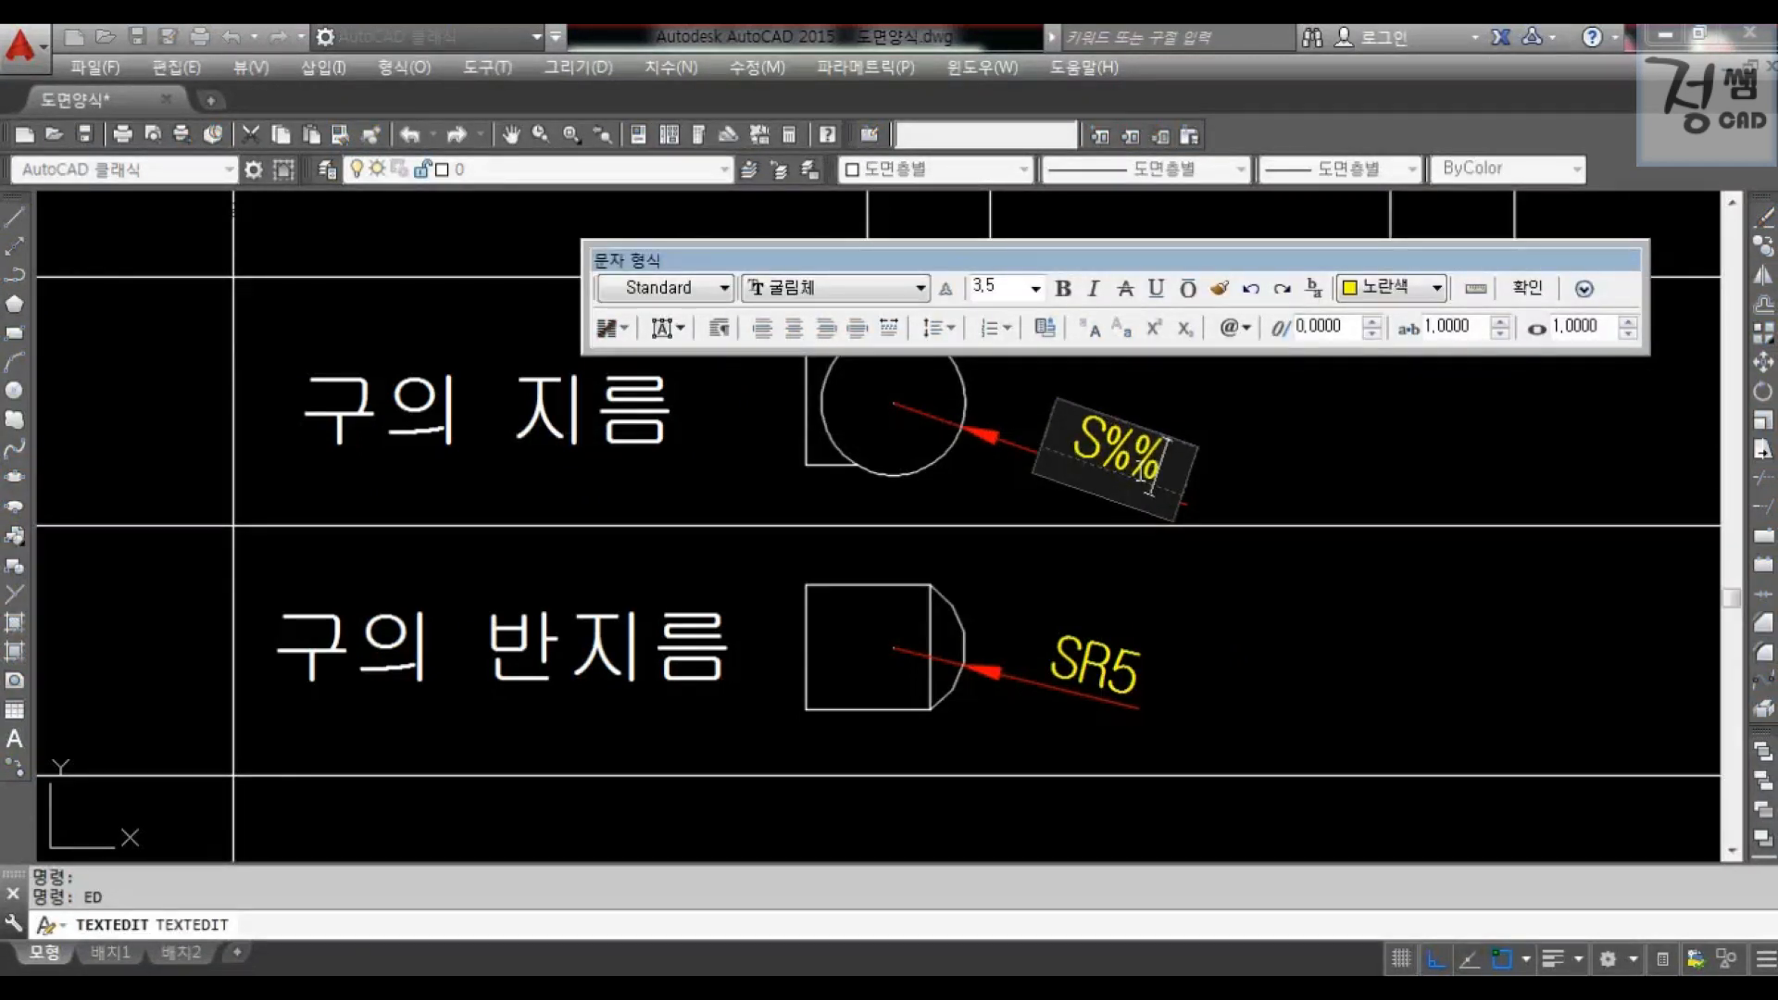
mouse_move(1137, 390)
left_mouse_down()
mouse_move(1146, 416)
mouse_move(1167, 402)
left_mouse_up()
key("Escape")
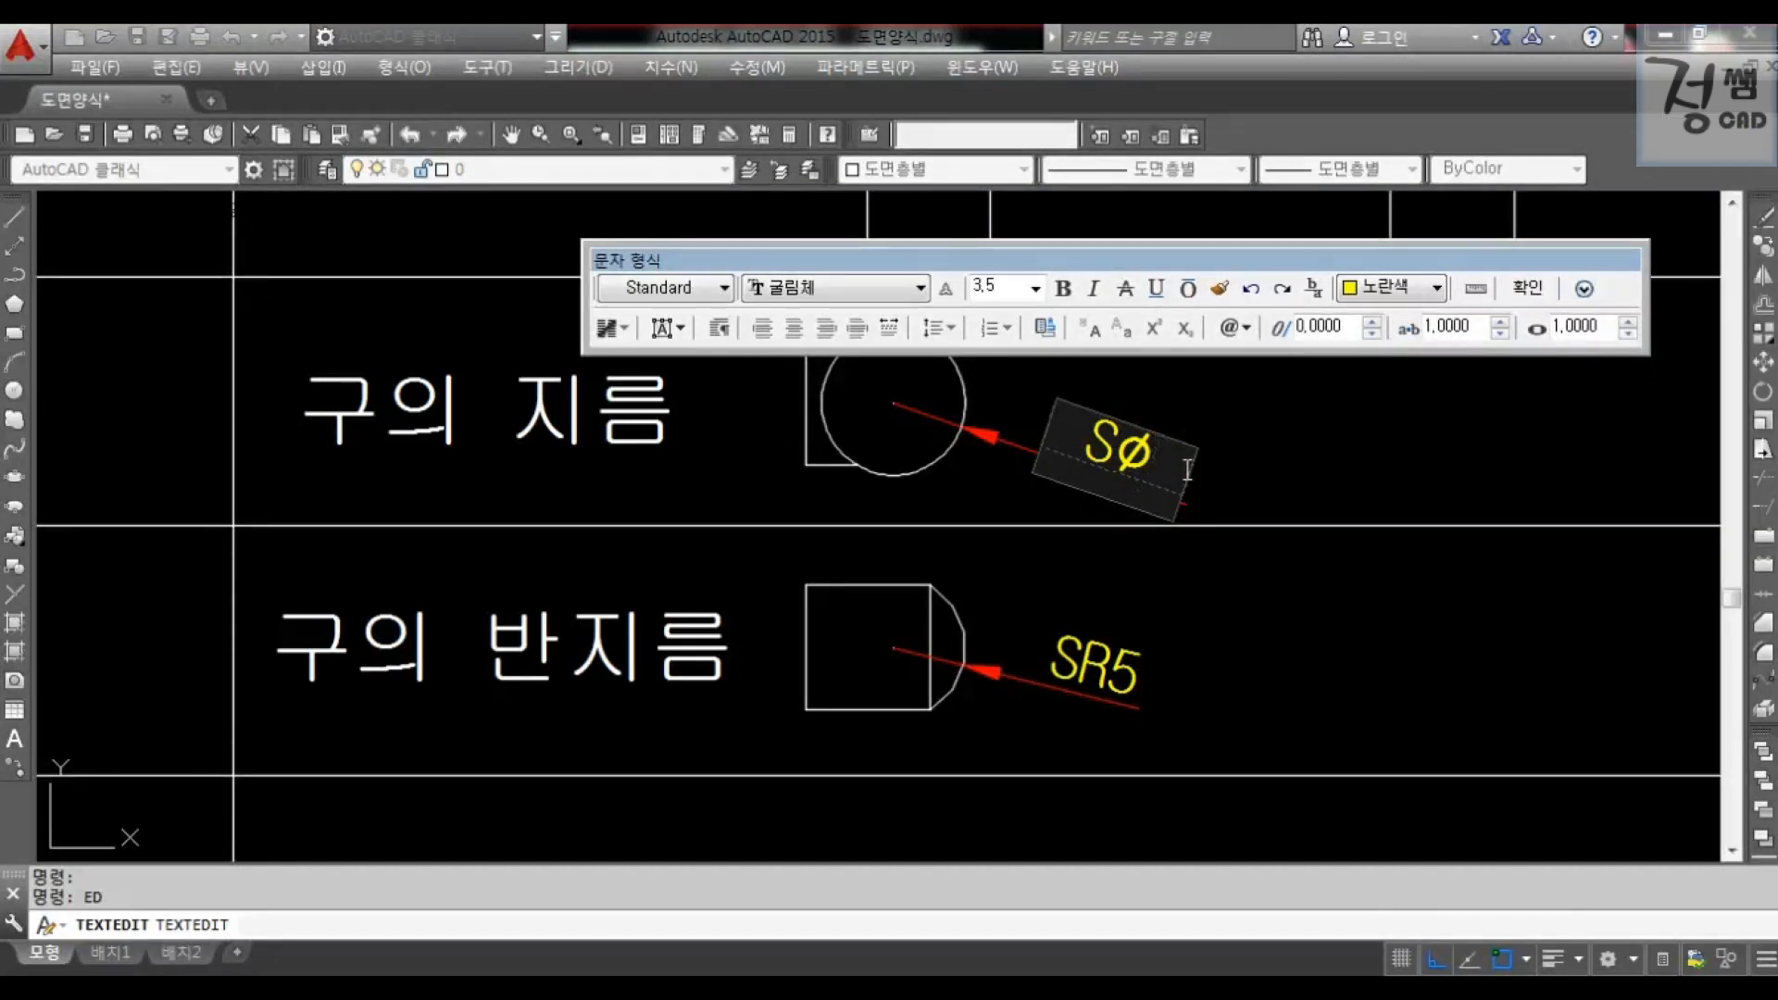
type("5")
left_click_drag(1099, 379, 1166, 365)
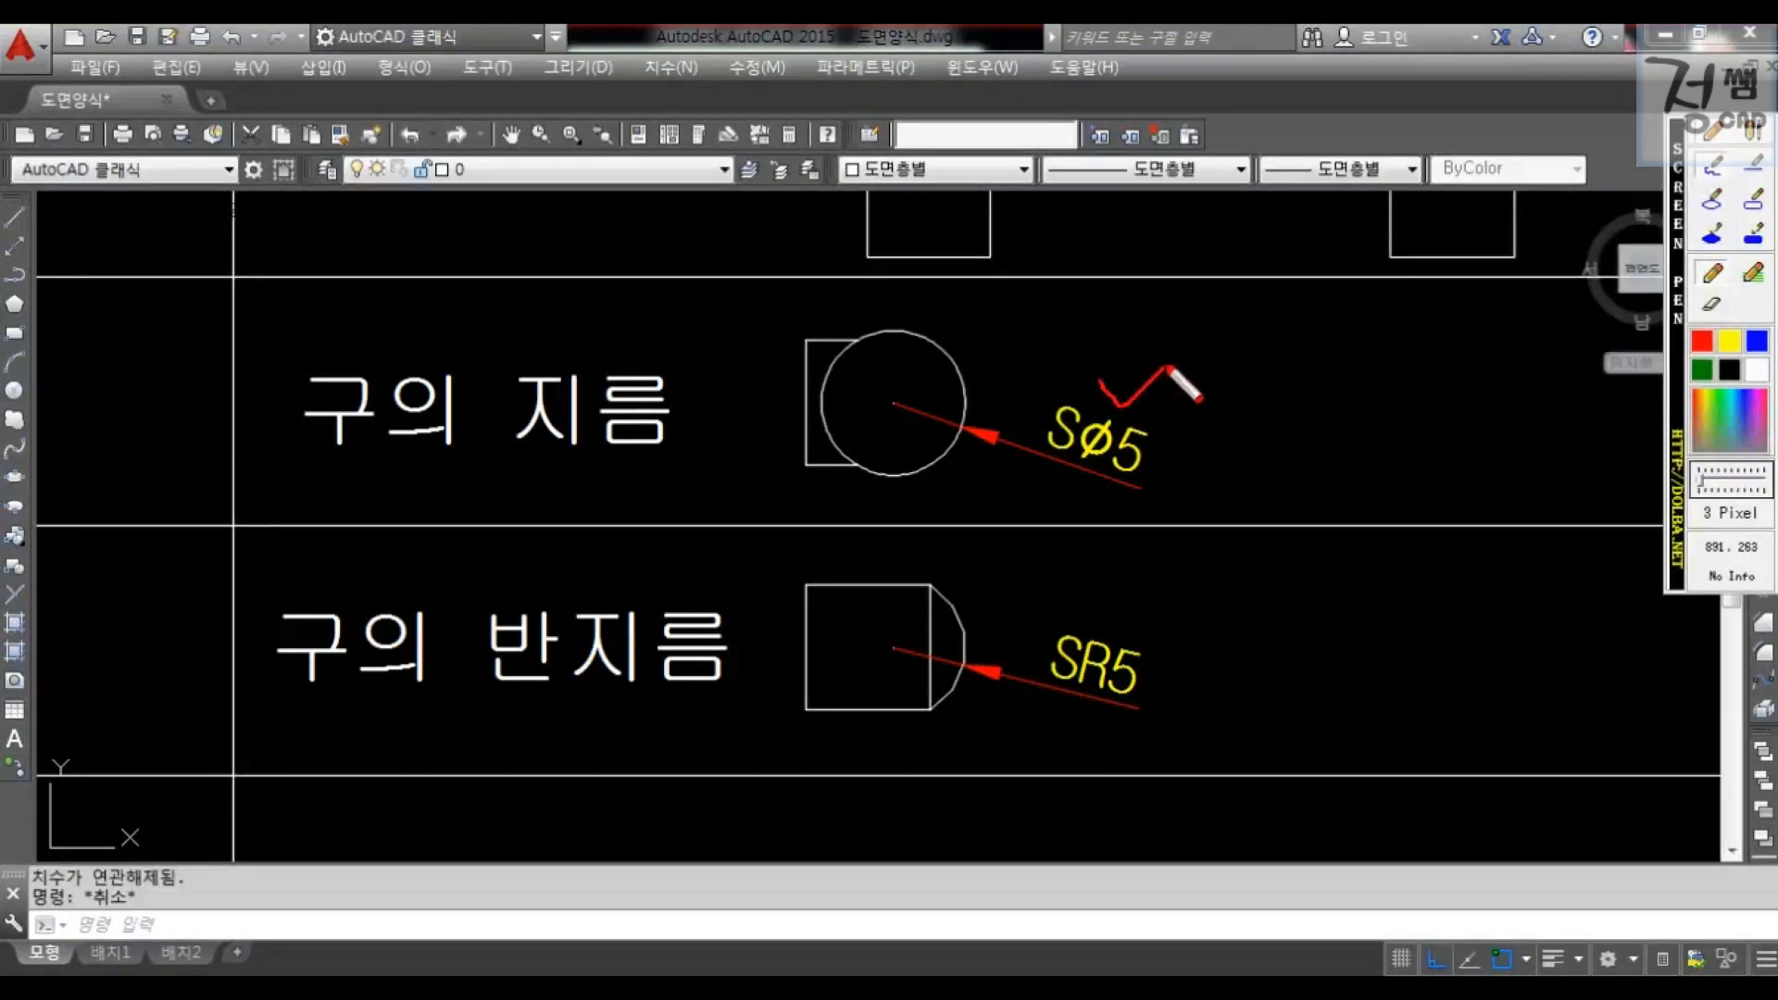
- Re-enter the dimension text in the sphere radius (구의 반지름) row as SR5
left_click_drag(289, 724, 782, 733)
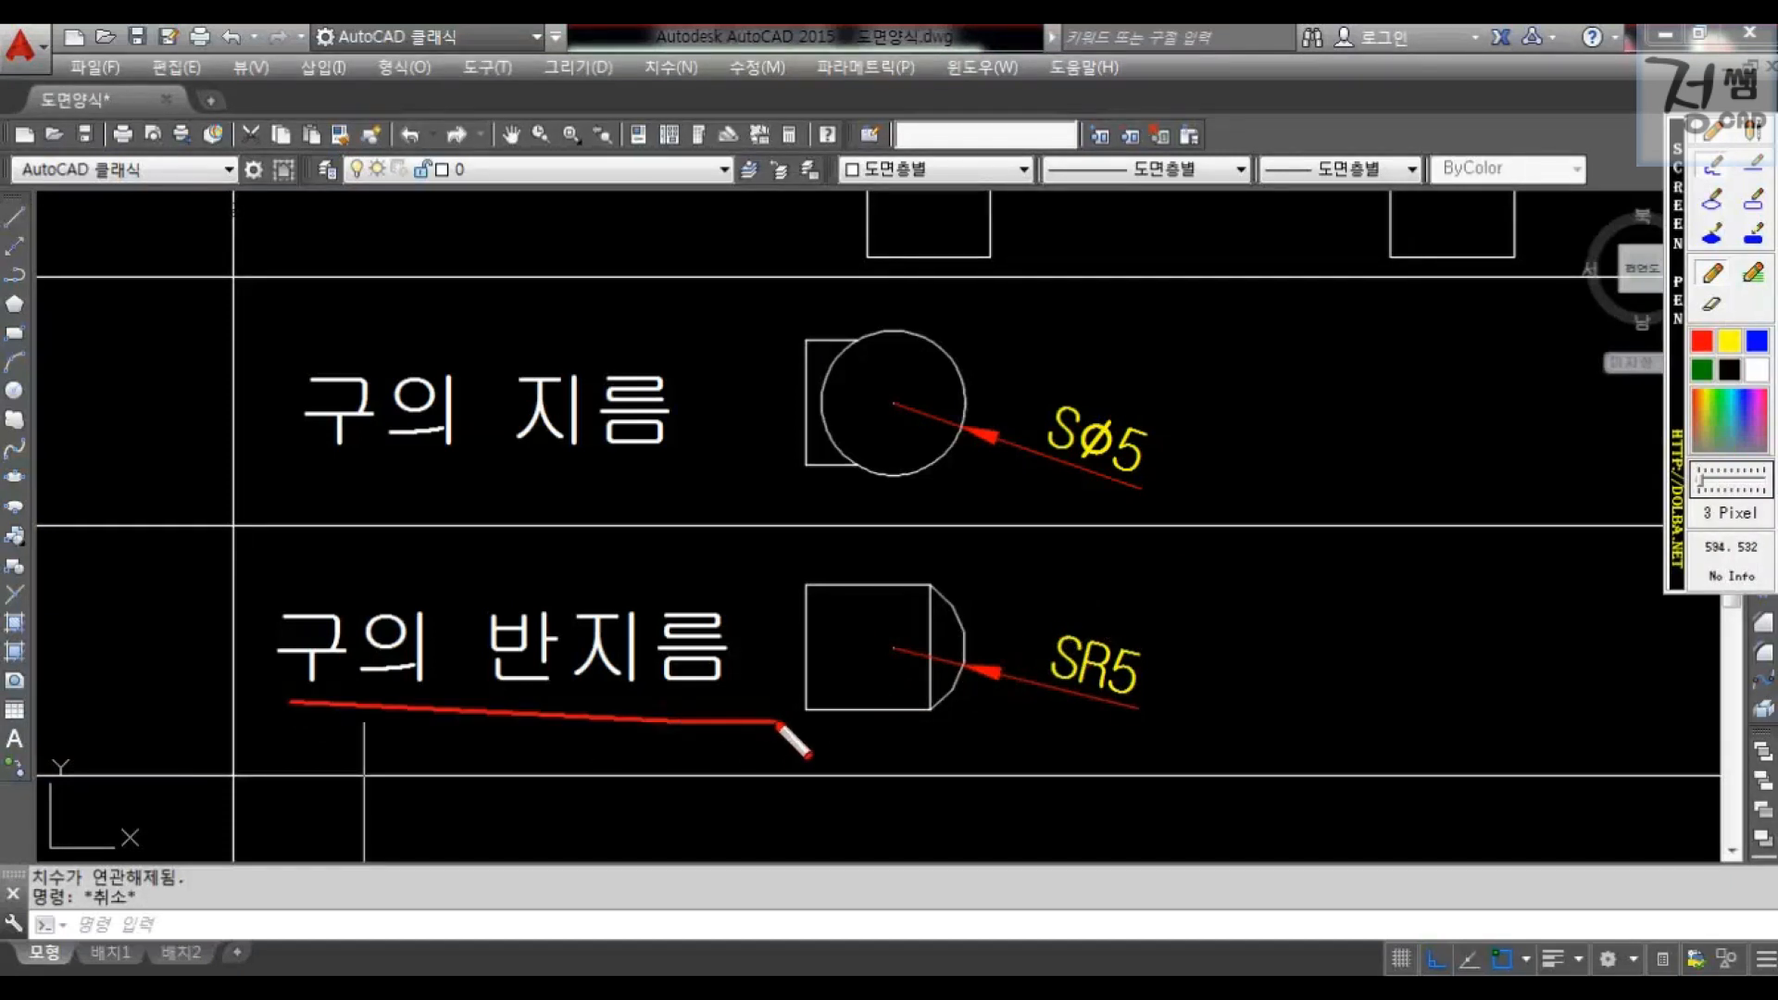
key("Escape")
type("ed")
key("Return")
left_click(1093, 651)
key("Delete")
type("SR")
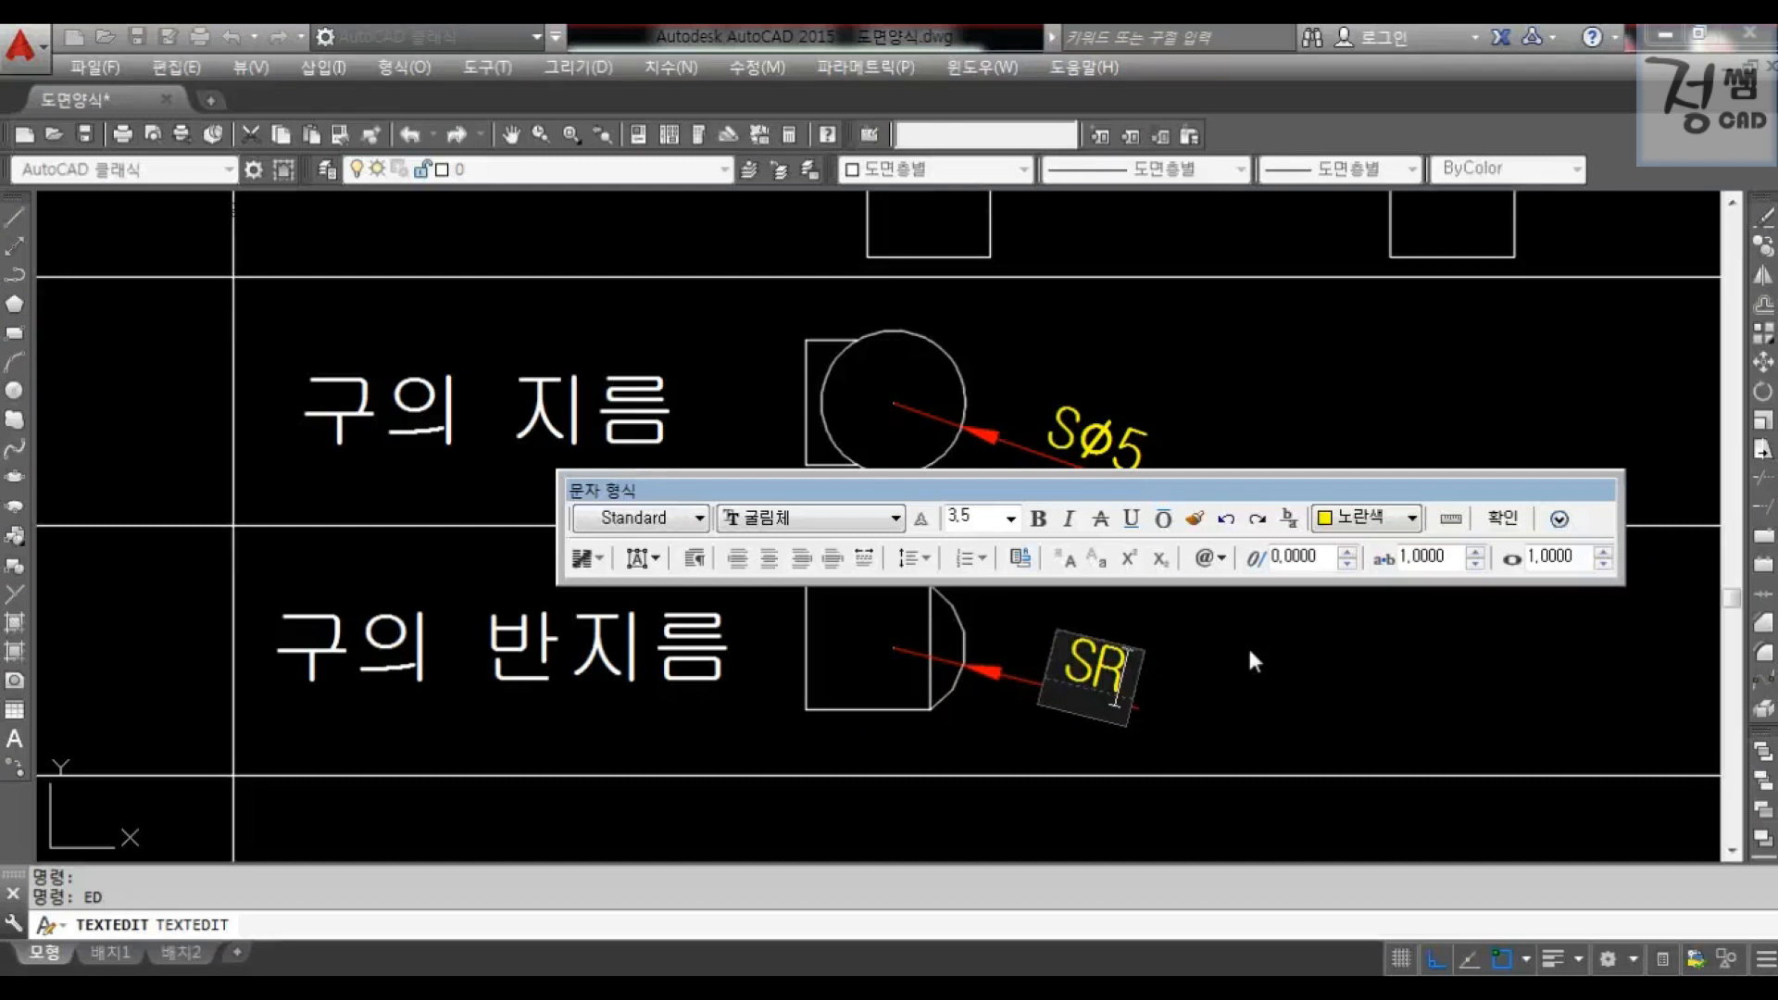
type("5")
left_click(1248, 651)
left_click_drag(1104, 598, 1194, 590)
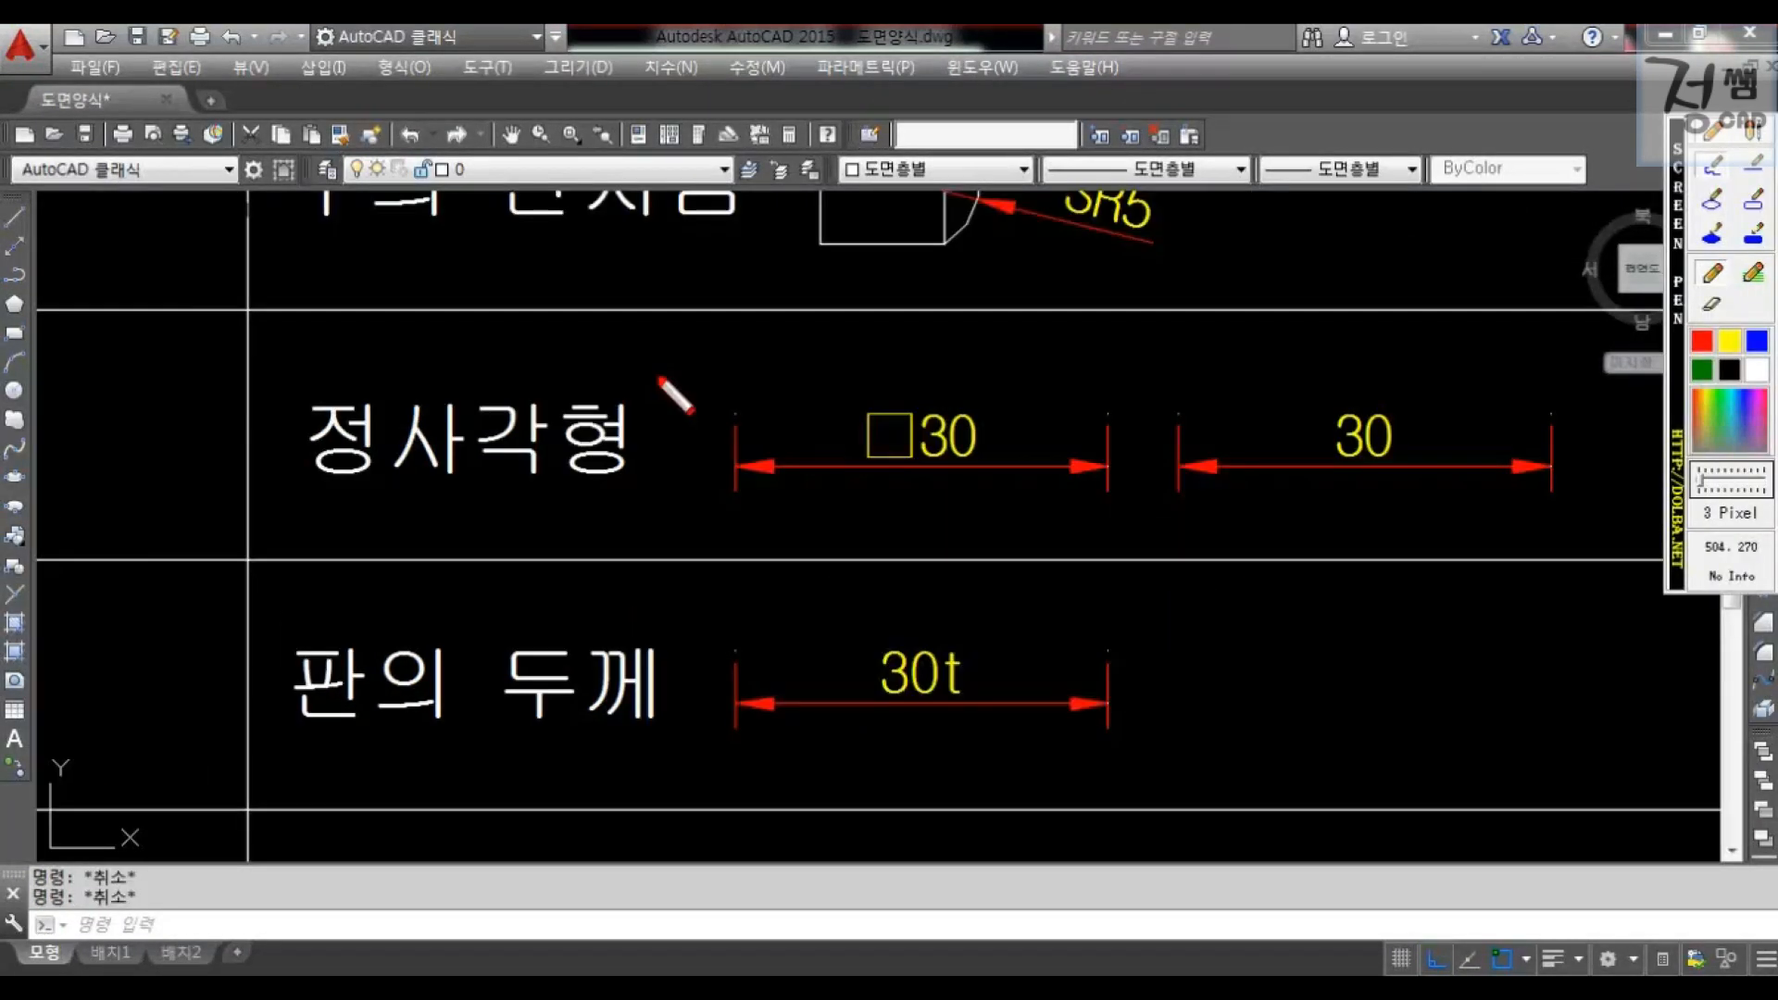
- Insert the special character □ before the 30 in the second dimension of the square (정사각형) row
left_click_drag(655, 350, 725, 346)
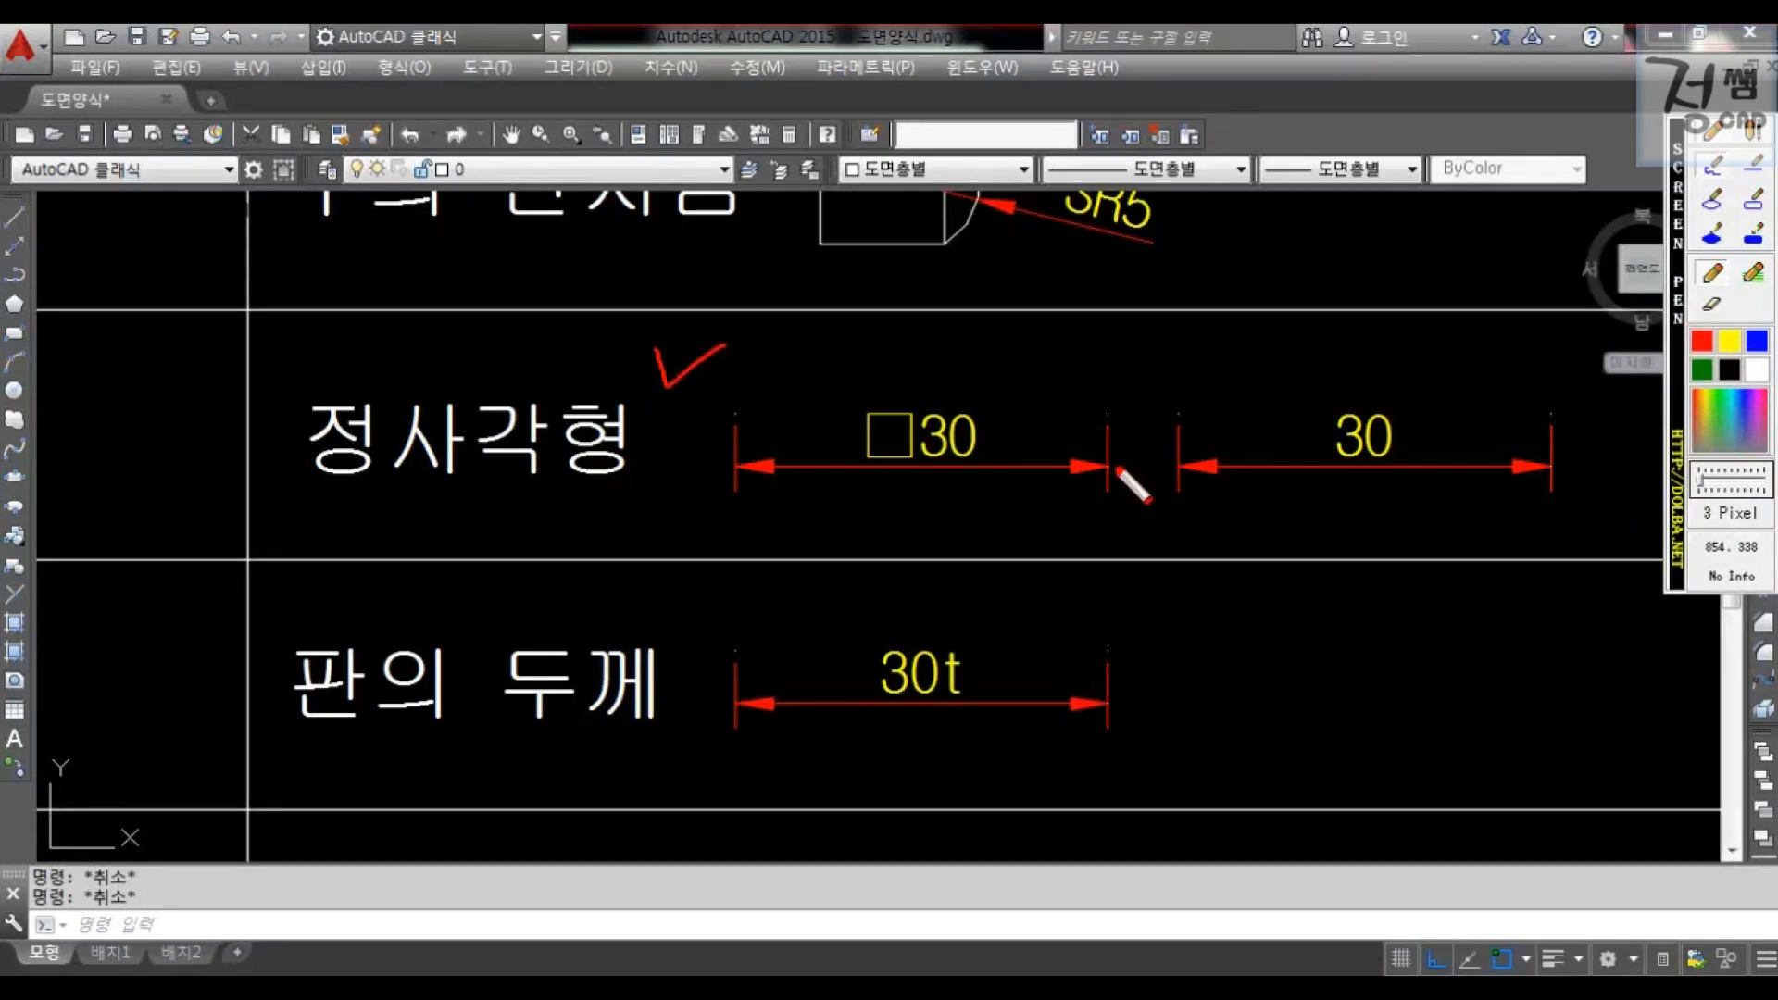
type("ED")
key("Return")
left_click(1352, 440)
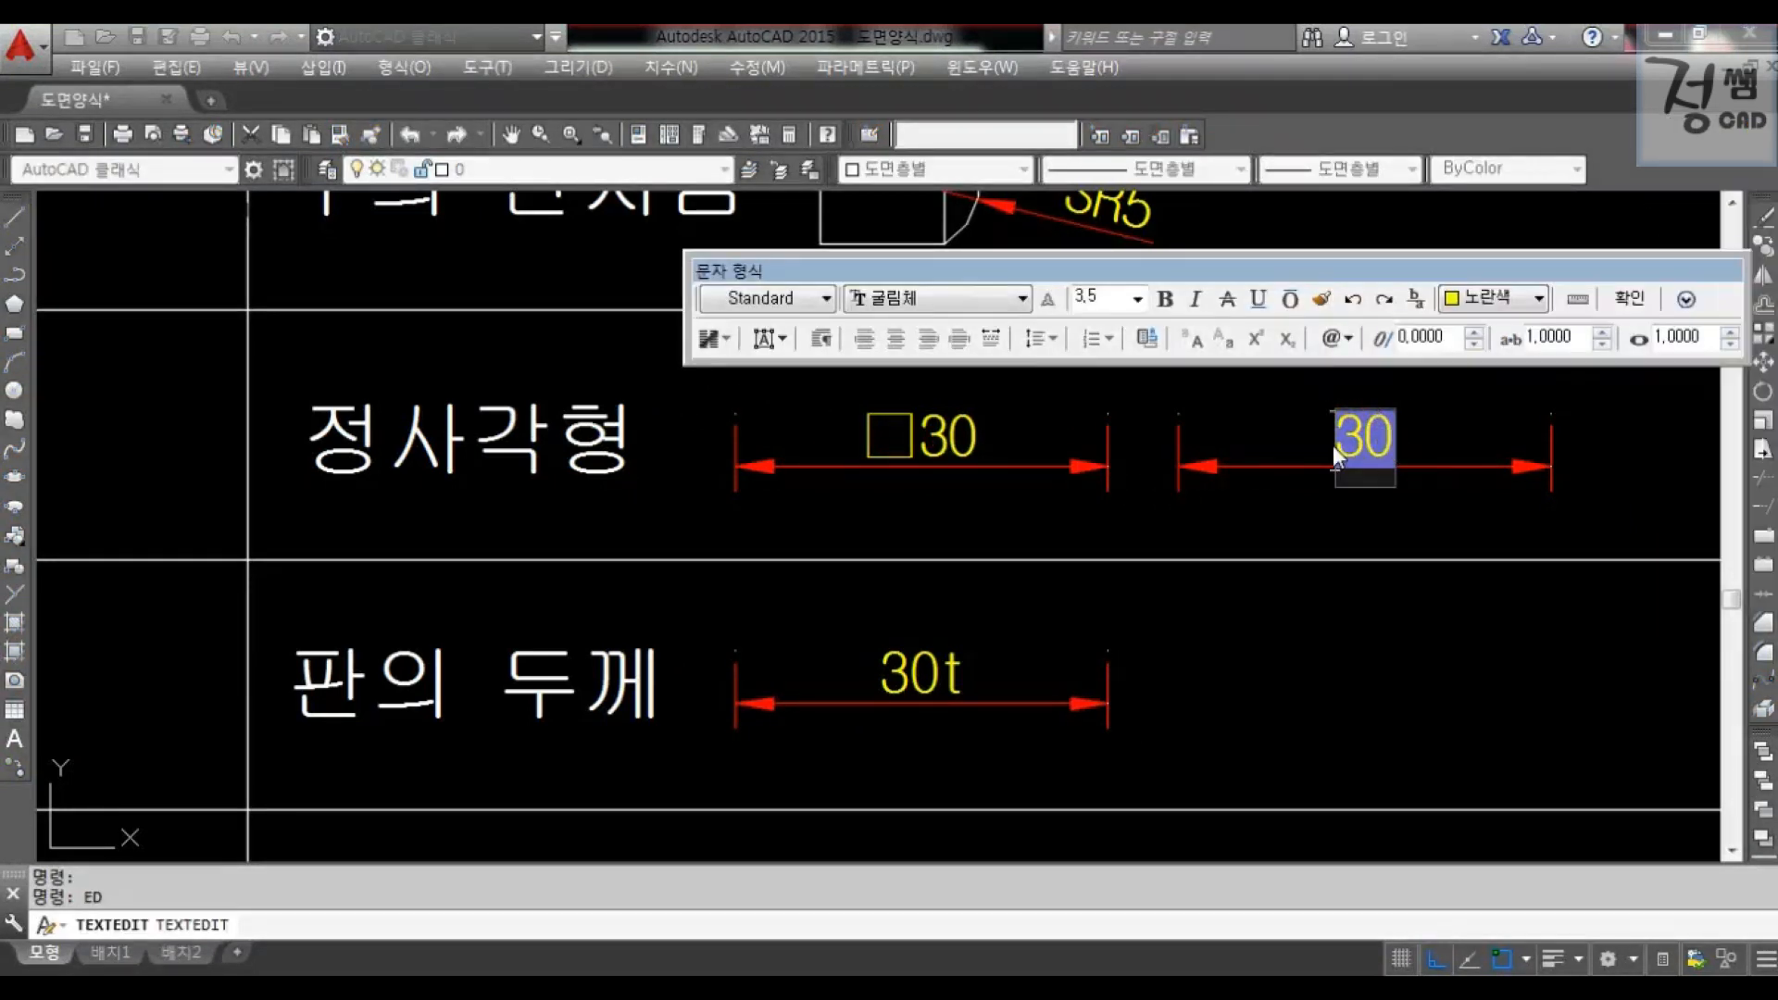
type("ㅁ")
left_click_drag(1322, 384, 1359, 375)
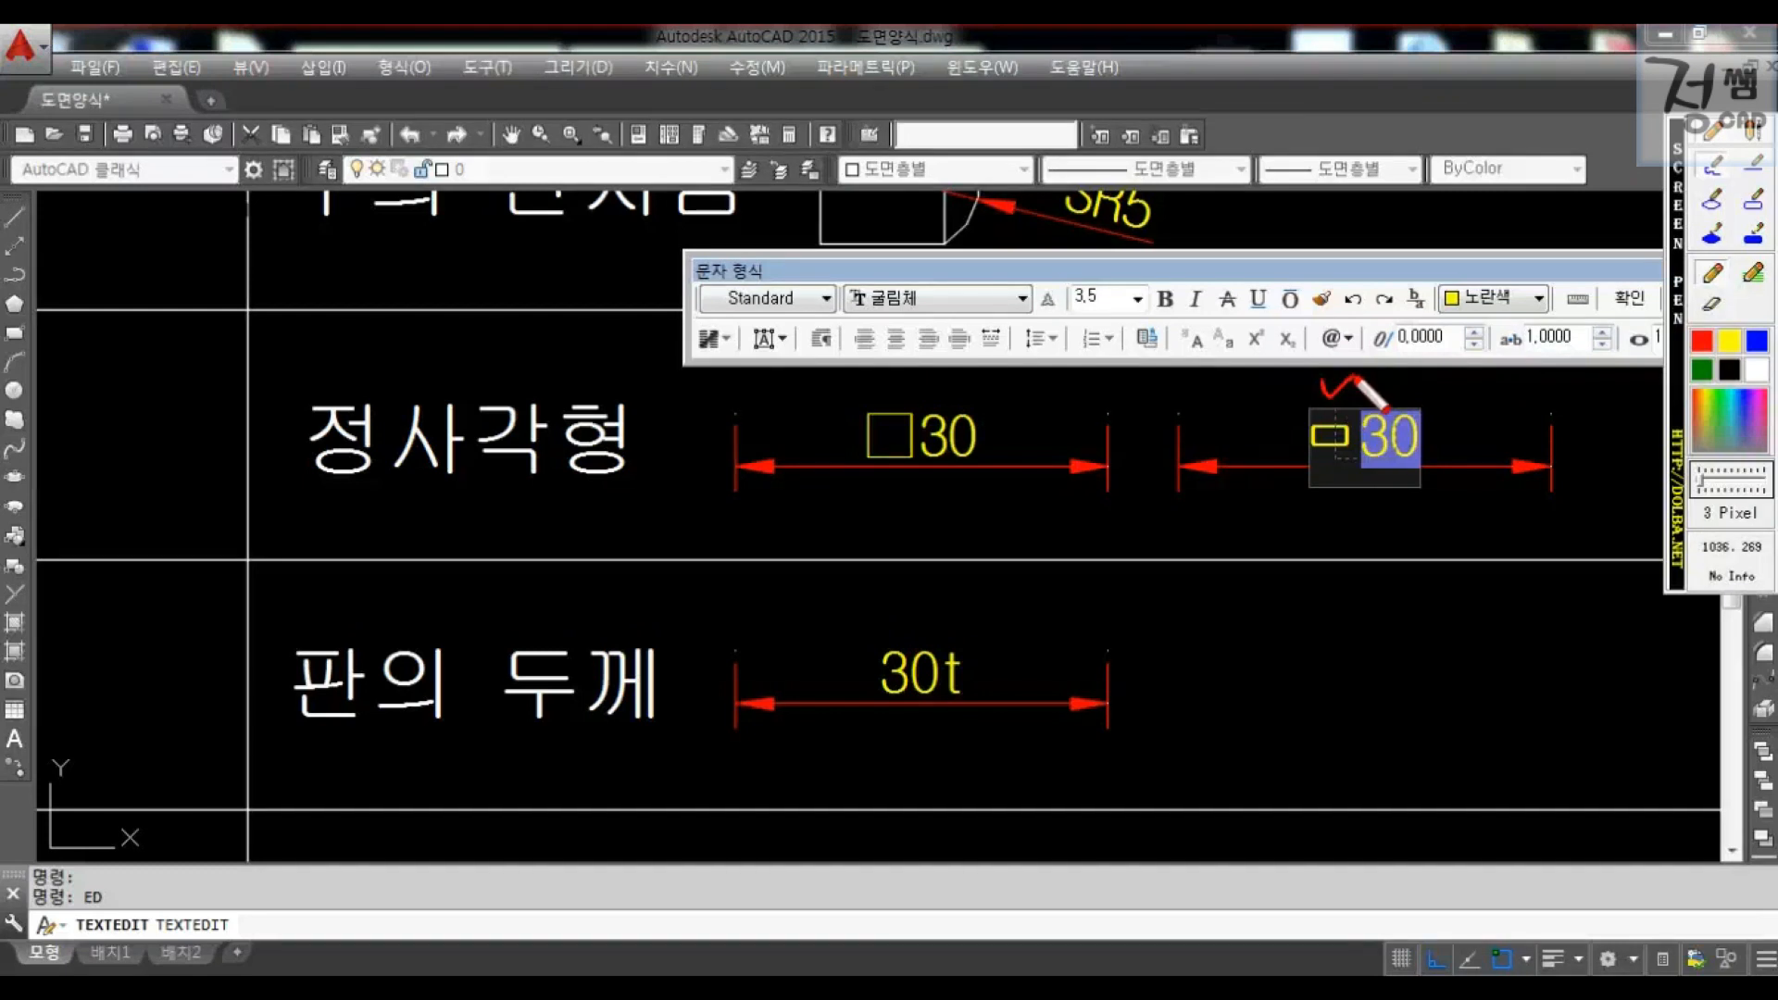
key("Escape")
key("Hangul_Hanja")
left_click_drag(1447, 524, 1448, 559)
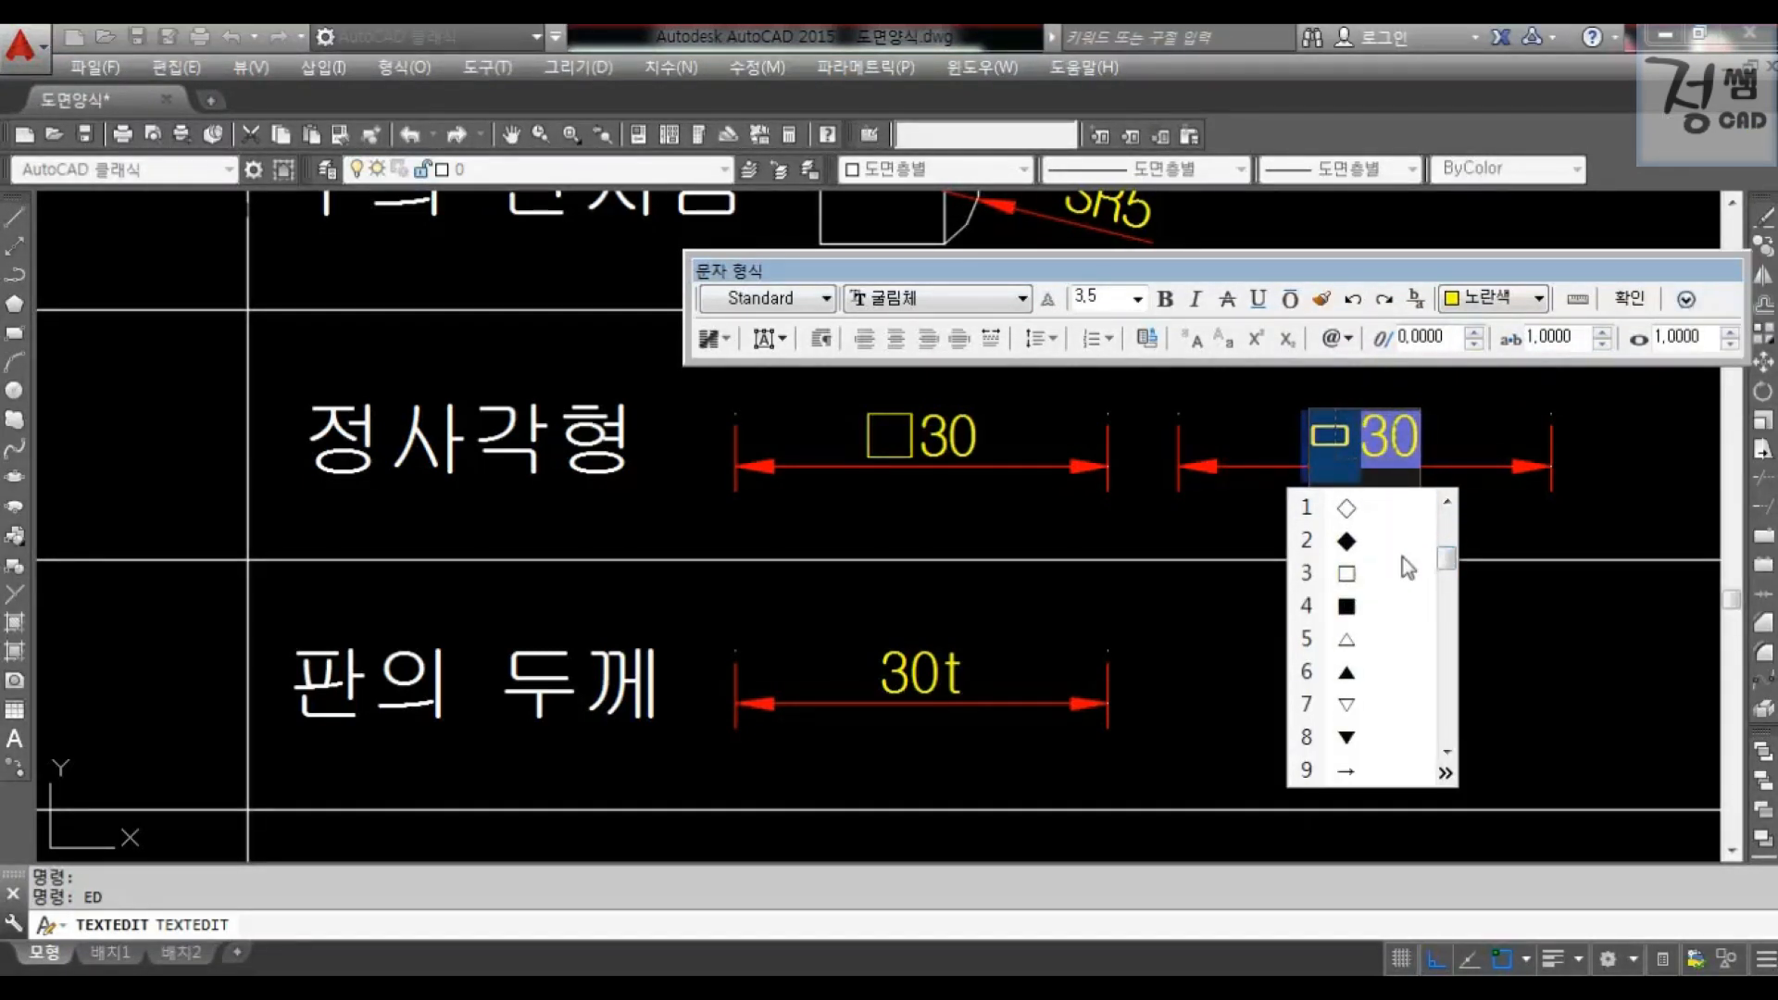
left_click(1347, 574)
key("F12")
left_click_drag(1274, 376, 1344, 362)
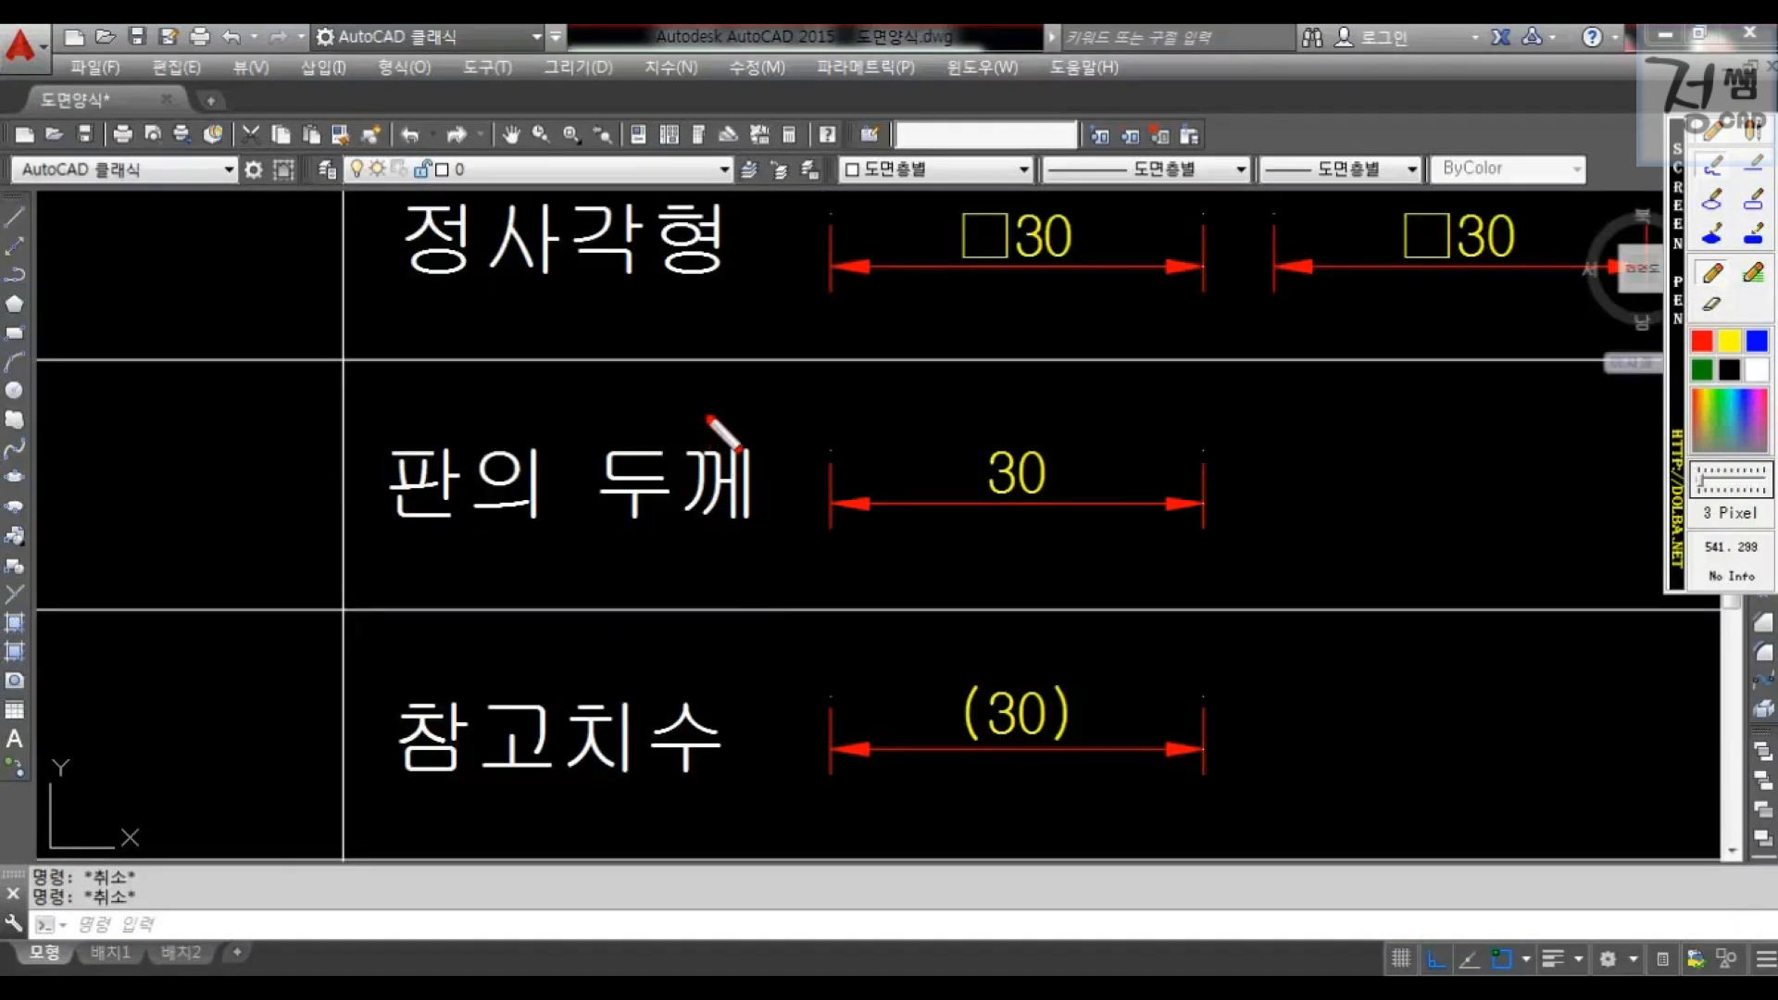
- Add the suffix t to the 30 dimension in the plate thickness (판의 두께) row
left_click_drag(707, 416, 803, 401)
double_click(1022, 488)
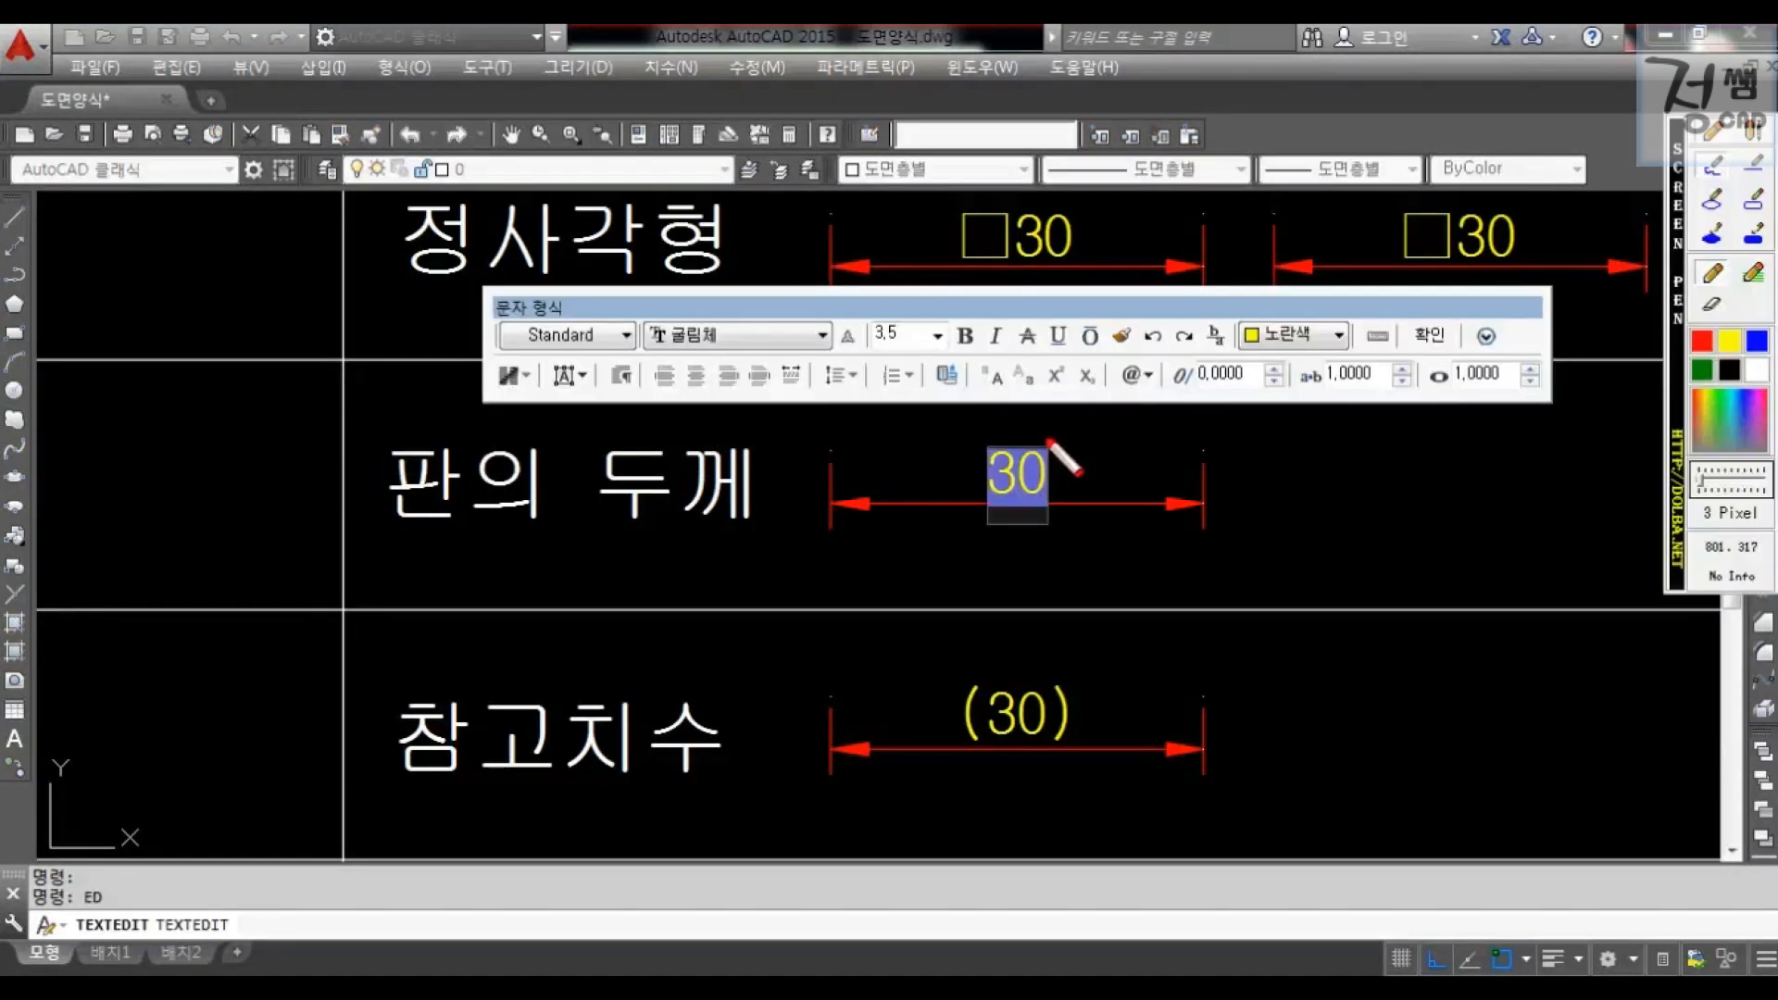
type("t")
left_click_drag(1046, 426, 1097, 407)
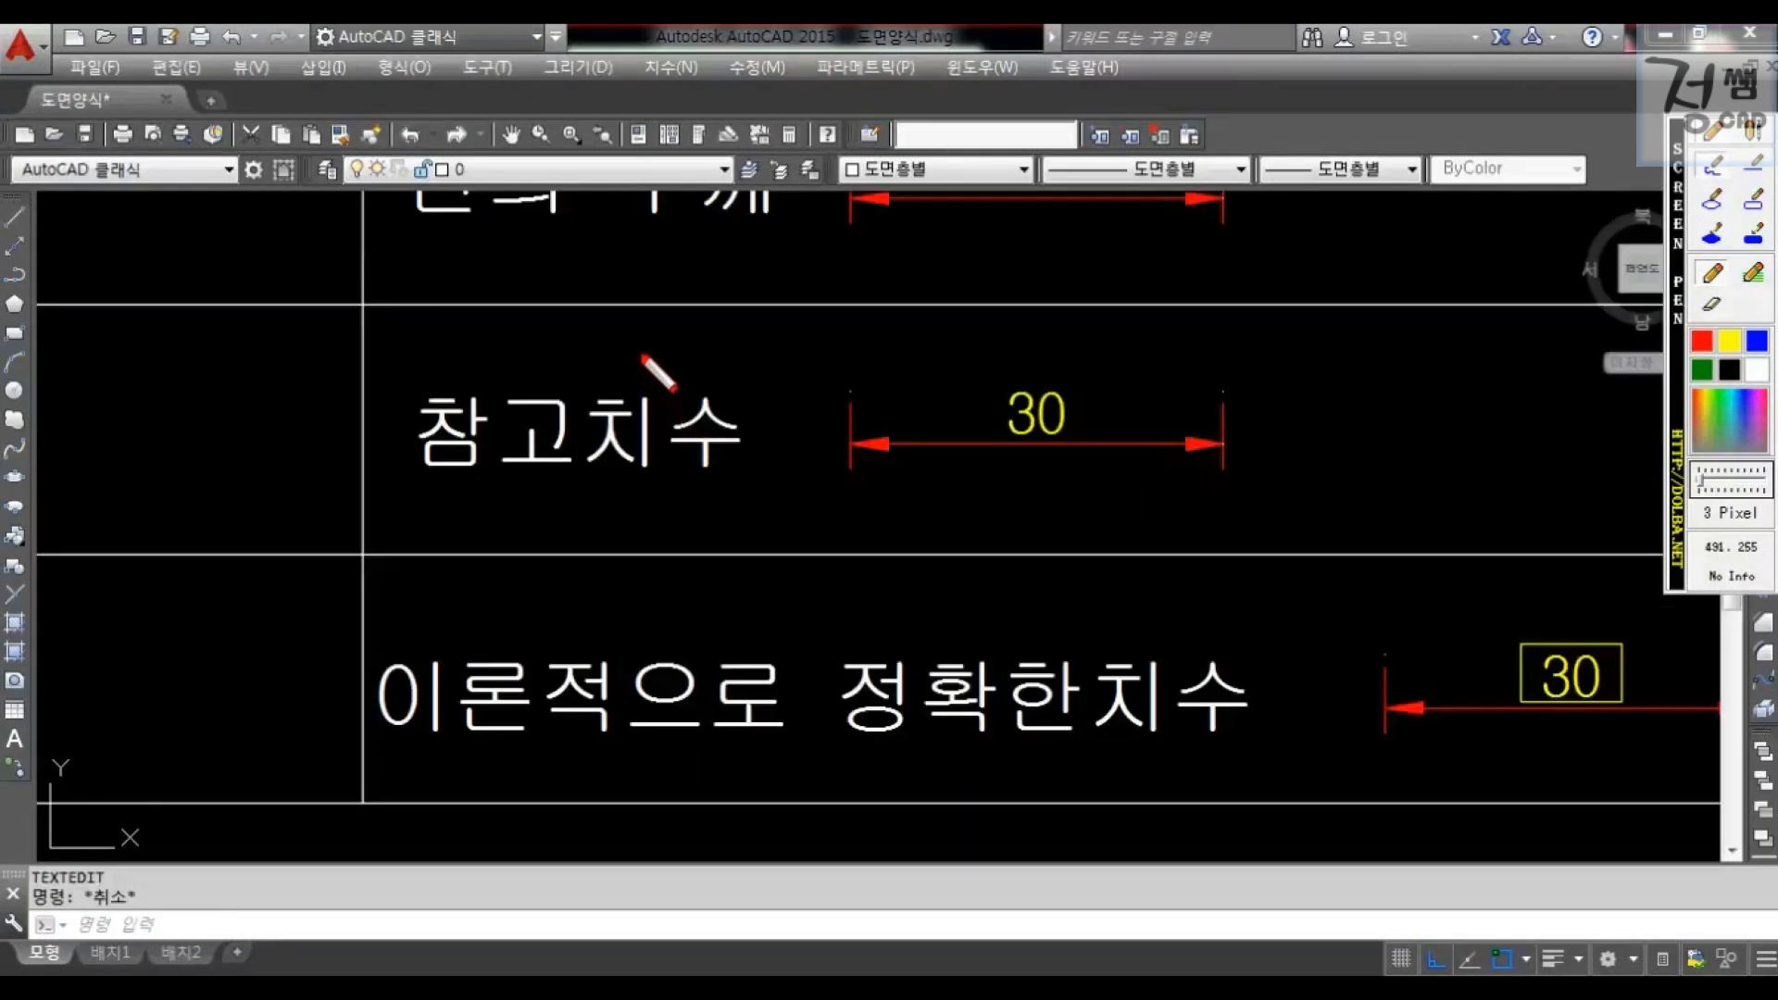
- Enclose the 30 dimension text in the reference dimension (참고치수) row in parentheses
left_click_drag(642, 355, 765, 331)
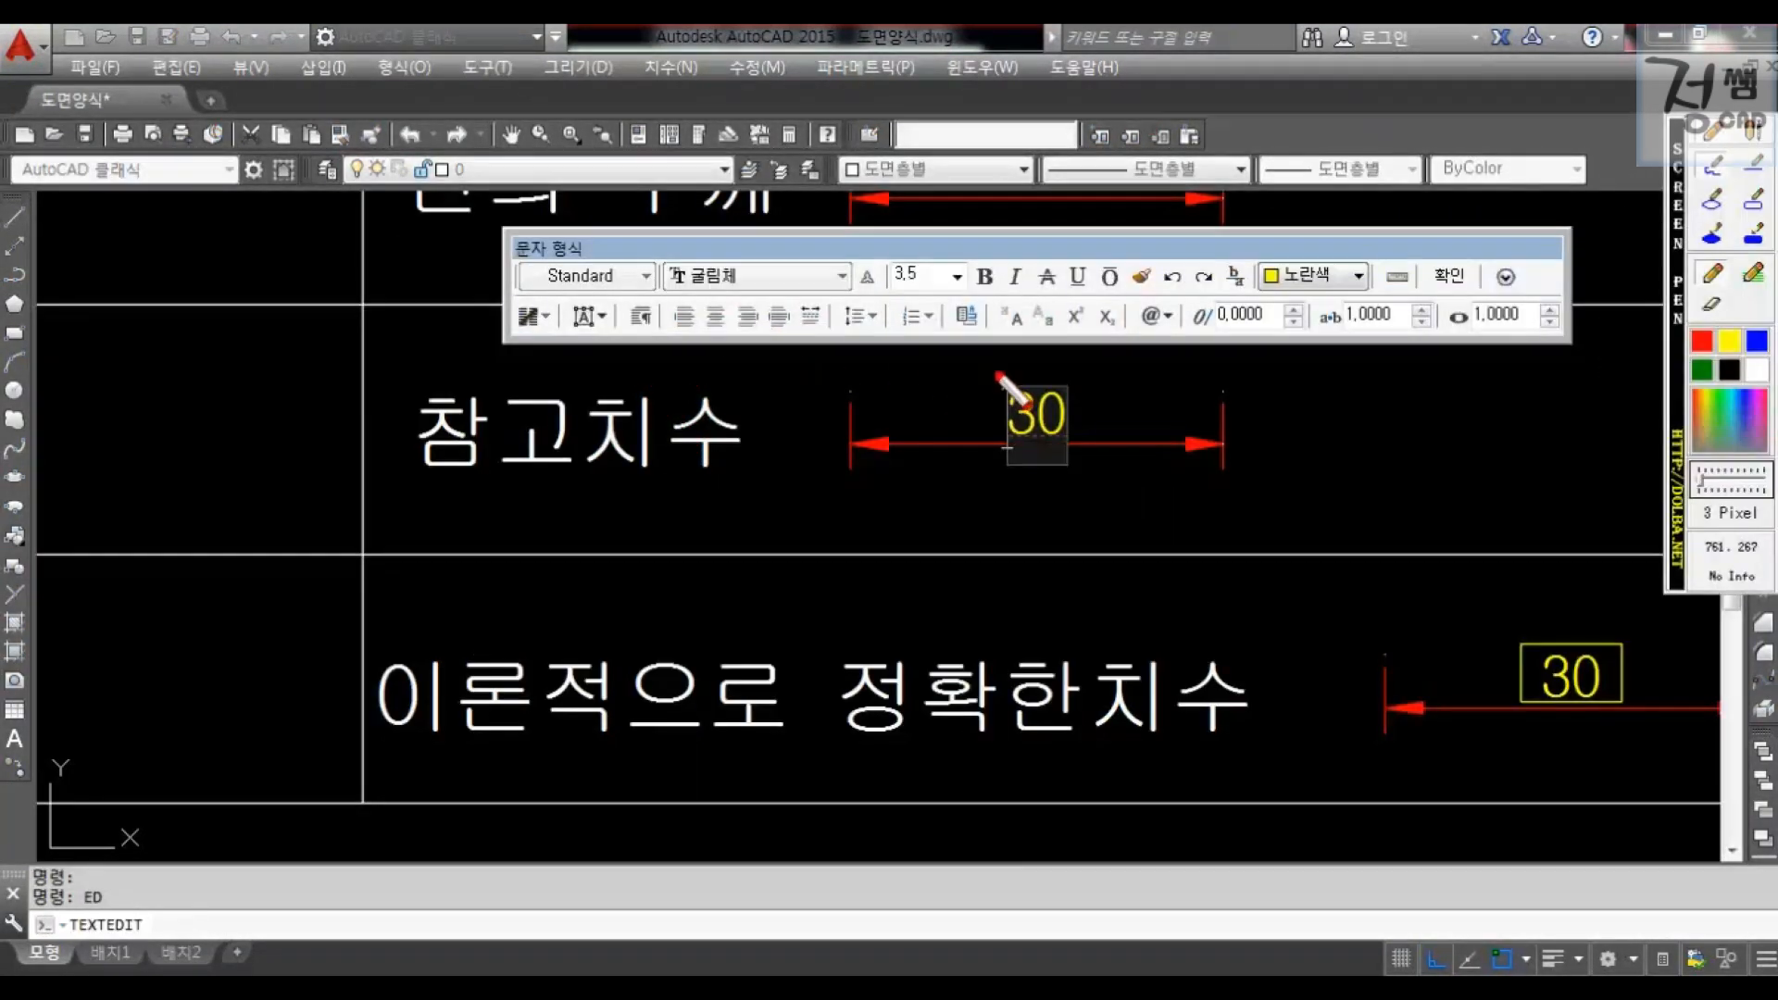
left_click_drag(1000, 375, 1079, 351)
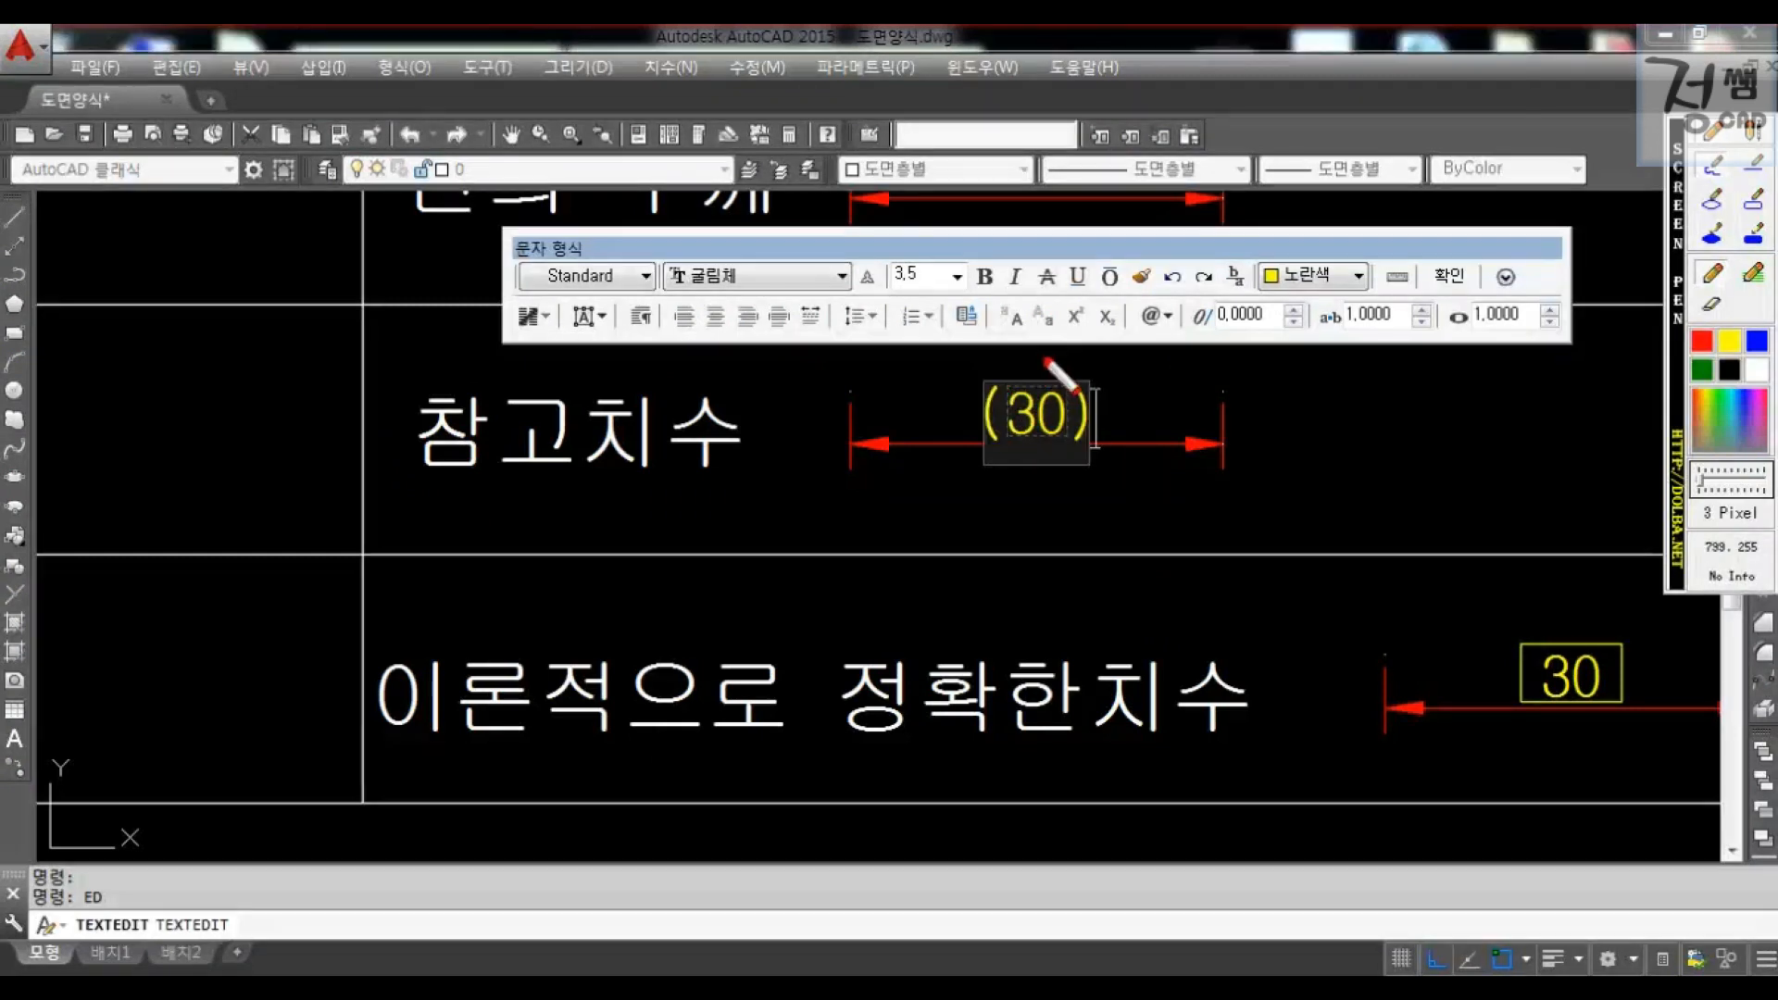
left_click_drag(1044, 359, 1100, 343)
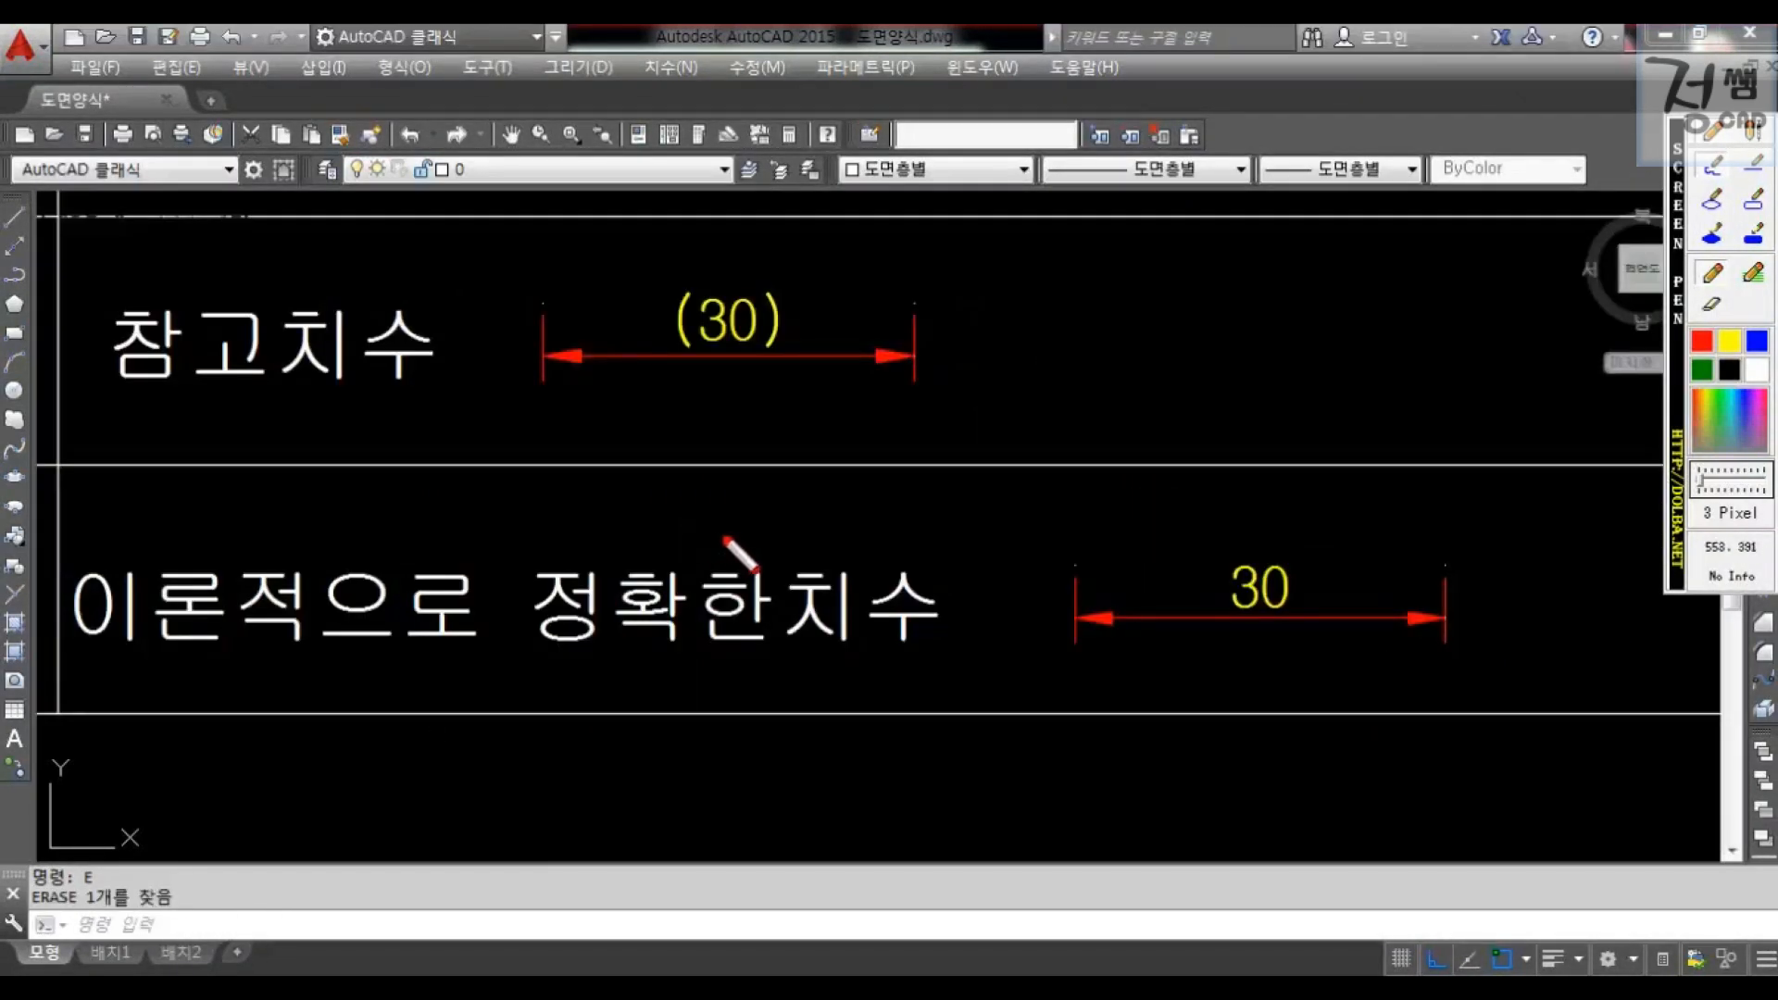
- Draw a rectangle around the 30 dimension text in the theoretically exact dimension (이론적으로 정확한치수) row
mouse_move(728, 509)
left_mouse_down()
mouse_move(741, 537)
mouse_move(861, 468)
left_mouse_up()
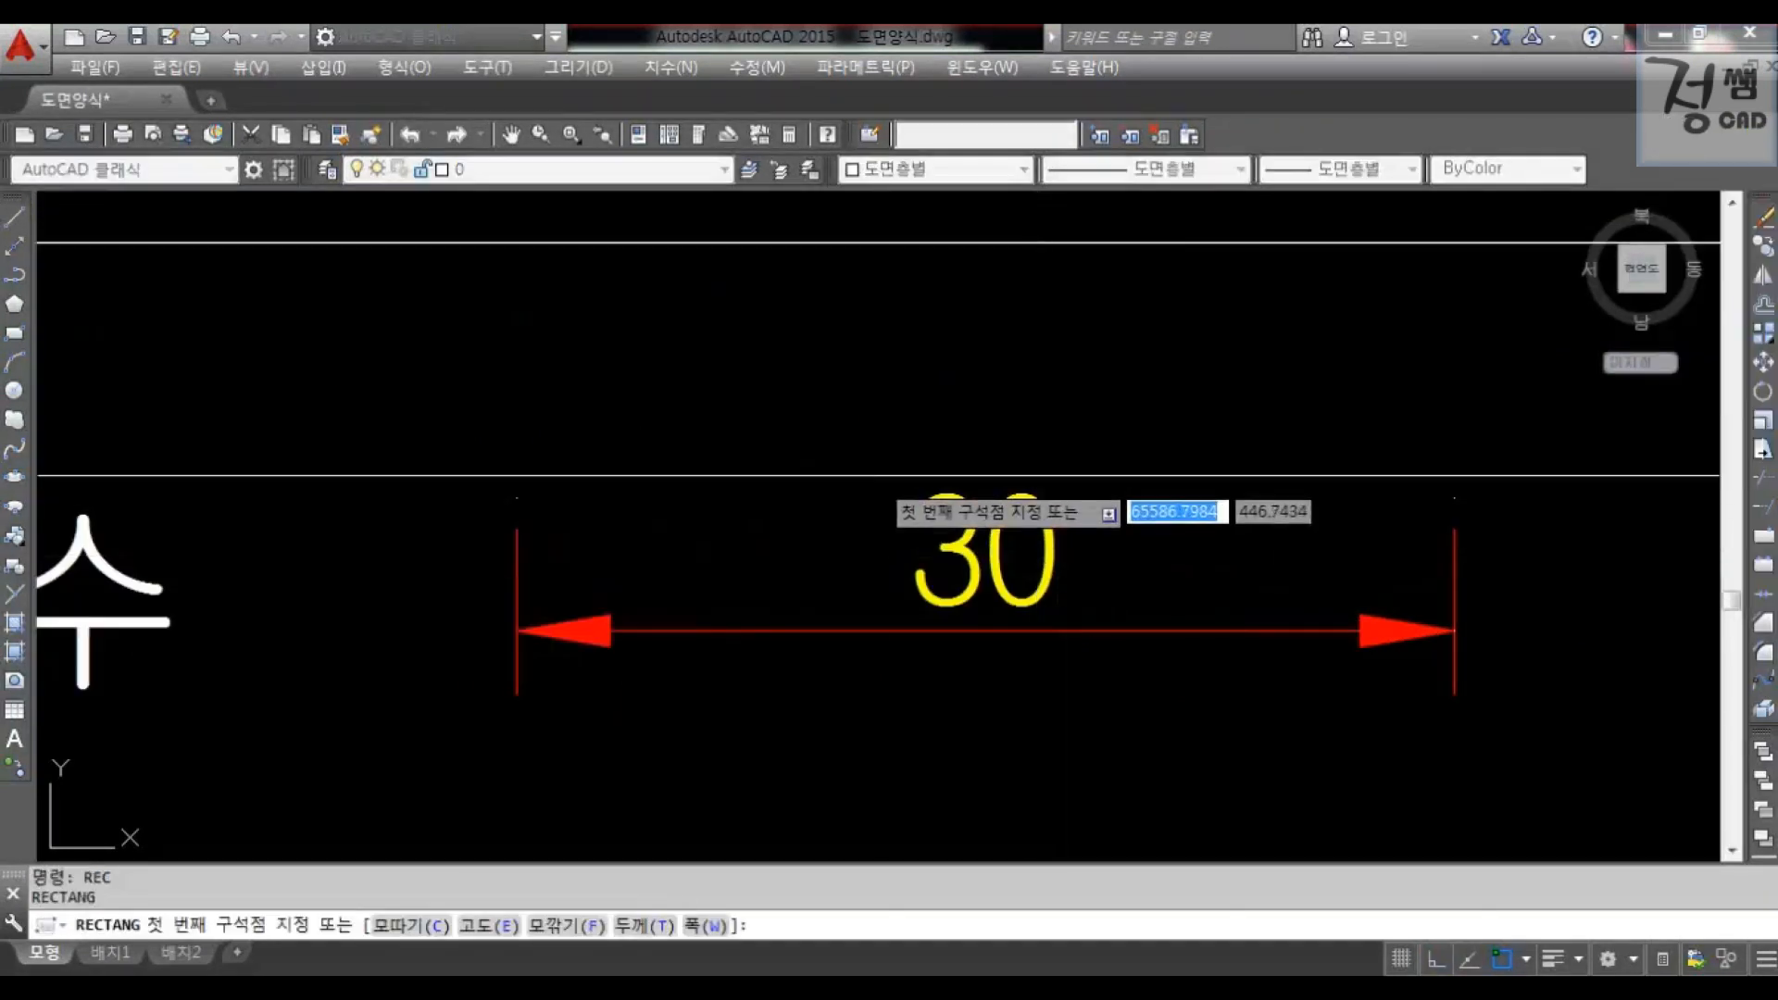
left_click(880, 472)
left_click(1075, 618)
key("Escape")
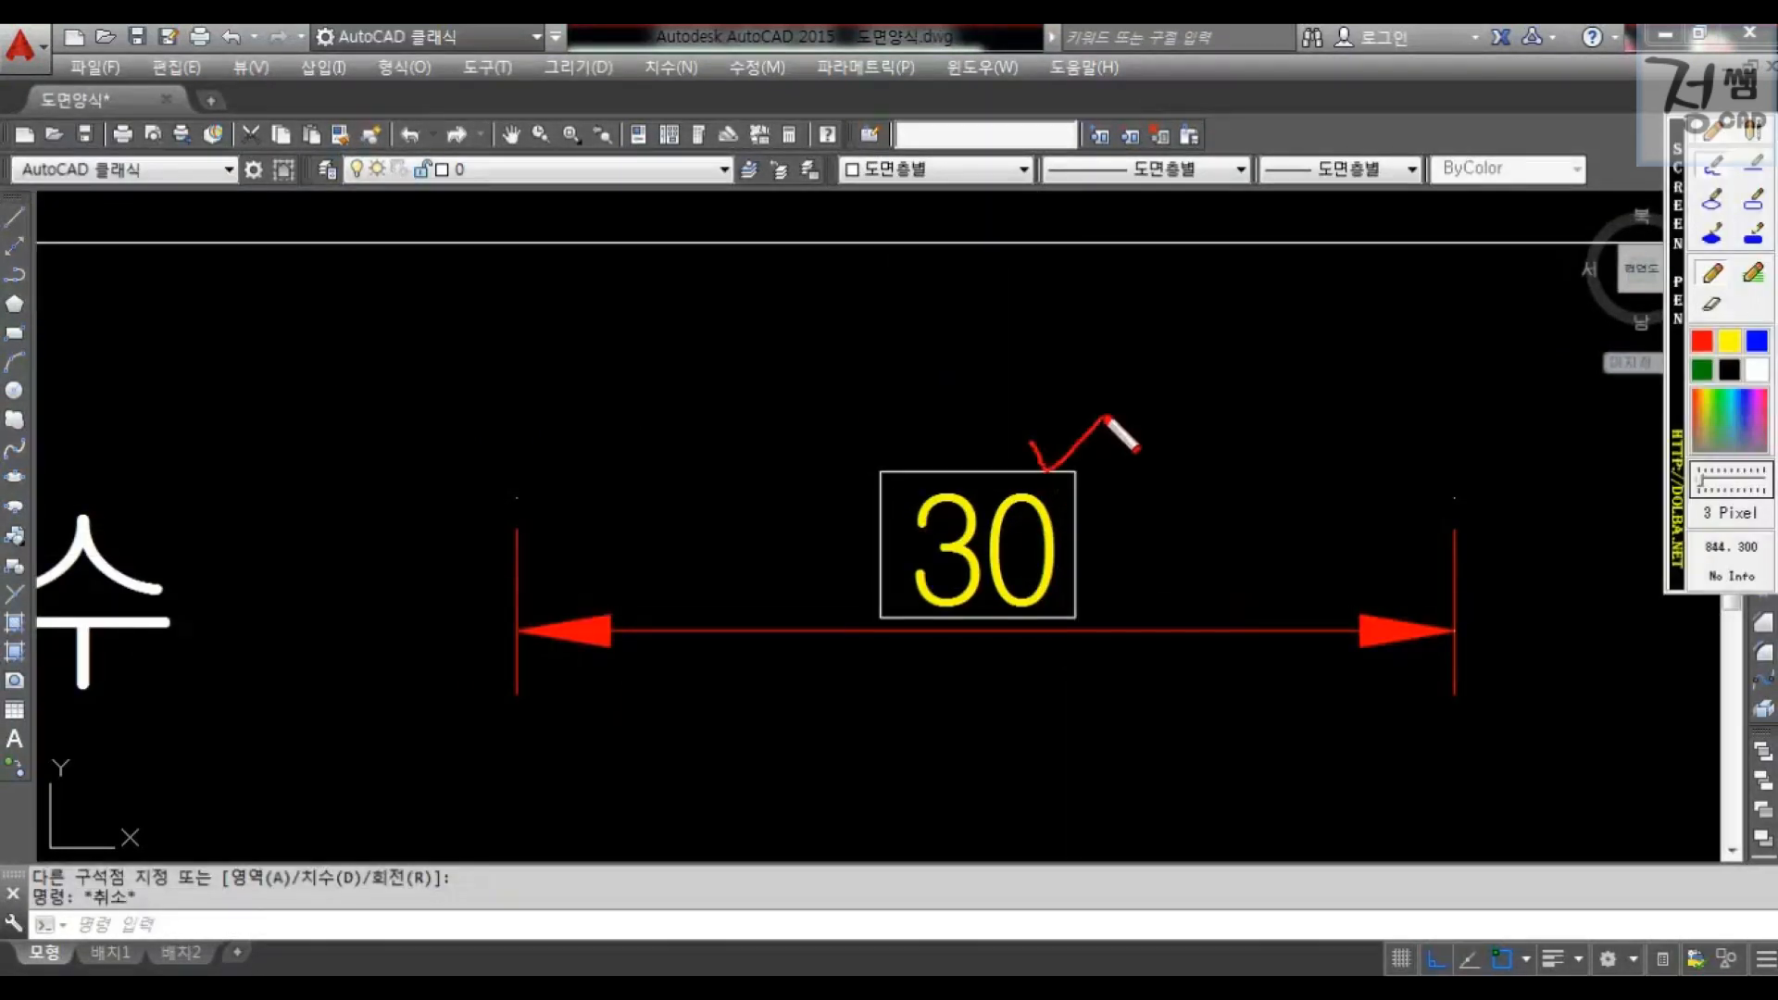
mouse_move(1024, 435)
left_mouse_down()
mouse_move(1067, 446)
mouse_move(1095, 416)
left_mouse_up()
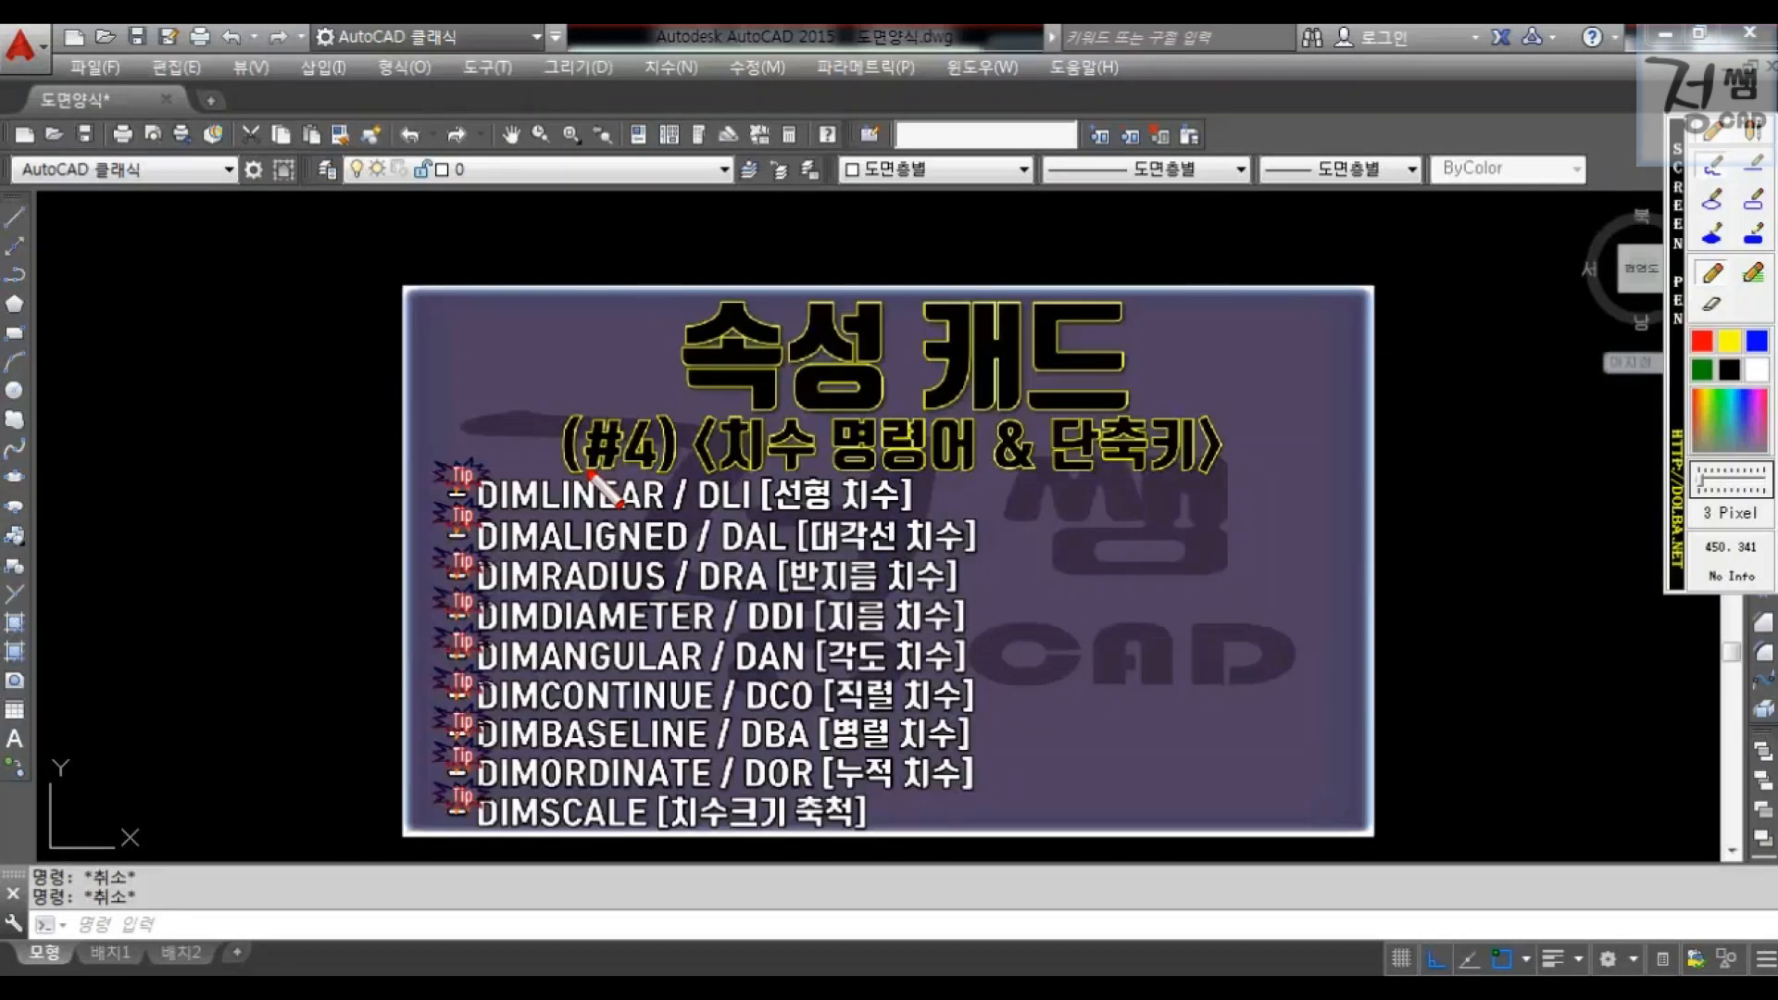
- Review the slide of dimension commands and shortcuts and the photos of milling and turning work
left_click_drag(571, 476, 1131, 476)
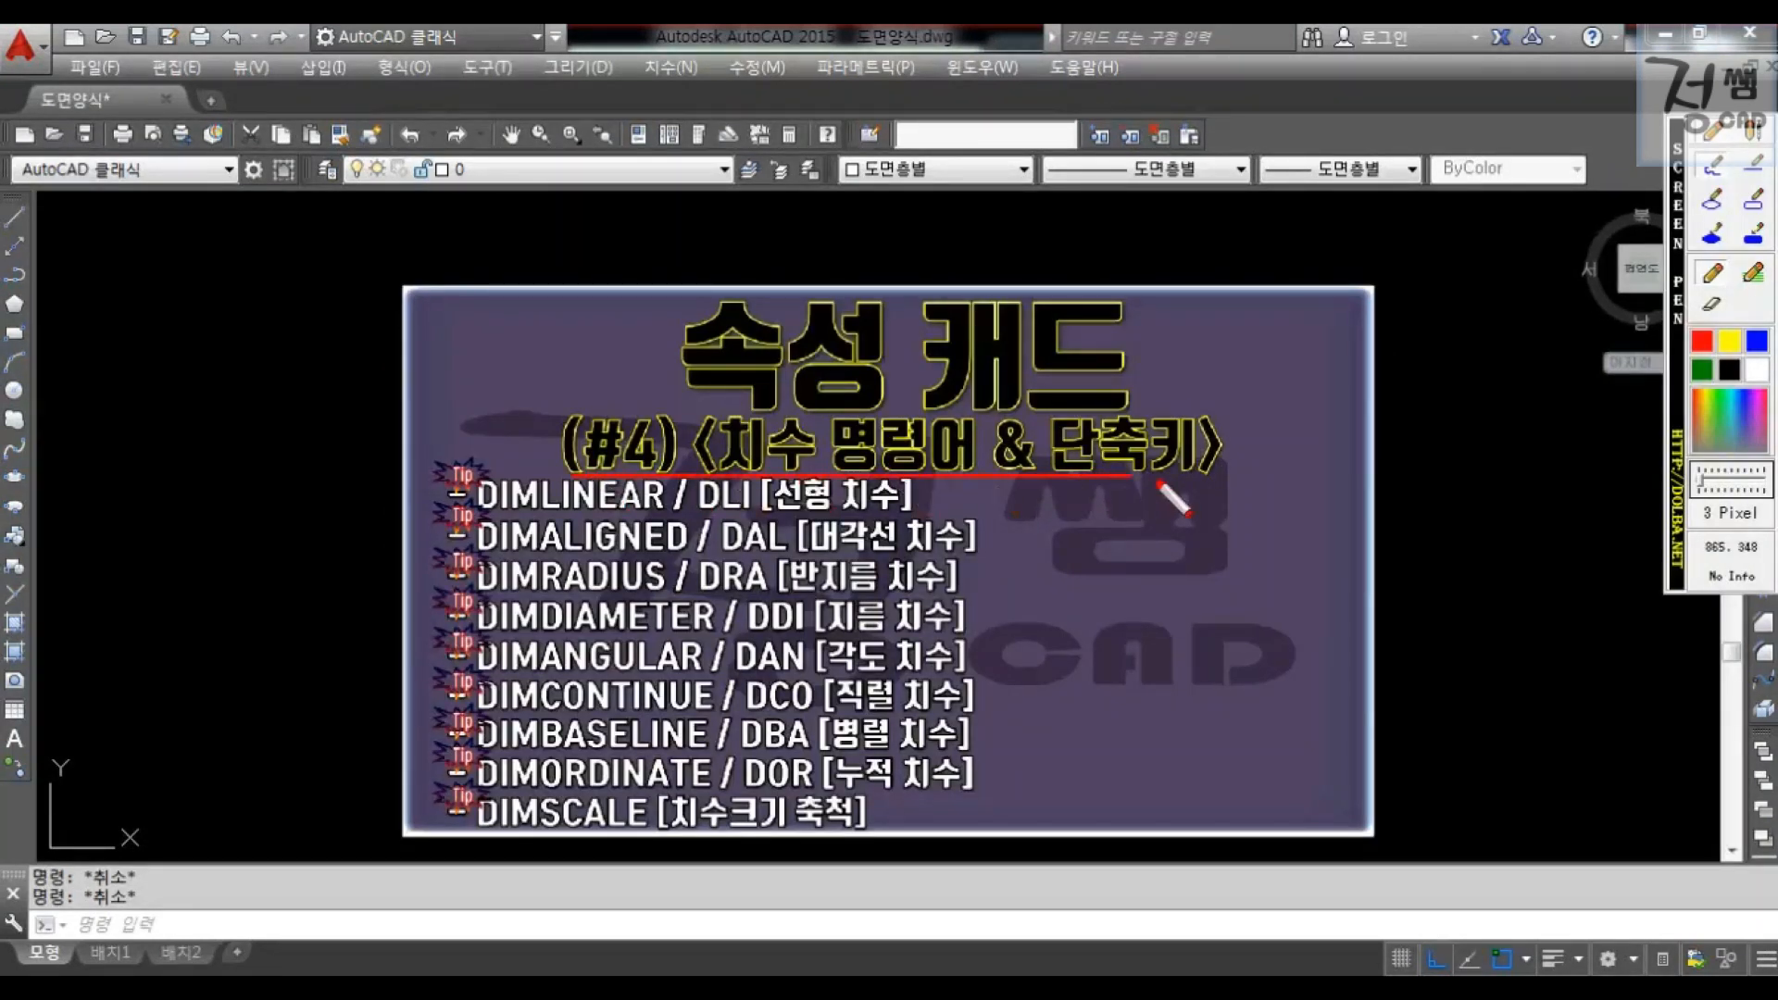
left_click_drag(1140, 396, 1191, 338)
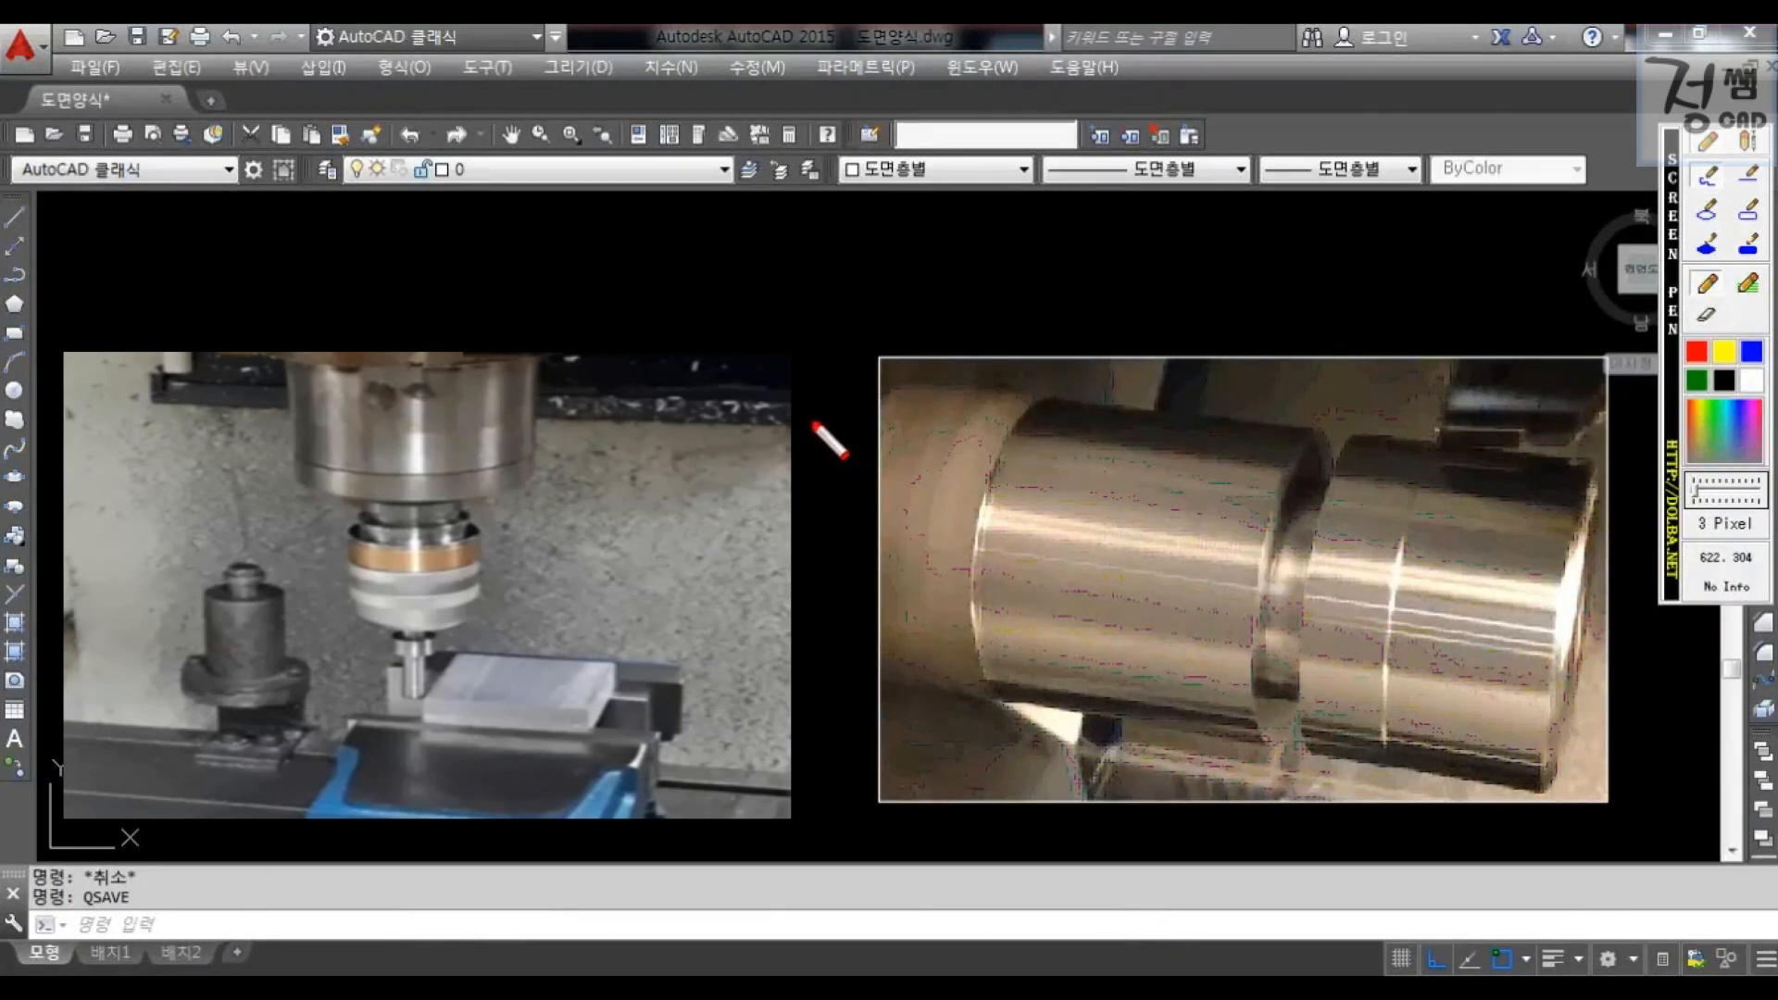
left_click_drag(1043, 298, 1201, 306)
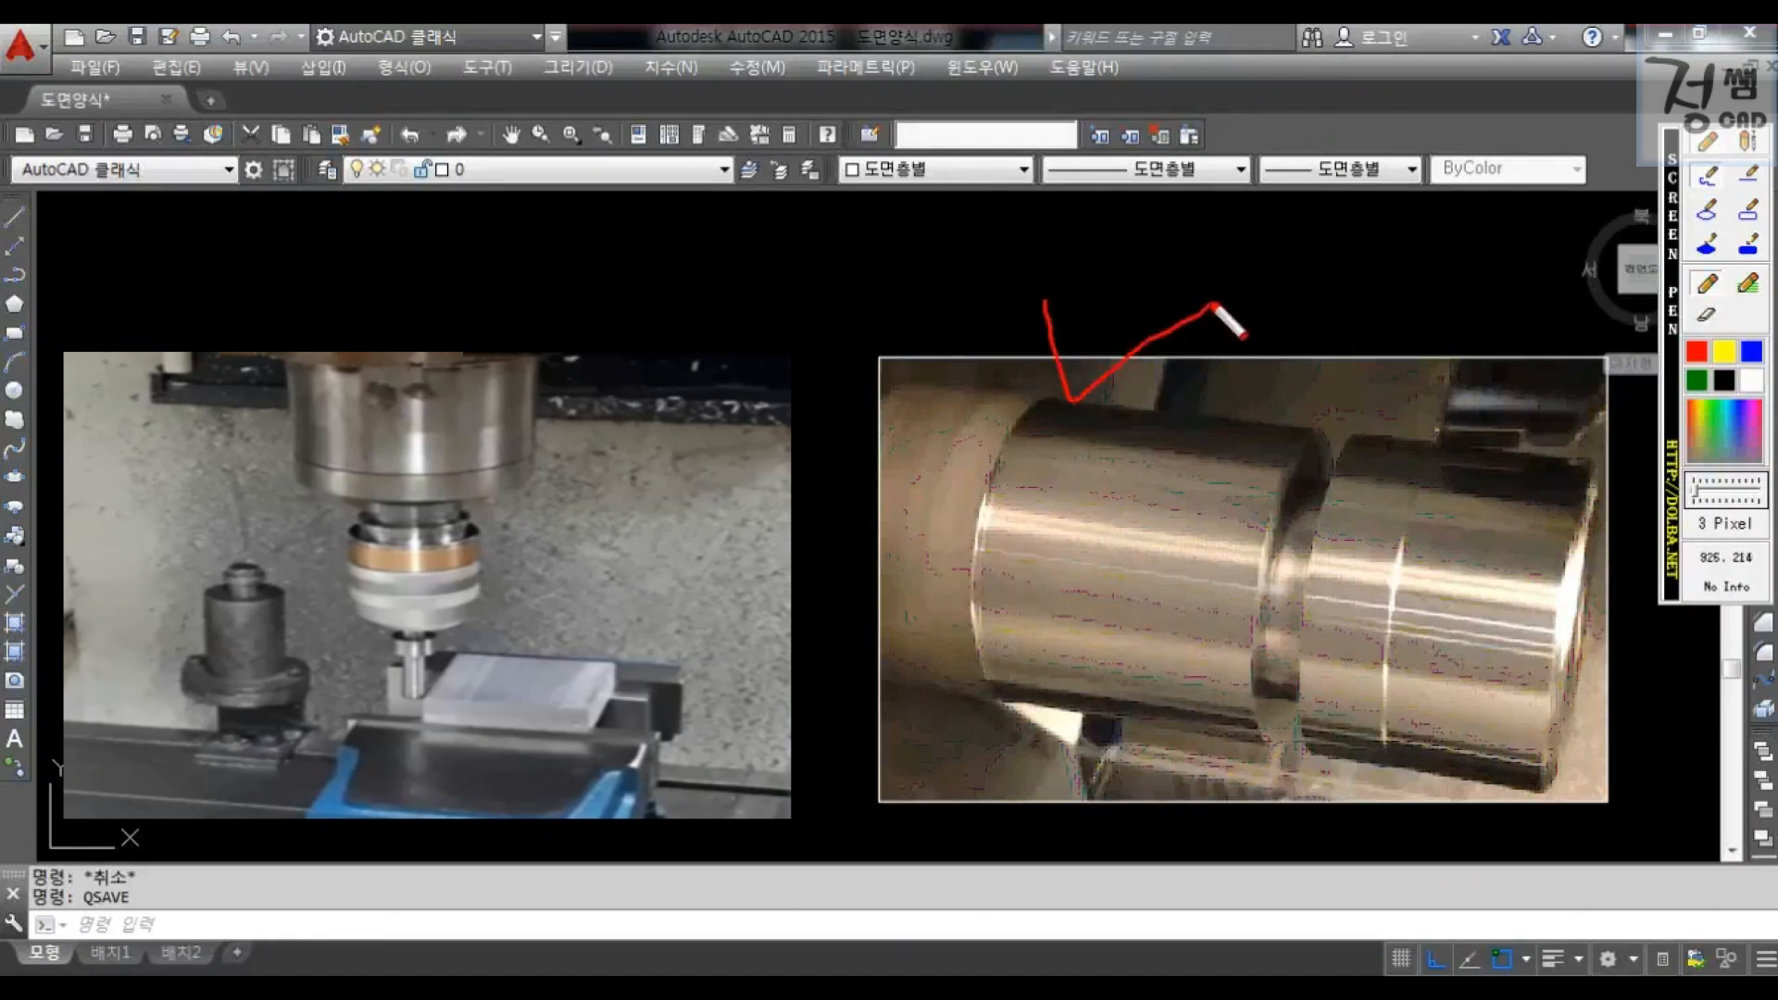
key("Escape")
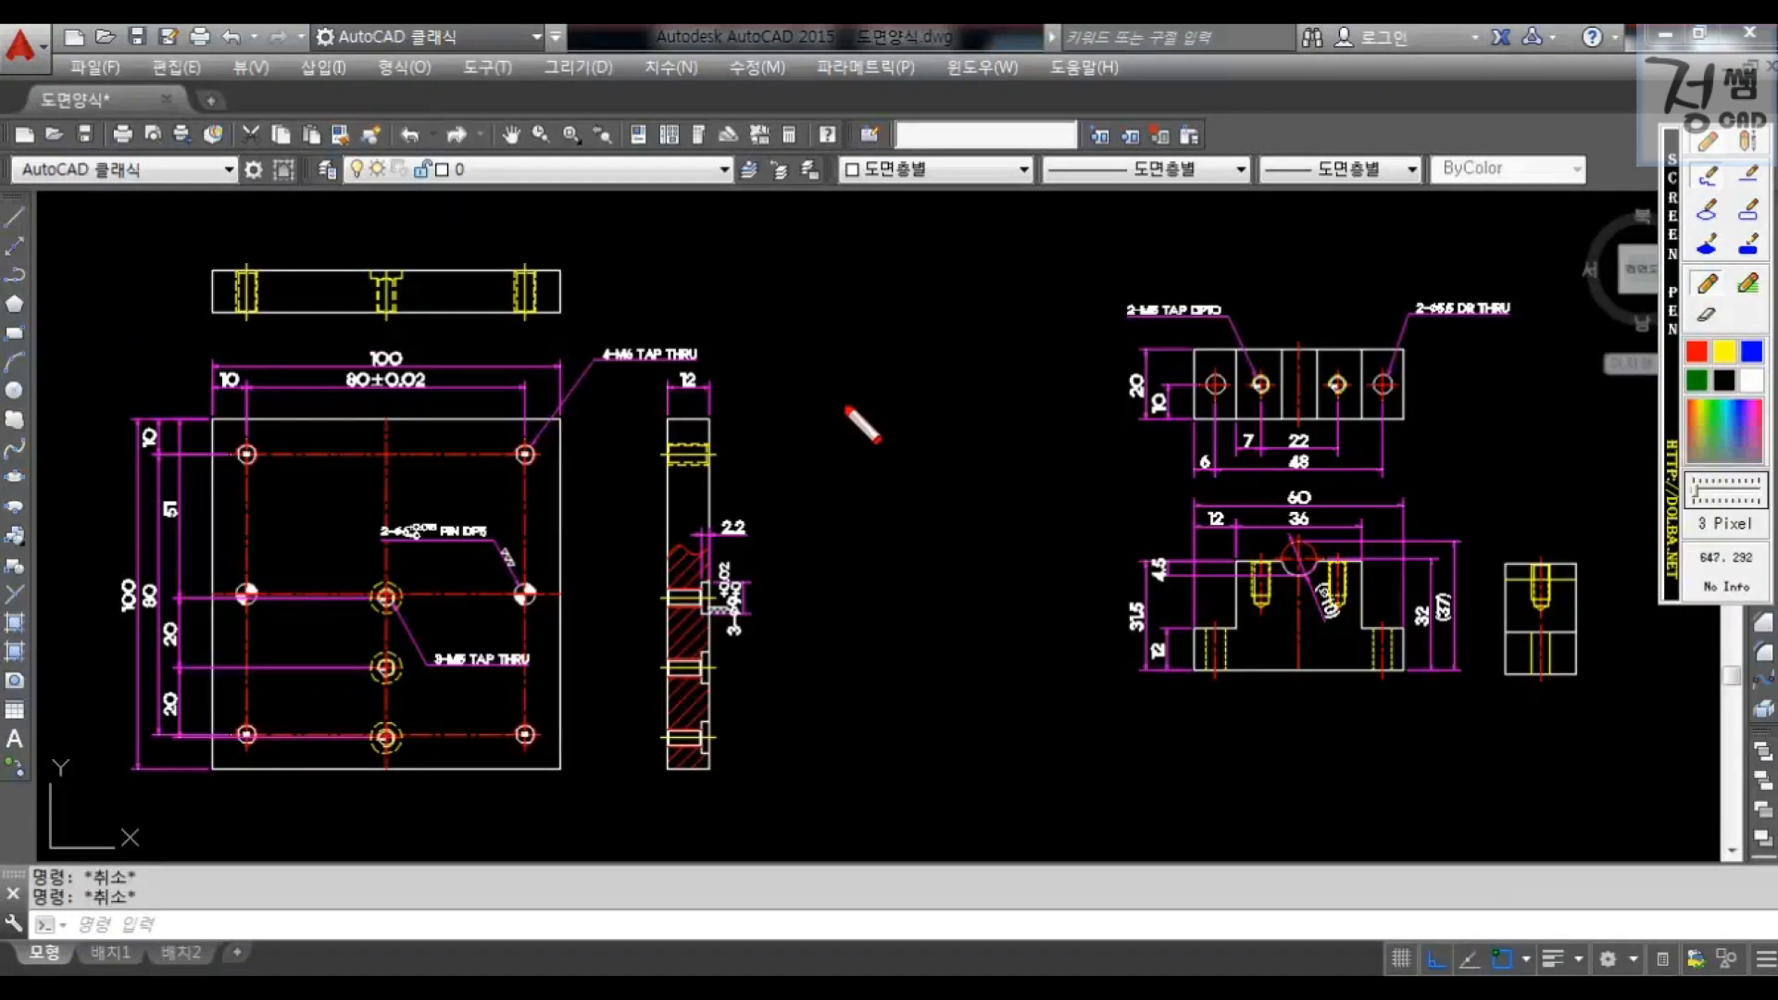
- Examine the plate and block drawings, focusing on how the plate's dimensions start from its upper-left corner
mouse_move(616, 284)
left_mouse_down()
mouse_move(634, 316)
mouse_move(691, 262)
left_mouse_up()
left_click_drag(1294, 274, 1347, 280)
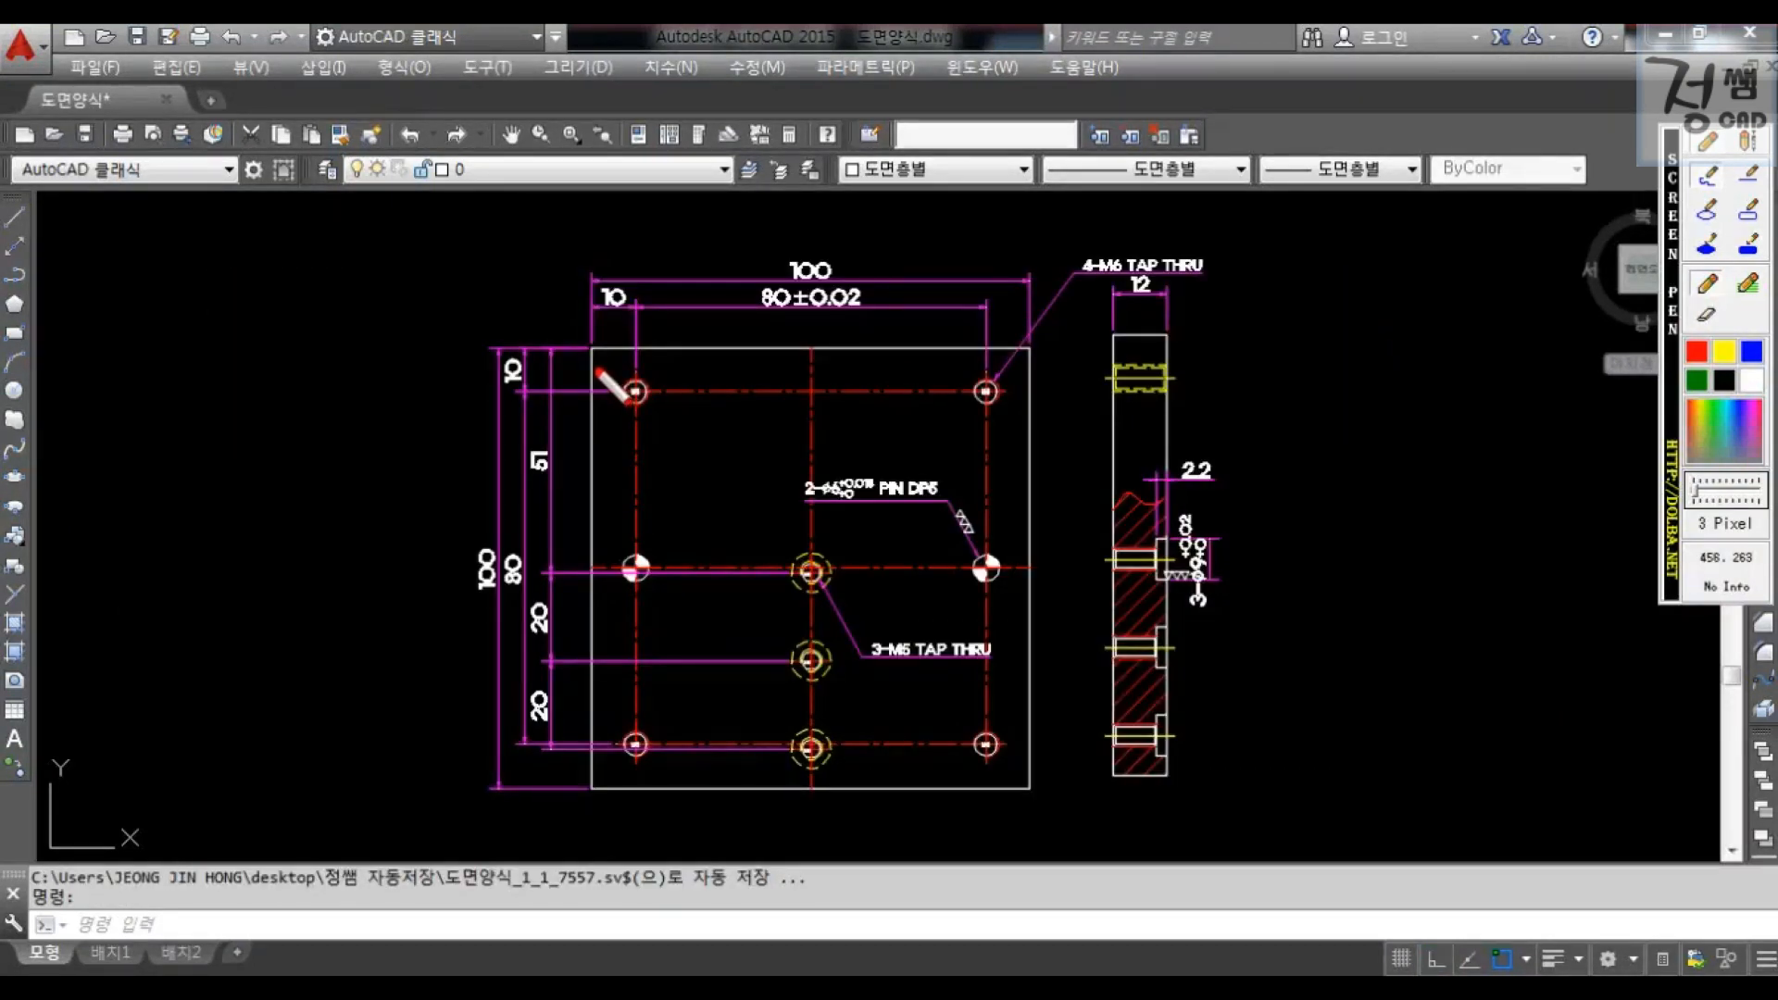
mouse_move(593, 375)
left_mouse_down()
mouse_move(573, 336)
mouse_move(620, 345)
mouse_move(602, 372)
left_mouse_up()
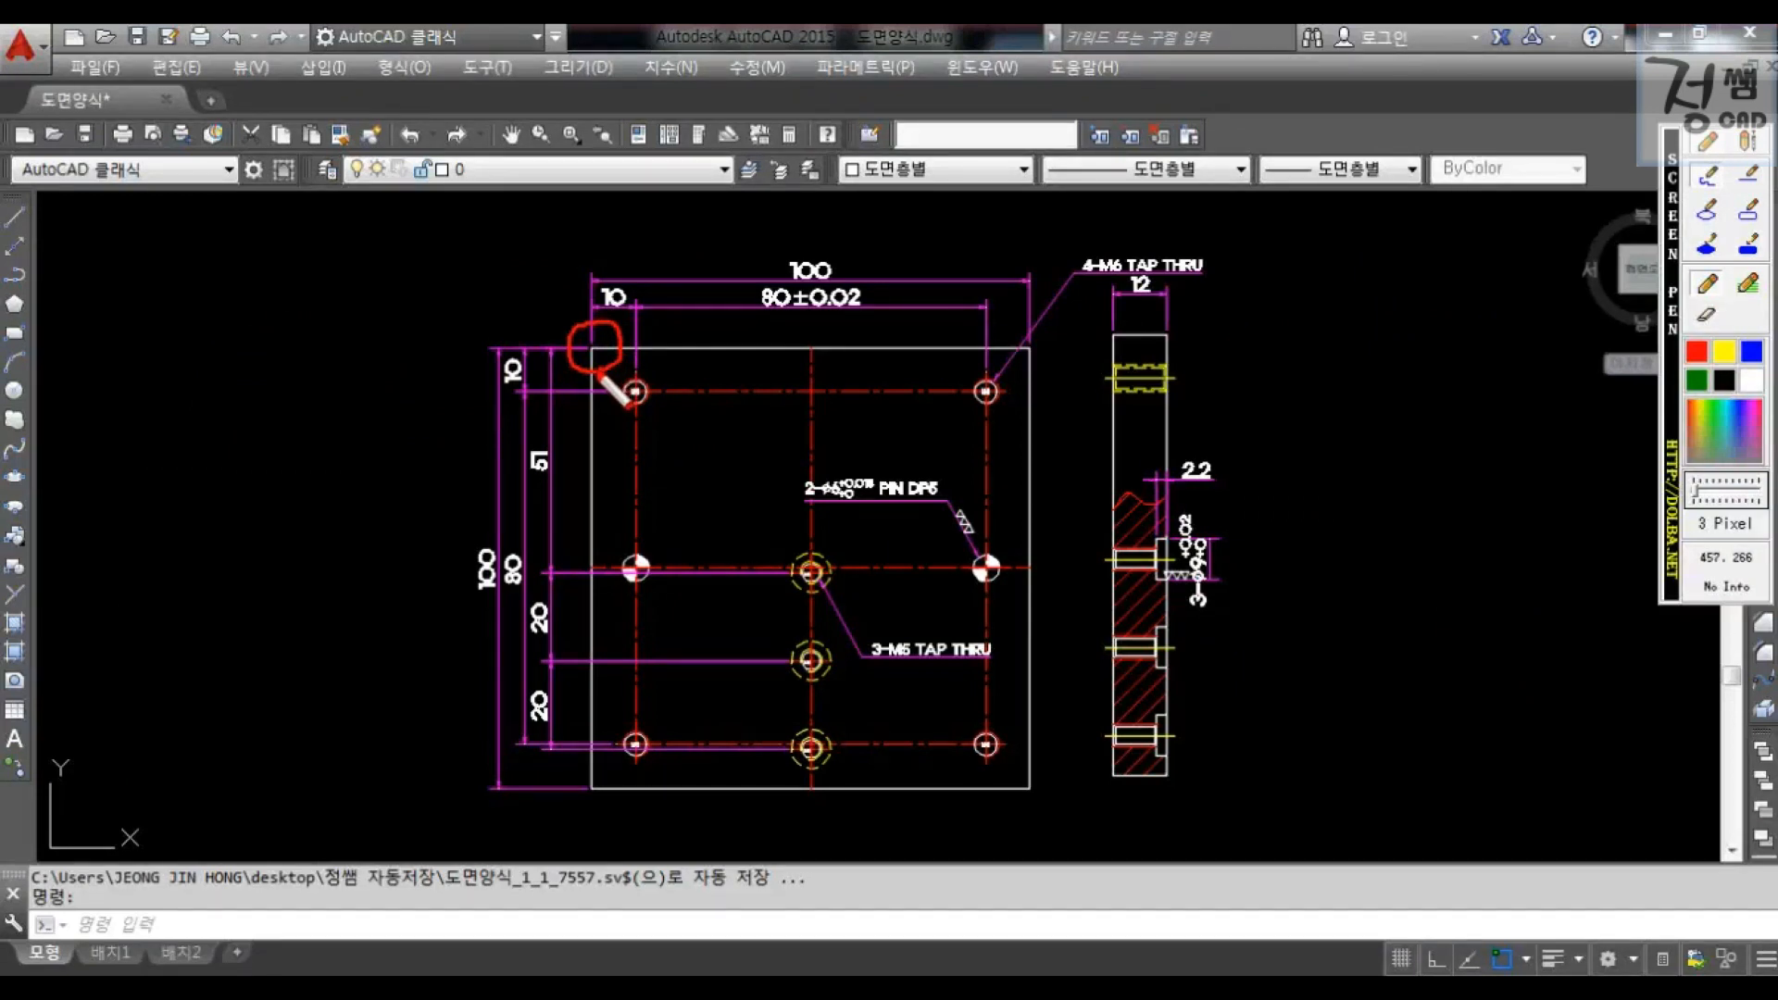
left_click_drag(638, 258, 668, 248)
left_click_drag(517, 312, 556, 297)
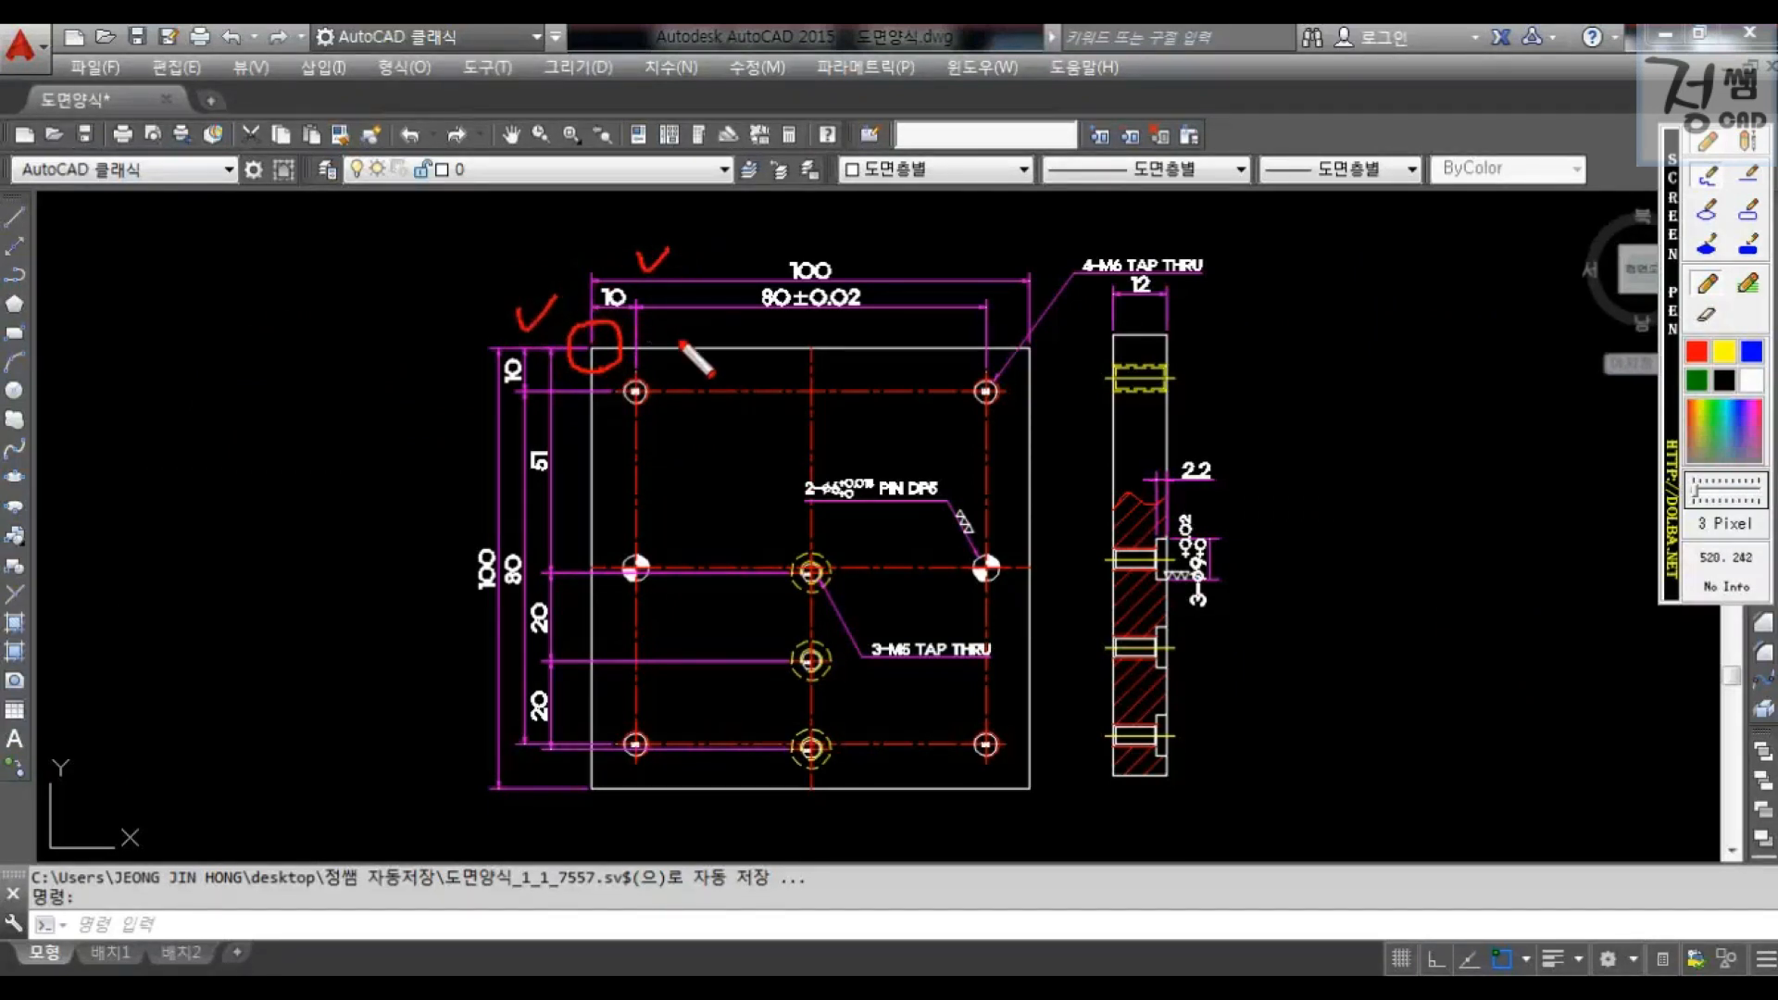
key("Escape")
key("Escape")
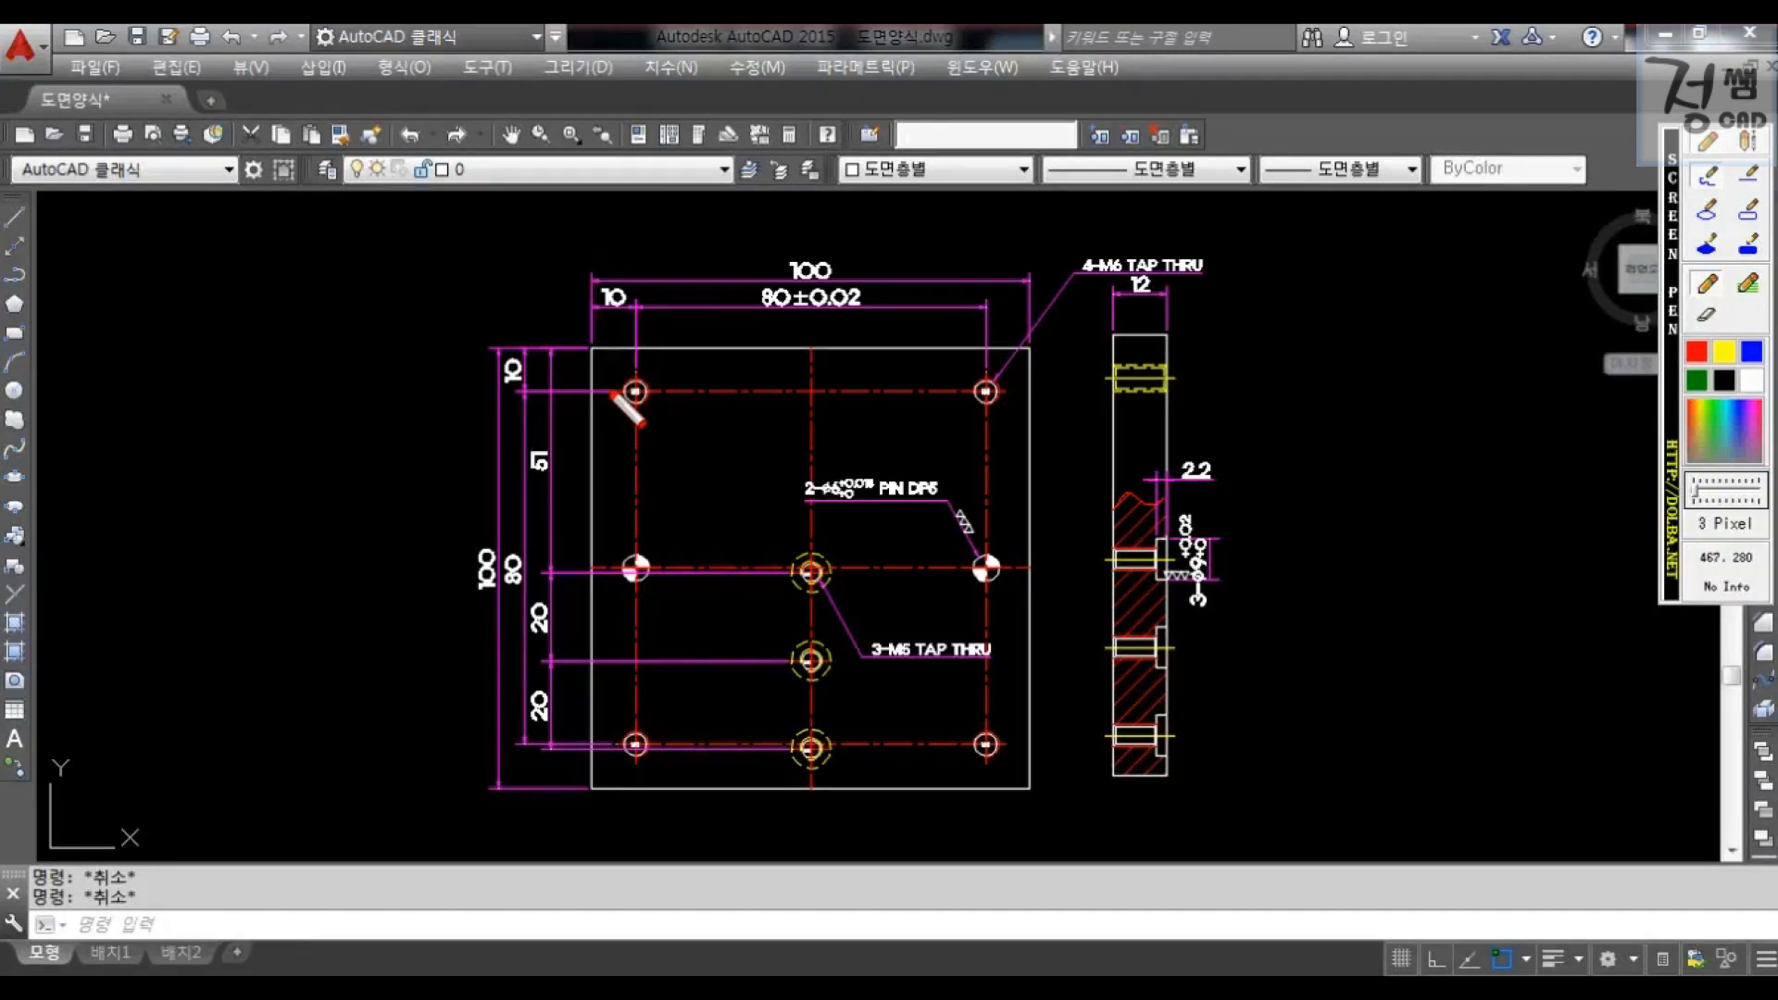
left_click_drag(584, 322, 616, 329)
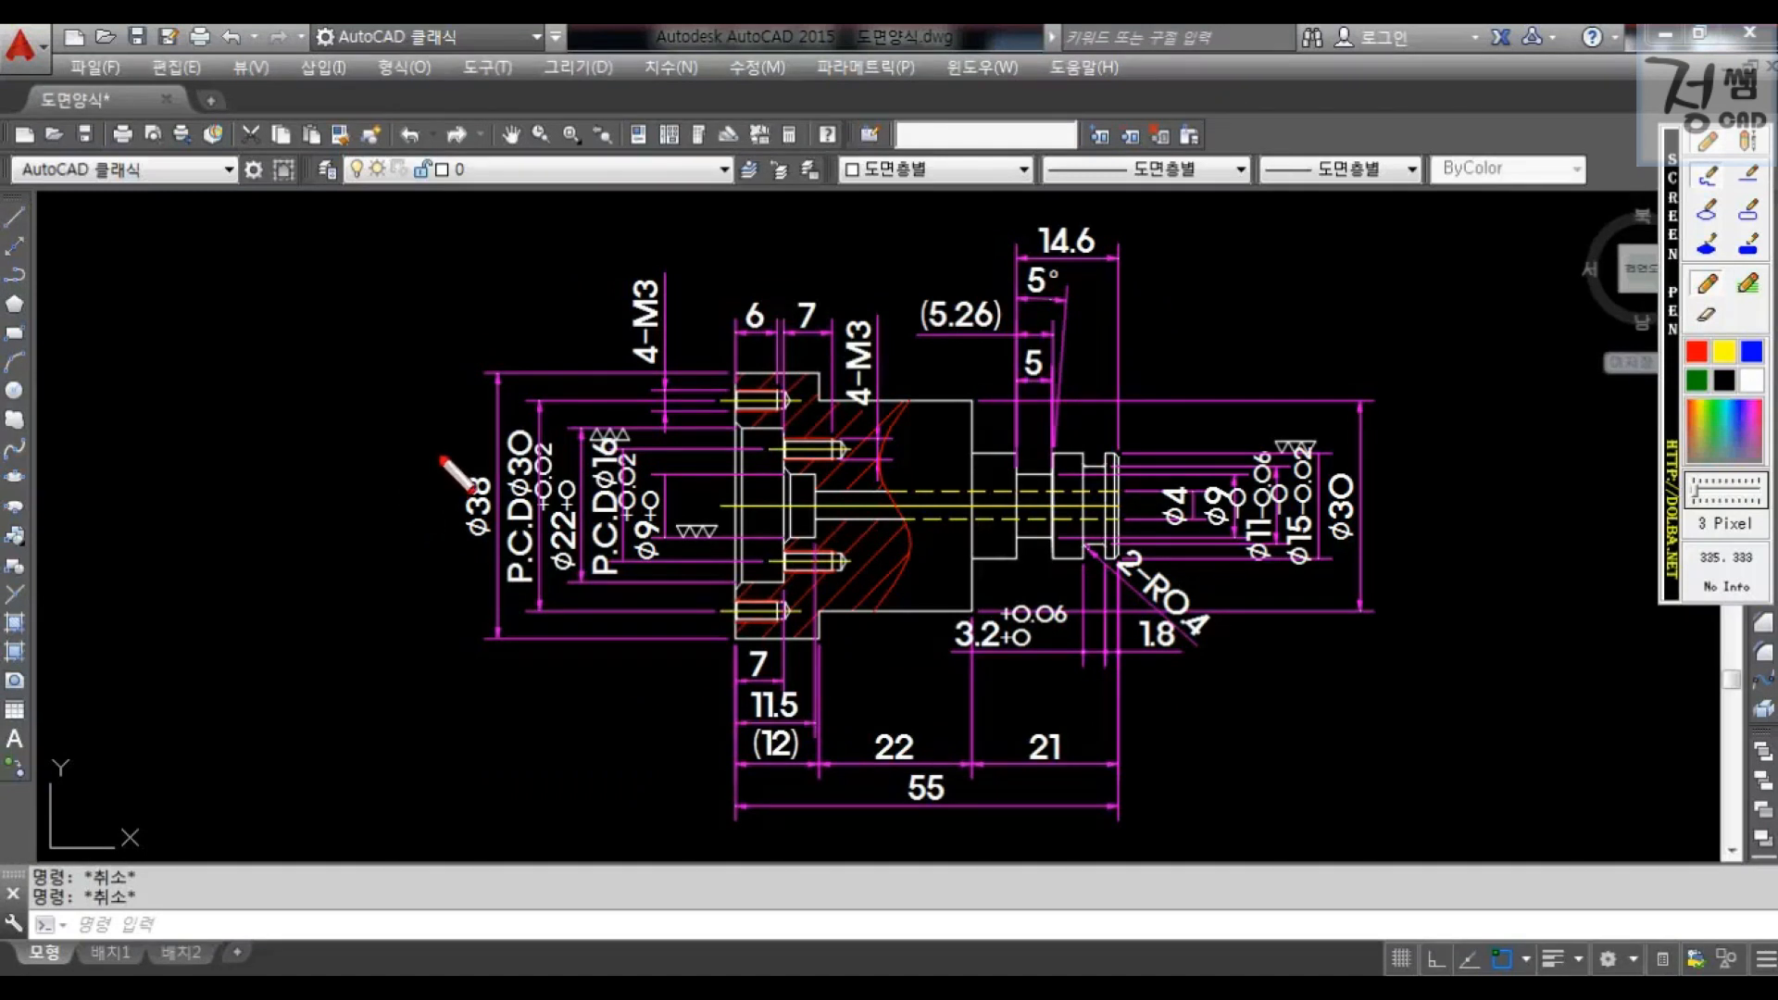
- Examine the turned part's diameter and length dimensions and the hatched stock area around its stepped outline
left_click_drag(471, 419, 527, 422)
right_click(559, 375)
left_click_drag(889, 775, 928, 757)
mouse_move(781, 637)
left_mouse_down()
mouse_move(824, 607)
mouse_move(972, 601)
mouse_move(1014, 556)
mouse_move(1122, 559)
mouse_move(1118, 490)
left_mouse_up()
left_click_drag(787, 720, 1074, 705)
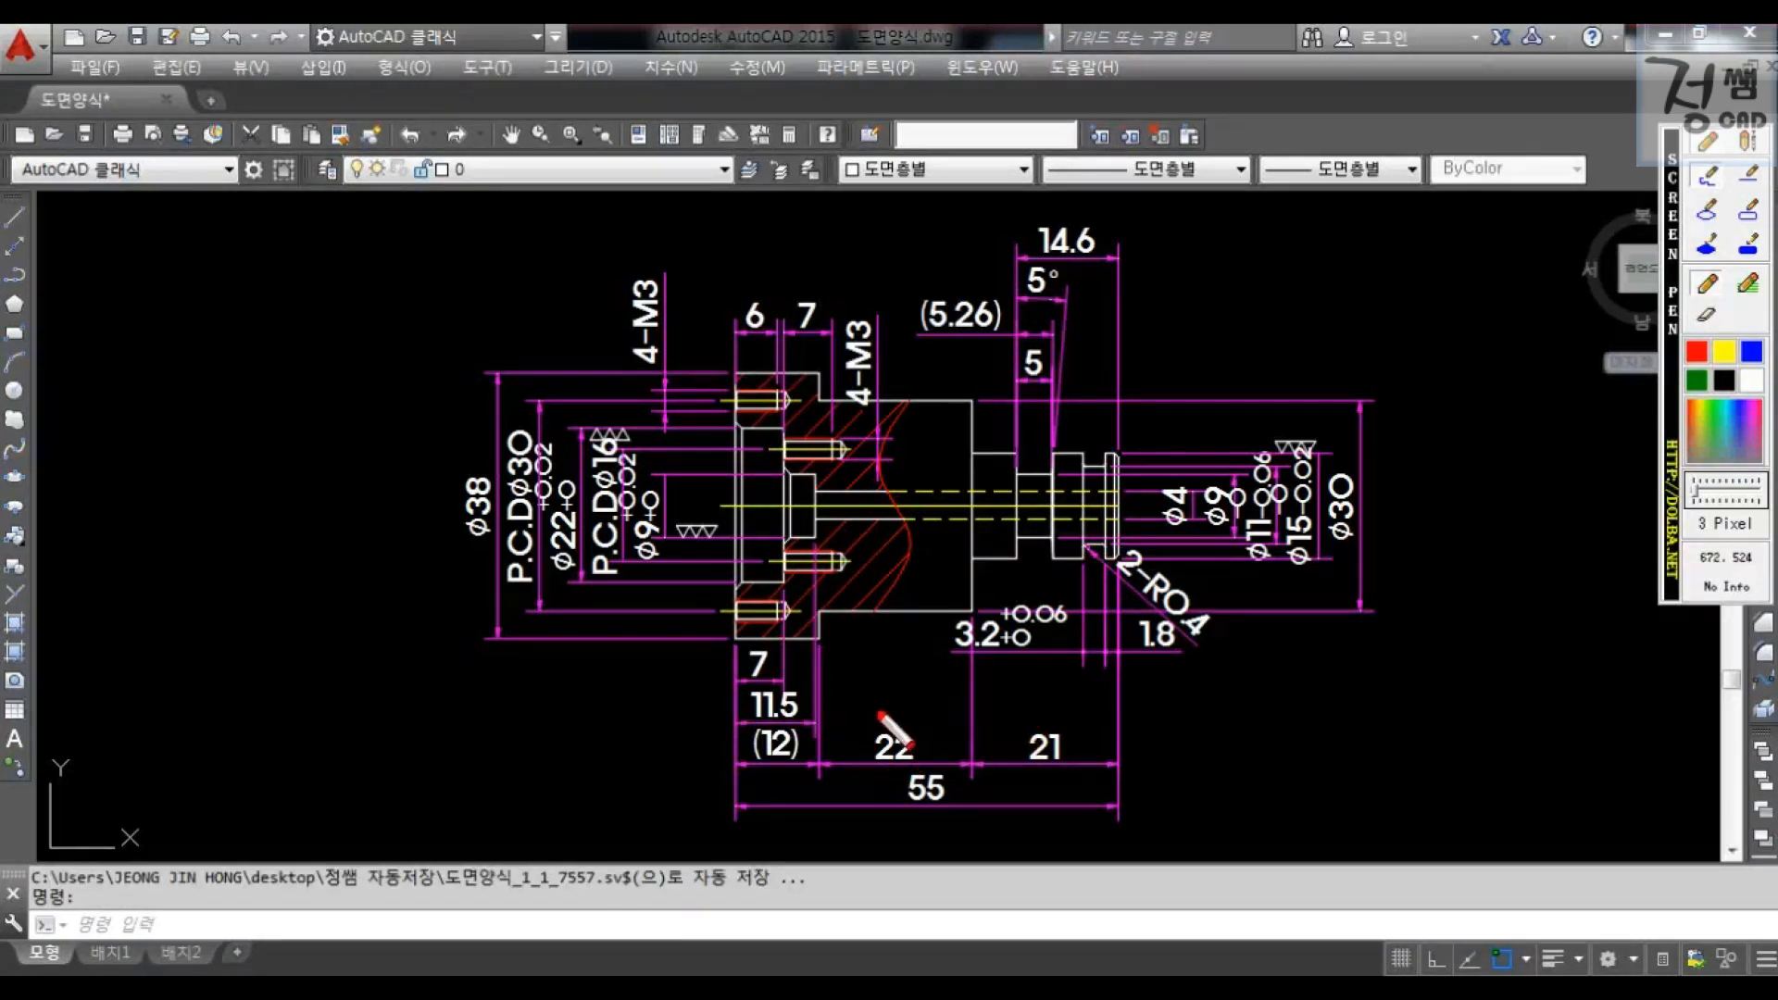
left_click_drag(719, 725, 755, 711)
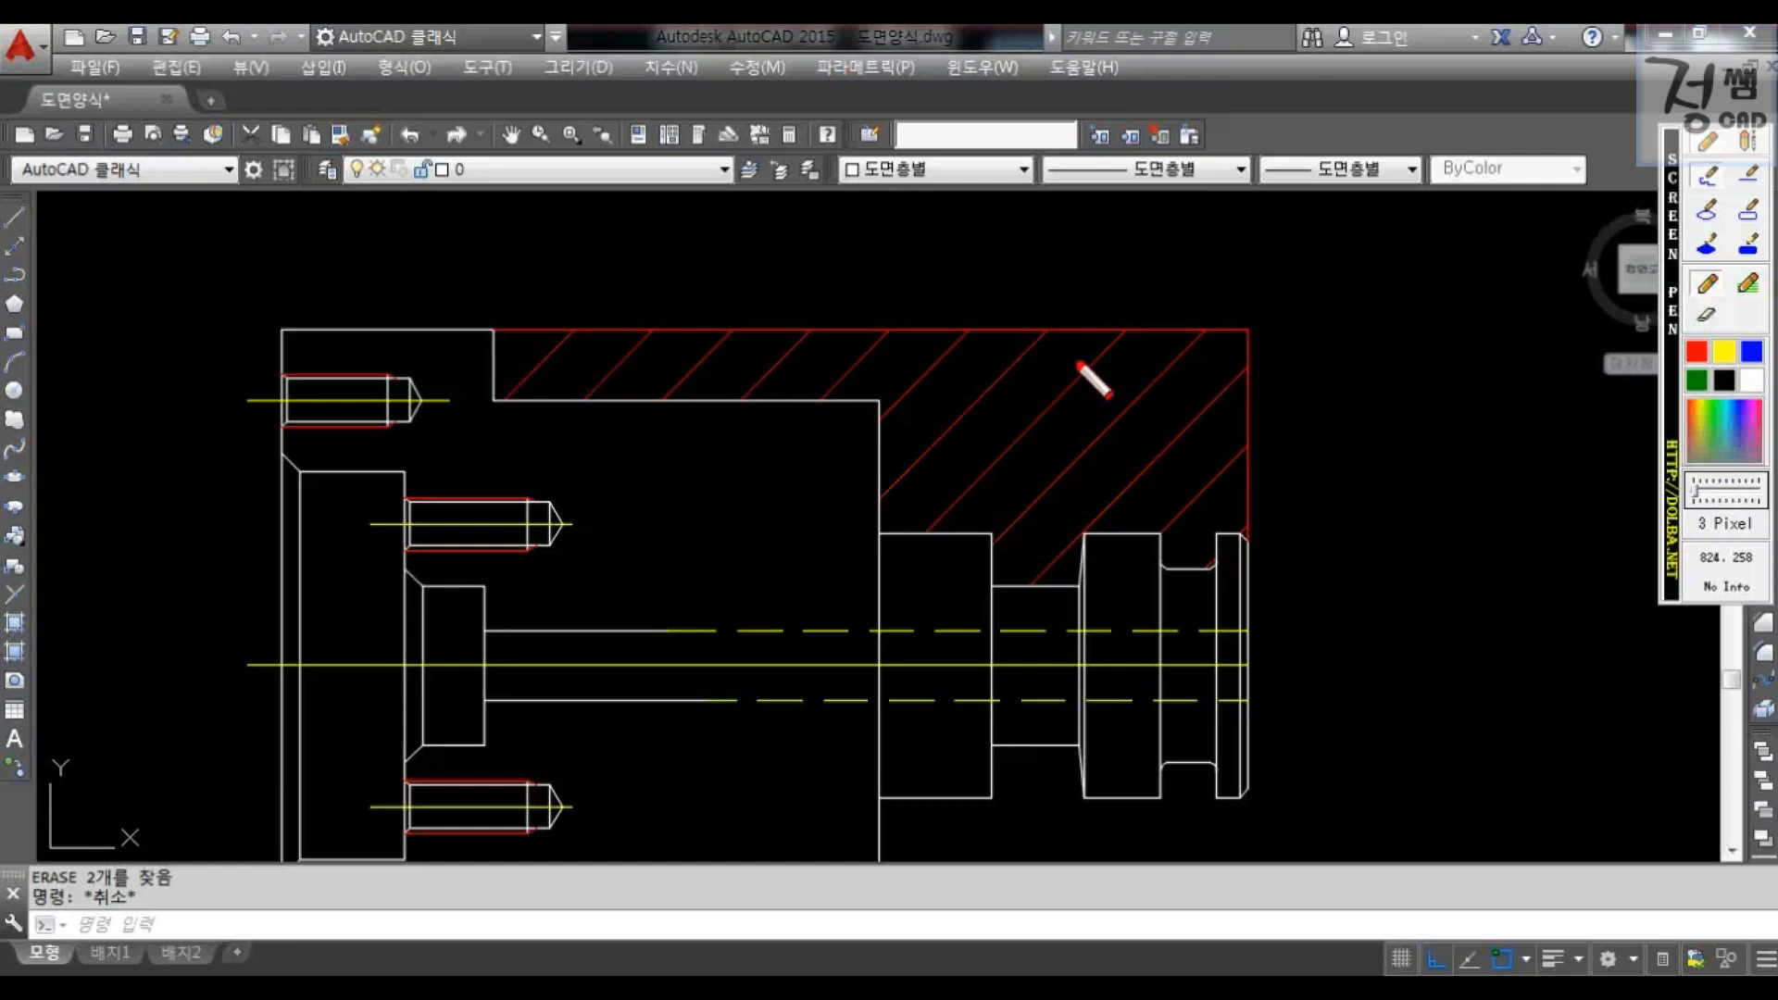
key("Escape")
mouse_move(1253, 349)
left_mouse_down()
mouse_move(972, 269)
mouse_move(1250, 389)
mouse_move(1110, 345)
mouse_move(1092, 437)
mouse_move(1139, 497)
mouse_move(1270, 437)
mouse_move(1135, 519)
mouse_move(1505, 190)
left_mouse_up()
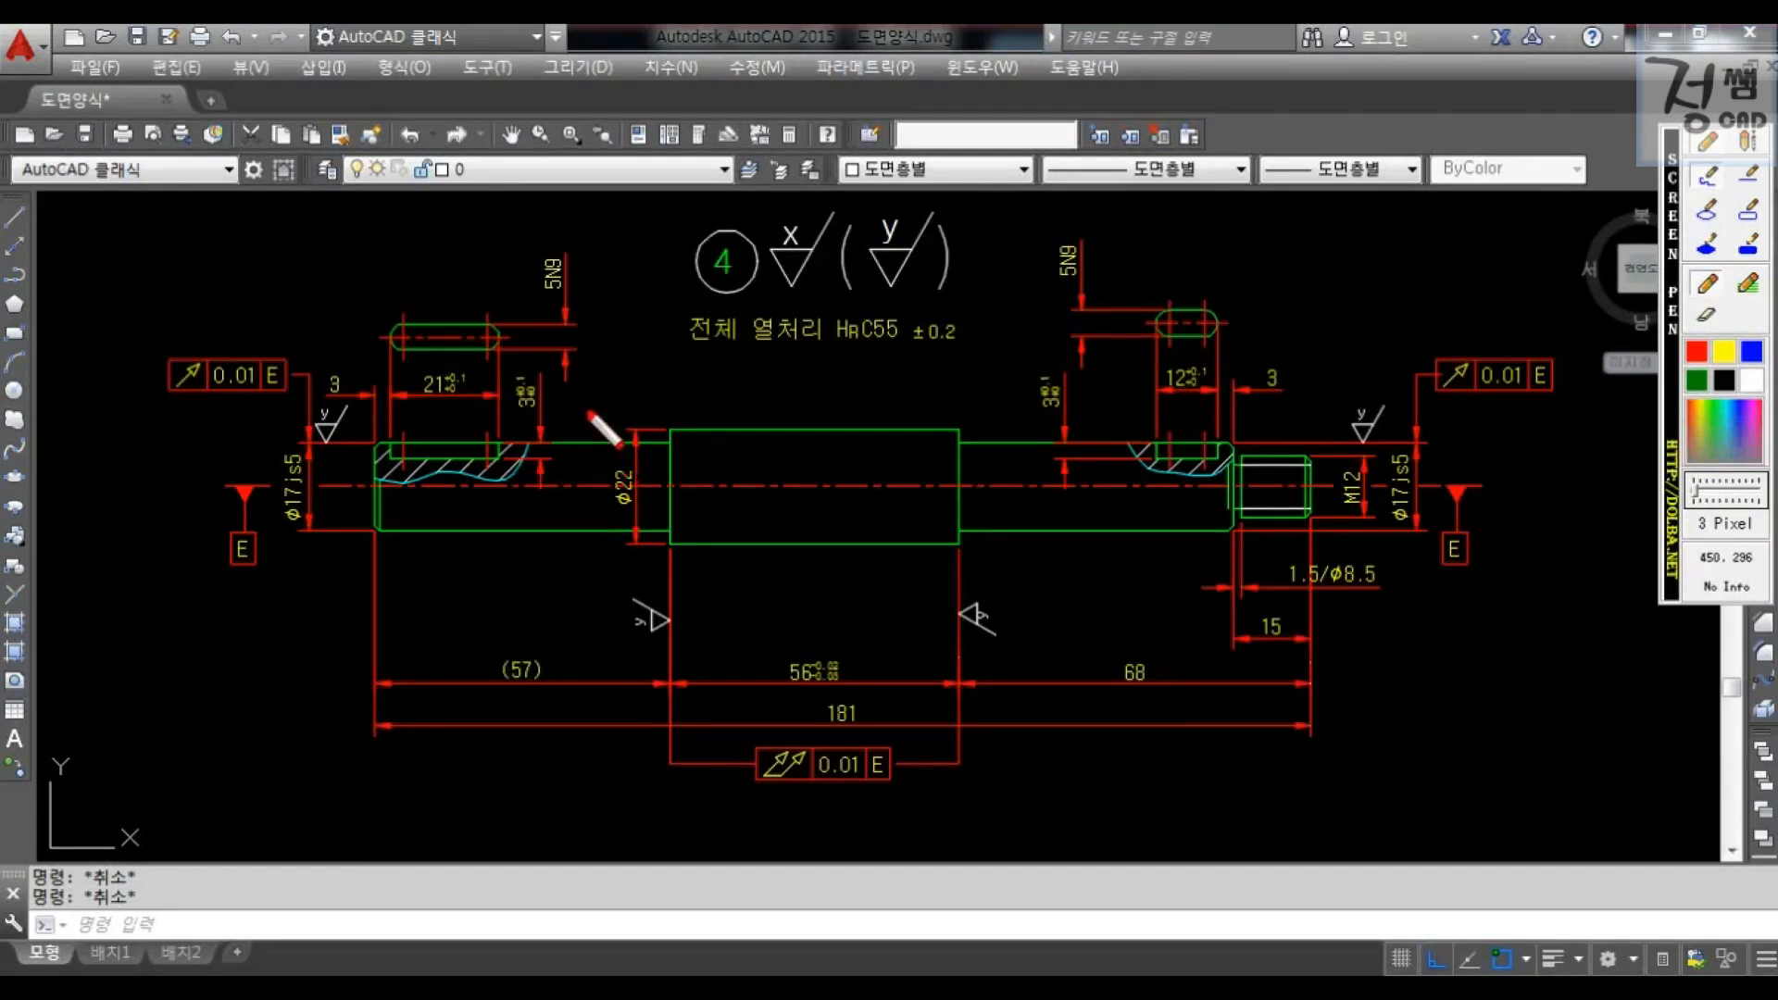
- Examine the shaft drawing with its keyway ends and the 56 mm long, Ø22 centre section
left_click_drag(586, 411, 623, 424)
mouse_move(1019, 400)
left_mouse_down()
mouse_move(1035, 441)
mouse_move(1074, 414)
left_mouse_up()
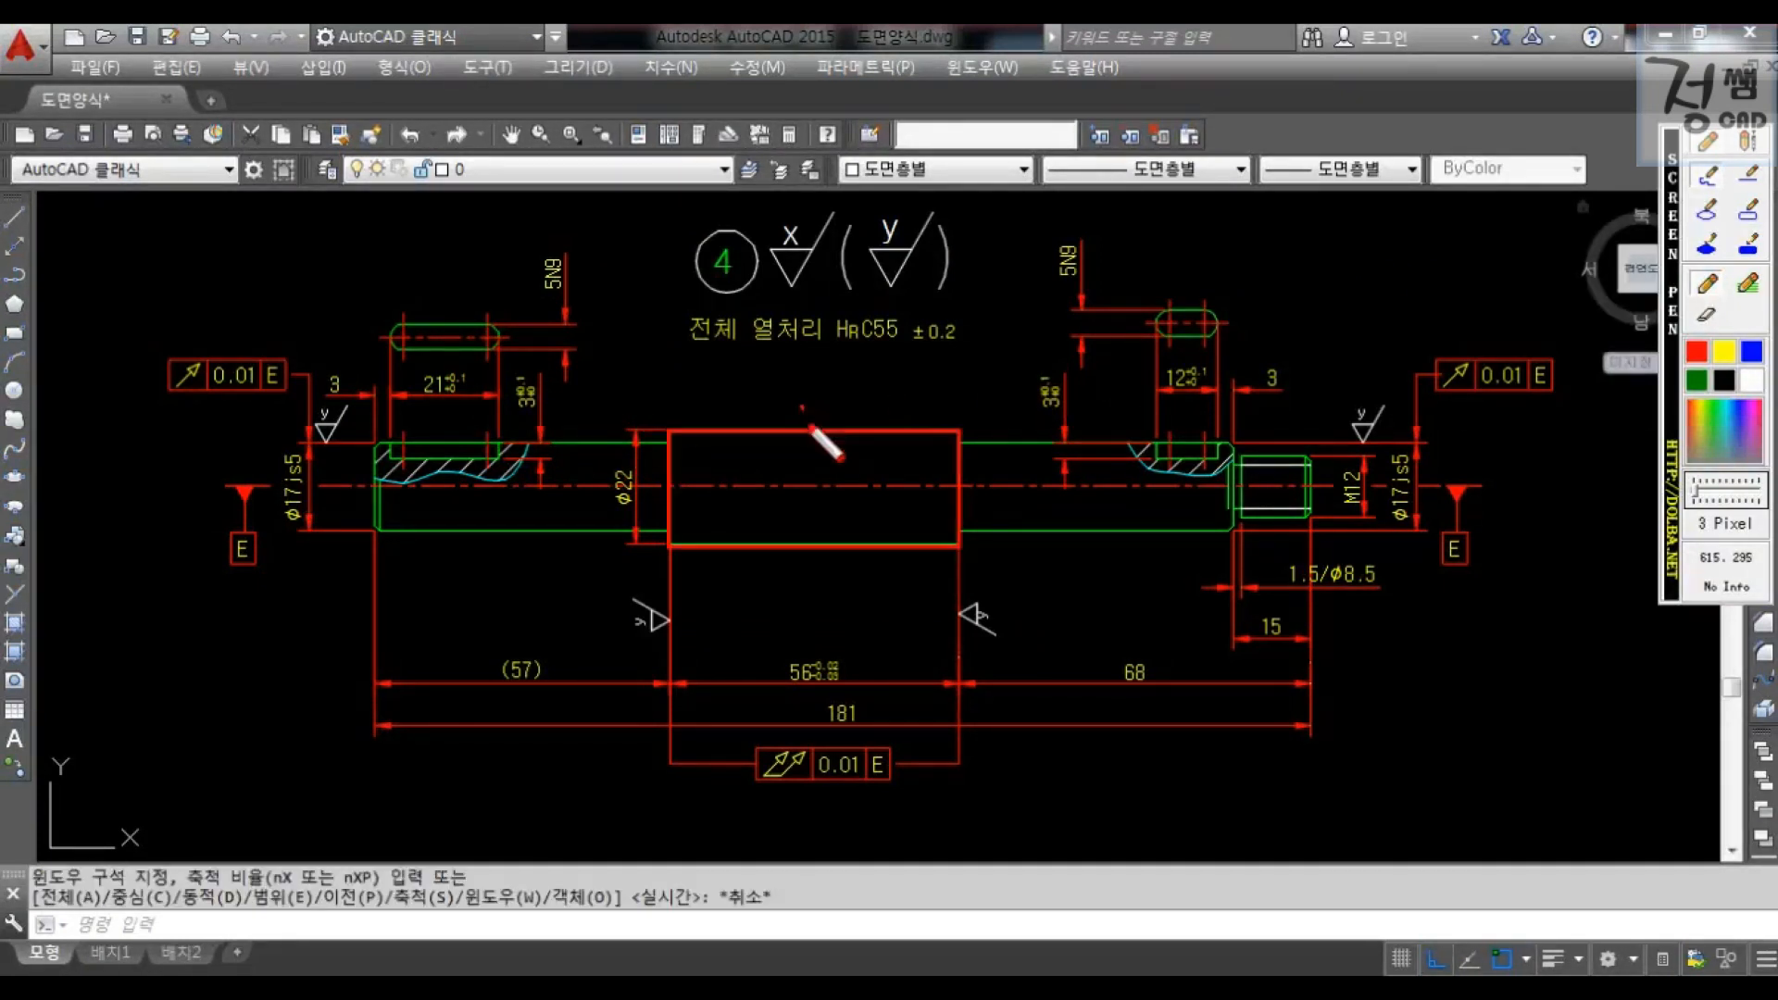
left_click_drag(800, 407, 882, 396)
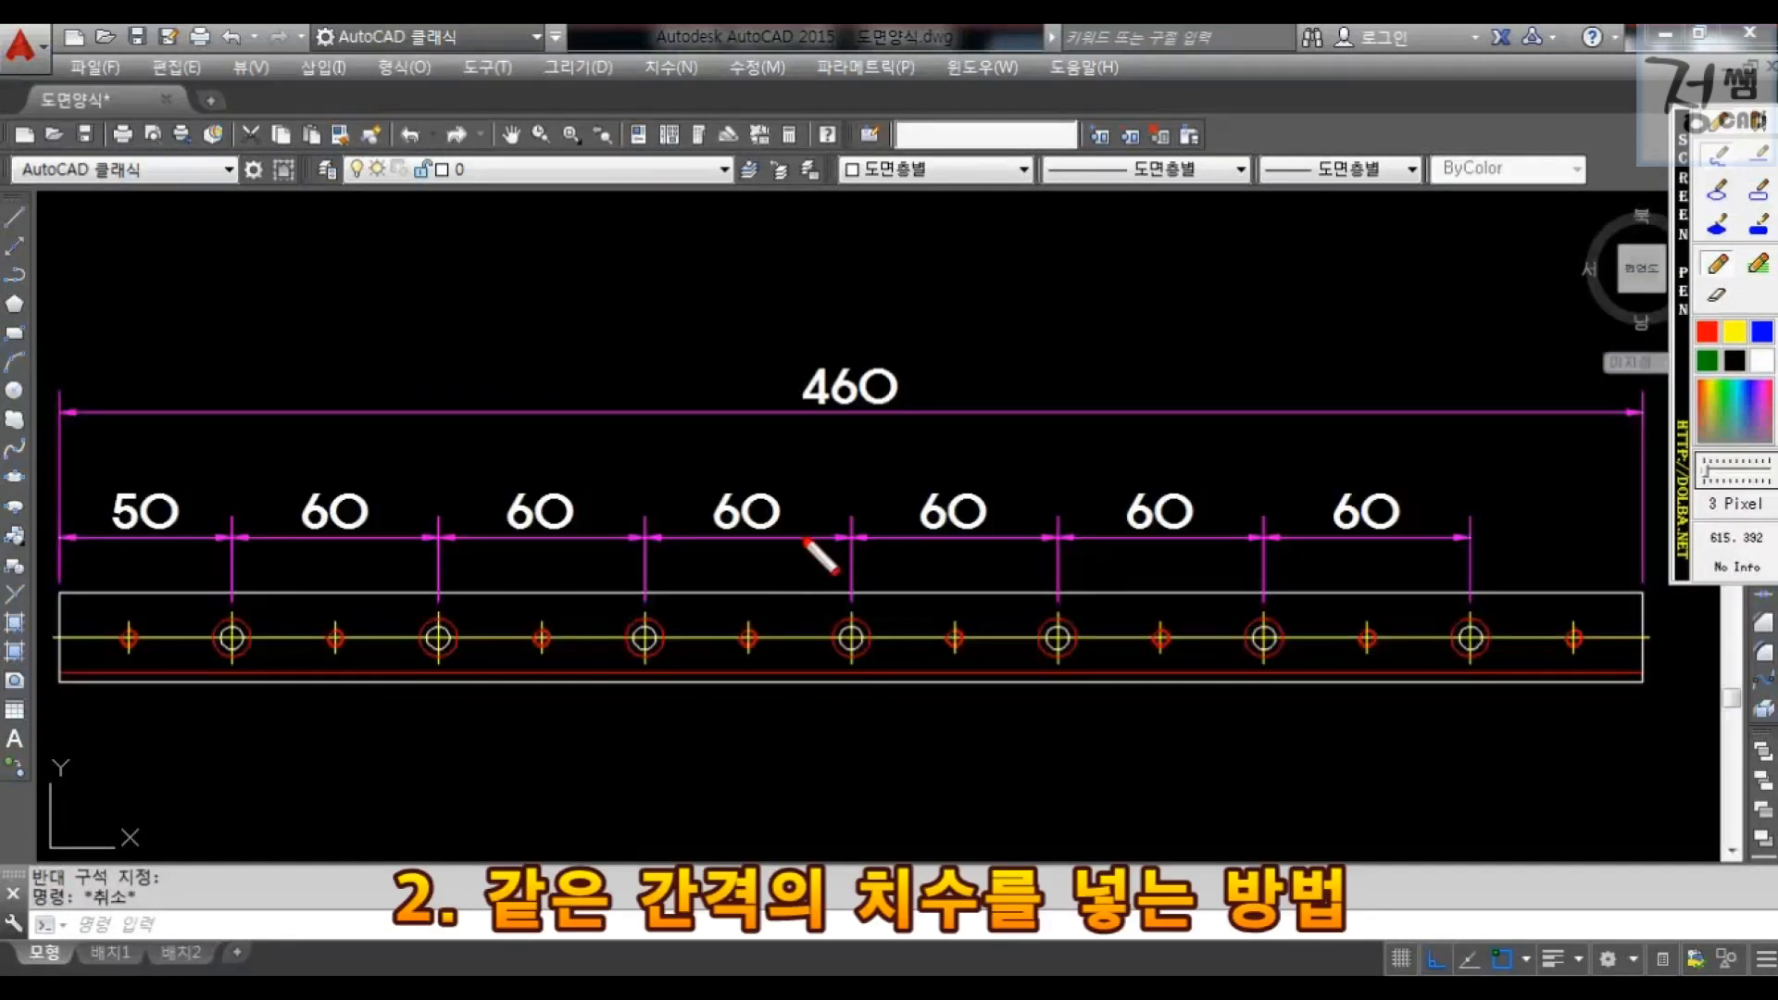
- Dimension the bar's overall length and the horizontal distance from its left end to the first large hole
mouse_move(377, 468)
left_mouse_down()
mouse_move(417, 452)
mouse_move(787, 460)
left_mouse_up()
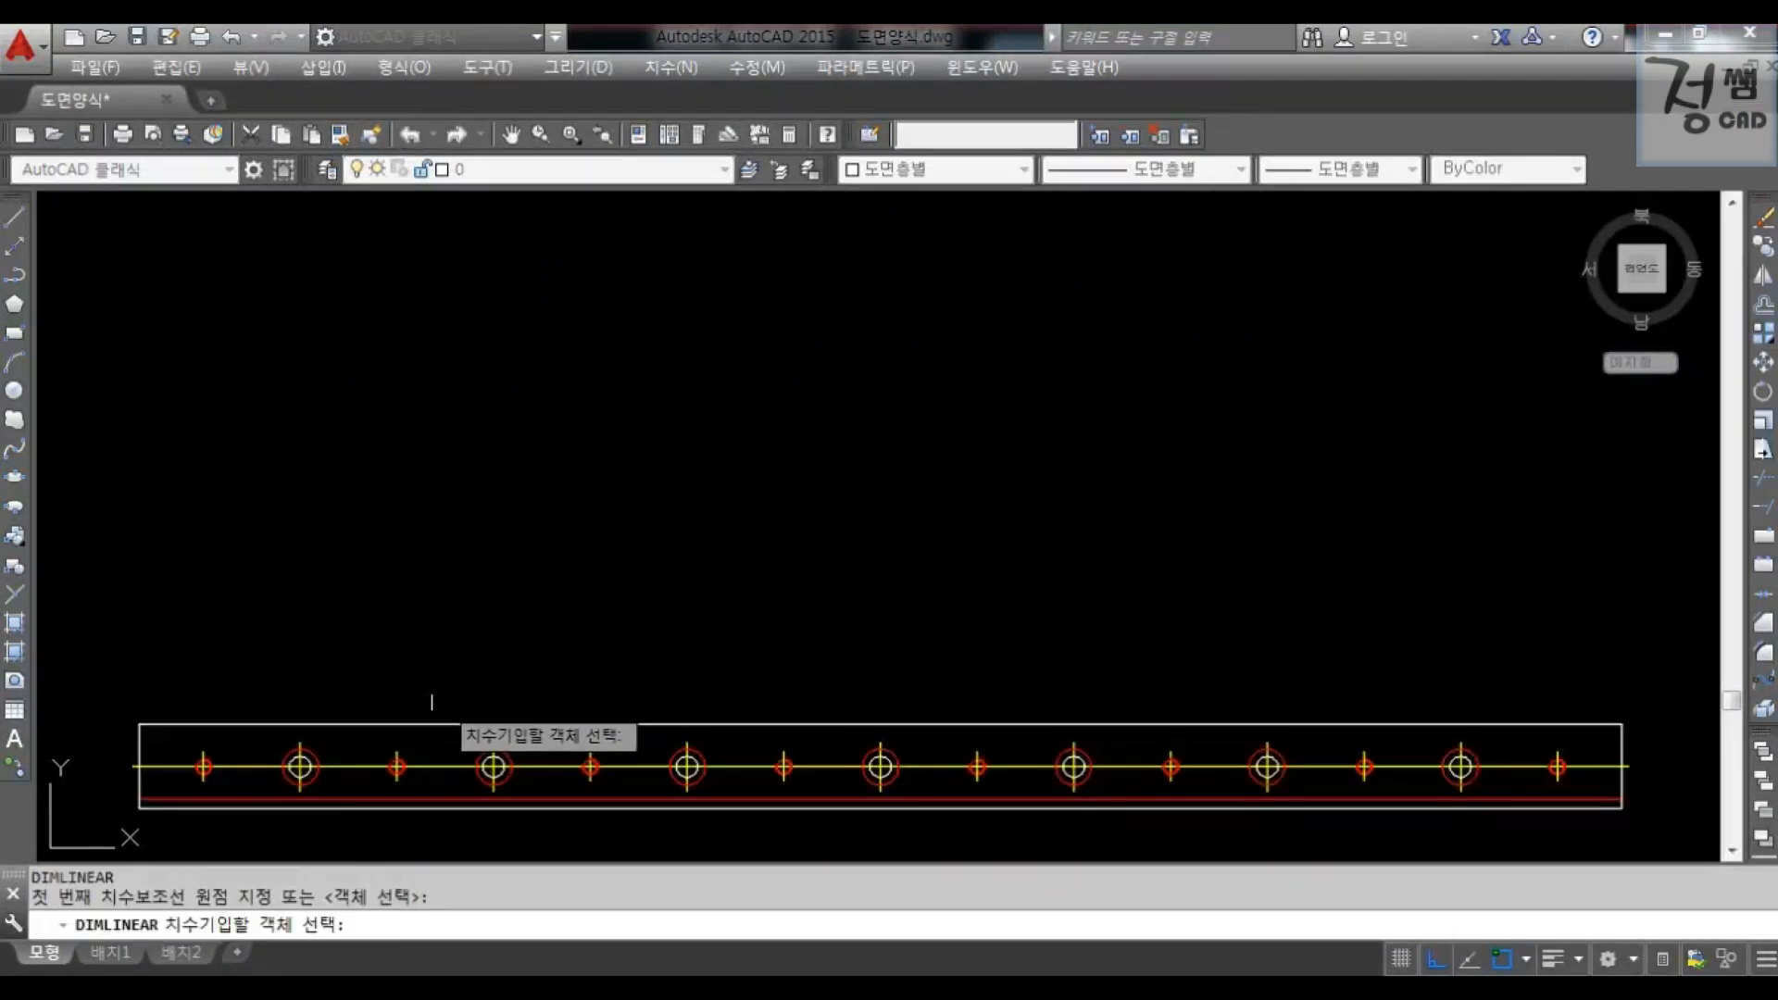
left_click(532, 723)
left_click(597, 368)
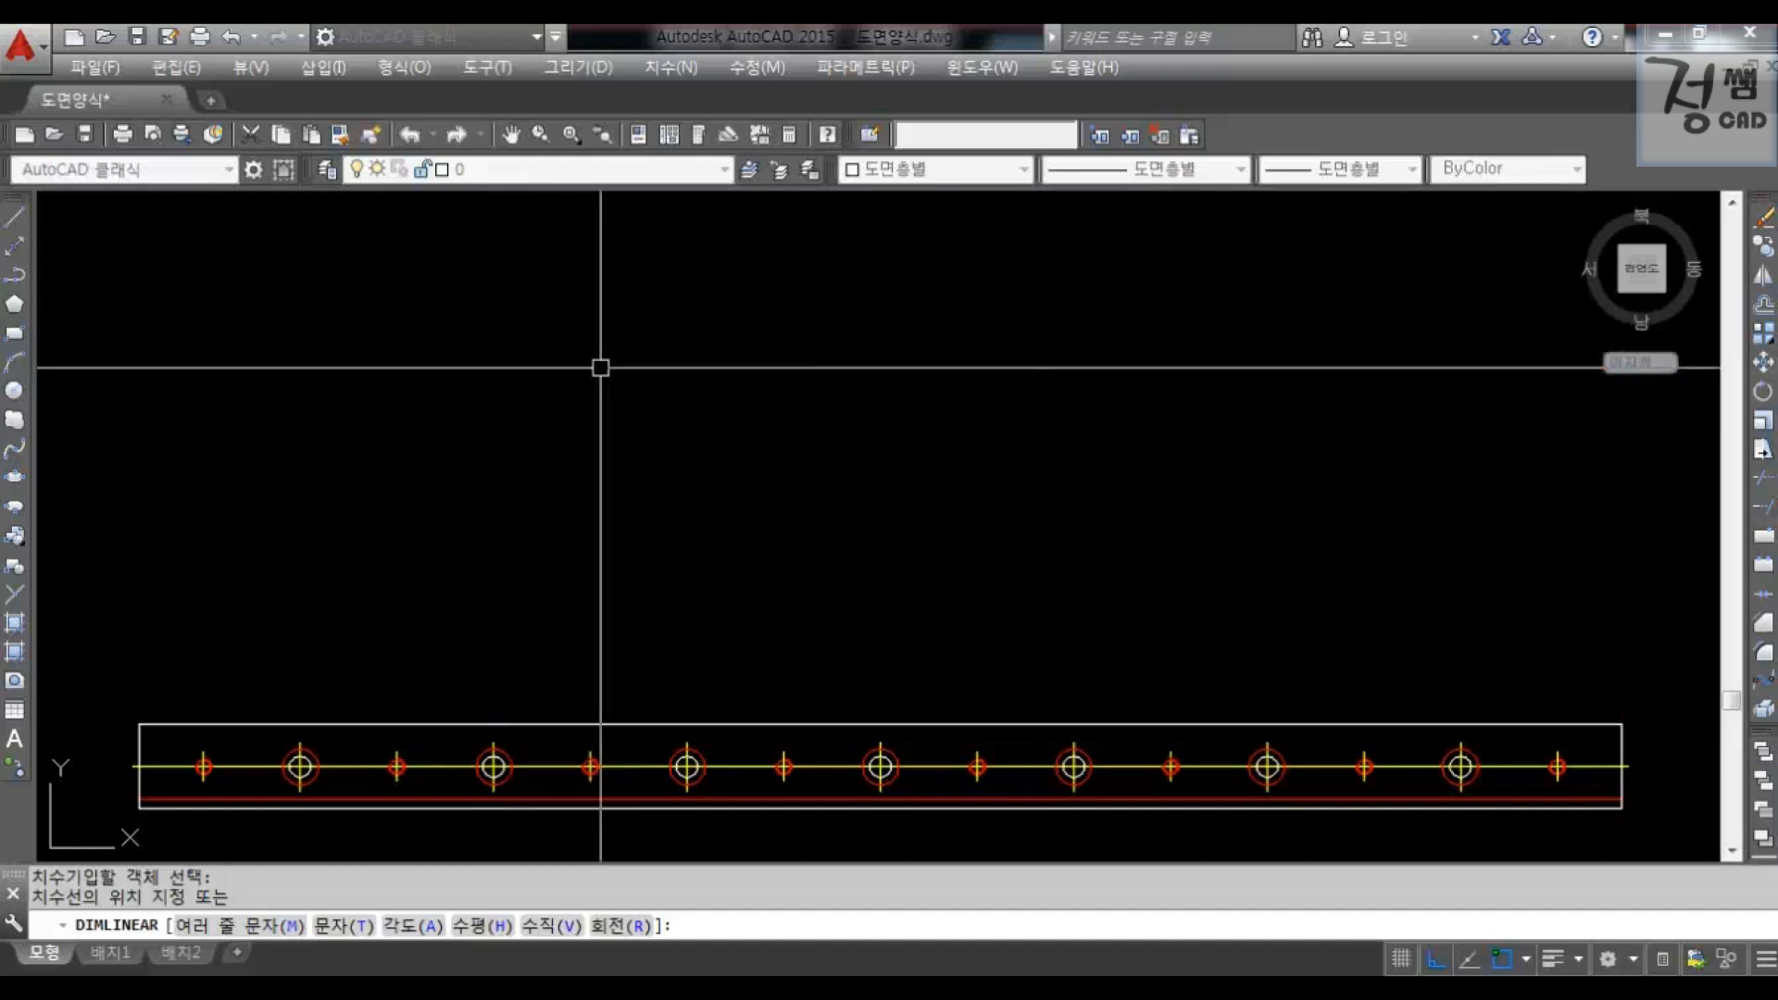
key("Return")
left_click(159, 741)
left_click(299, 745)
left_click(342, 526)
- Dimension the horizontal spacing between the first two large holes, with the dimension line close above the bar
key("Return")
left_click(299, 741)
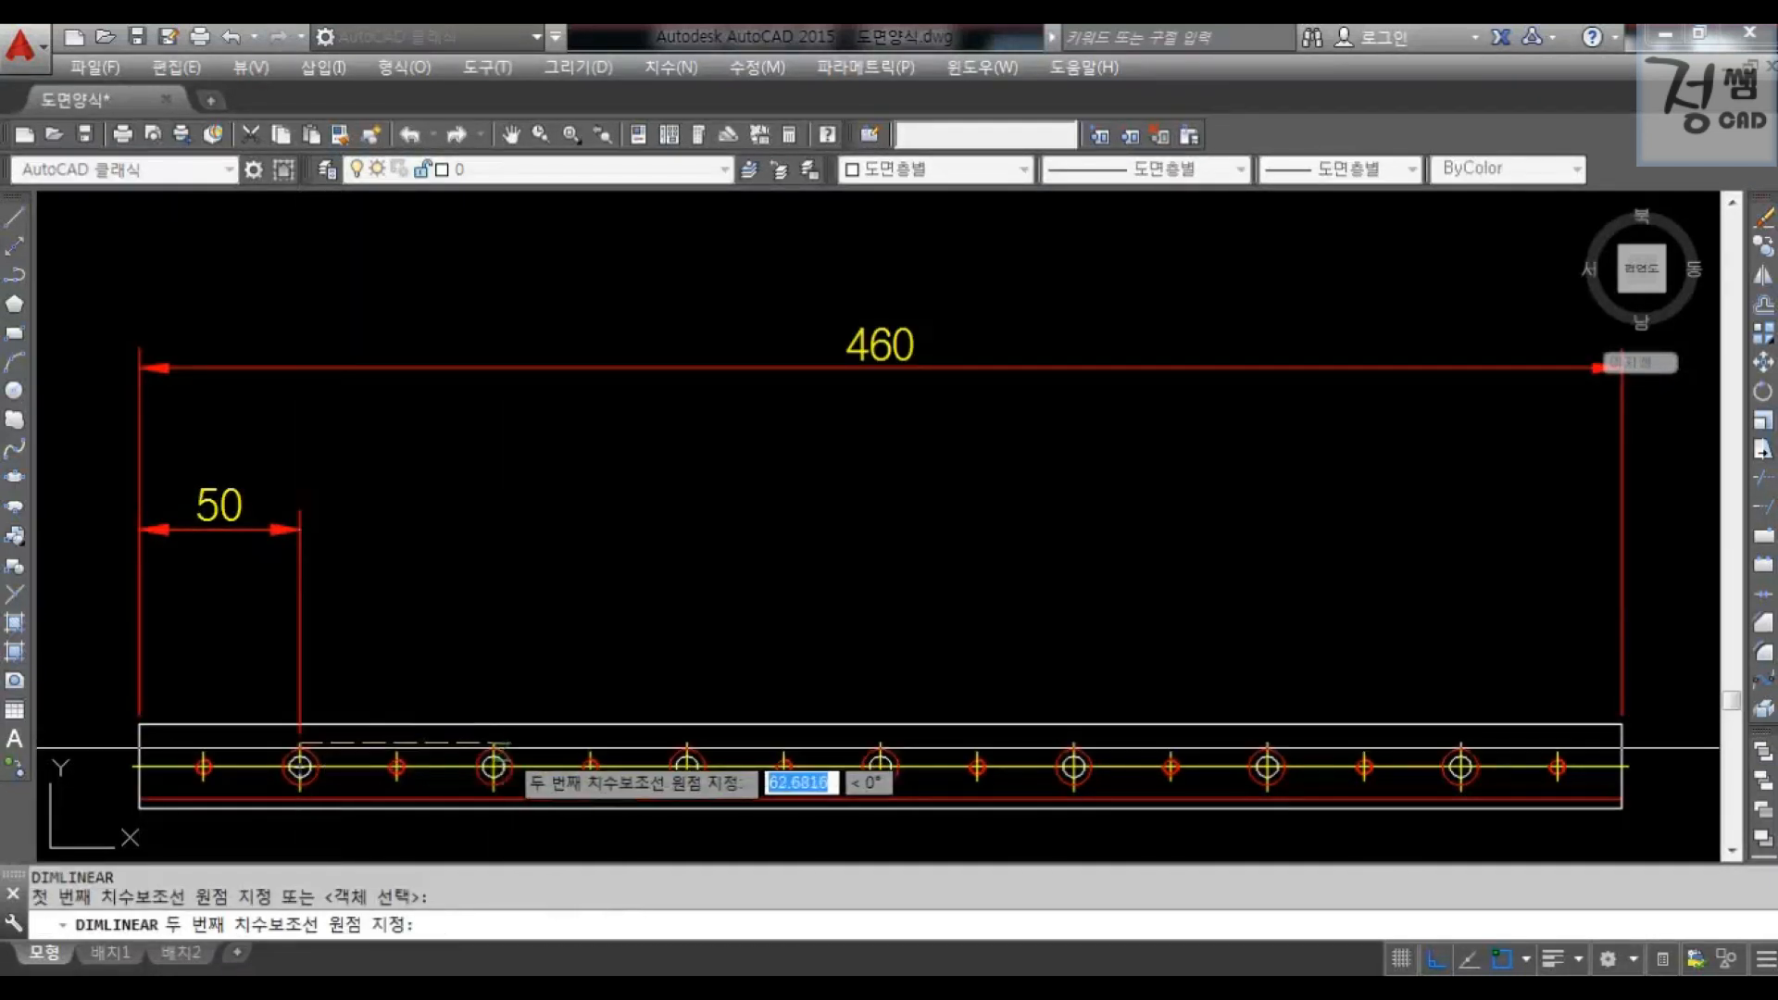
left_click(492, 741)
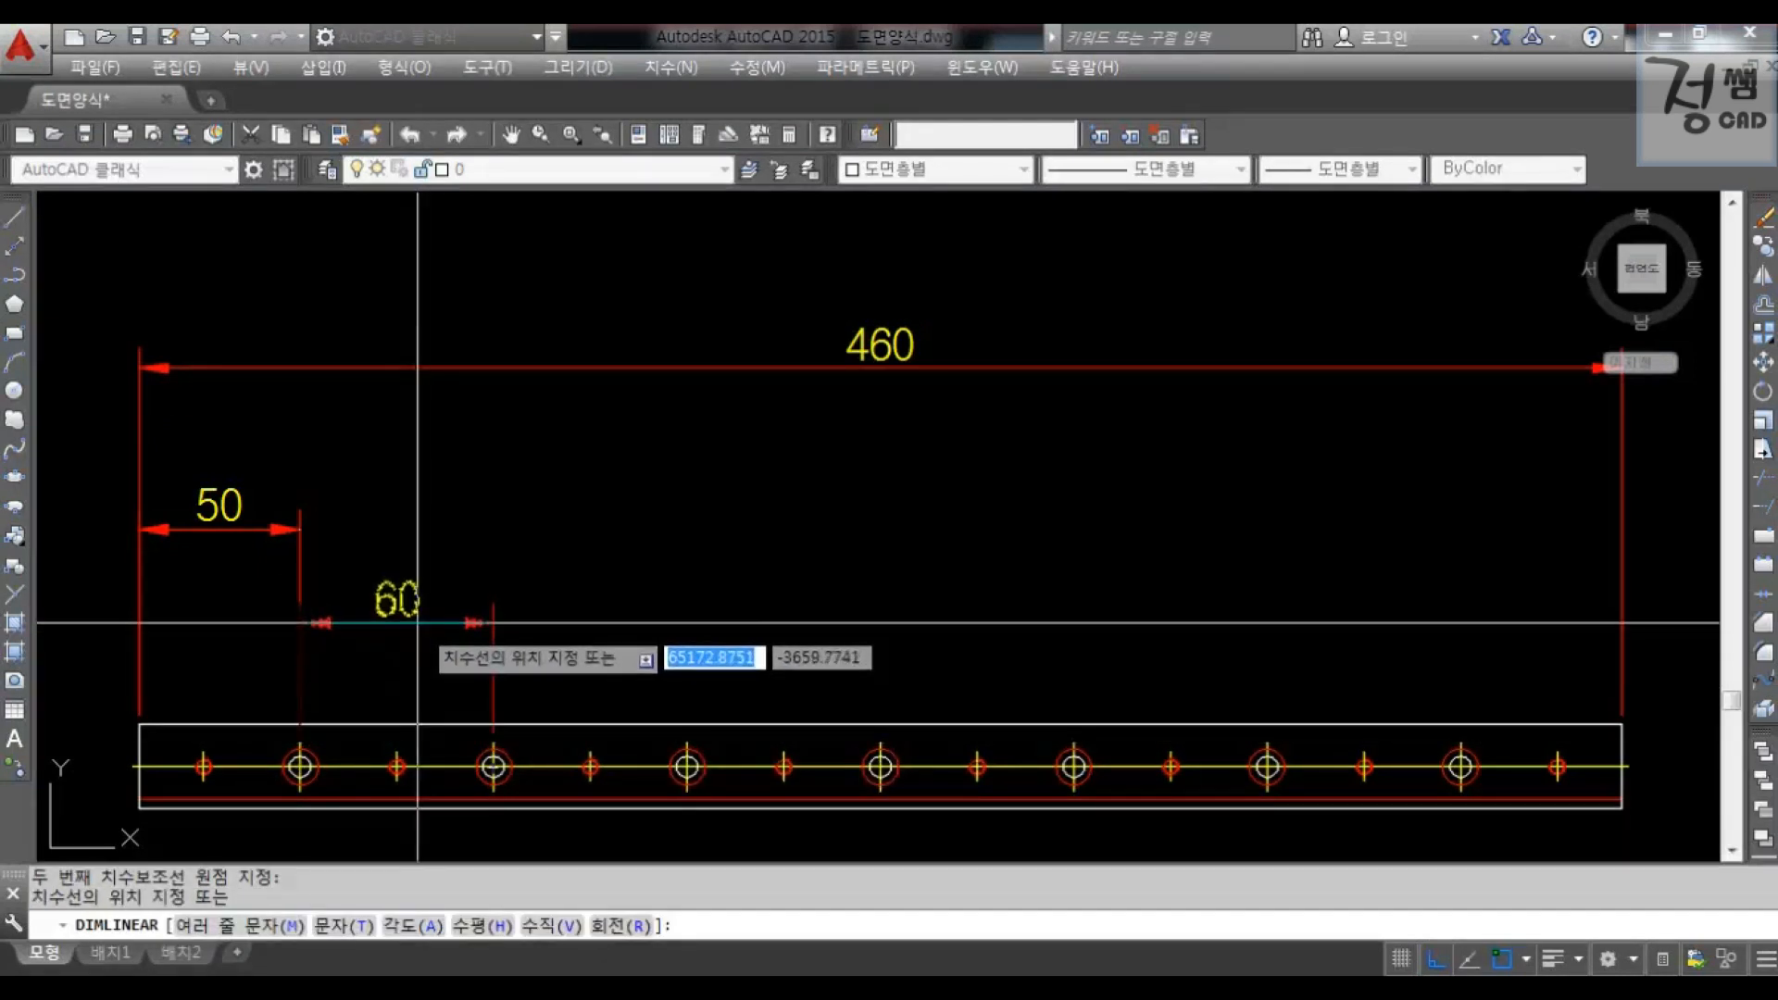
left_click(418, 623)
- Dimension the distance from the first to the last large hole, in line with the edge-to-hole dimension
key("Return")
left_click(300, 742)
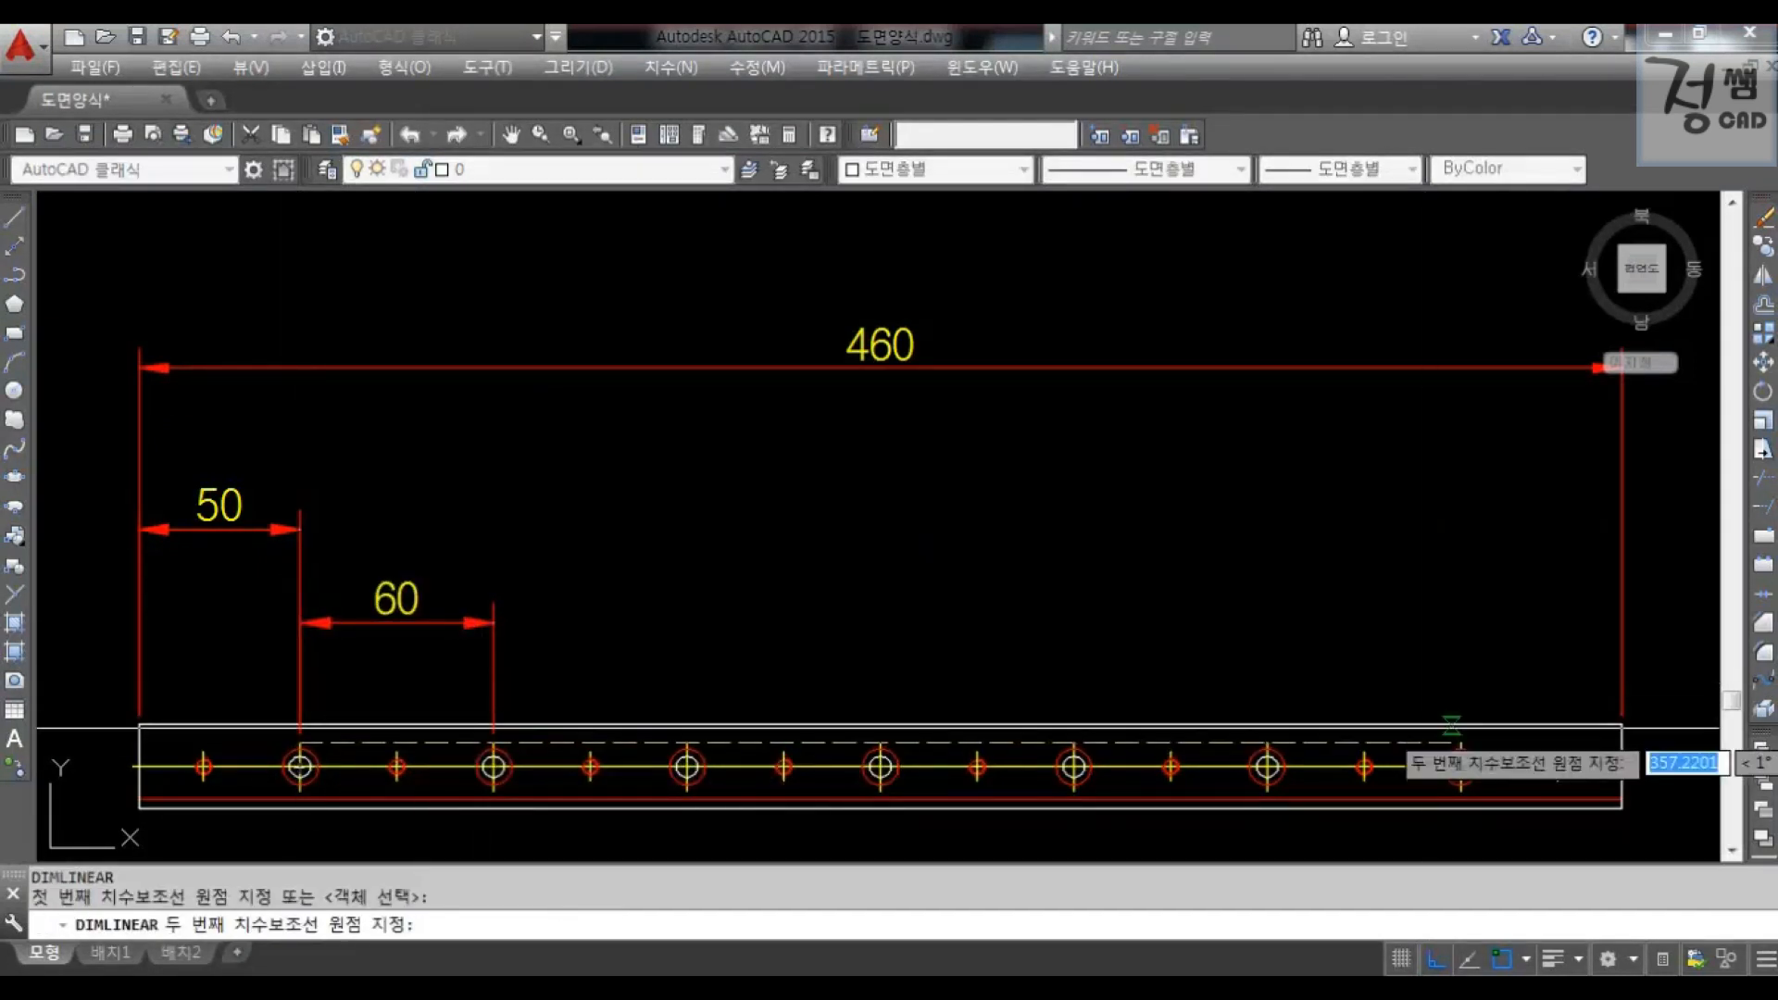
left_click(1460, 741)
left_click(299, 529)
left_click(939, 469)
- Edit the text of the first-to-last hole dimension so that it reads (60x6=)360
left_click(837, 575)
type("ed")
key("Return")
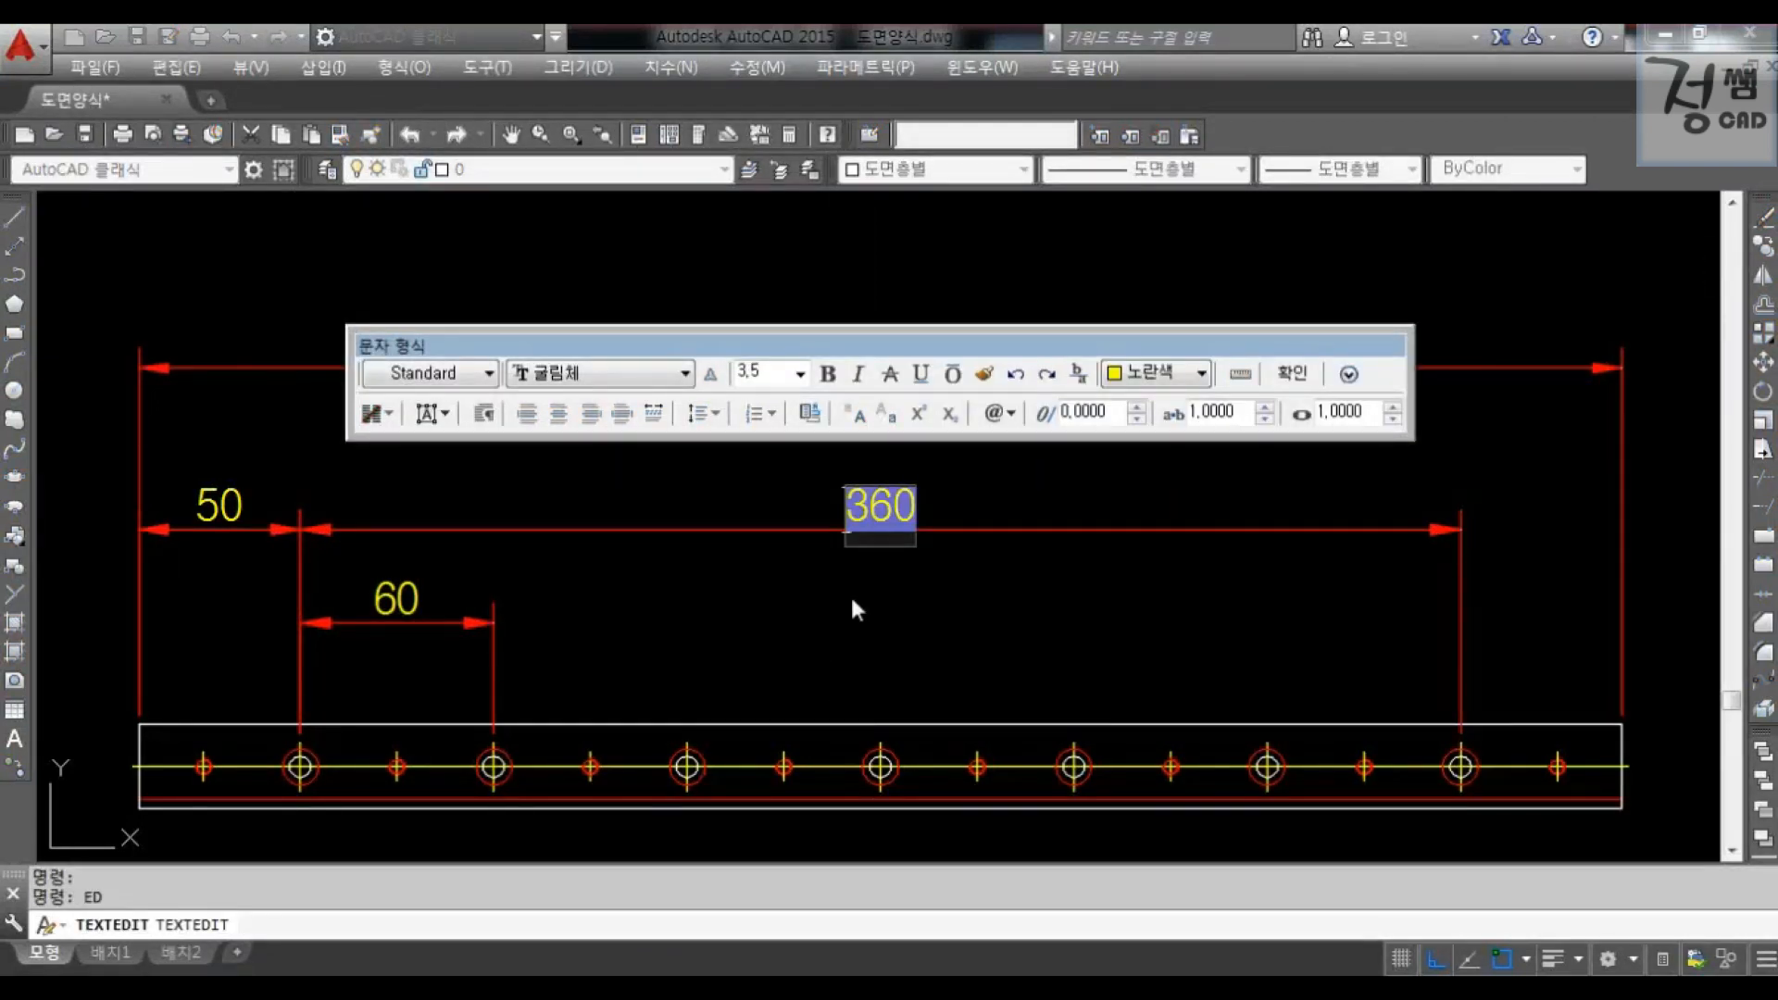
type("(60)3")
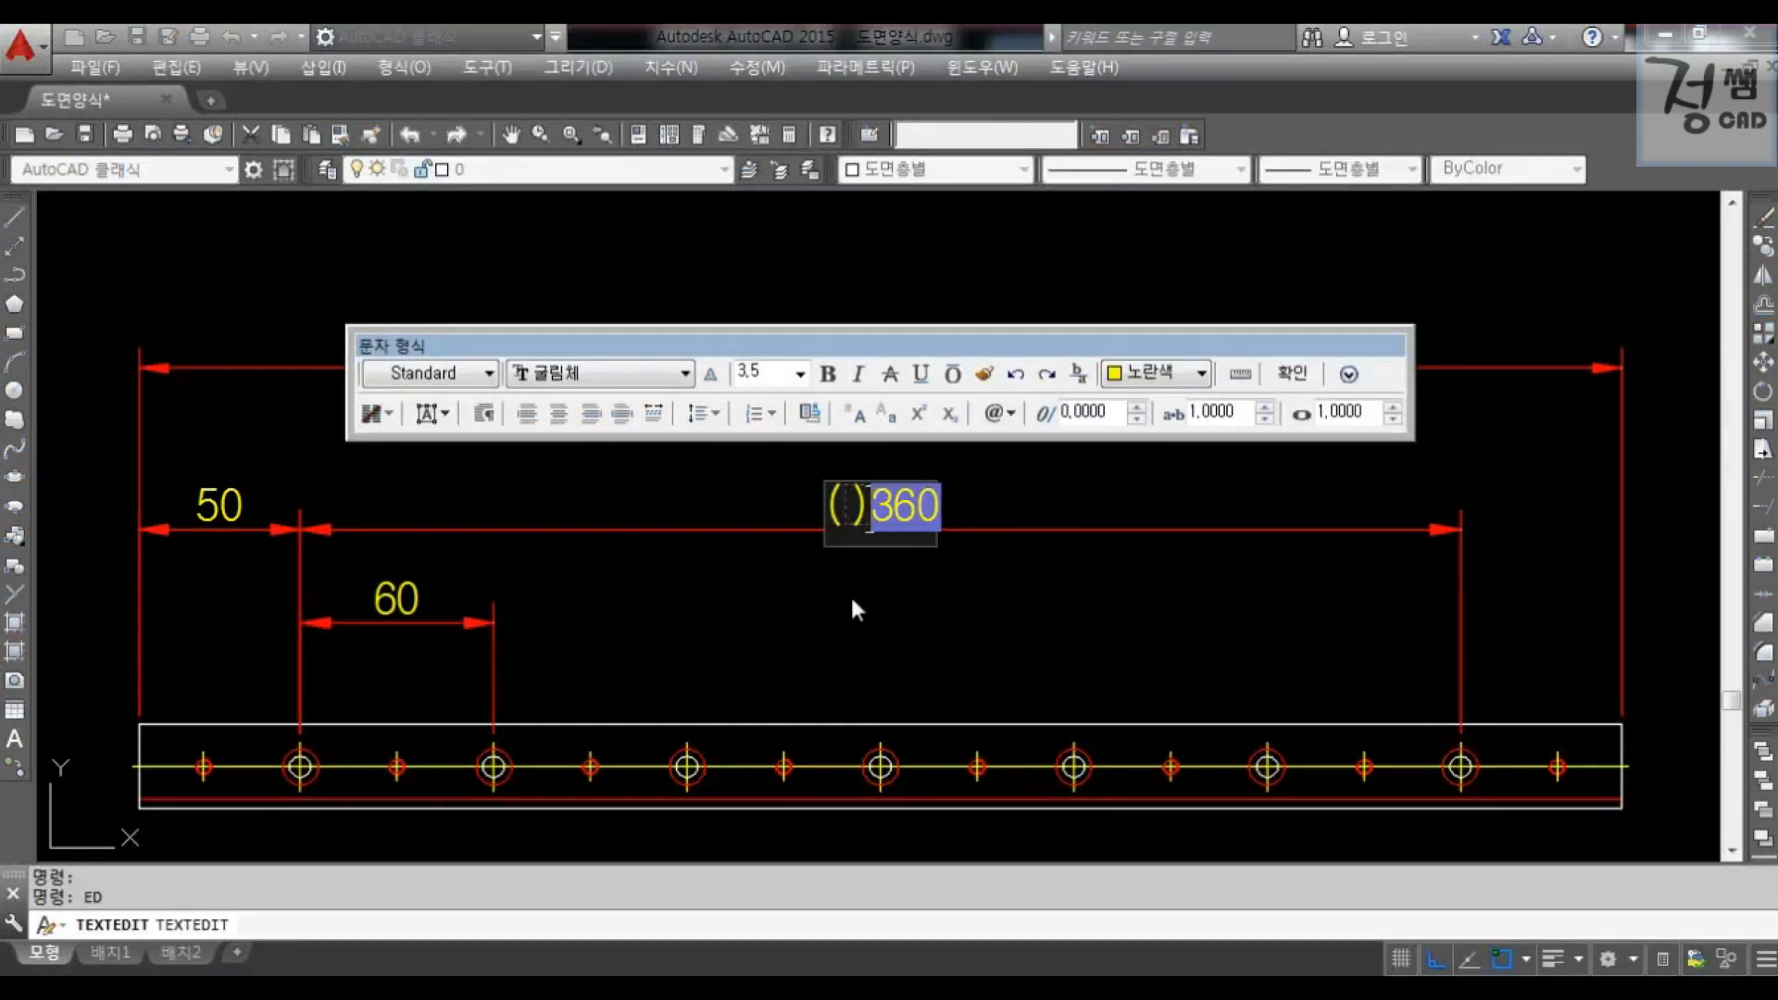
type("60")
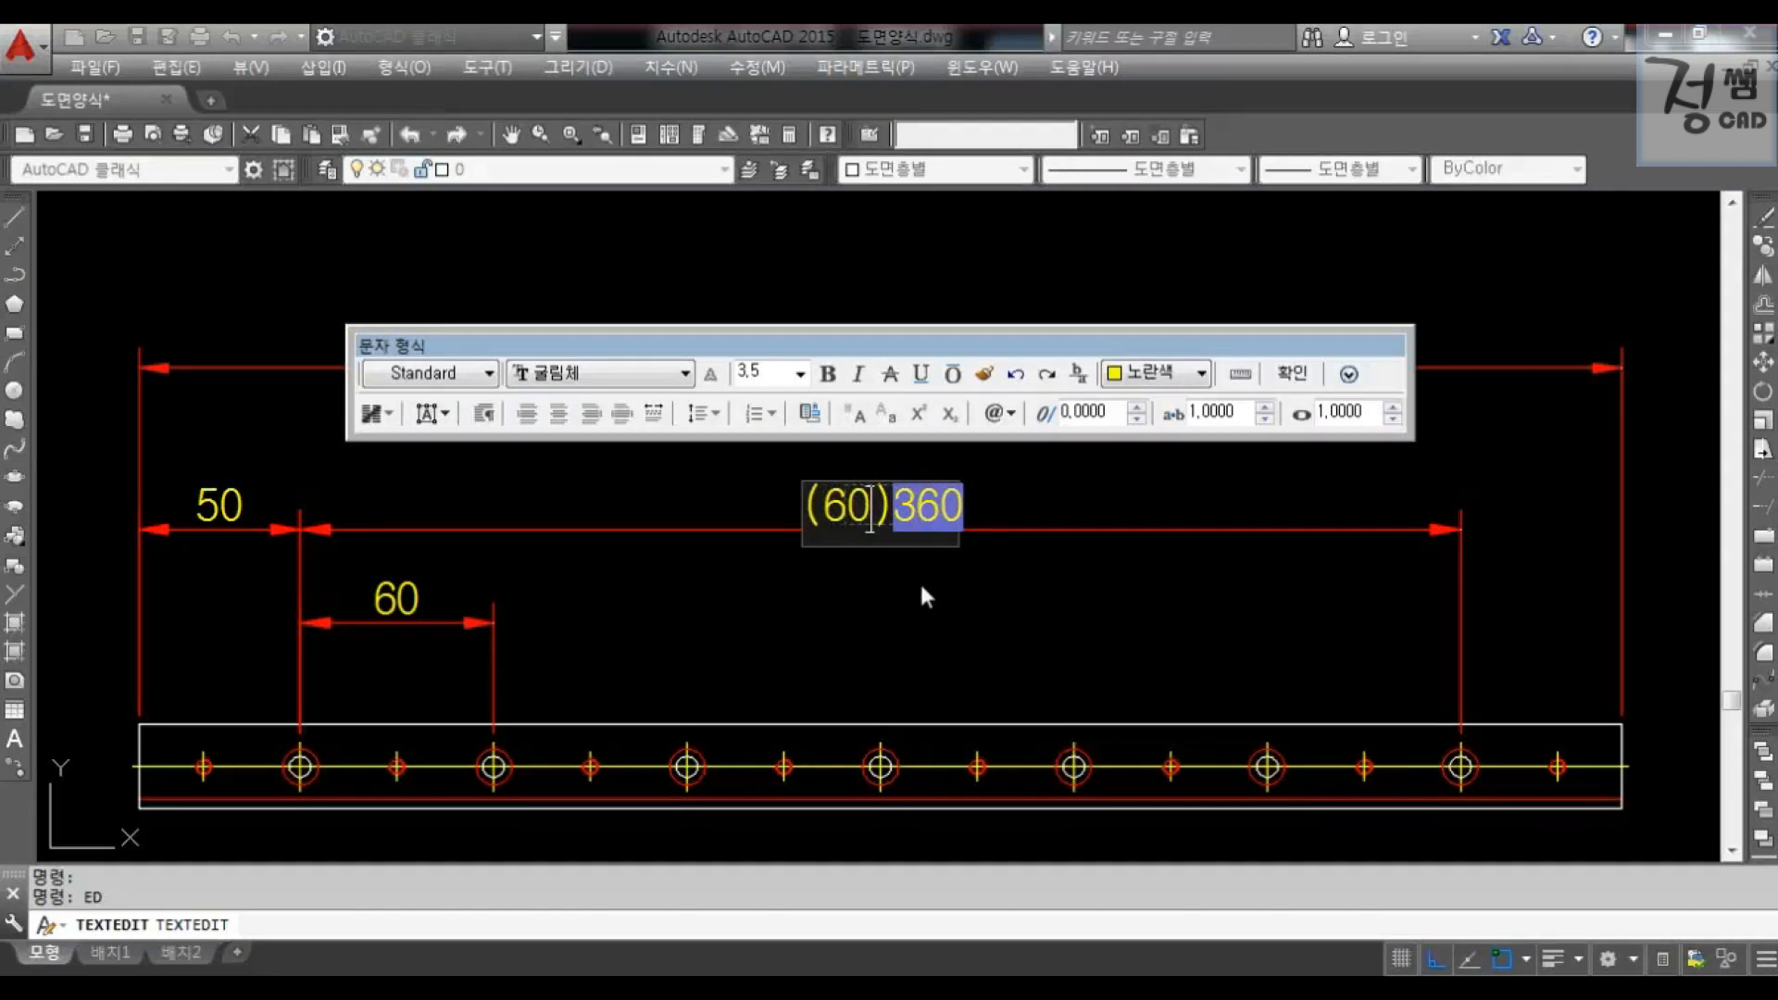
key("F12")
mouse_move(321, 706)
left_mouse_down()
mouse_move(264, 818)
mouse_move(424, 857)
left_mouse_up()
left_click_drag(447, 792, 1432, 790)
left_click_drag(1449, 711, 1490, 729)
key("F12")
type("x")
key("F12")
left_click_drag(851, 470, 900, 463)
key("F12")
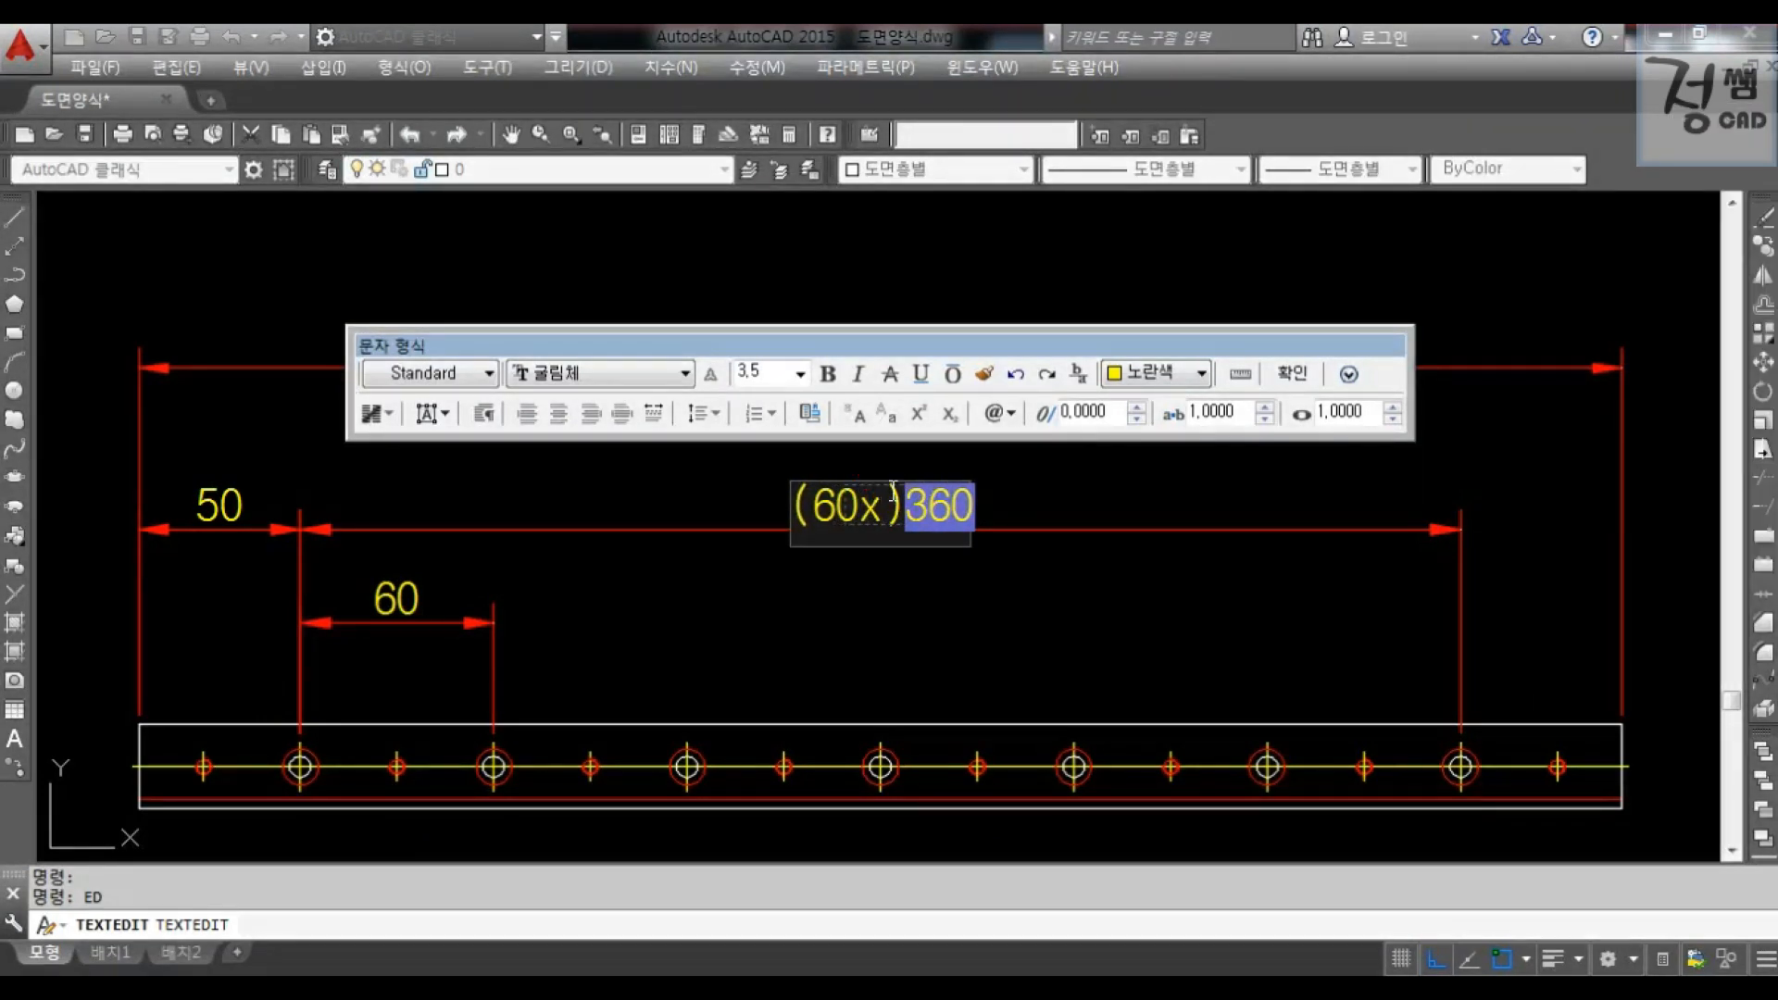
type("6")
key("F12")
key("F12")
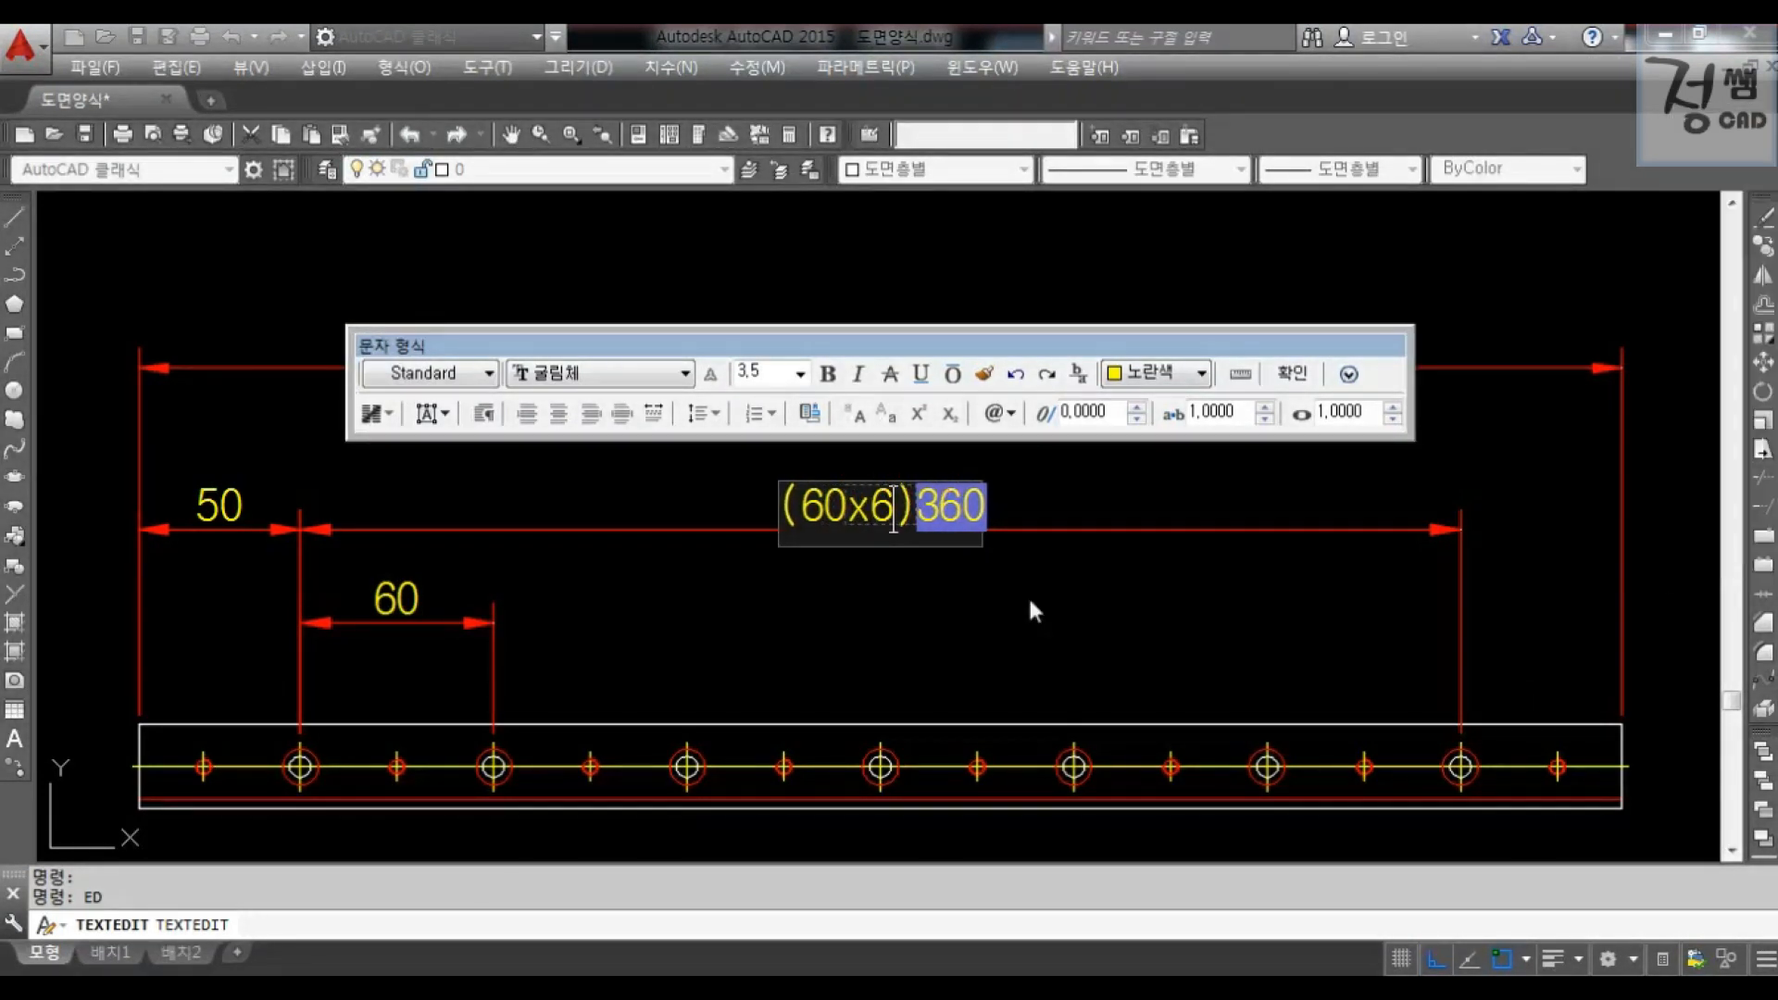
type("=")
left_click(1028, 596)
- Examine the finished equal-spacing dimensions and compare the notations (60x6=)360 and 60x6(=360)
key("F12")
mouse_move(1037, 351)
left_mouse_down()
mouse_move(1049, 410)
mouse_move(1196, 268)
left_mouse_up()
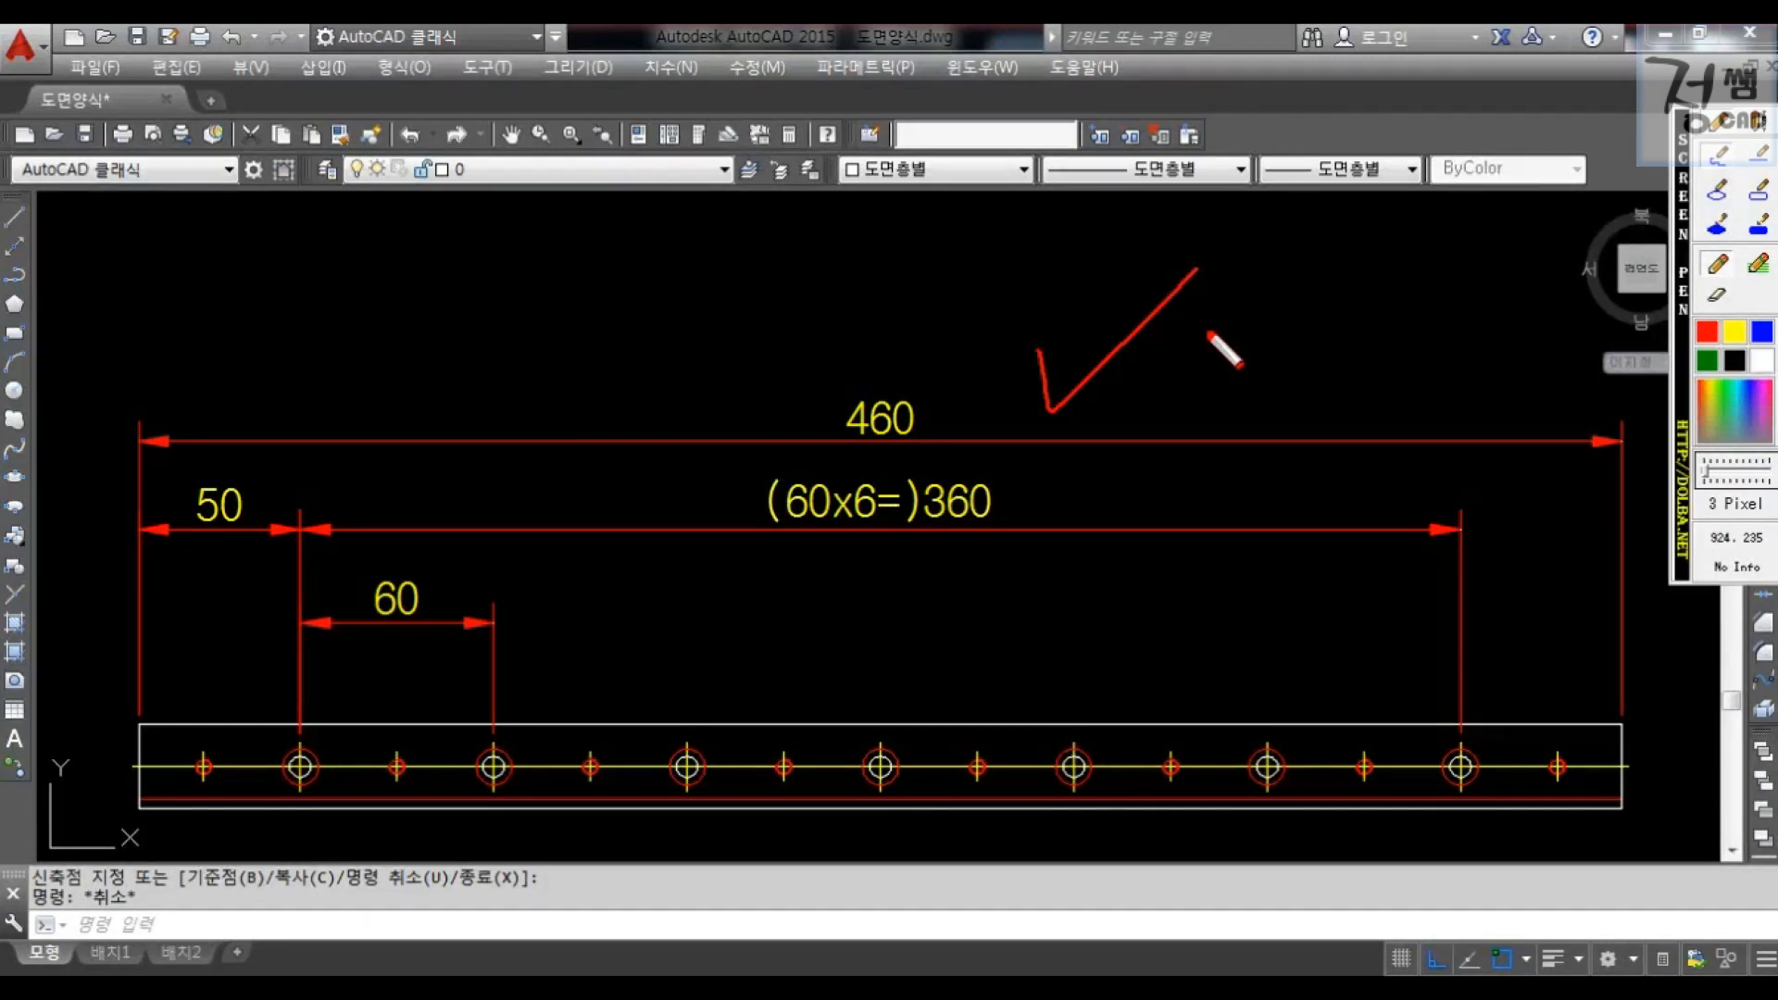
left_click_drag(525, 560, 1215, 560)
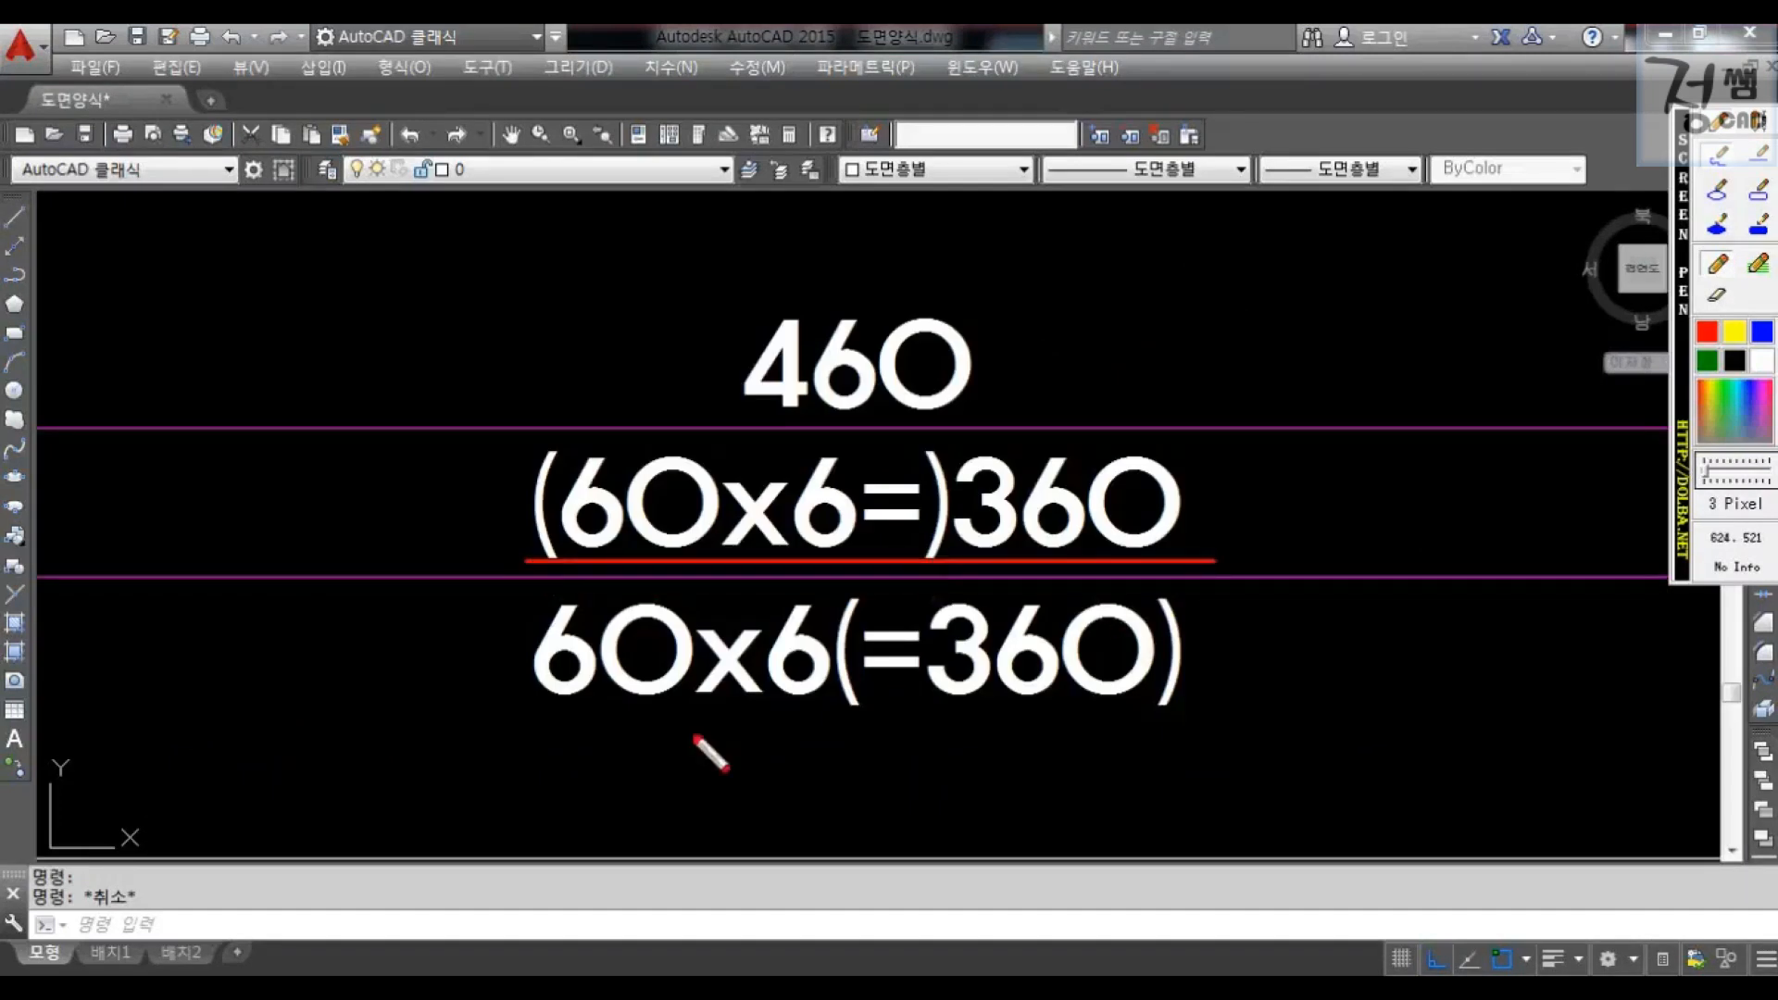
left_click_drag(523, 718, 1288, 718)
mouse_move(1242, 476)
left_mouse_down()
mouse_move(1256, 529)
mouse_move(1340, 429)
left_mouse_up()
left_click_drag(1231, 611, 1385, 543)
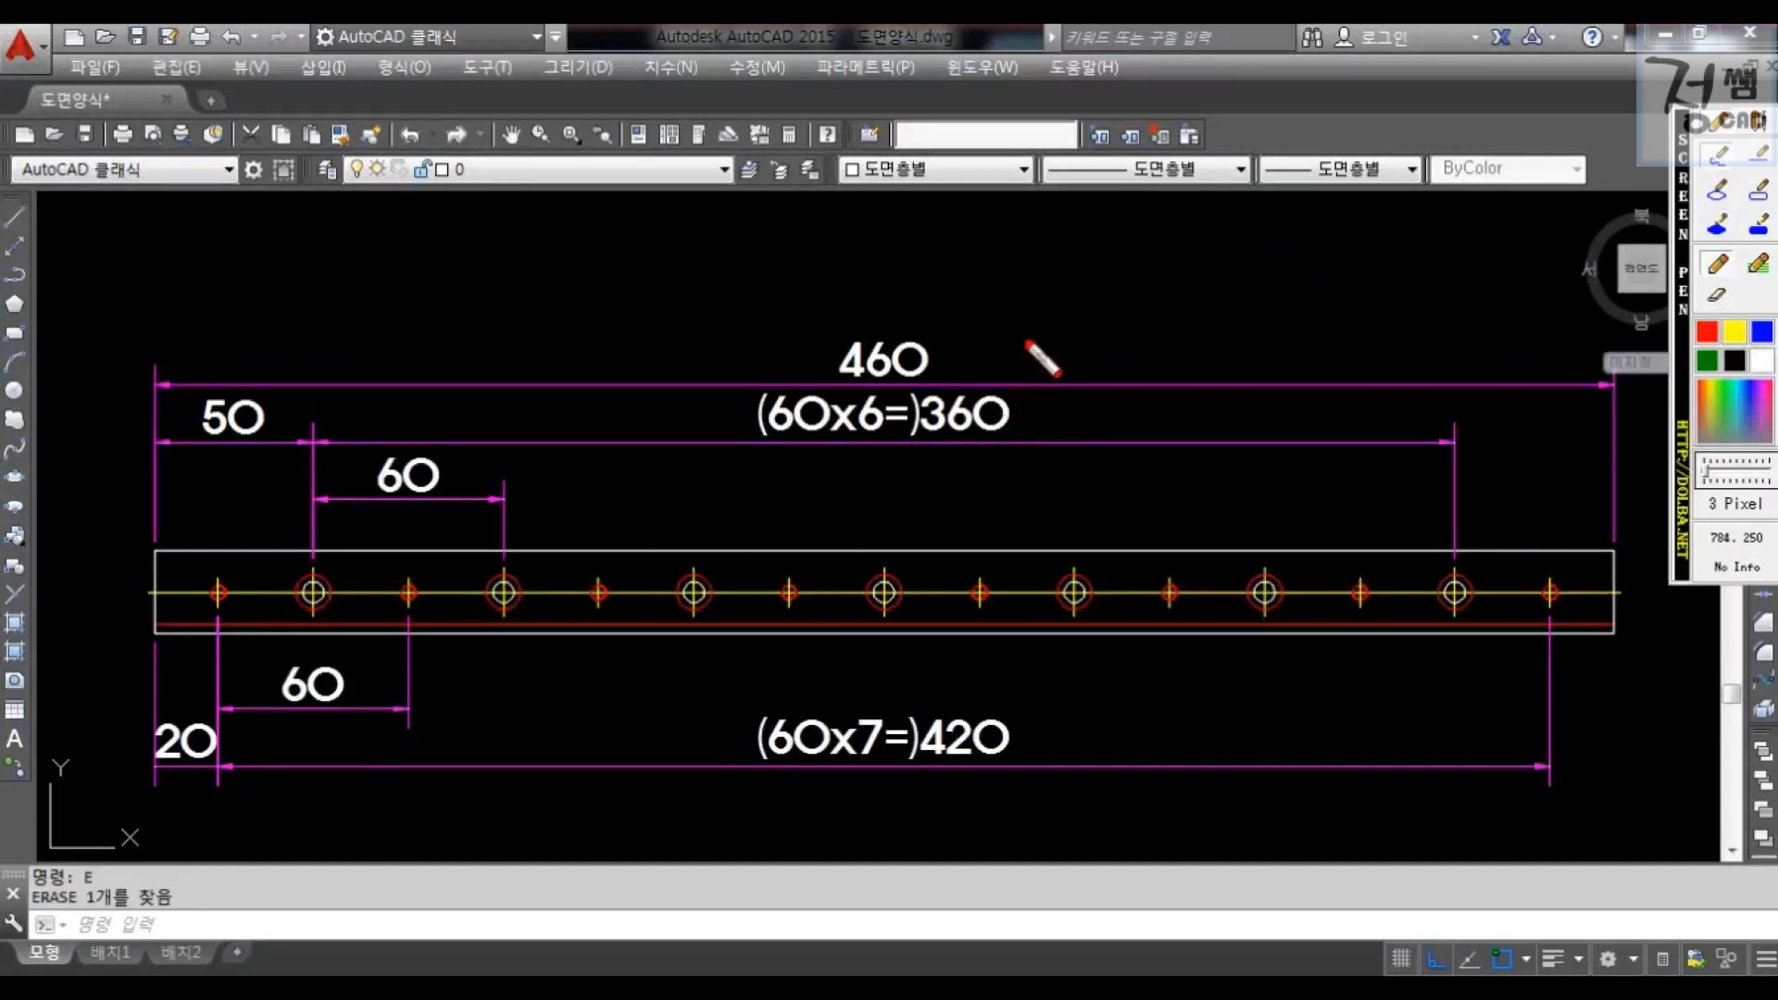
- Examine the bar dimensioned above and below with grouped spacings, and the plate whose 200 mm hole spacings are dimensioned individually
left_click_drag(1030, 304, 636, 787)
left_click_drag(712, 324, 1062, 726)
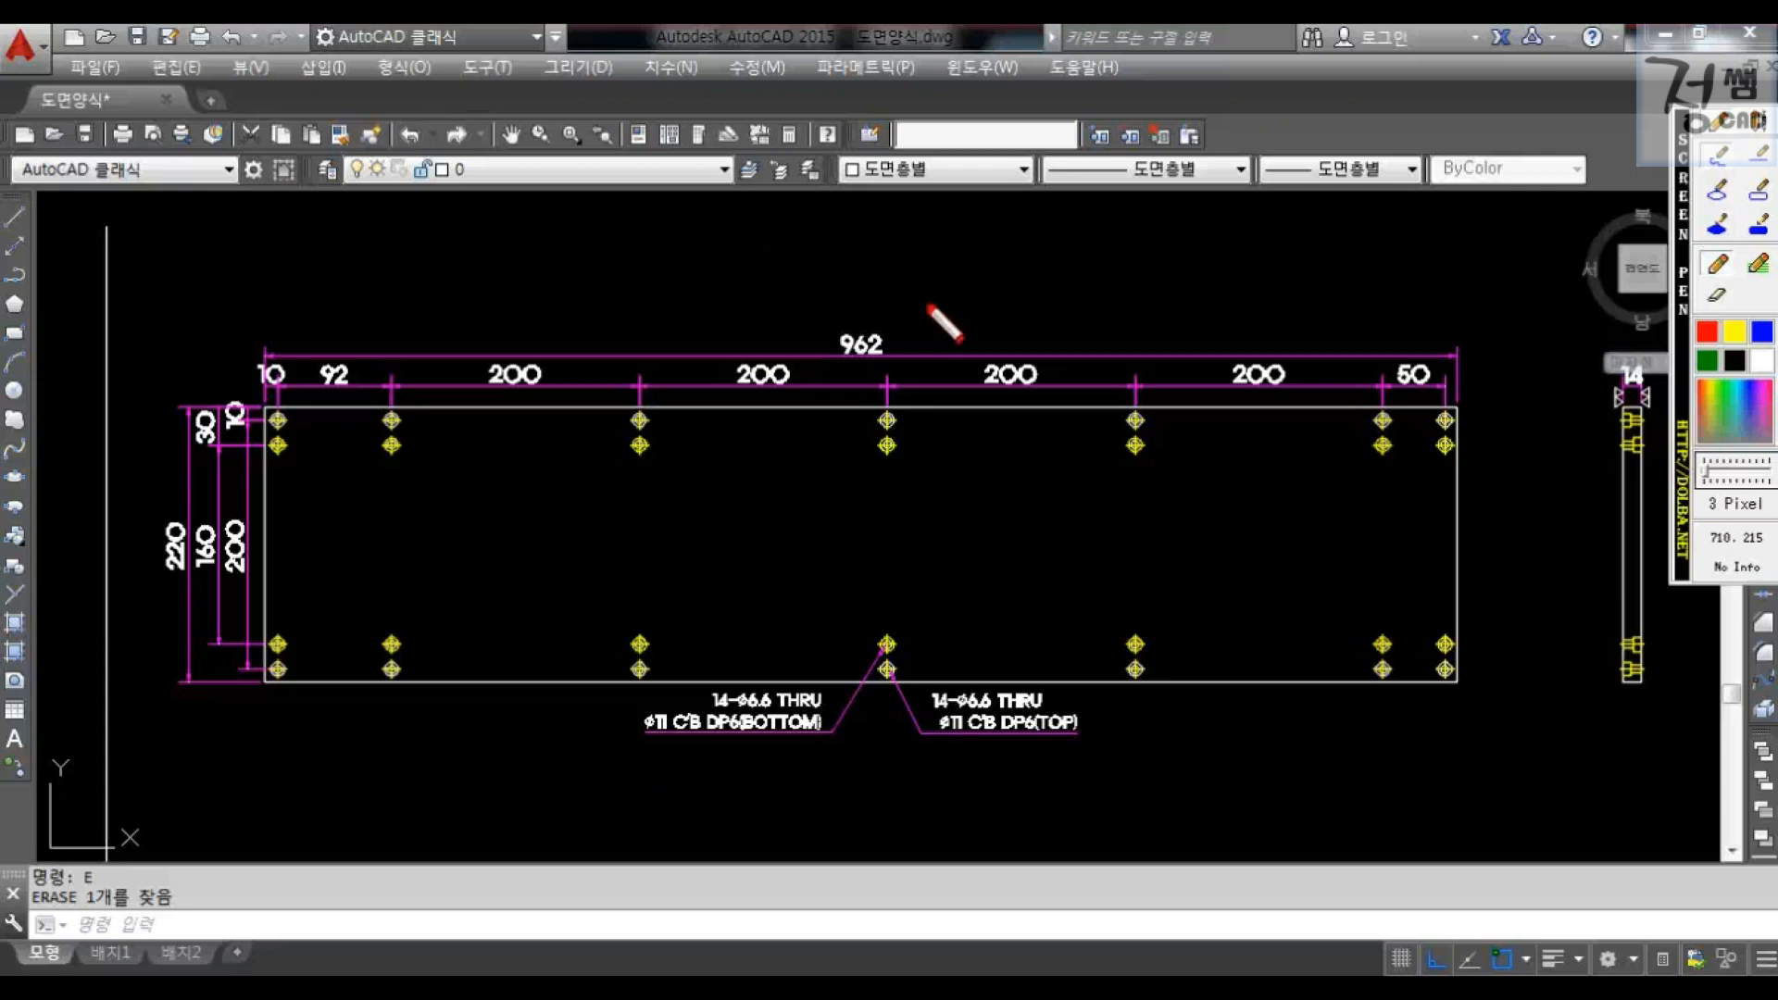
left_click_drag(930, 305, 1064, 273)
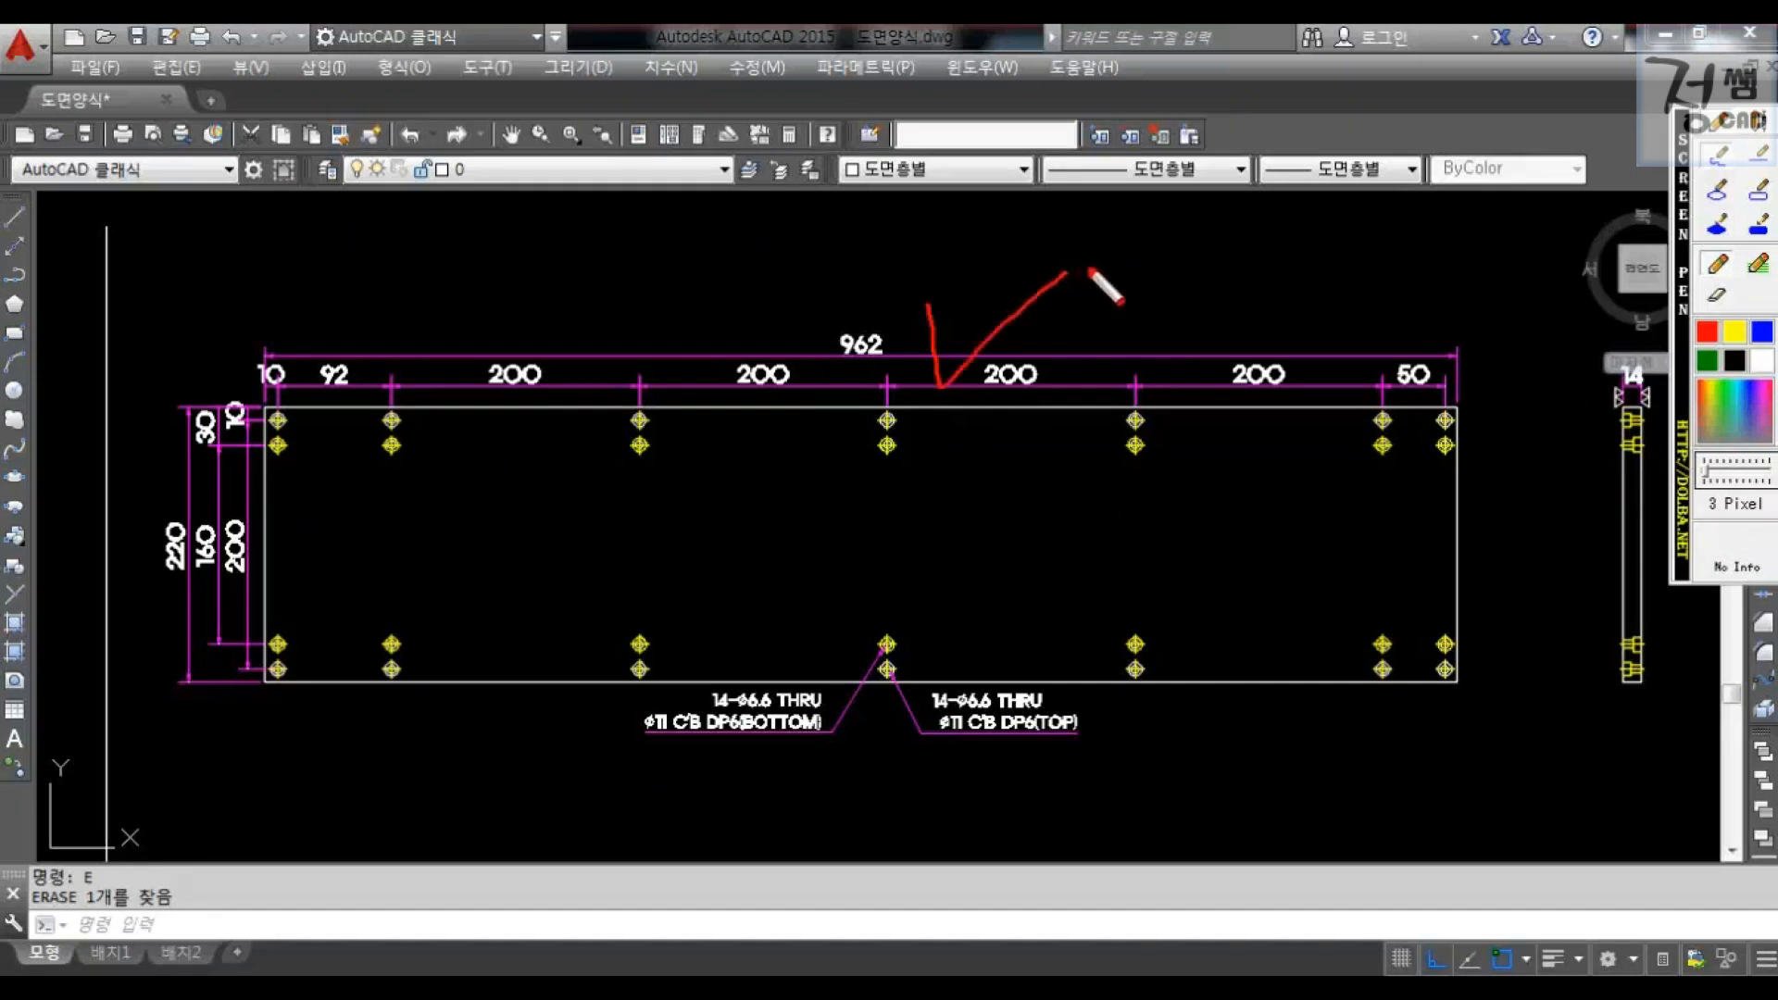
mouse_move(1028, 334)
left_mouse_down()
mouse_move(1065, 459)
mouse_move(1215, 321)
left_mouse_up()
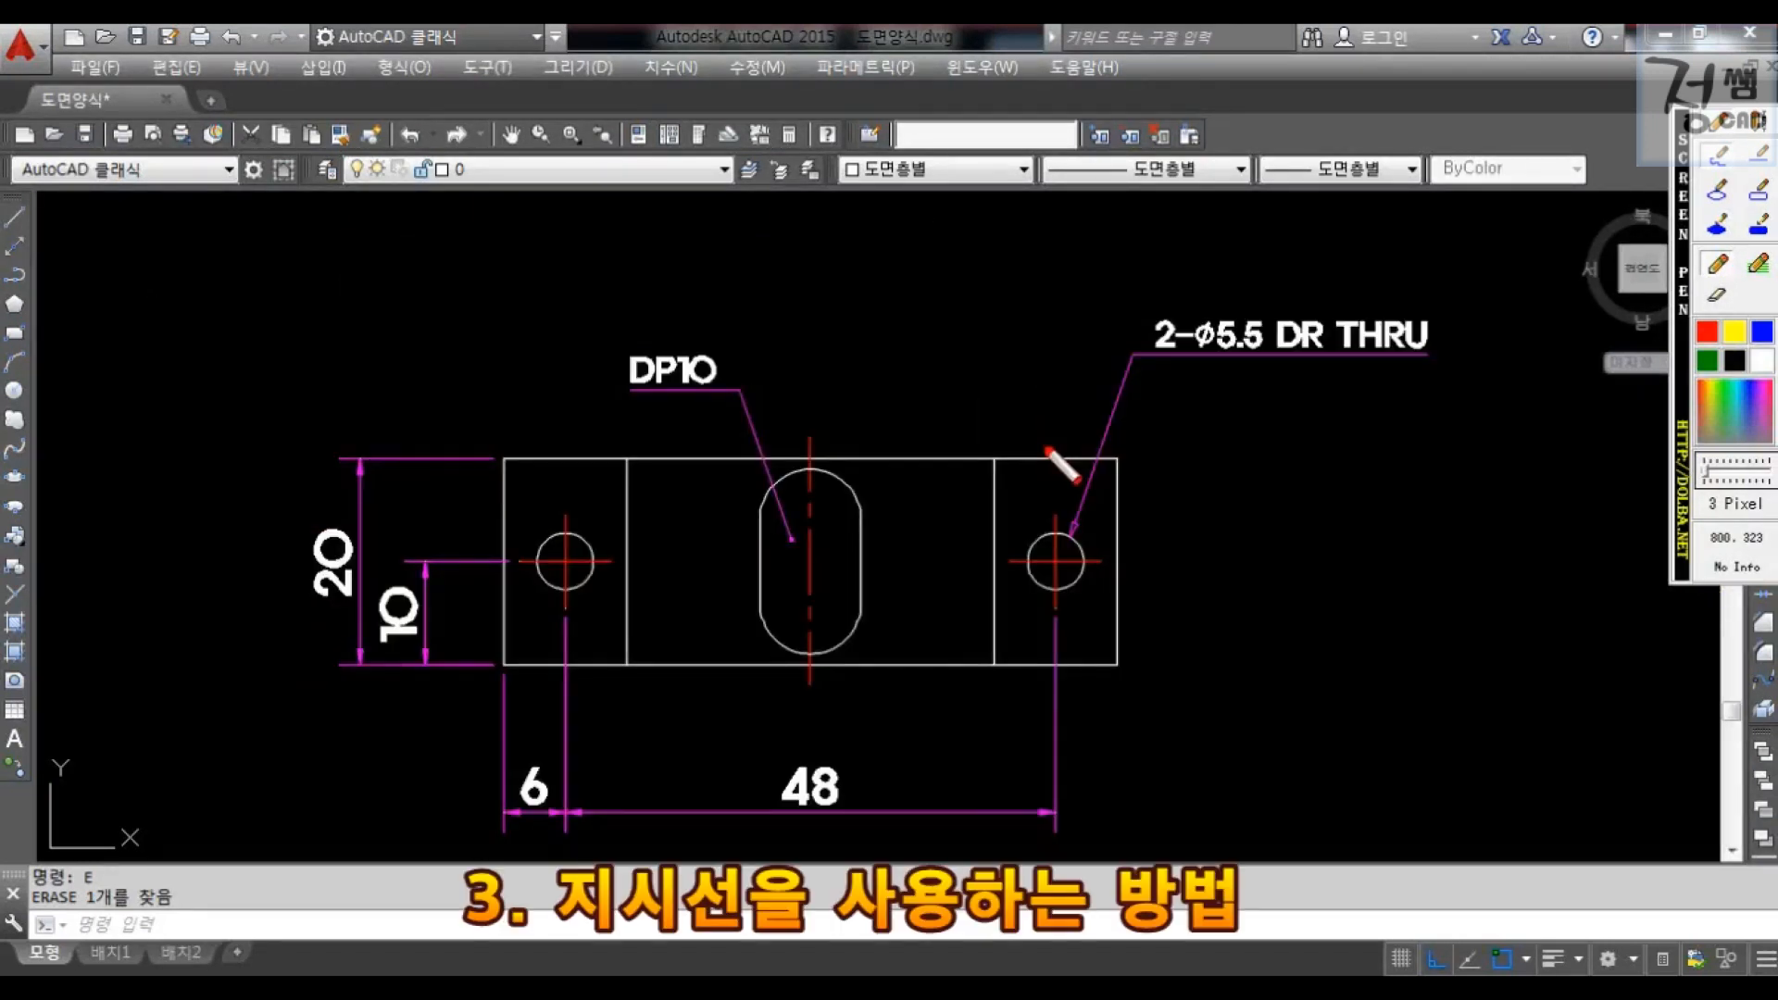
- Examine the leader notes DP10 and 2-Ø5.5 DR THRU and how they point to the slot and the hole
left_click_drag(1088, 366, 1171, 370)
left_click_drag(761, 412, 859, 363)
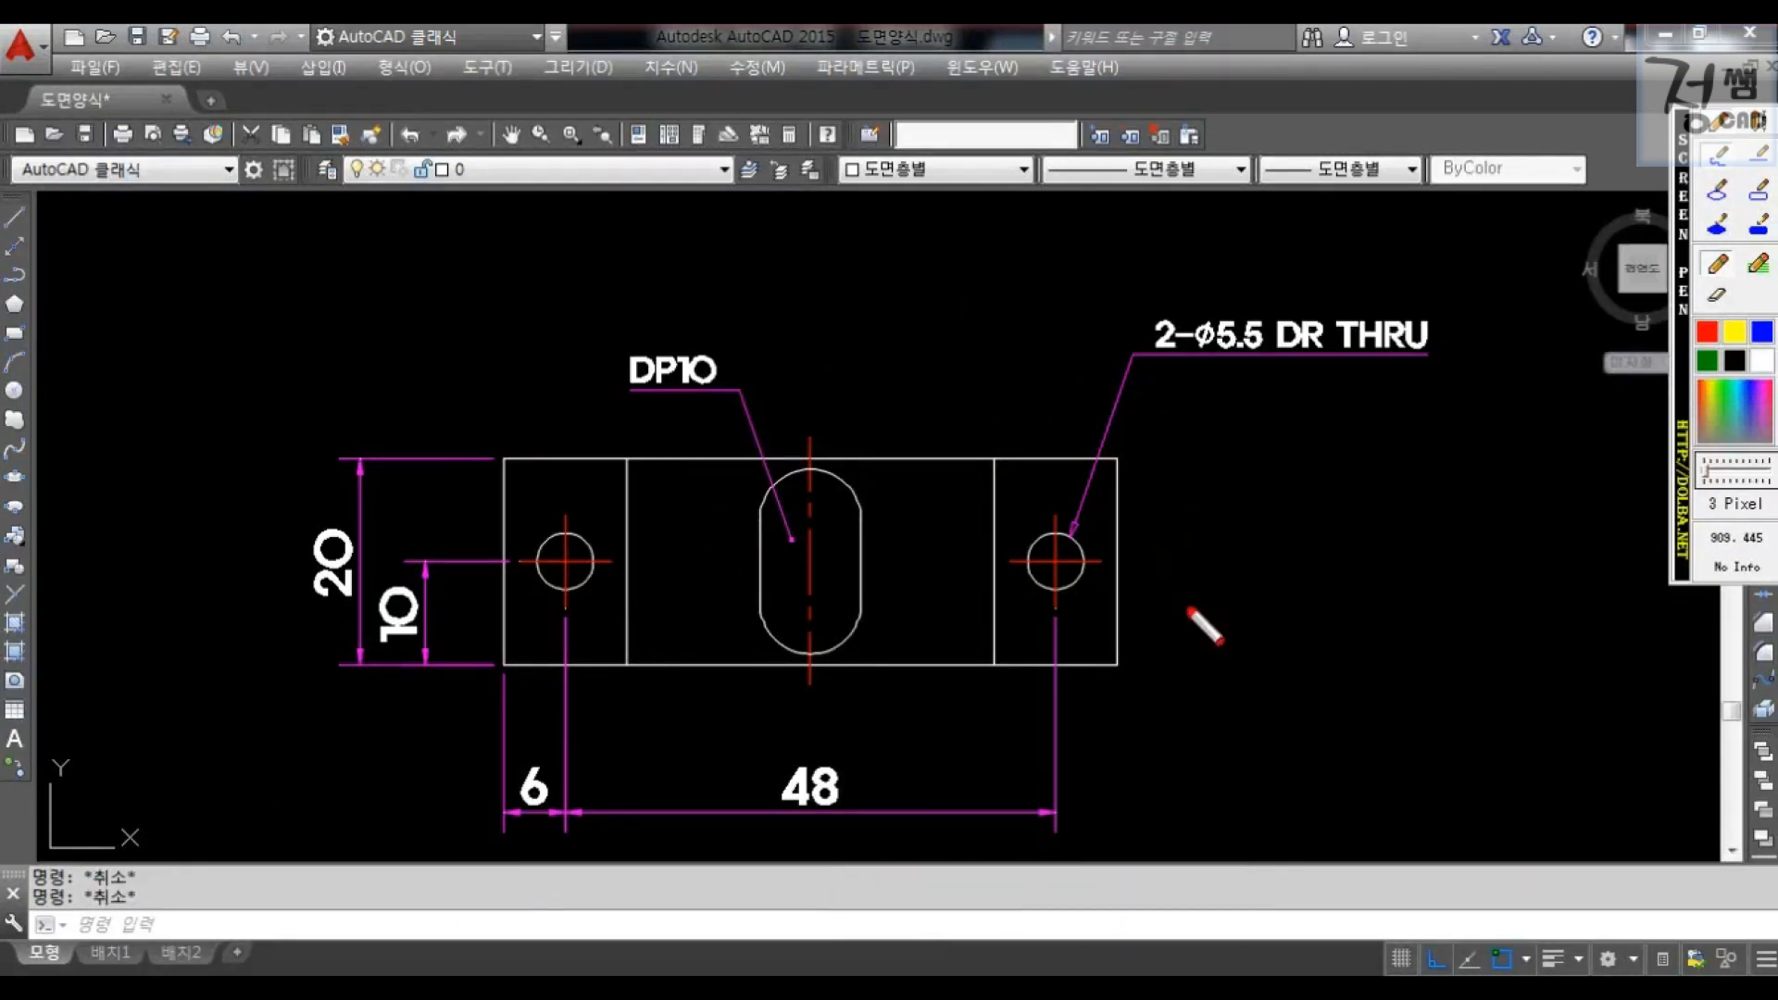
left_click_drag(1032, 505, 1082, 489)
left_click_drag(791, 436, 896, 412)
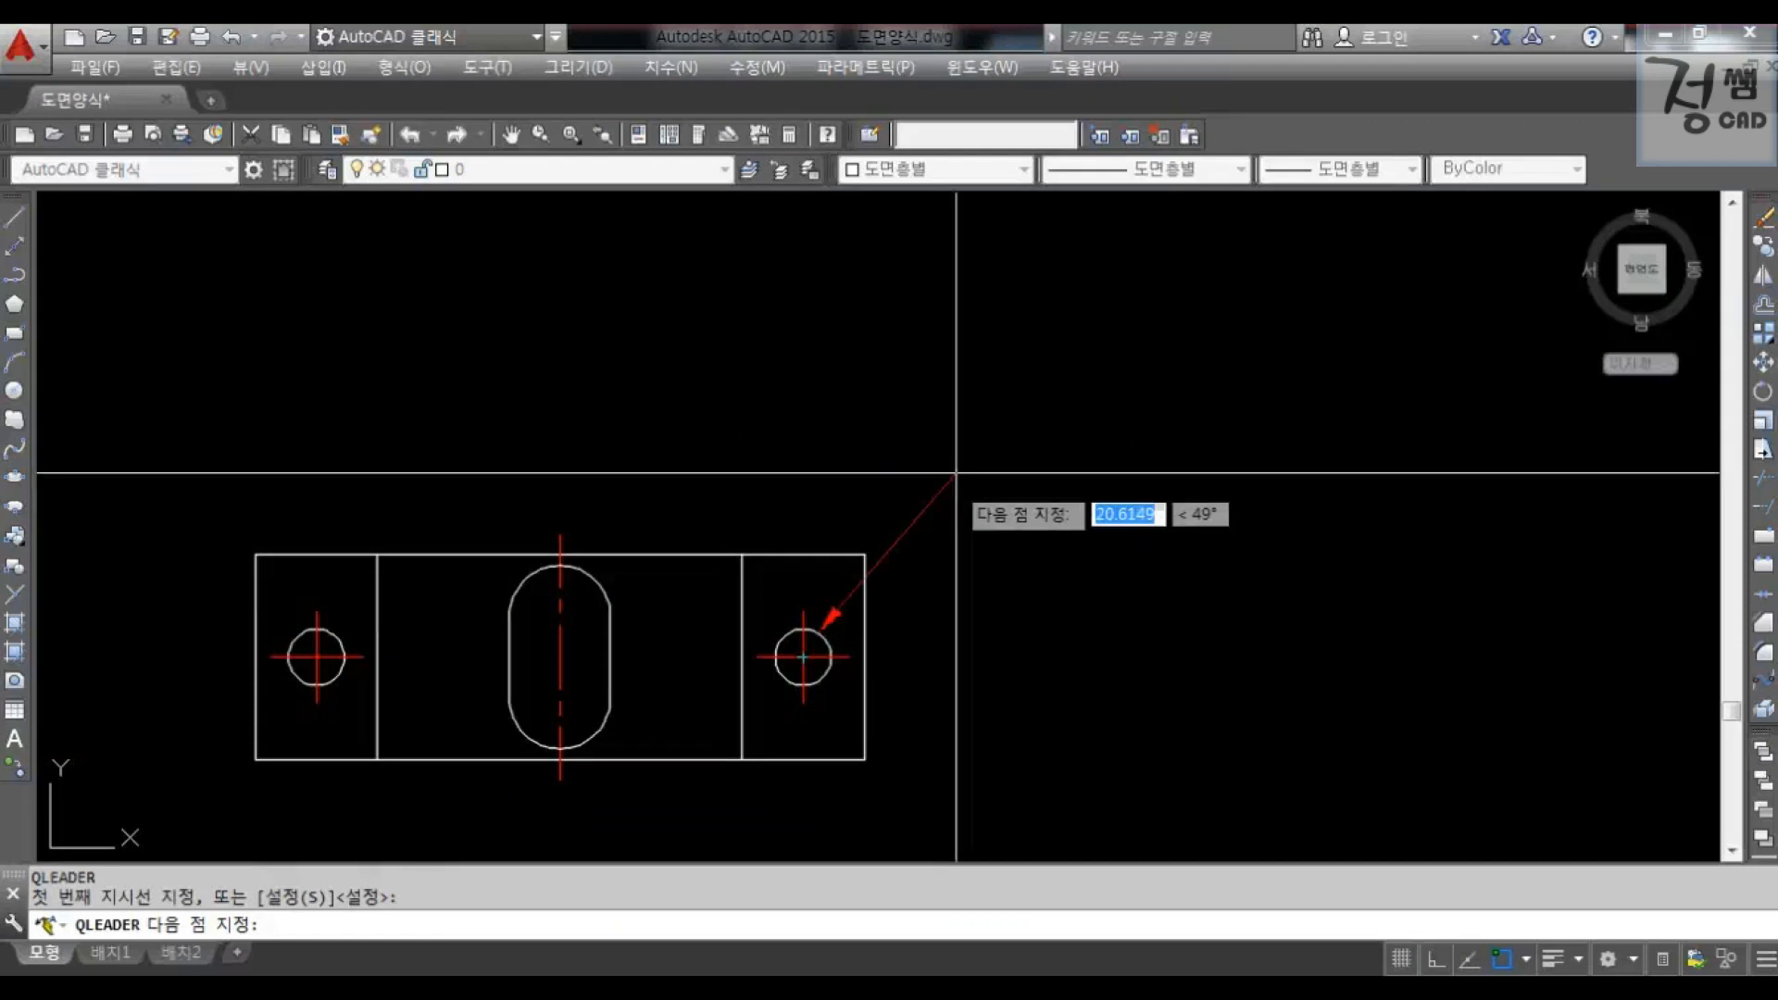
- Try out a leader from the right-hand hole with the note 2-Ø5.5 DR THRU
left_click(979, 466)
key("Return")
left_click_drag(815, 582, 870, 535)
type("2-%%c5.5 DR THRU")
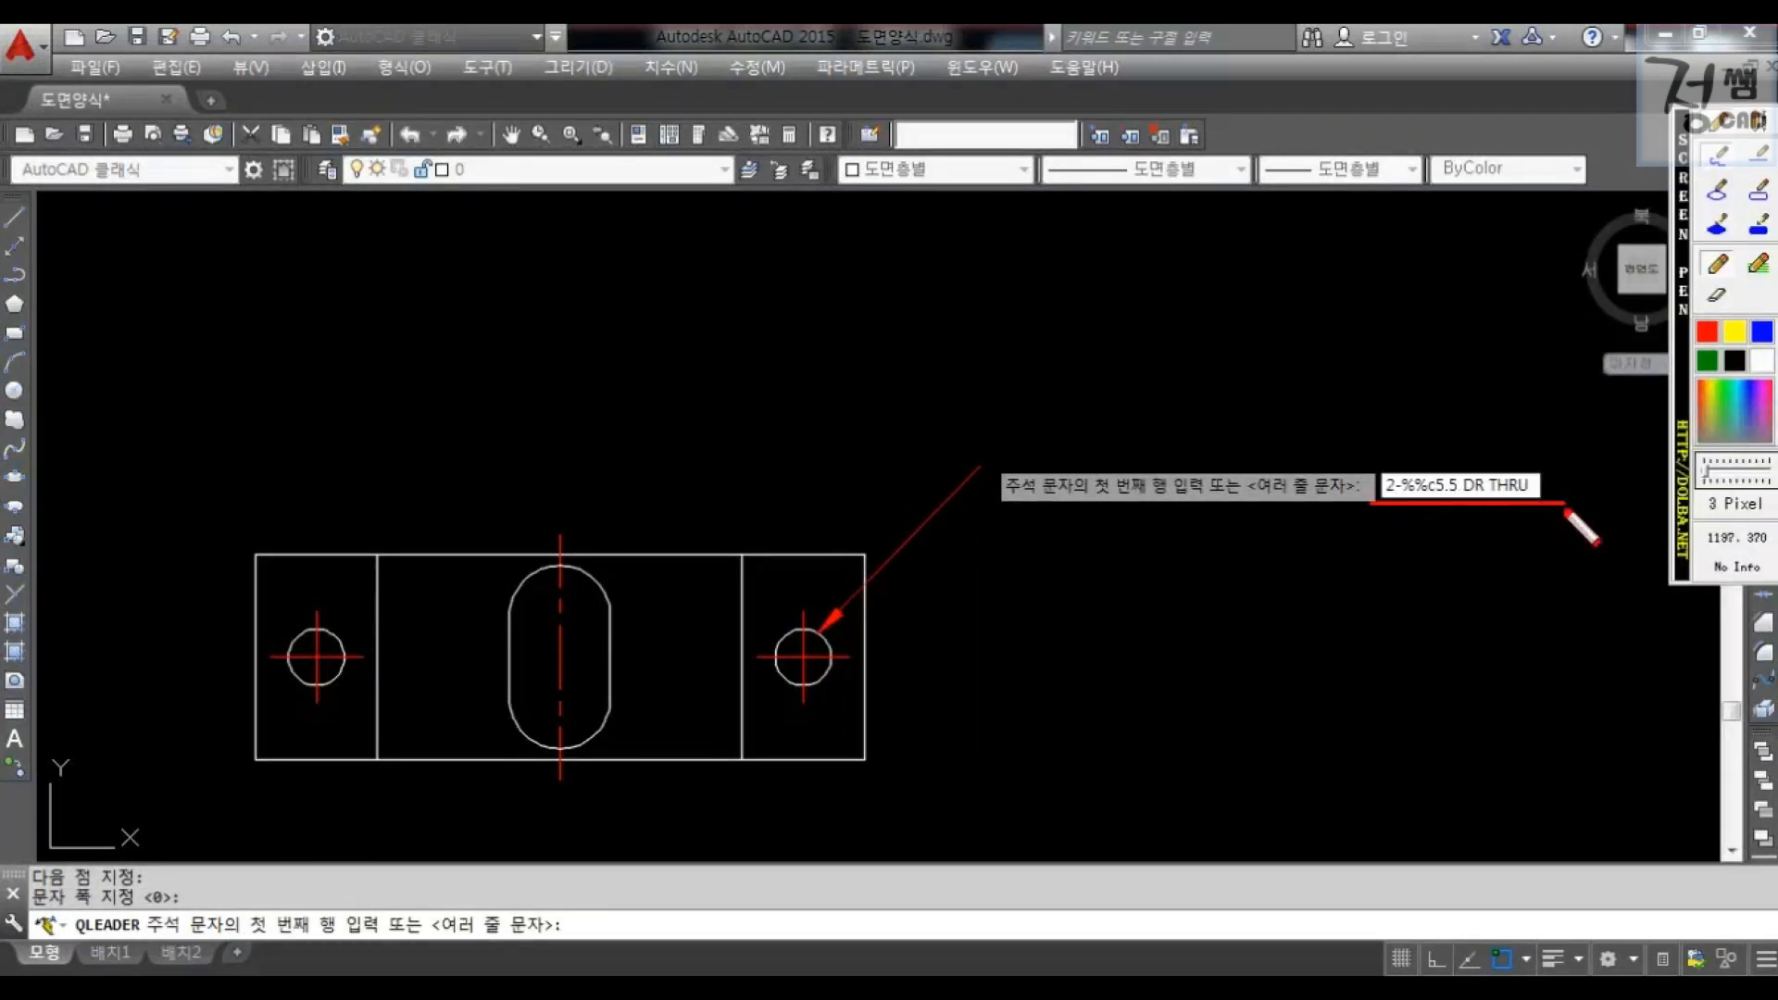
key("Return")
key("Return")
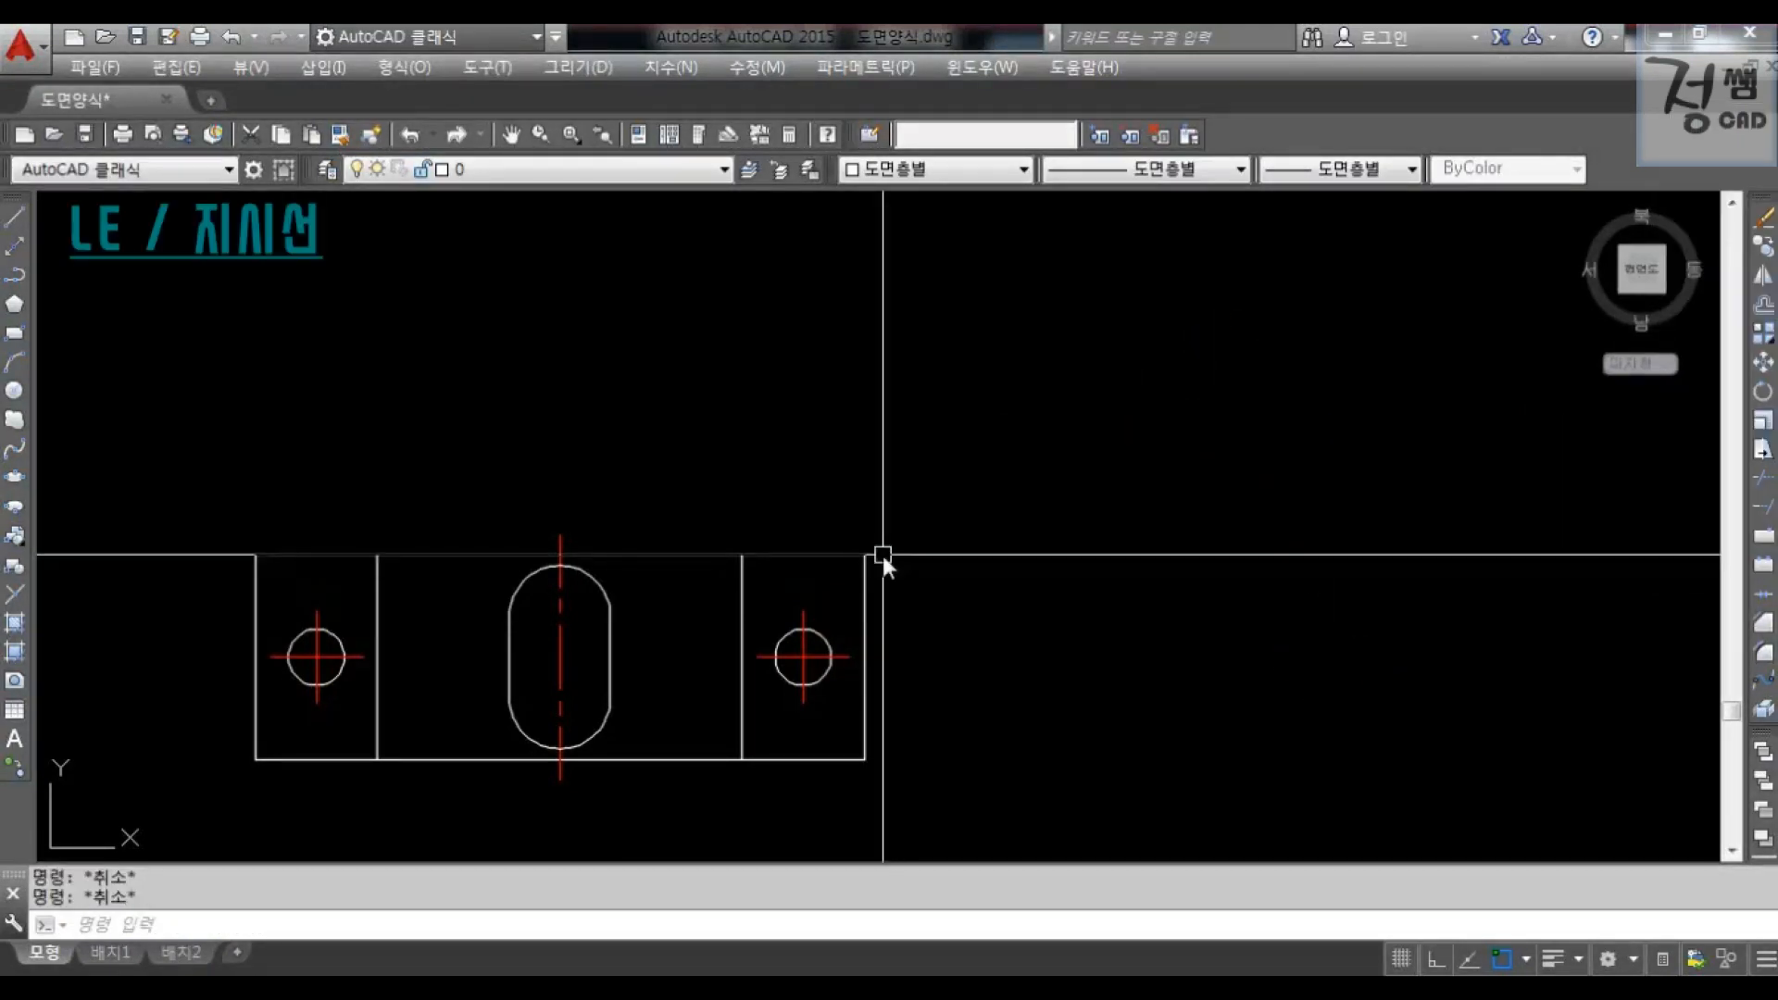
- Draw a quick leader (LE) from the right-hand hole's edge diagonally up to a point beyond the plate's upper-right corner
type("LE")
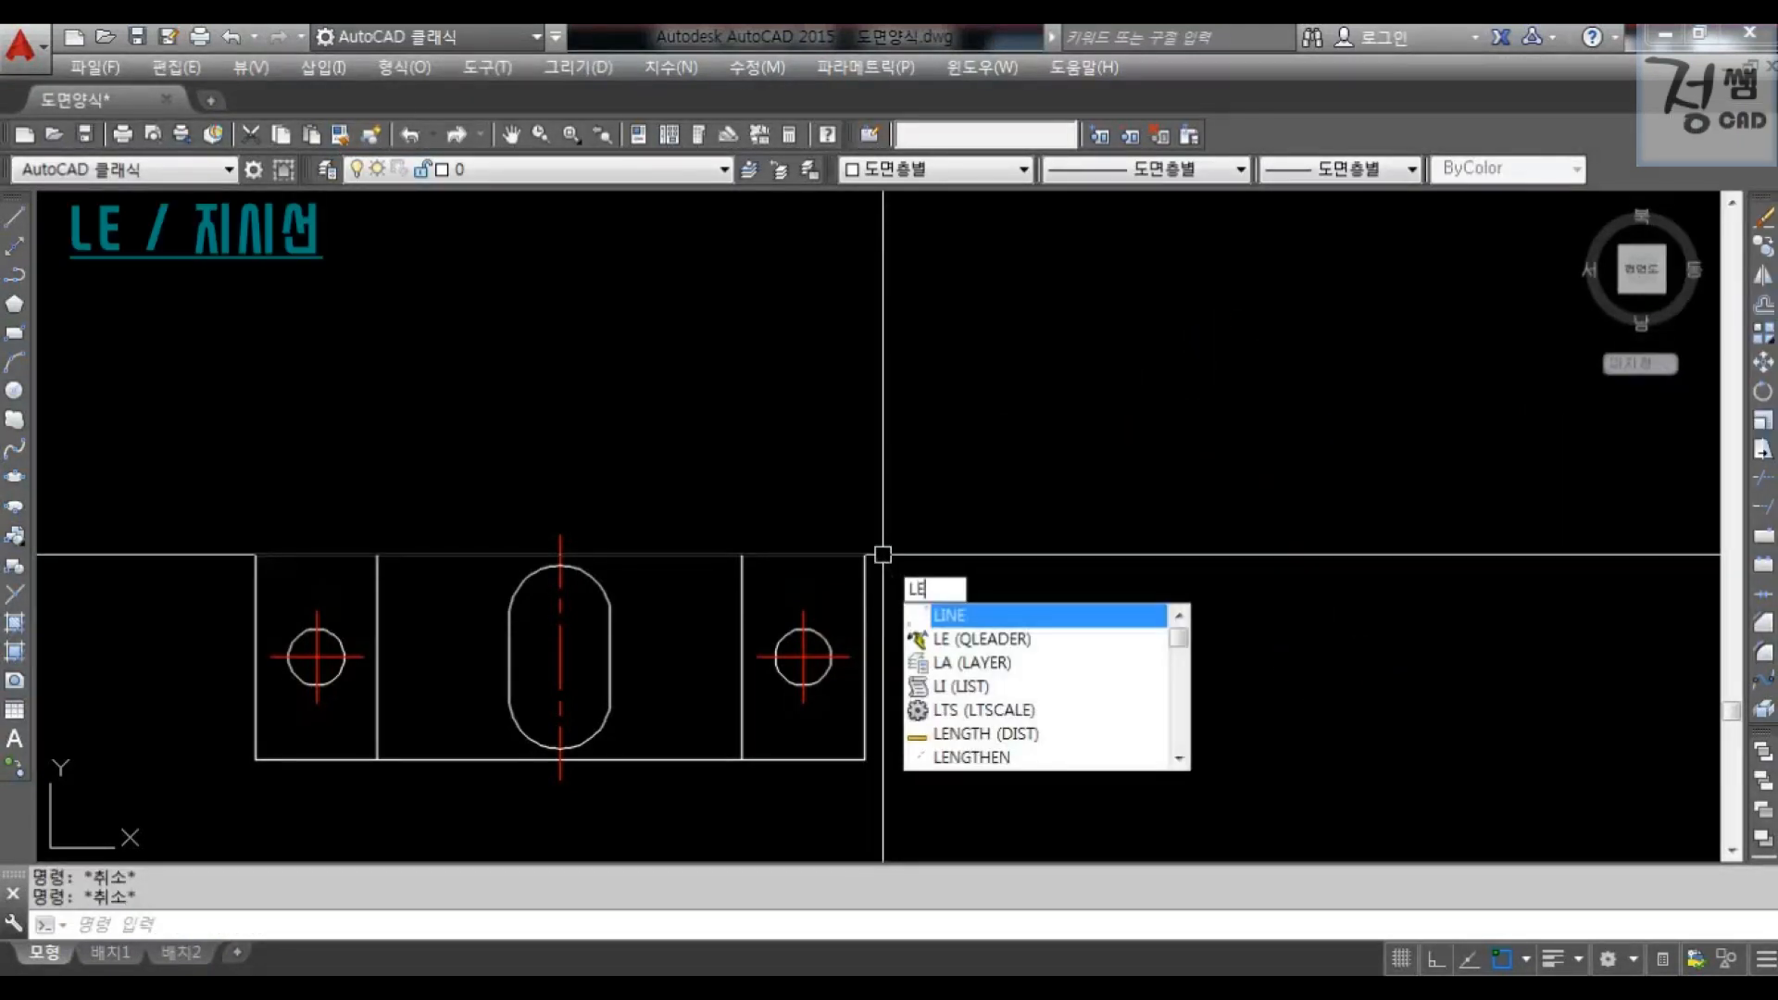
key("Return")
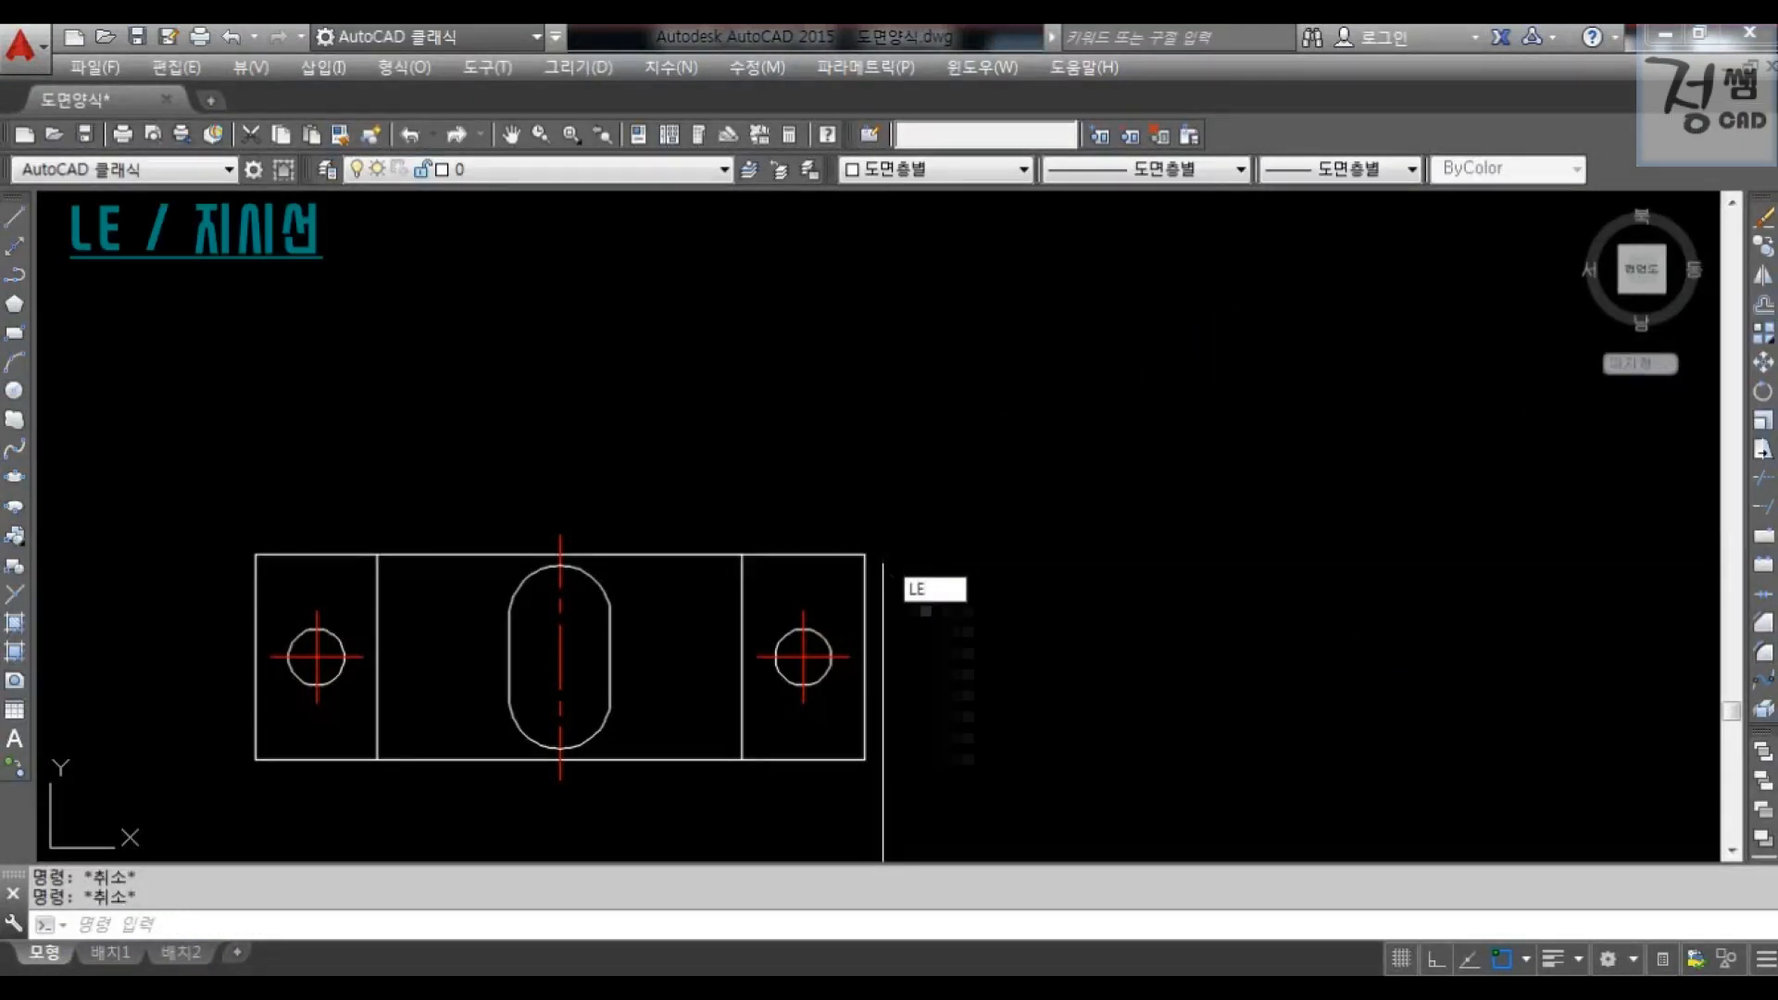
left_click(819, 631)
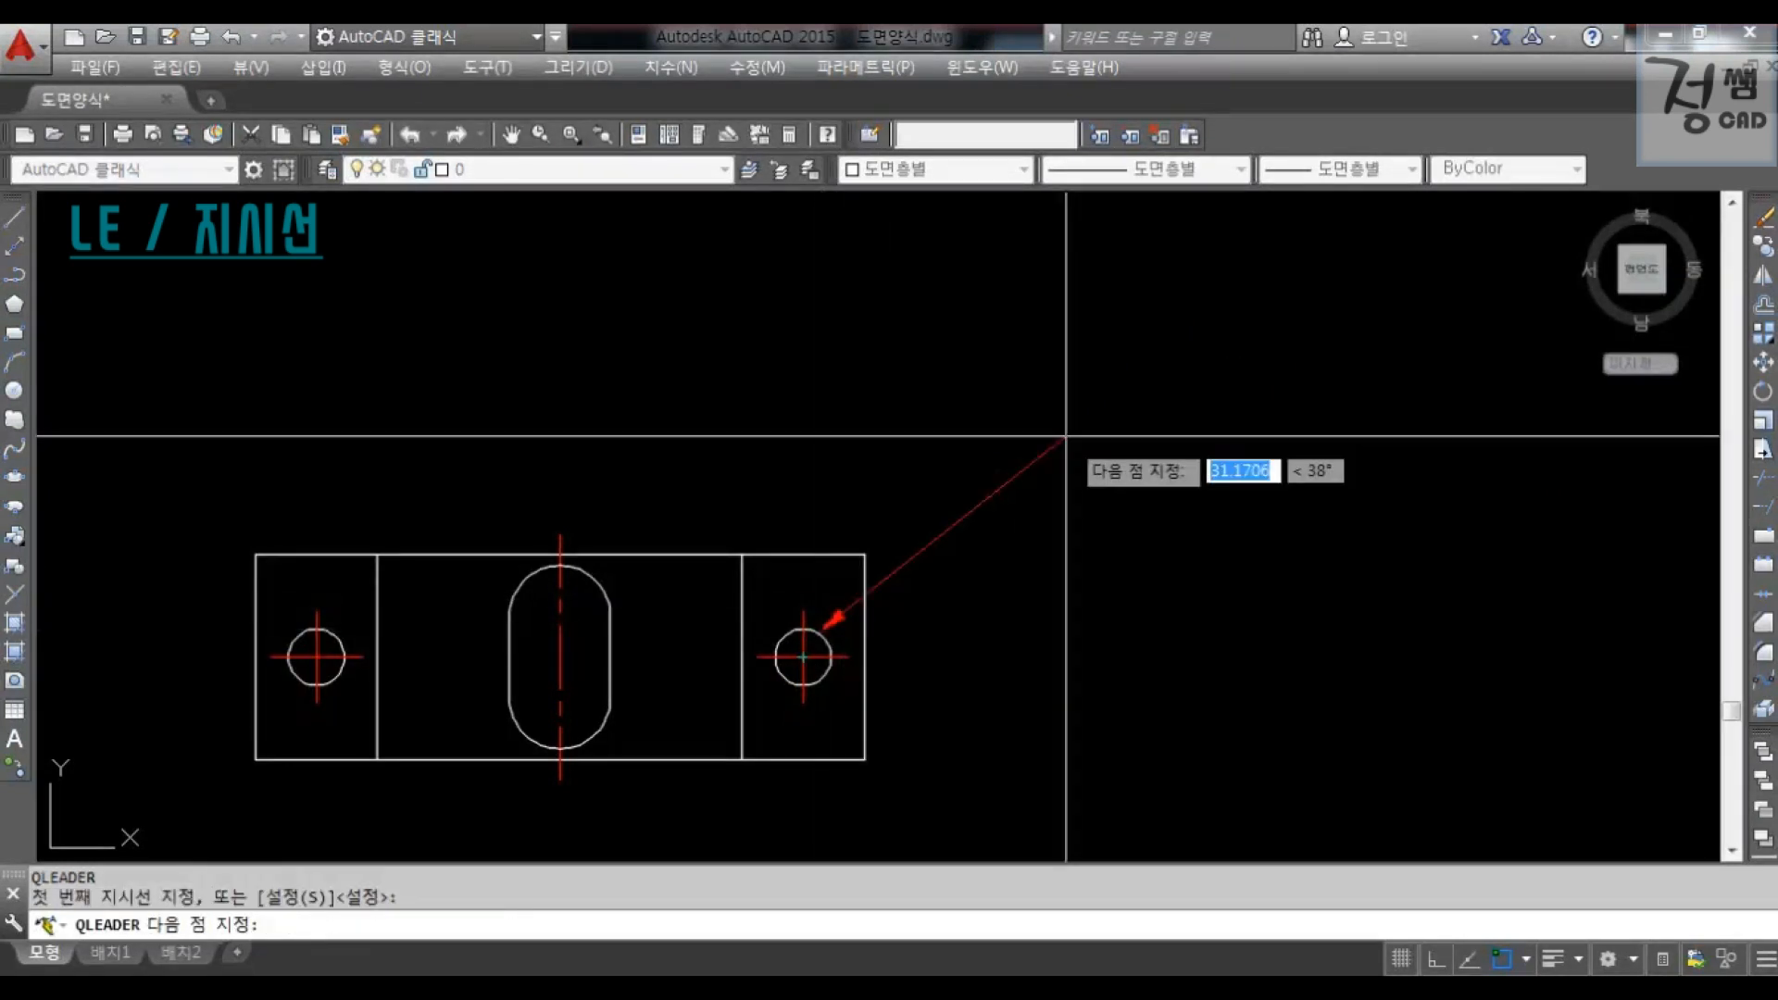
mouse_move(894, 470)
left_mouse_down()
mouse_move(902, 507)
mouse_move(957, 454)
left_mouse_up()
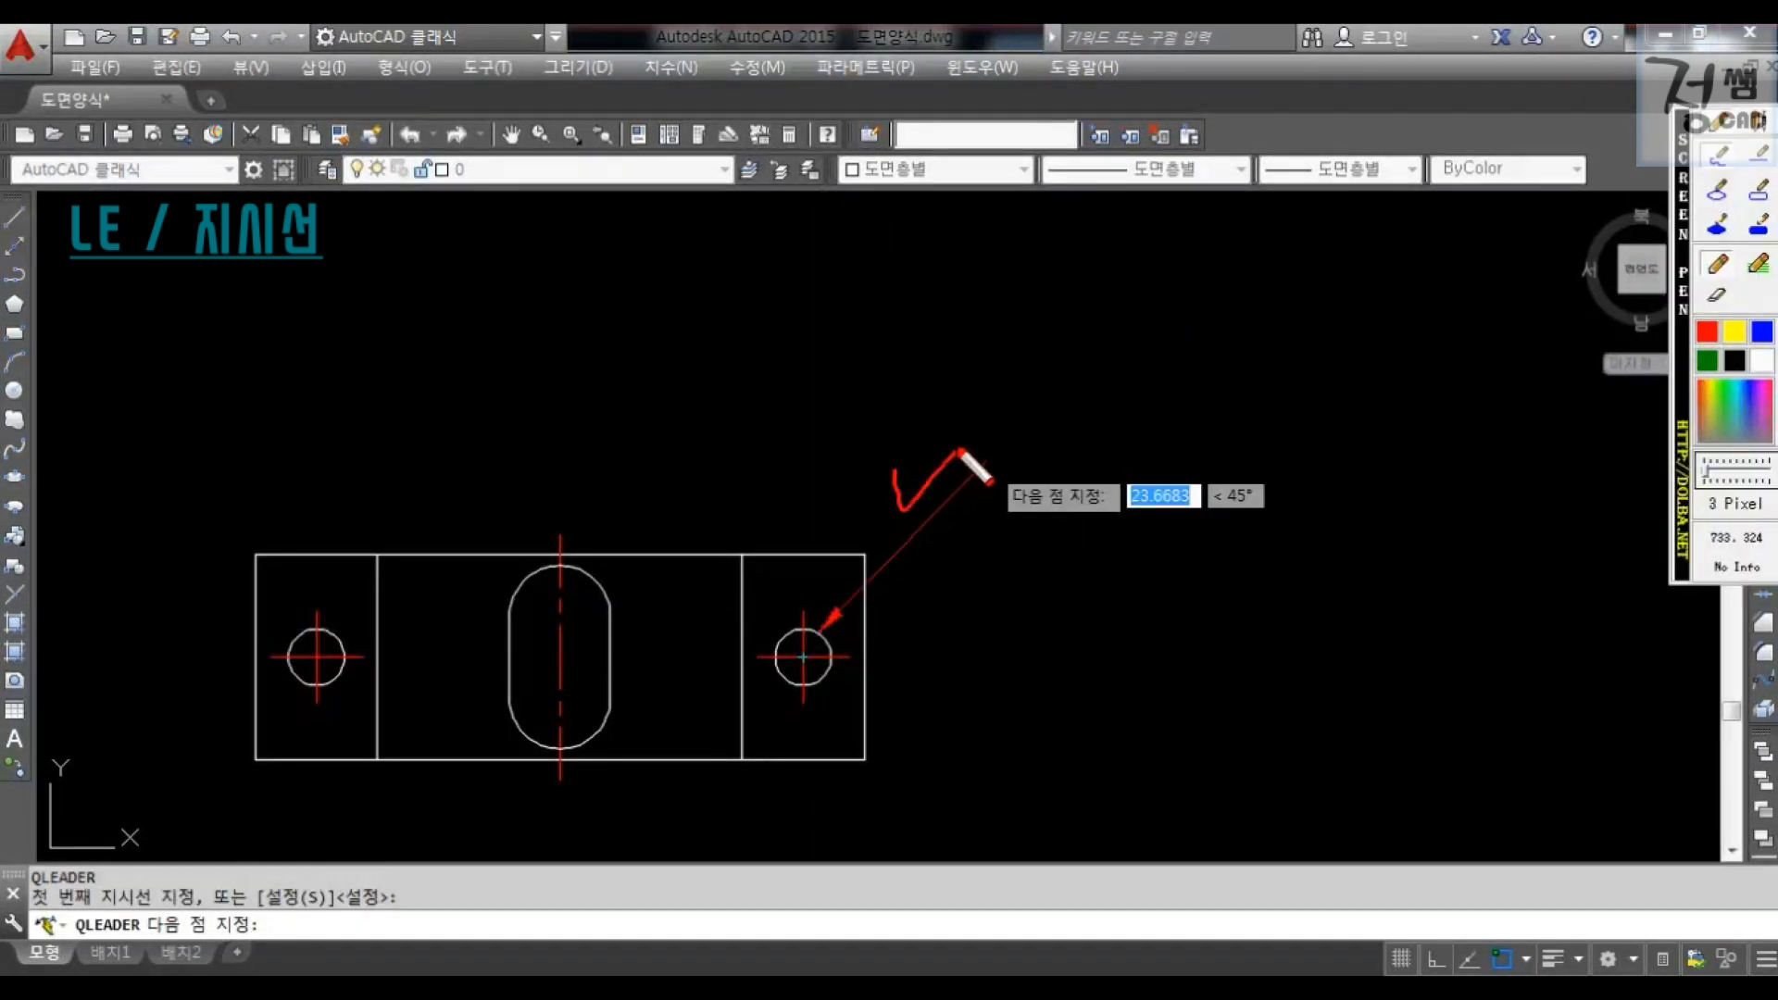
left_click(952, 470)
left_click_drag(972, 527, 1121, 527)
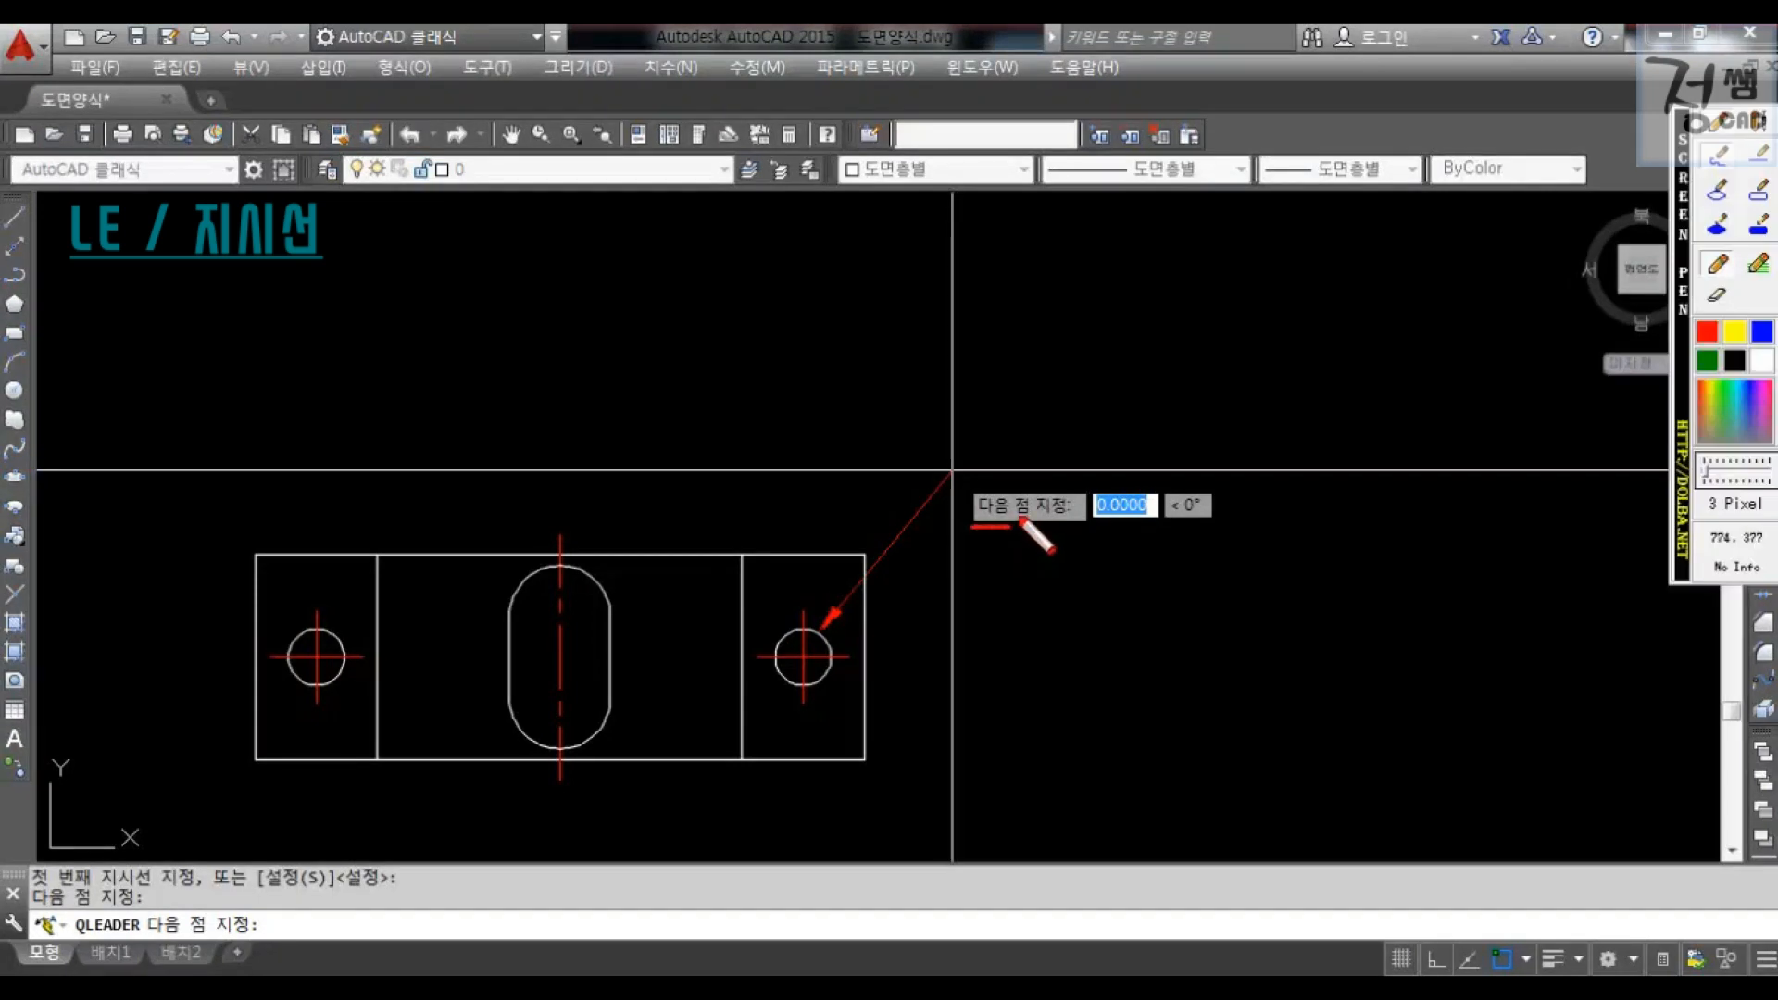
mouse_move(1061, 465)
left_mouse_down()
mouse_move(1010, 536)
mouse_move(1069, 530)
mouse_move(1276, 580)
left_mouse_up()
key("Escape")
key("Return")
- Accept the leader's text width of 0 and enter the single-line note 2-%%C5.5 DR THRU
left_click_drag(1186, 509, 1194, 557)
key("Escape")
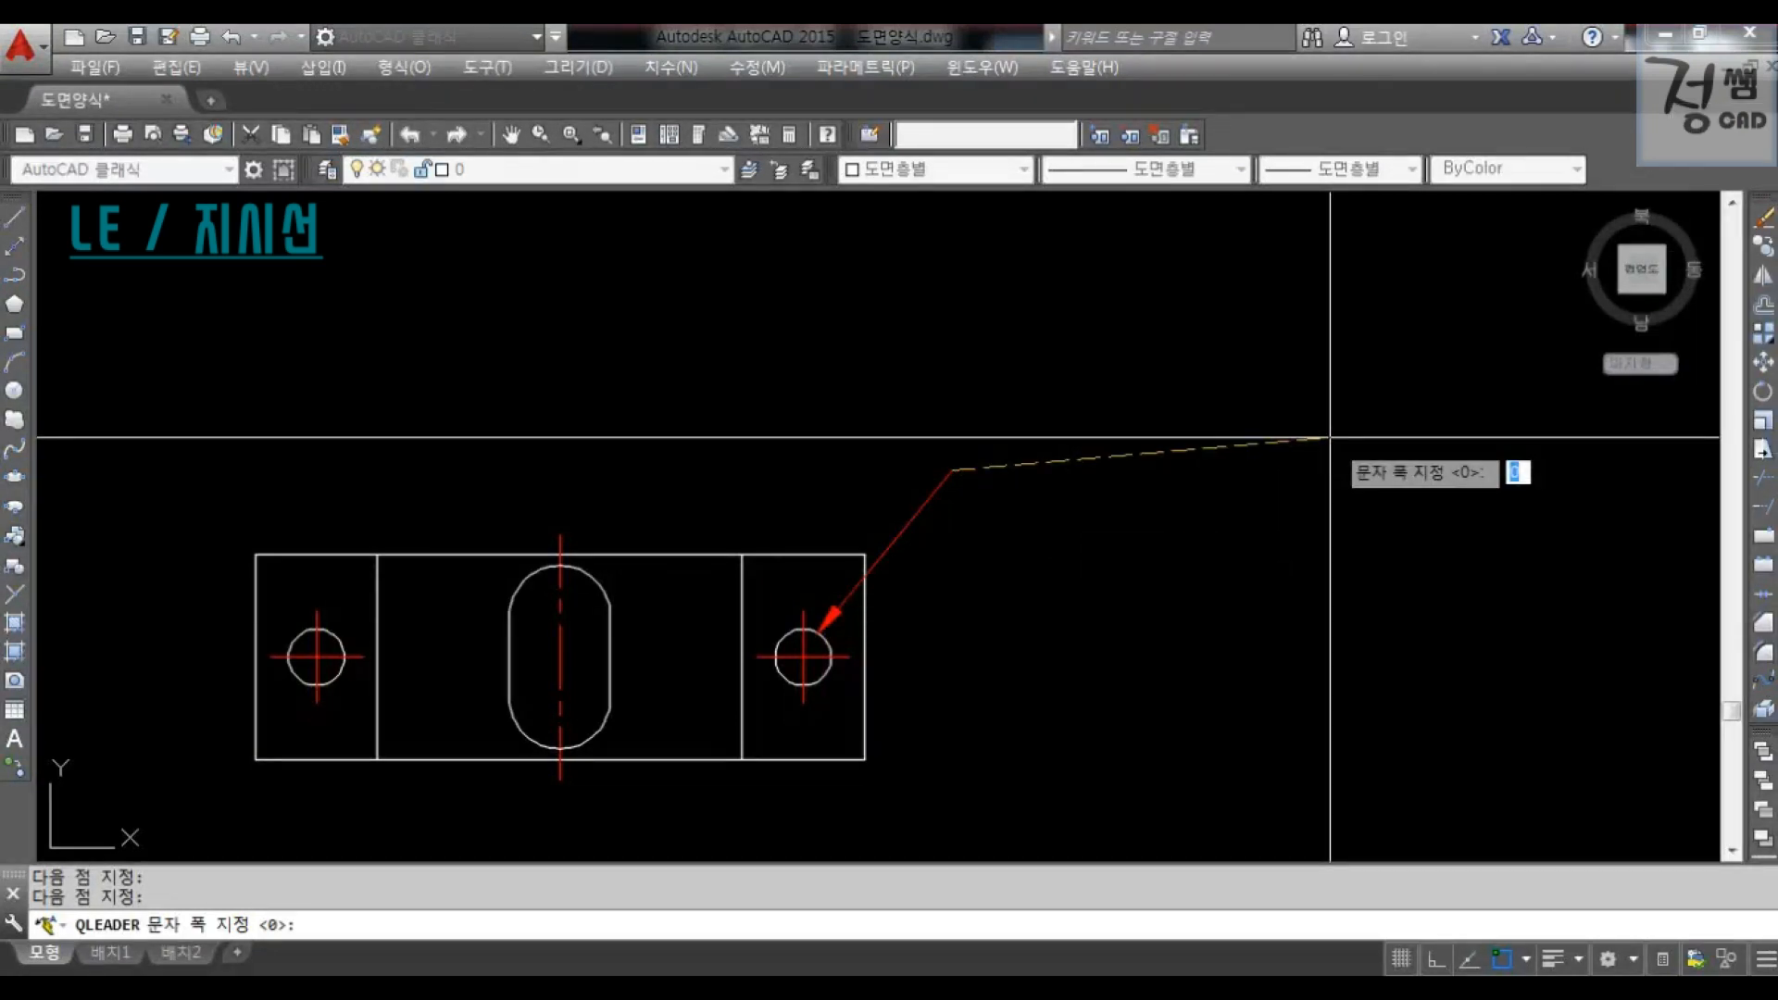
key("Return")
left_click_drag(1012, 495, 1405, 495)
left_click_drag(1310, 428, 1401, 381)
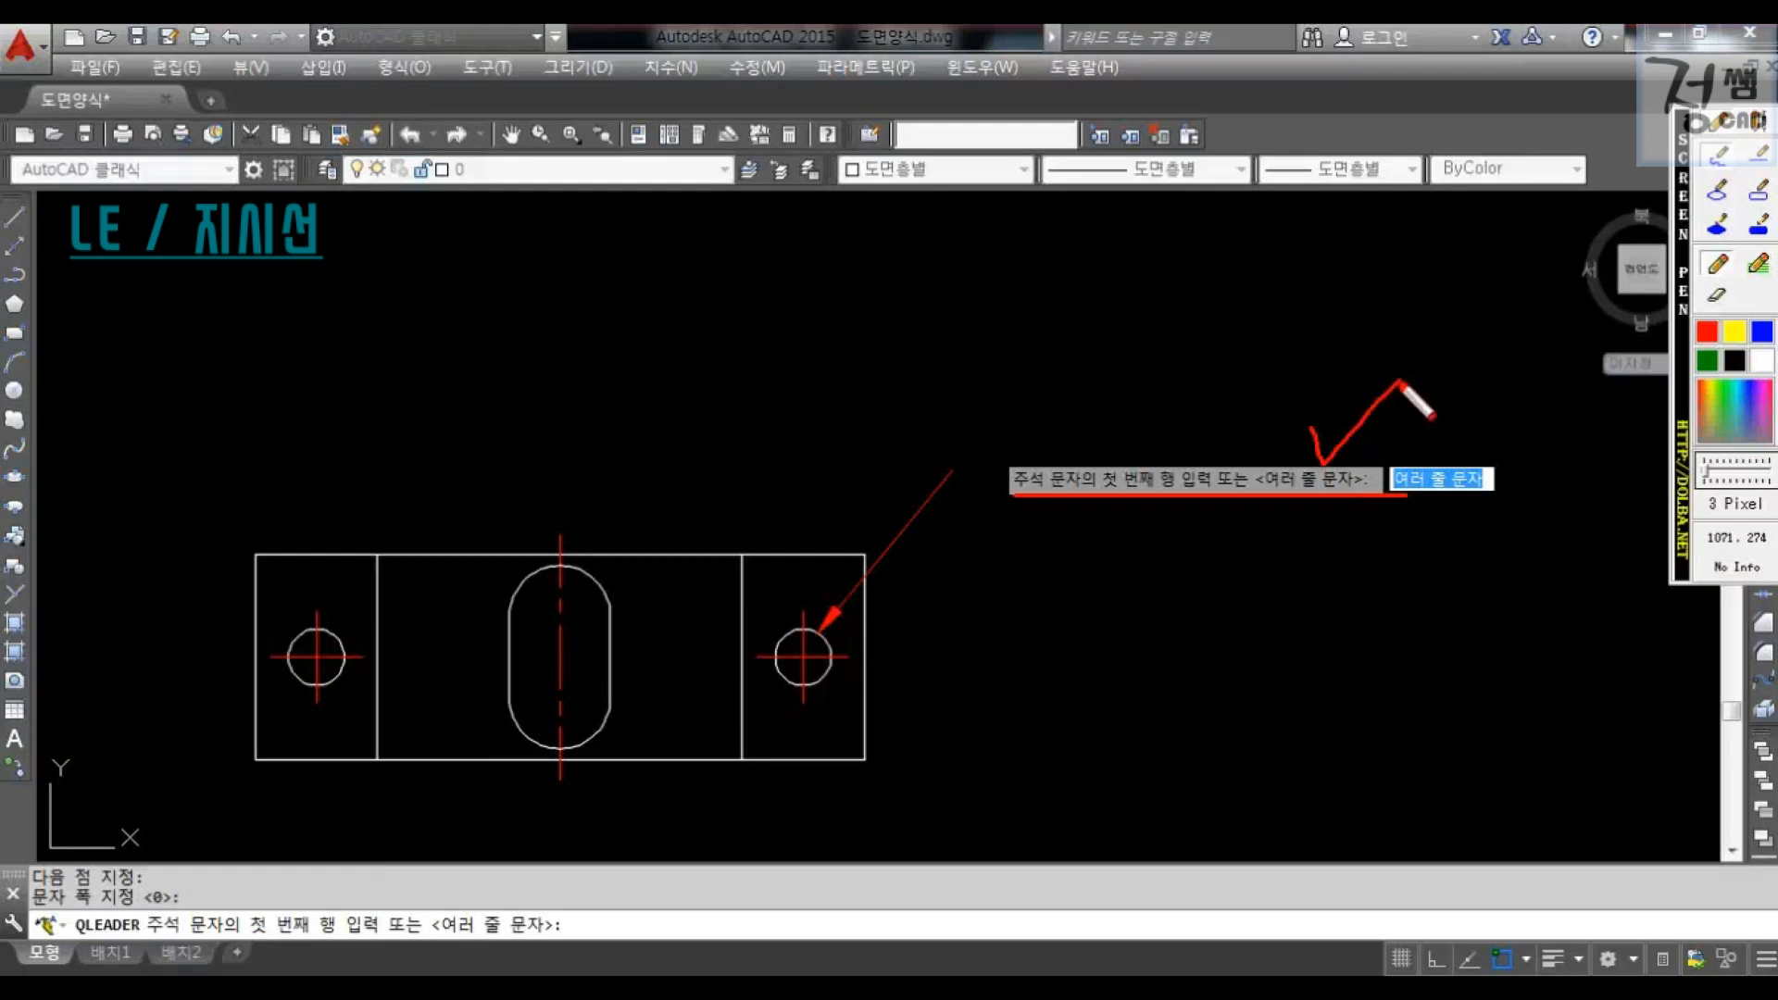
key("Escape")
type("2-%%C5.5 DR THRU")
key("Return")
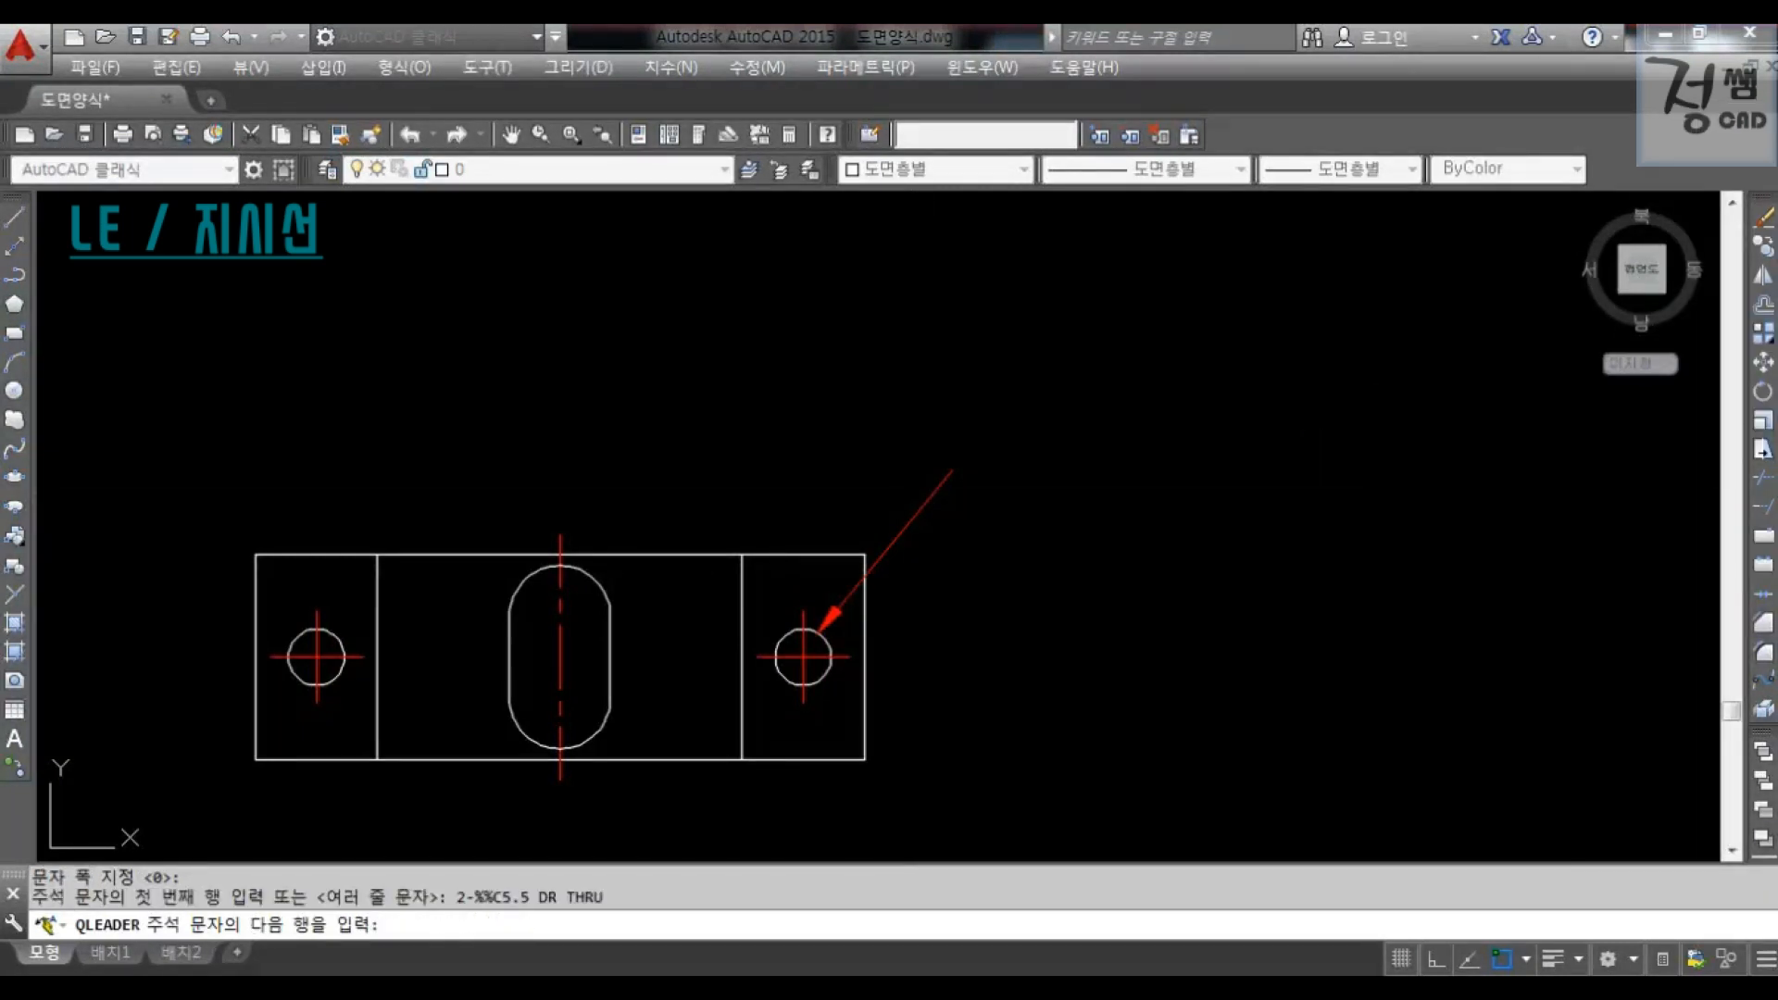
key("Escape")
key("Return")
- Examine the leader notes on the large centre hole, comparing Ø20 HOLE THRU with Ø20 HOLE DP10
left_click_drag(1005, 375, 1096, 341)
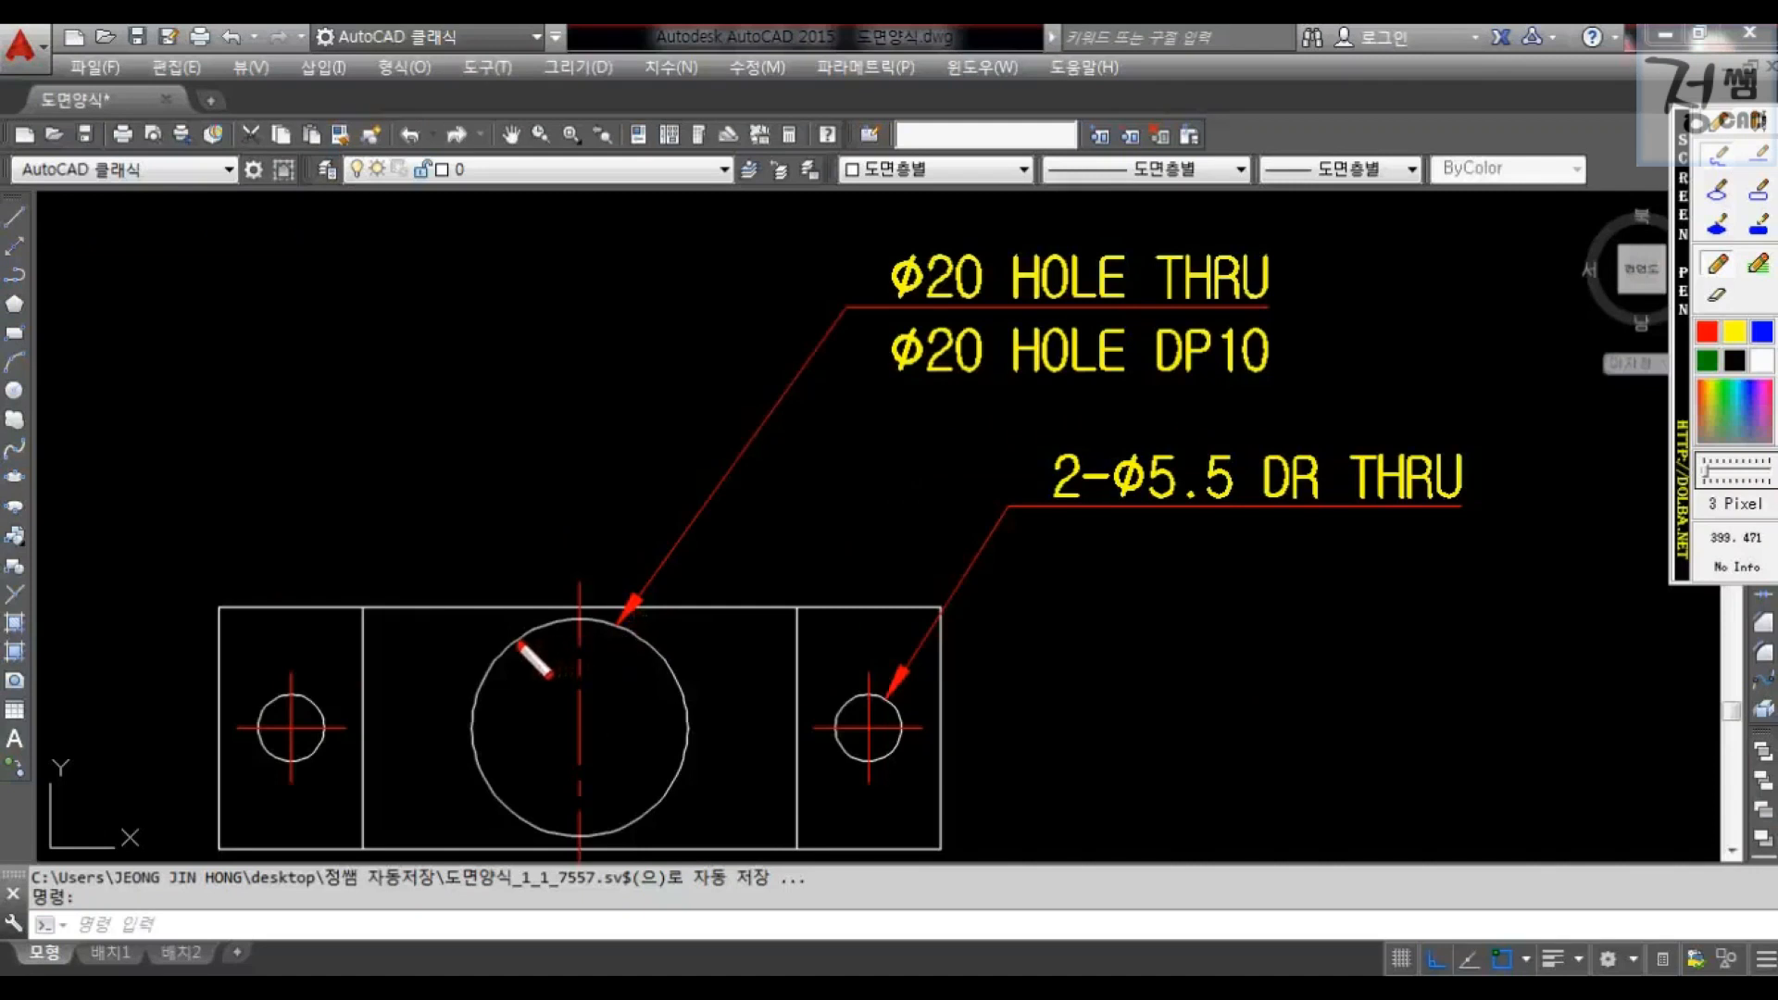
left_click_drag(515, 609, 611, 582)
left_click_drag(930, 223, 968, 219)
left_click_drag(1114, 223, 1168, 206)
key("Escape")
key("Escape")
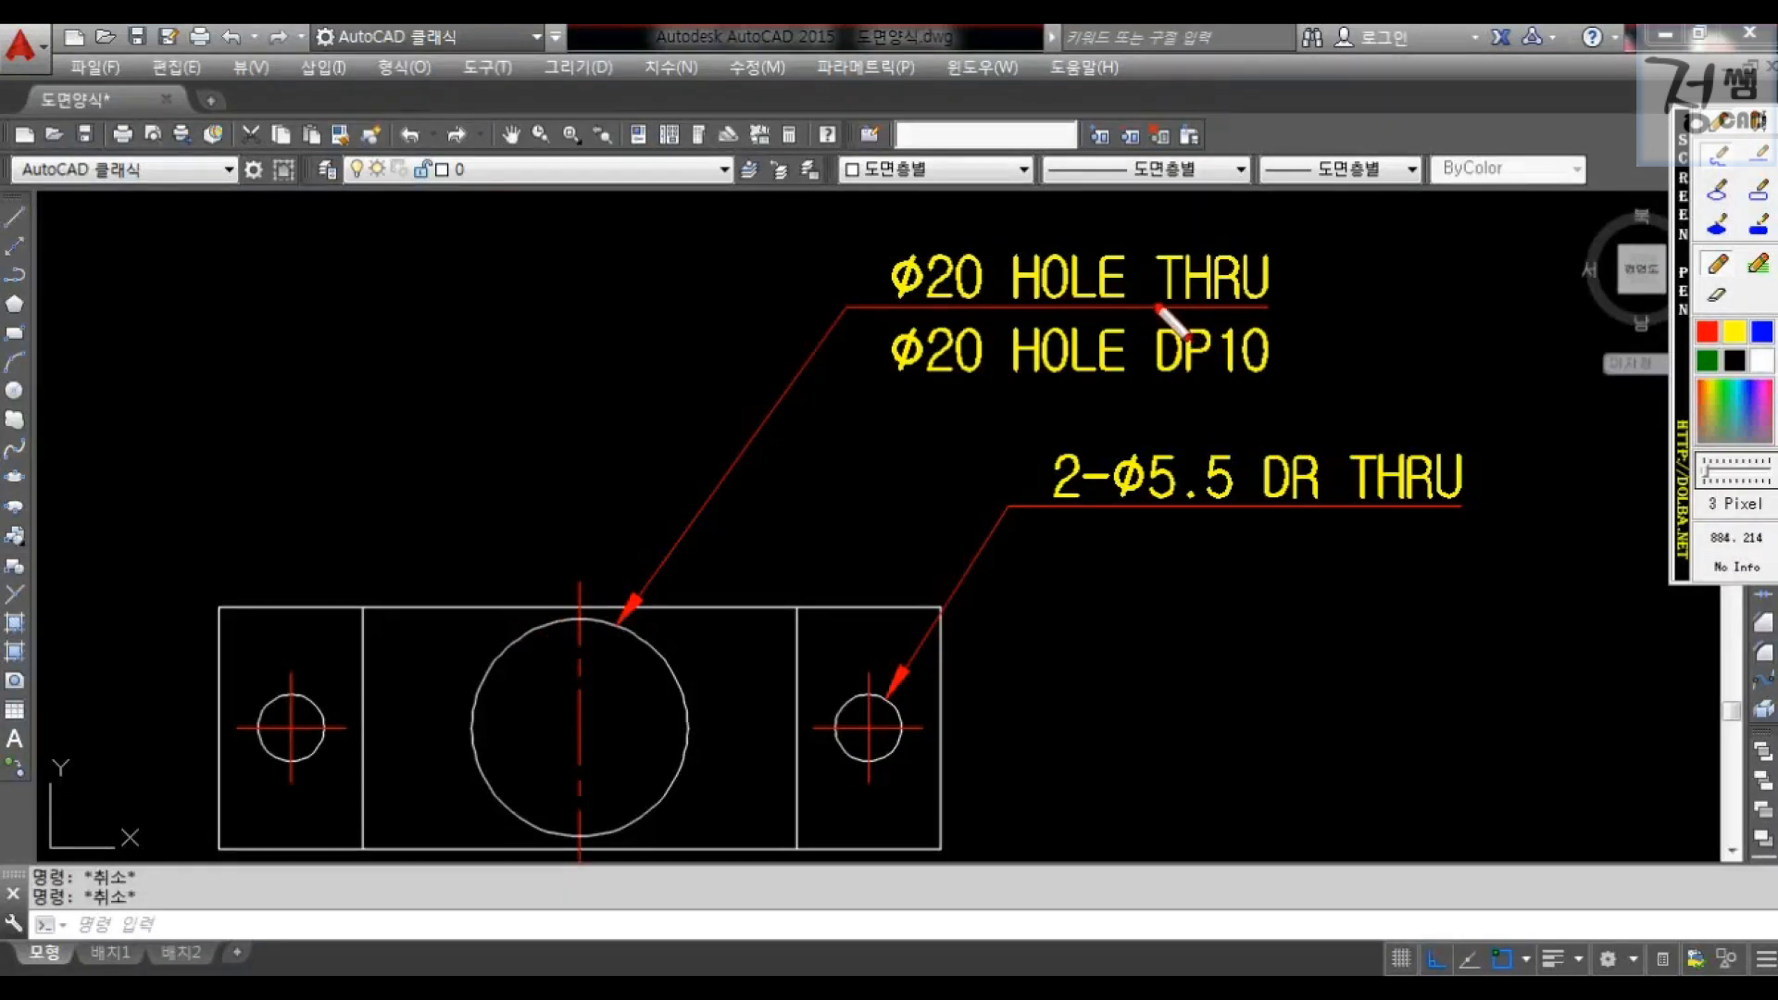
mouse_move(1157, 303)
left_mouse_down()
mouse_move(1264, 299)
mouse_move(1313, 229)
left_mouse_up()
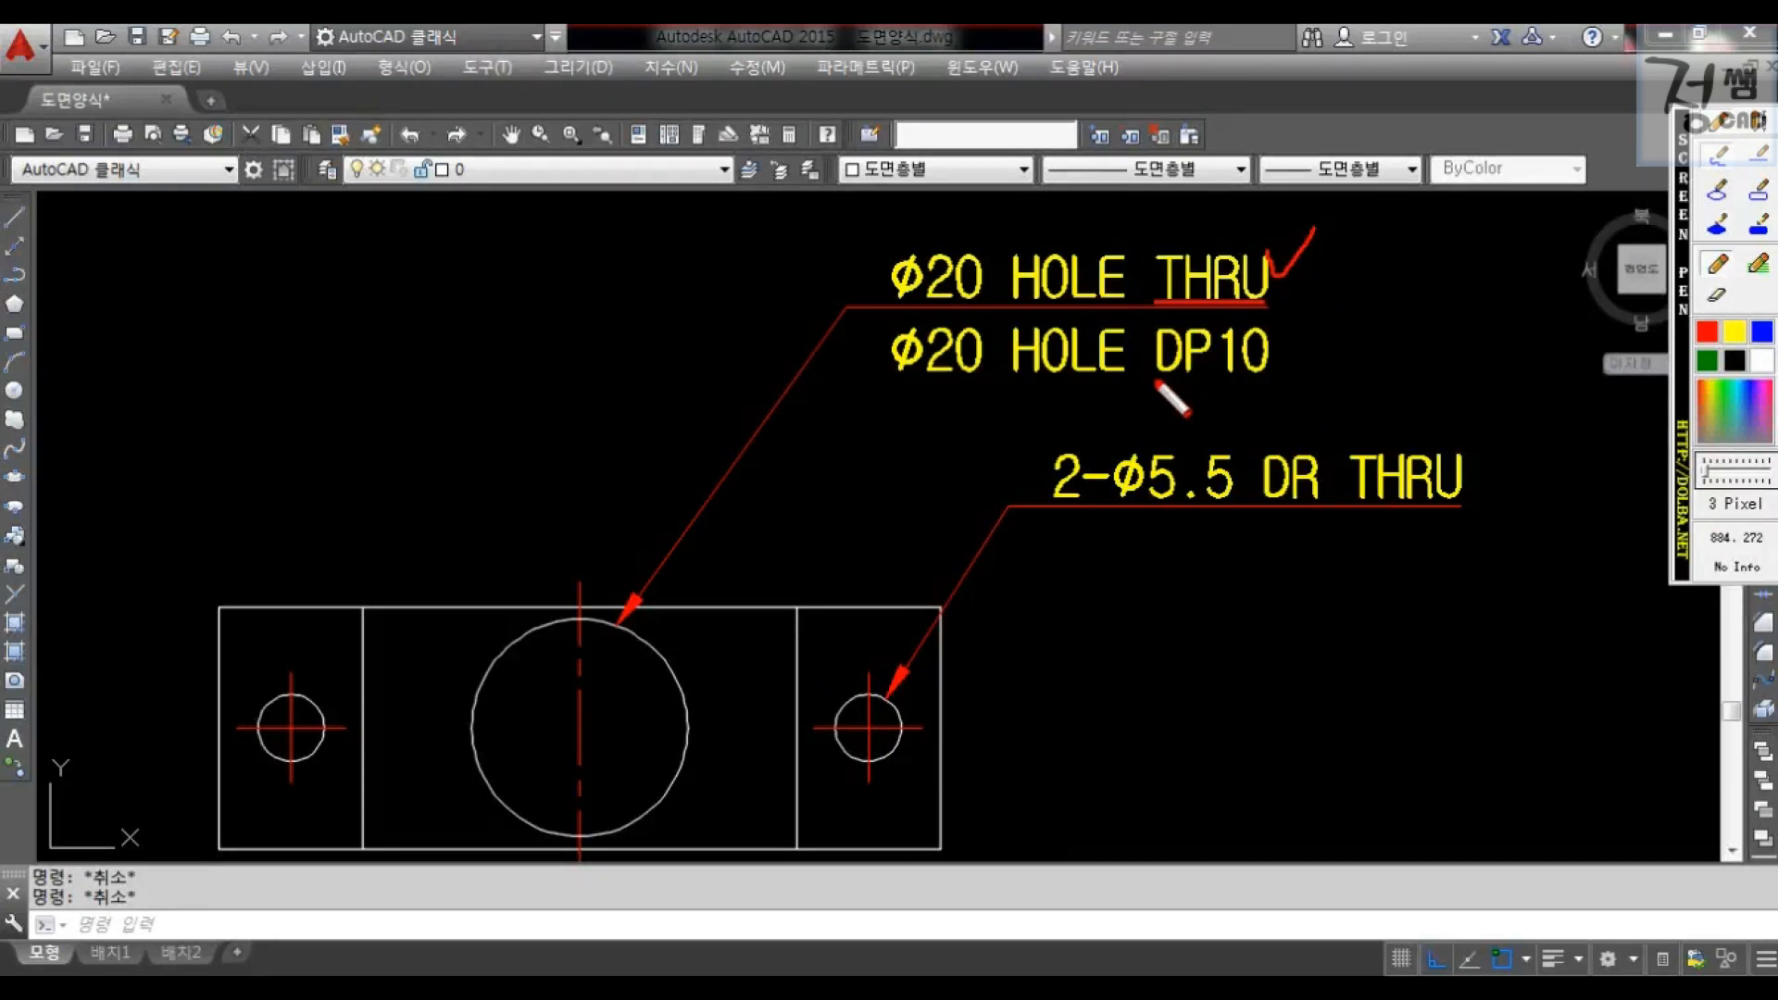
mouse_move(1157, 380)
left_mouse_down()
mouse_move(1299, 382)
mouse_move(1335, 304)
left_mouse_up()
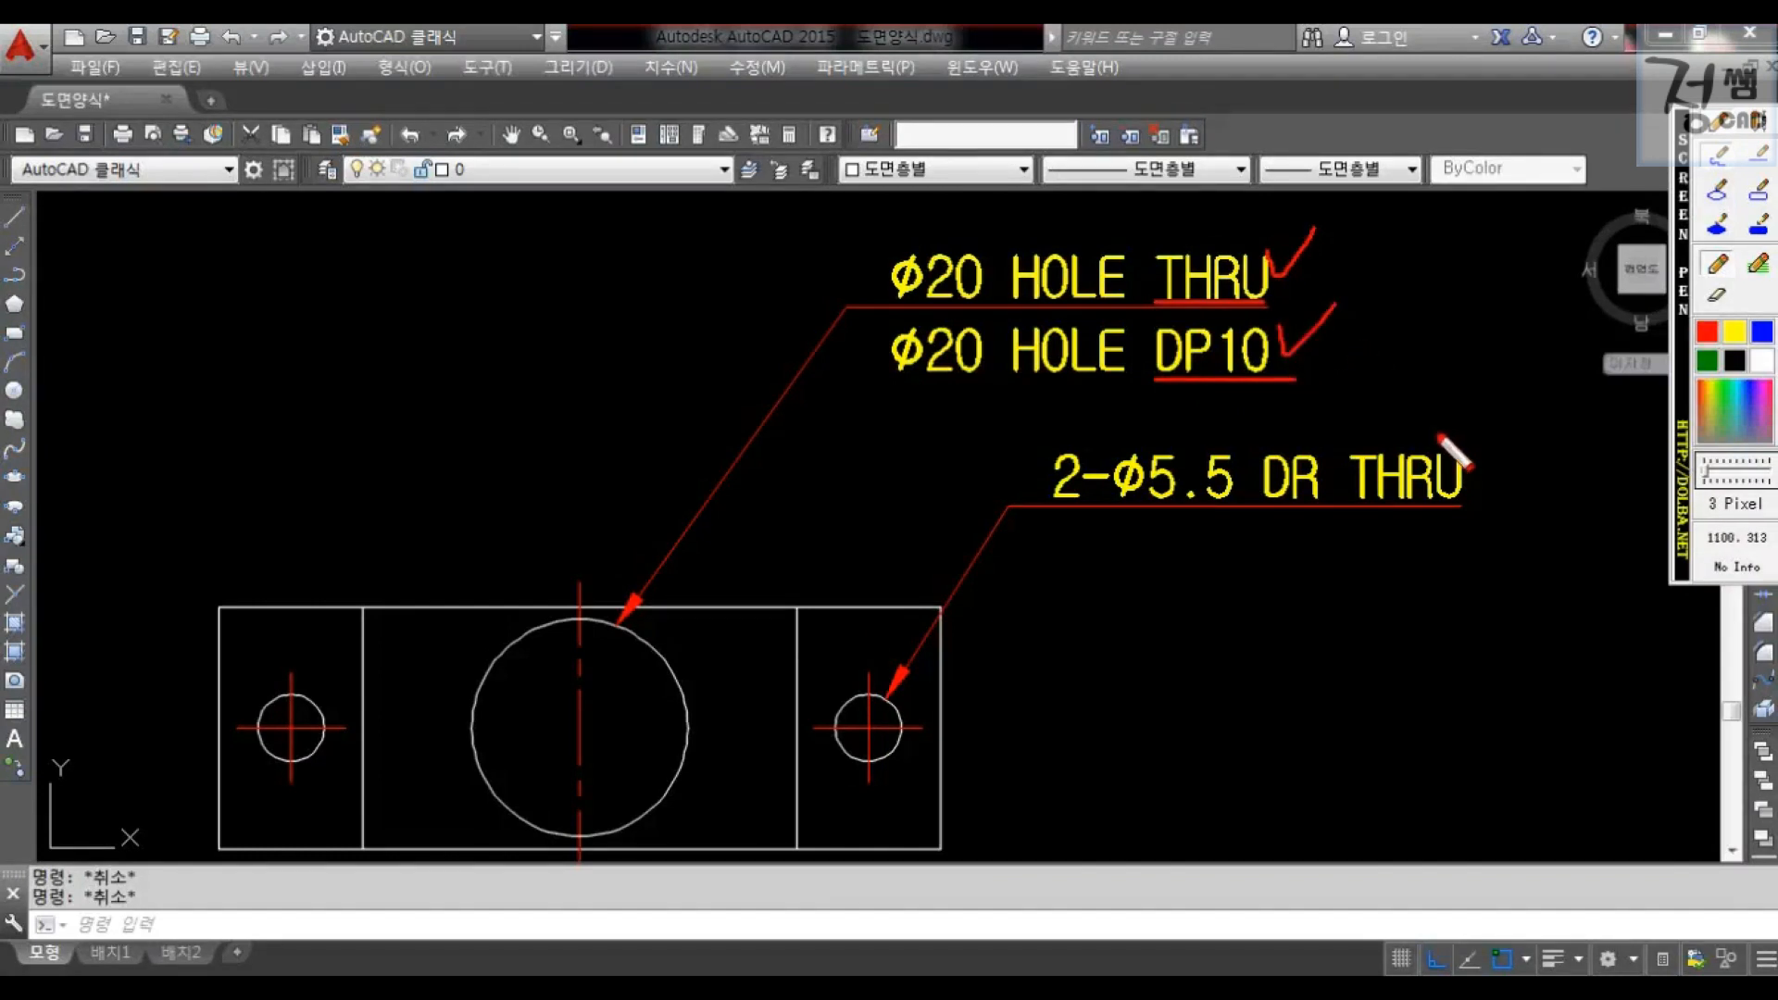
- Examine the small holes' notes 2-Ø5.5 DR THRU and 2x2-Ø5.5 DP10 against the plate's front and side views
right_click(1018, 617)
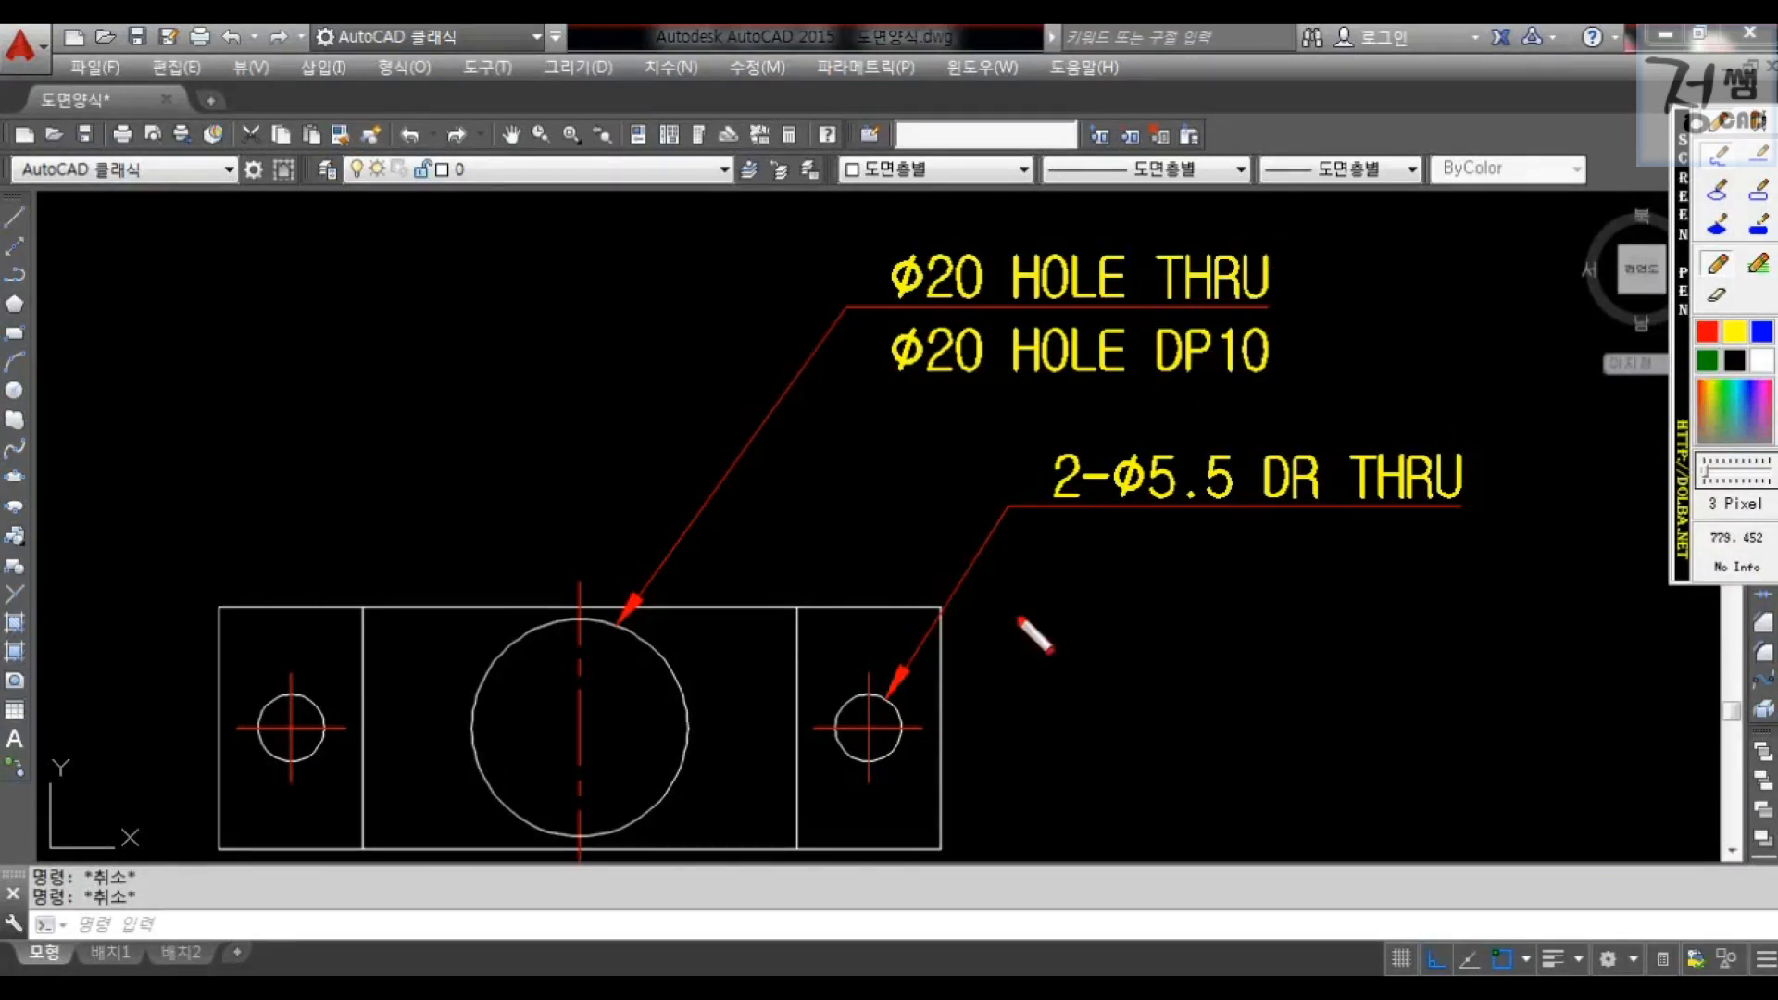
left_click_drag(1114, 497, 1234, 497)
left_click_drag(1152, 442, 1099, 435)
mouse_move(1064, 516)
left_mouse_down()
mouse_move(1052, 458)
mouse_move(1123, 496)
mouse_move(1072, 525)
left_mouse_up()
left_click_drag(308, 656, 354, 636)
left_click_drag(824, 623, 881, 608)
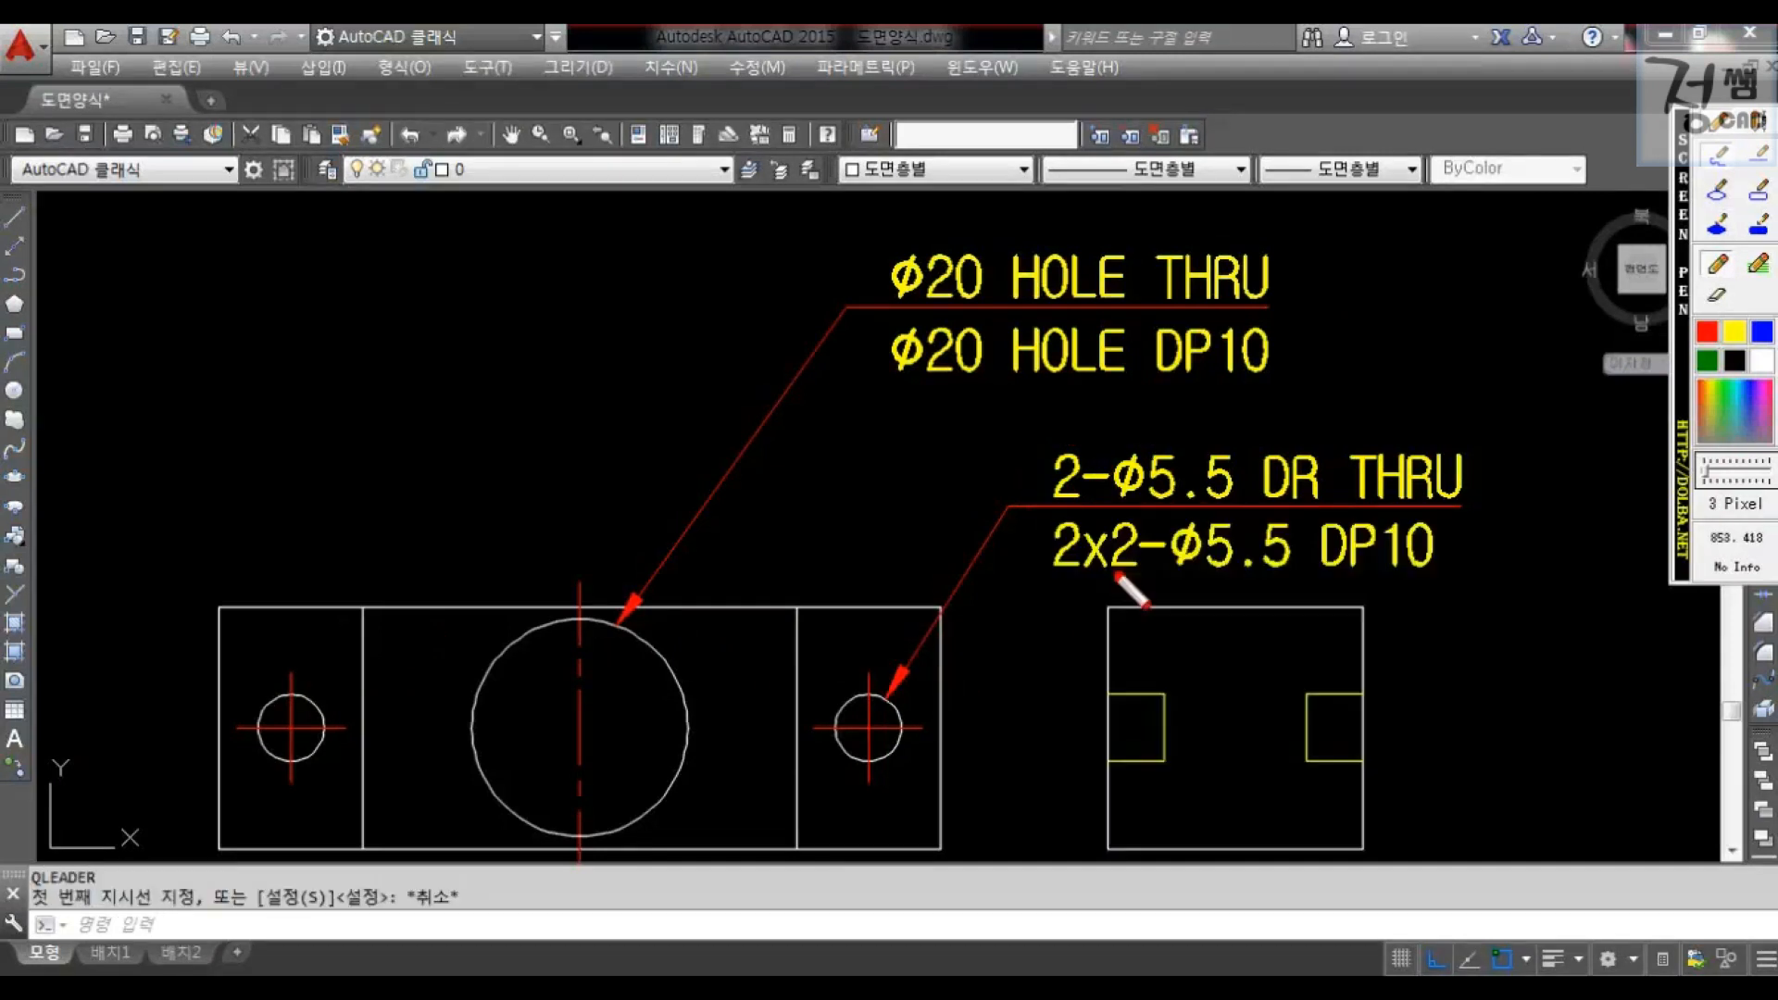
mouse_move(1114, 584)
left_mouse_down()
mouse_move(1180, 574)
mouse_move(1088, 569)
mouse_move(1097, 597)
mouse_move(1114, 520)
left_mouse_up()
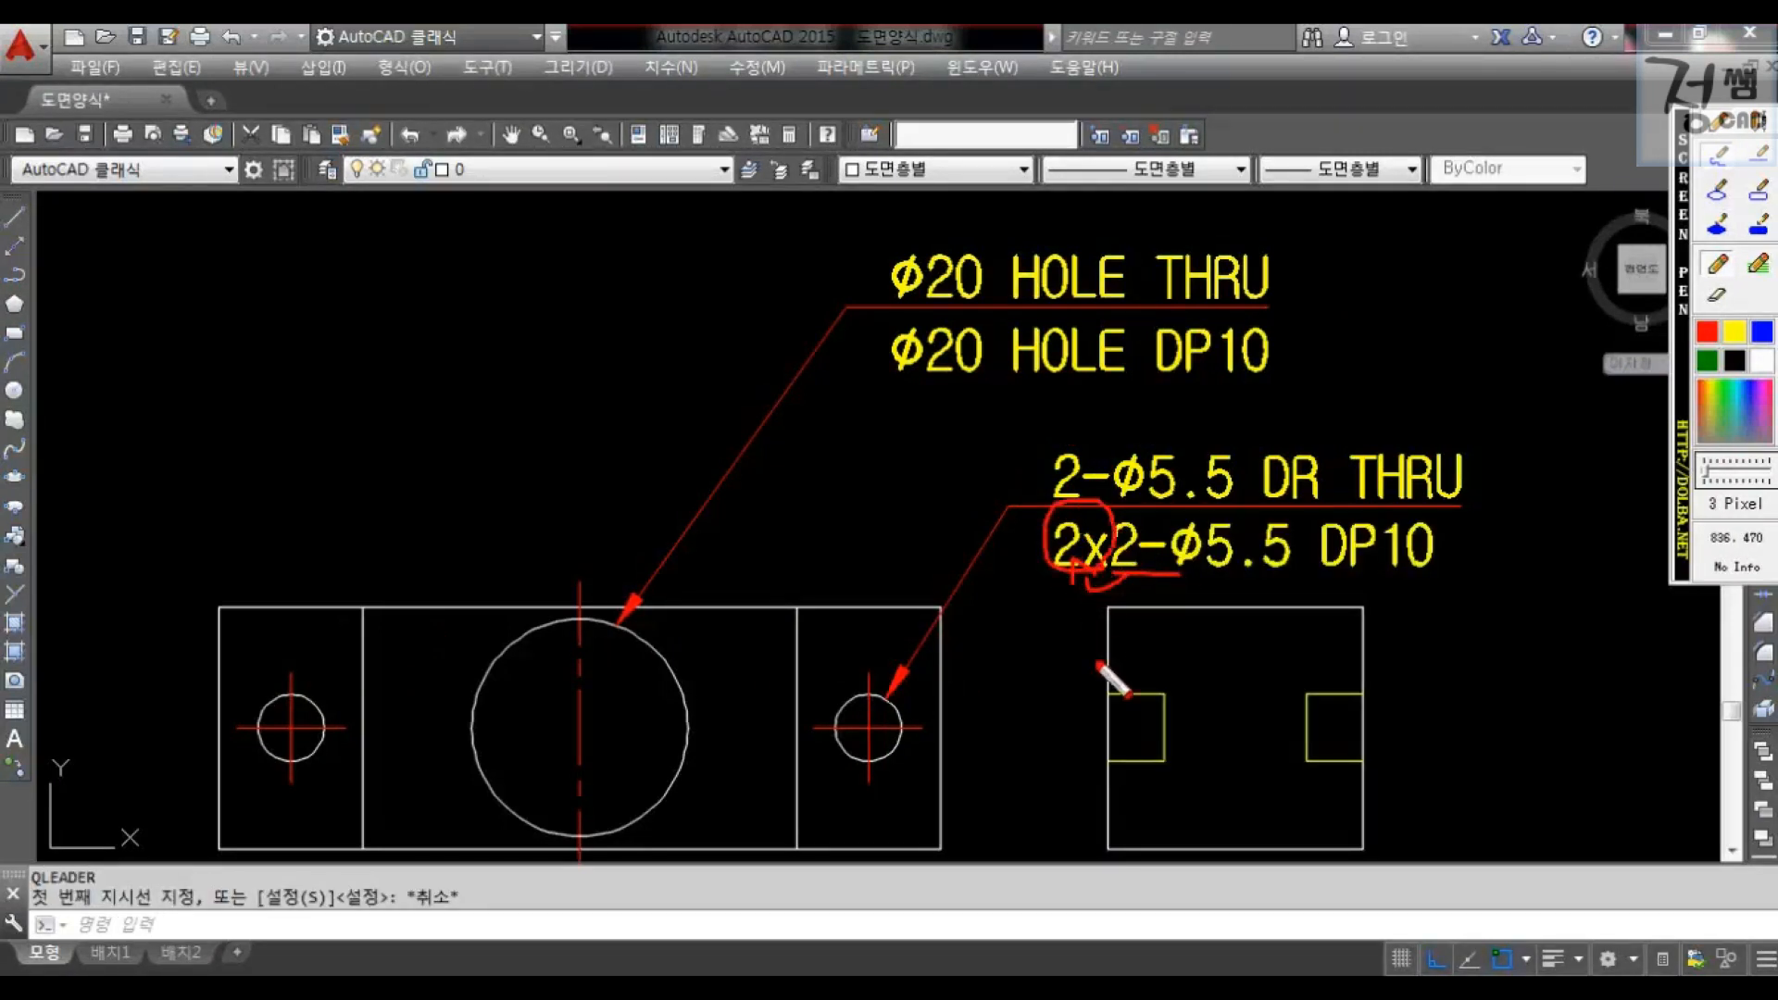
- Mark the small hole in the front view and the two pockets in the side view for the 2x2-Ø5.5 DP10 note
mouse_move(879, 679)
left_mouse_down()
mouse_move(892, 696)
mouse_move(940, 659)
left_mouse_up()
mouse_move(1100, 661)
left_mouse_down()
mouse_move(1353, 652)
mouse_move(1338, 661)
left_mouse_up()
mouse_move(1359, 771)
left_mouse_down()
mouse_move(1384, 770)
mouse_move(1349, 682)
mouse_move(1380, 745)
left_mouse_up()
left_click_drag(1399, 659, 1410, 687)
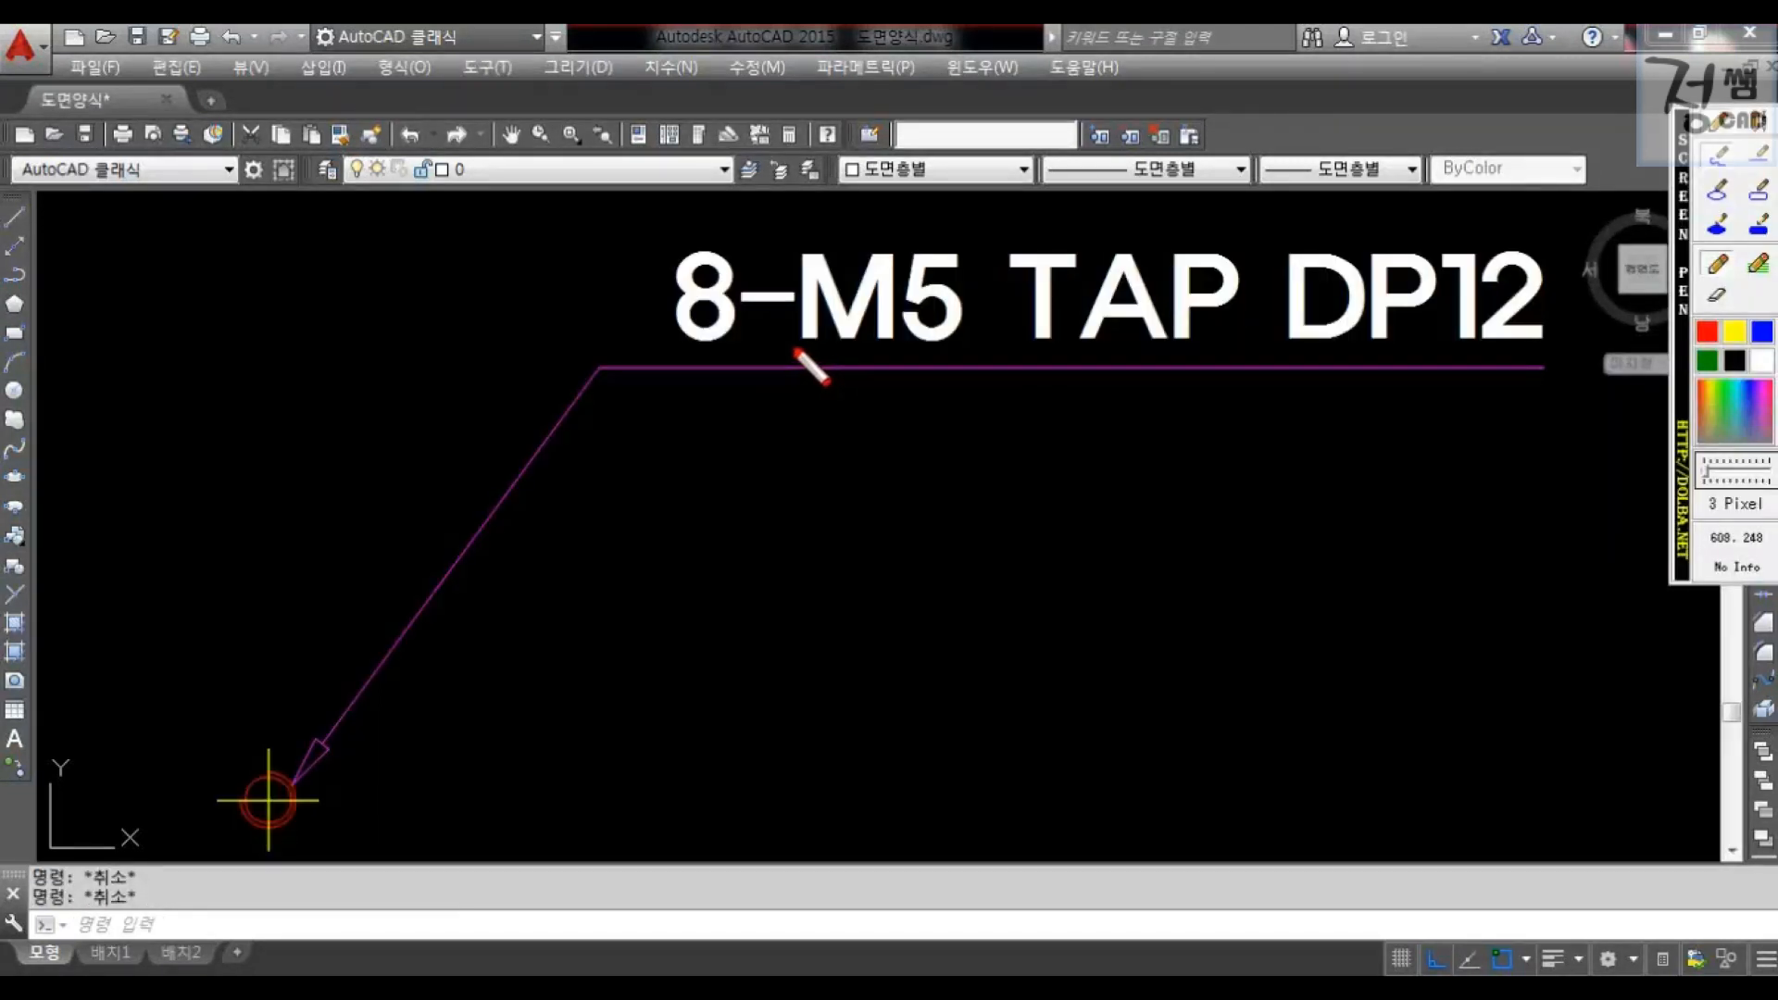
- Examine the tapped-hole note 8-M5 TAP DP12 and the counterbore note 14-Øx.x THRU, Øxx C'B DP6
left_click_drag(793, 348, 955, 346)
mouse_move(930, 239)
left_mouse_down()
mouse_move(972, 222)
mouse_move(1248, 360)
left_mouse_up()
left_click_drag(1123, 215, 1184, 199)
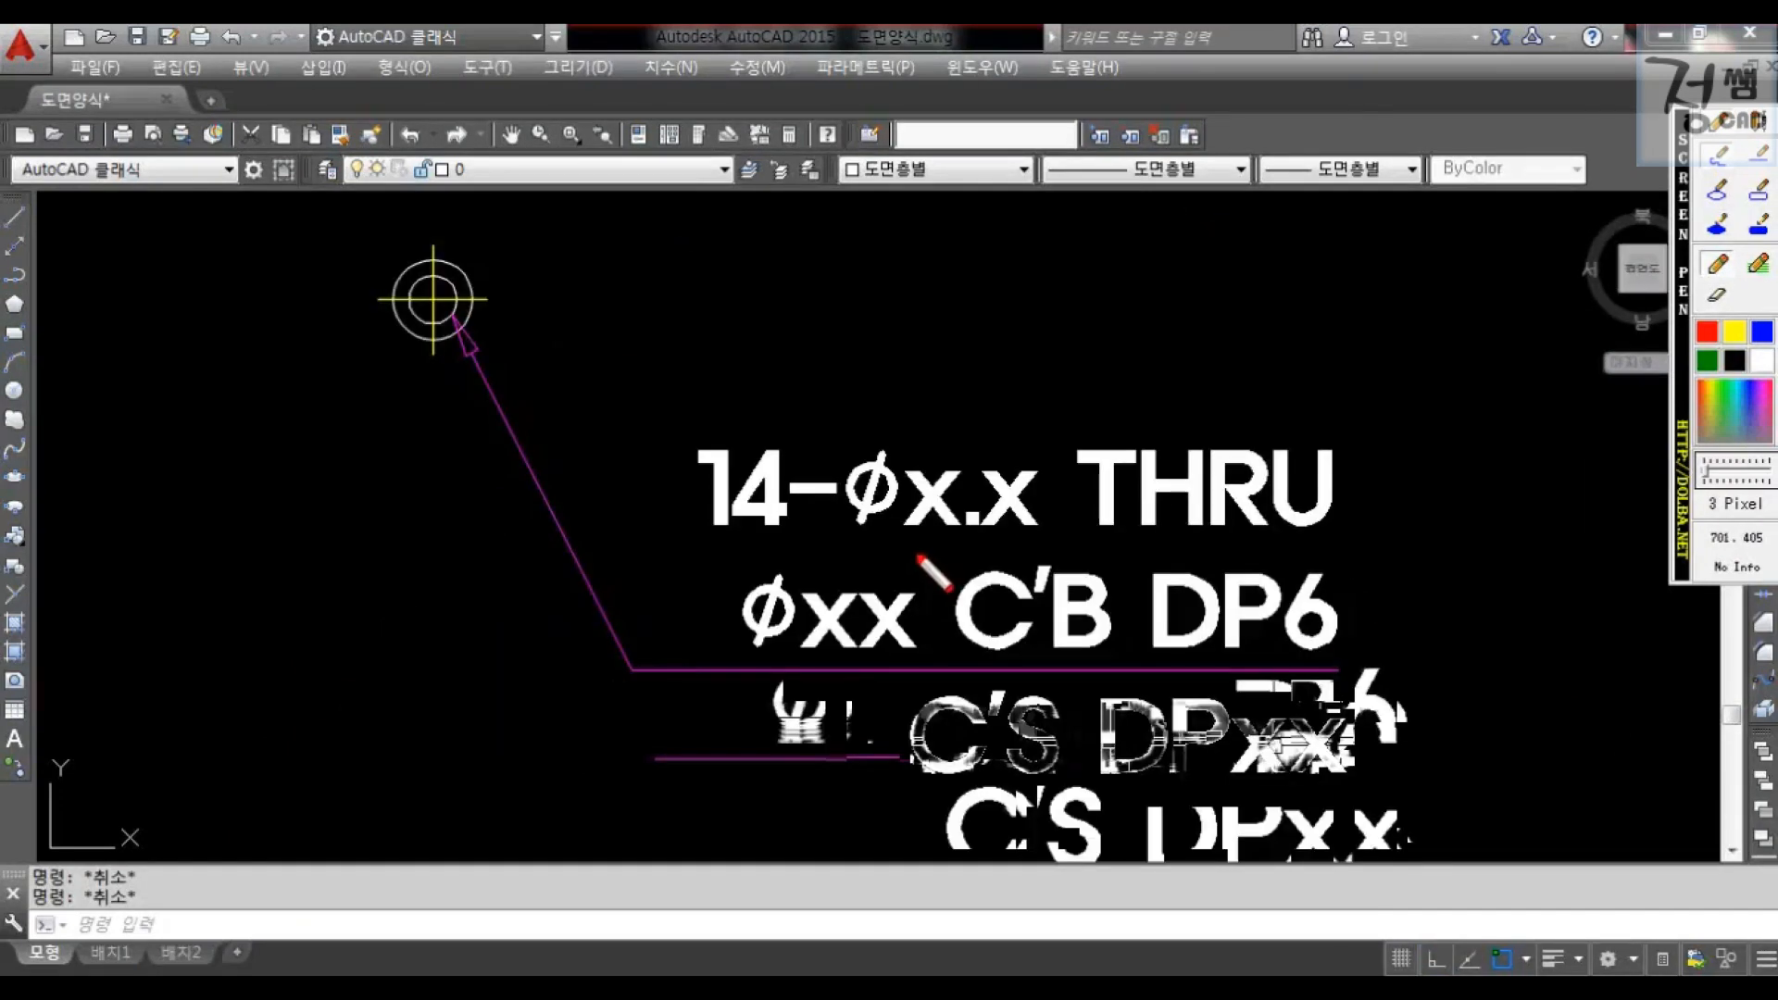
left_click_drag(923, 552, 976, 532)
left_click_drag(886, 690, 945, 663)
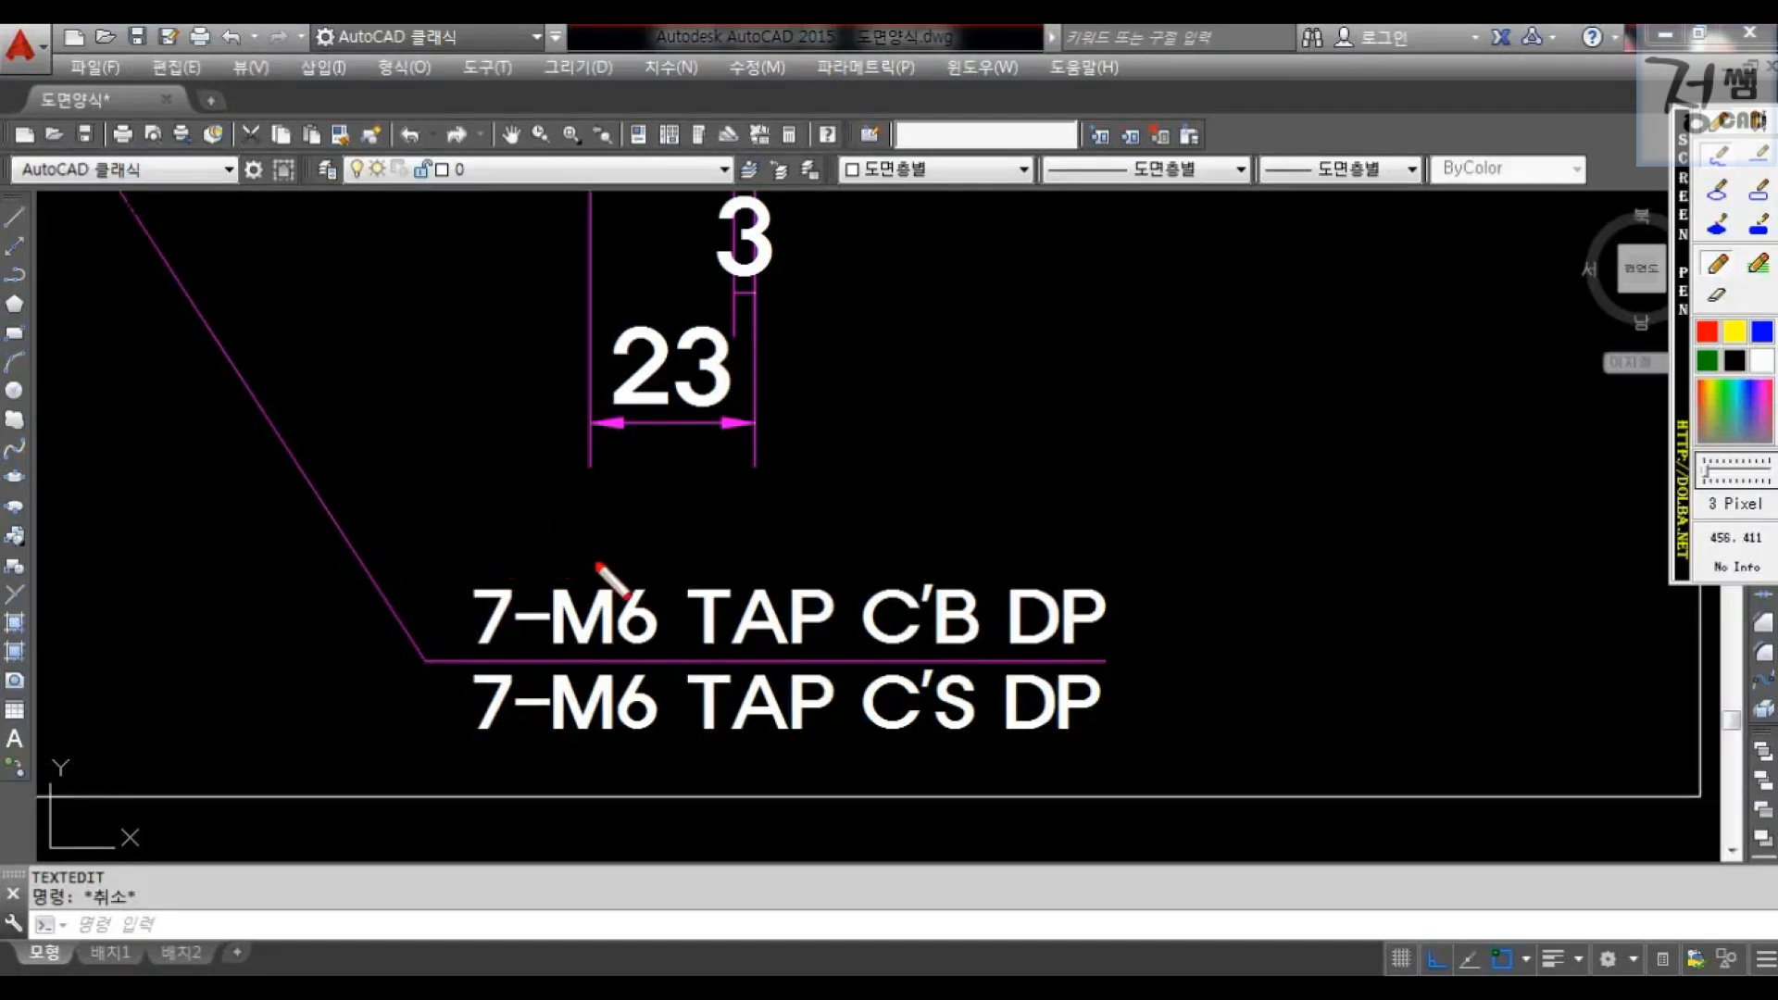
- Compare the M6, TAP, C'B, C'S and DP parts of the notes 7-M6 TAP C'B DP and 7-M6 TAP C'S DP
left_click_drag(594, 560, 635, 553)
left_click_drag(745, 568, 789, 544)
left_click_drag(859, 646, 991, 645)
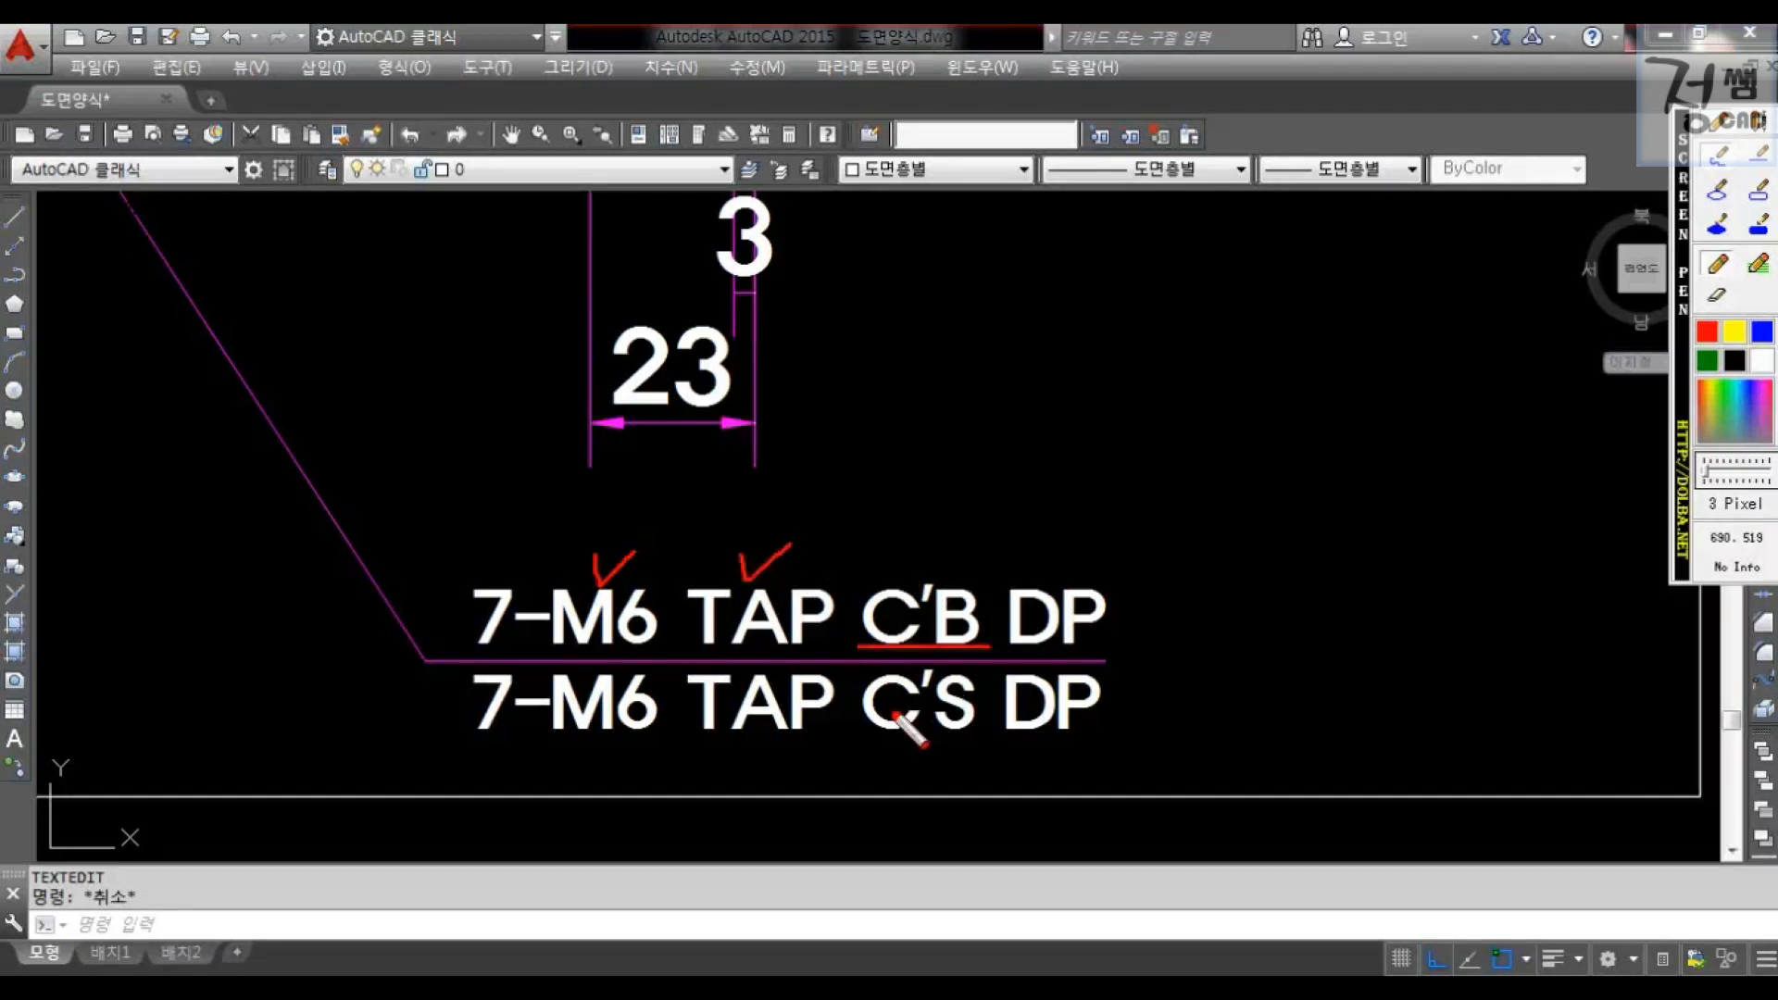
left_click_drag(855, 732, 972, 731)
left_click_drag(860, 581, 856, 732)
left_click_drag(1028, 550, 1062, 544)
left_click_drag(1110, 683, 1167, 641)
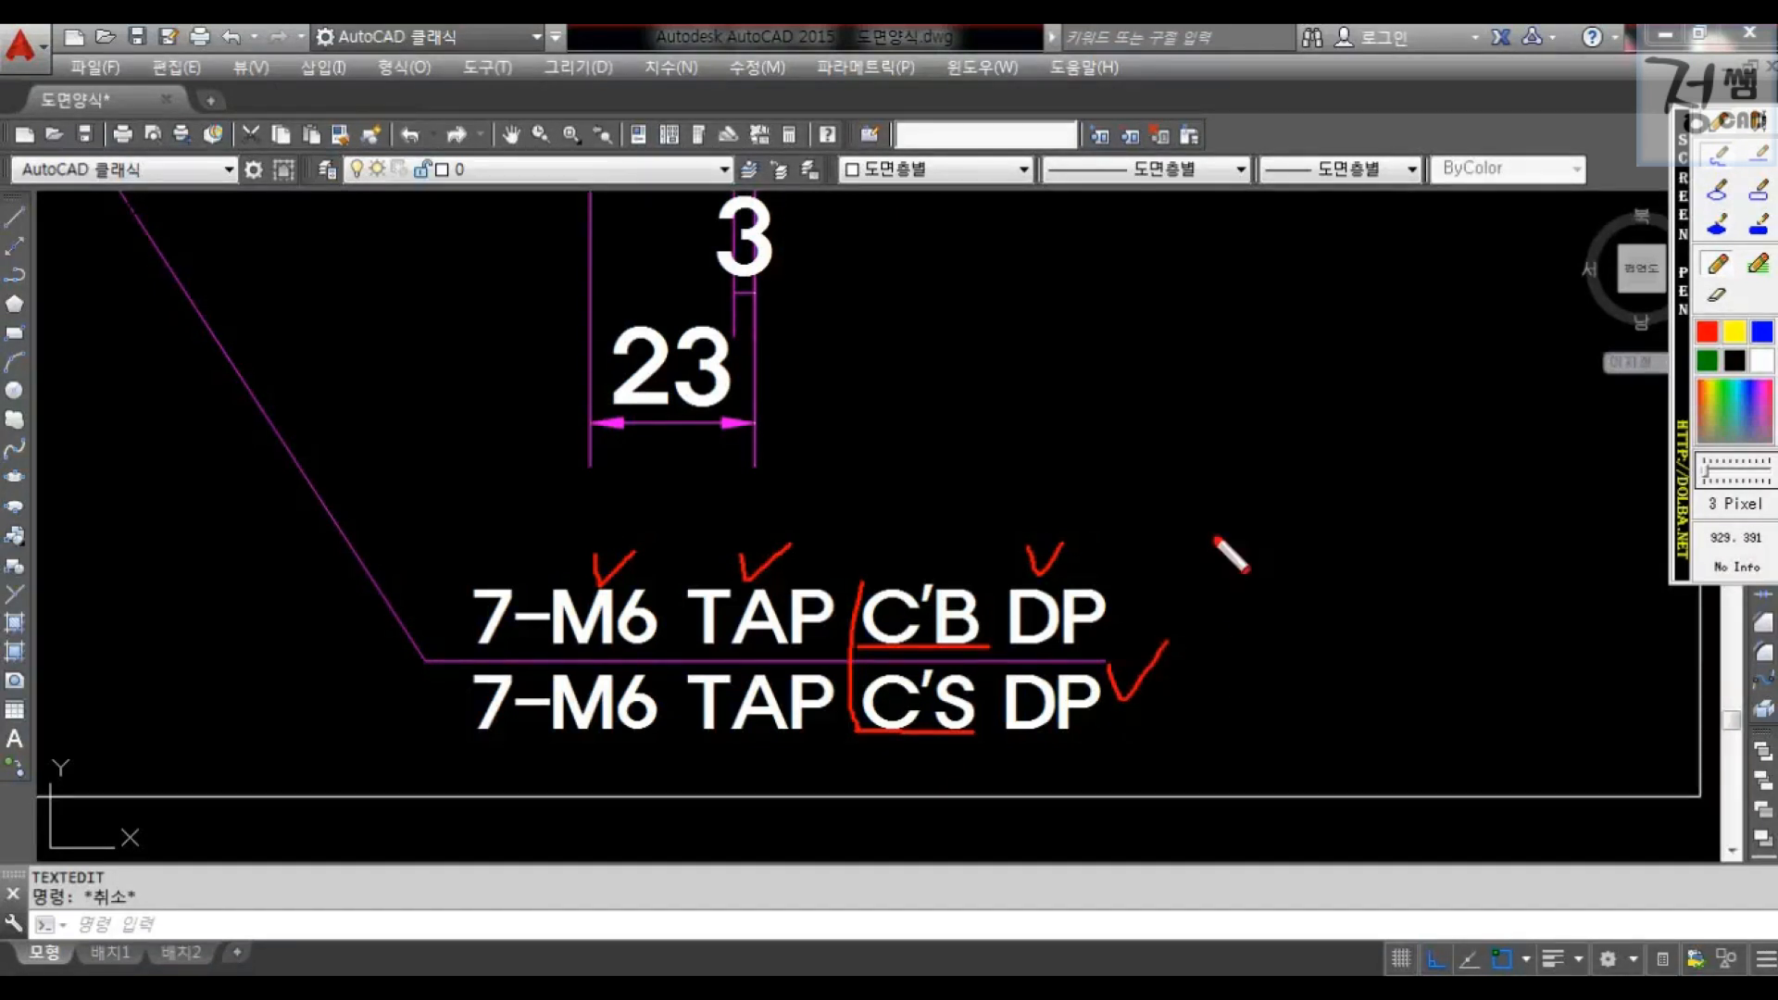
key("Escape")
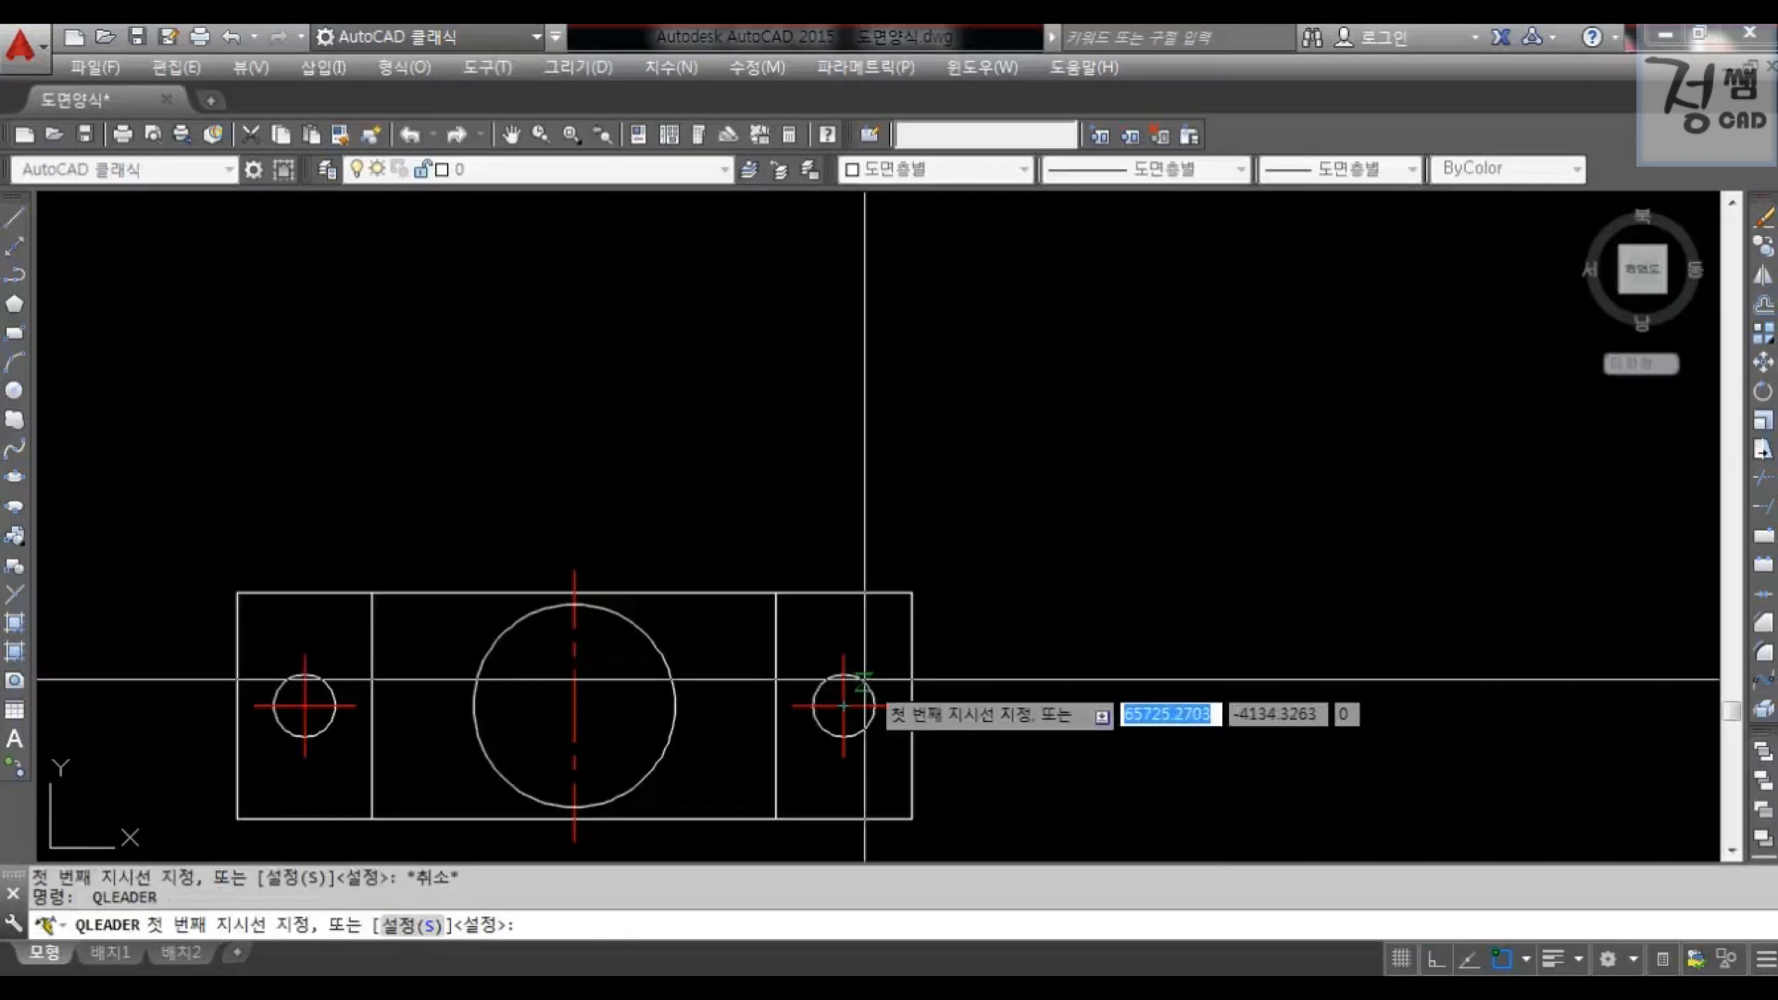
- Draw a quick leader from the right-hand hole's edge to above the plate's upper-right corner with the note ASDSDDASD
left_click(868, 674)
left_click(954, 485)
key("Return")
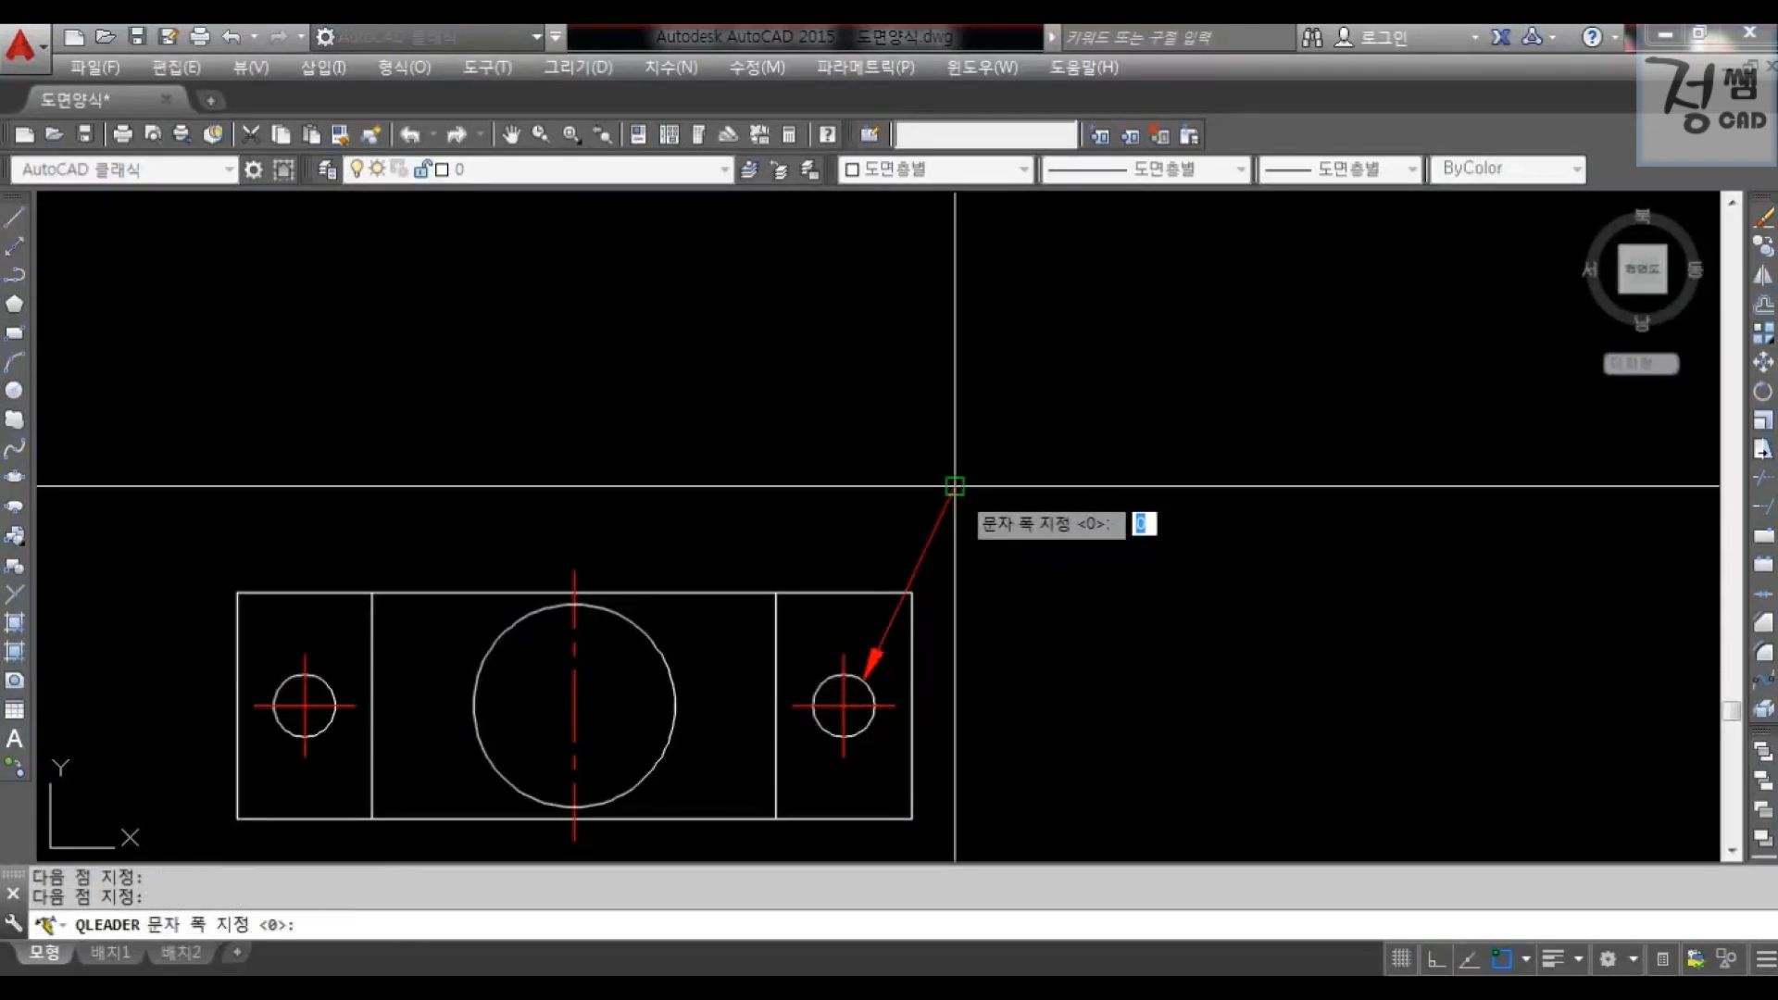
- Compare the leader note ASDSDDASD placed beside its landing line with the underlined leader note ASDDSA
mouse_move(1004, 407)
left_mouse_down()
mouse_move(1023, 449)
mouse_move(1083, 390)
left_mouse_up()
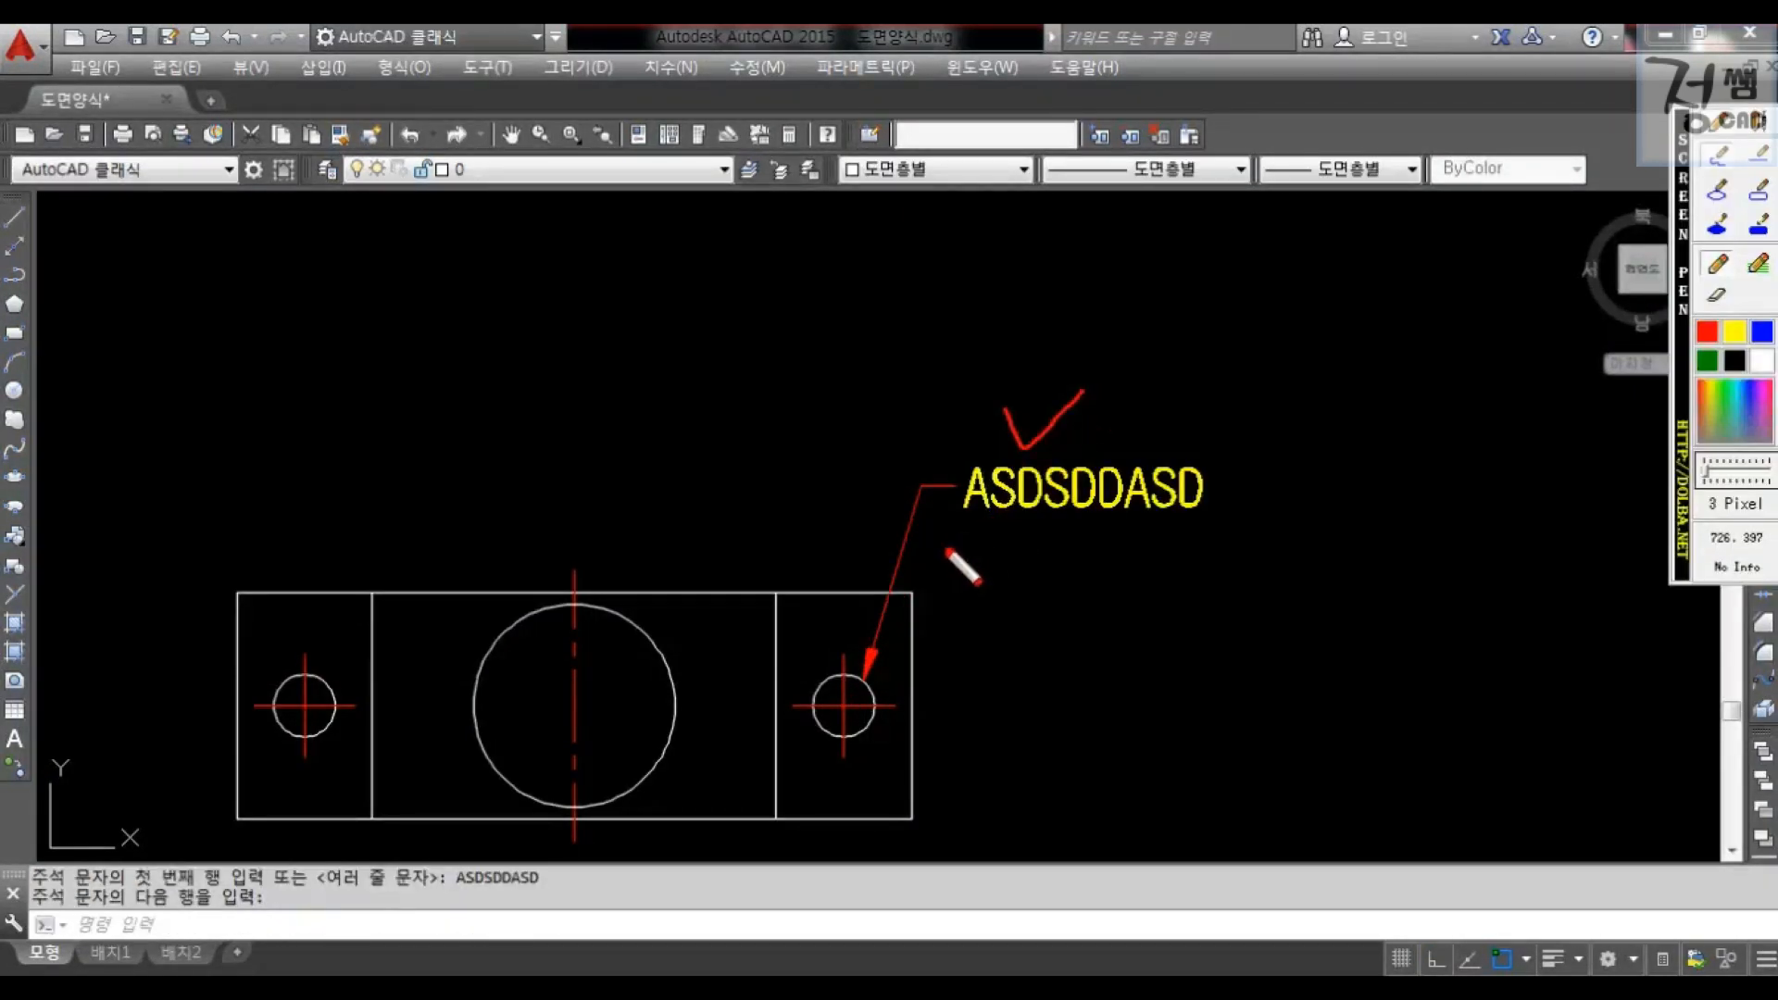
left_click_drag(885, 512, 1238, 520)
left_click_drag(950, 452, 983, 430)
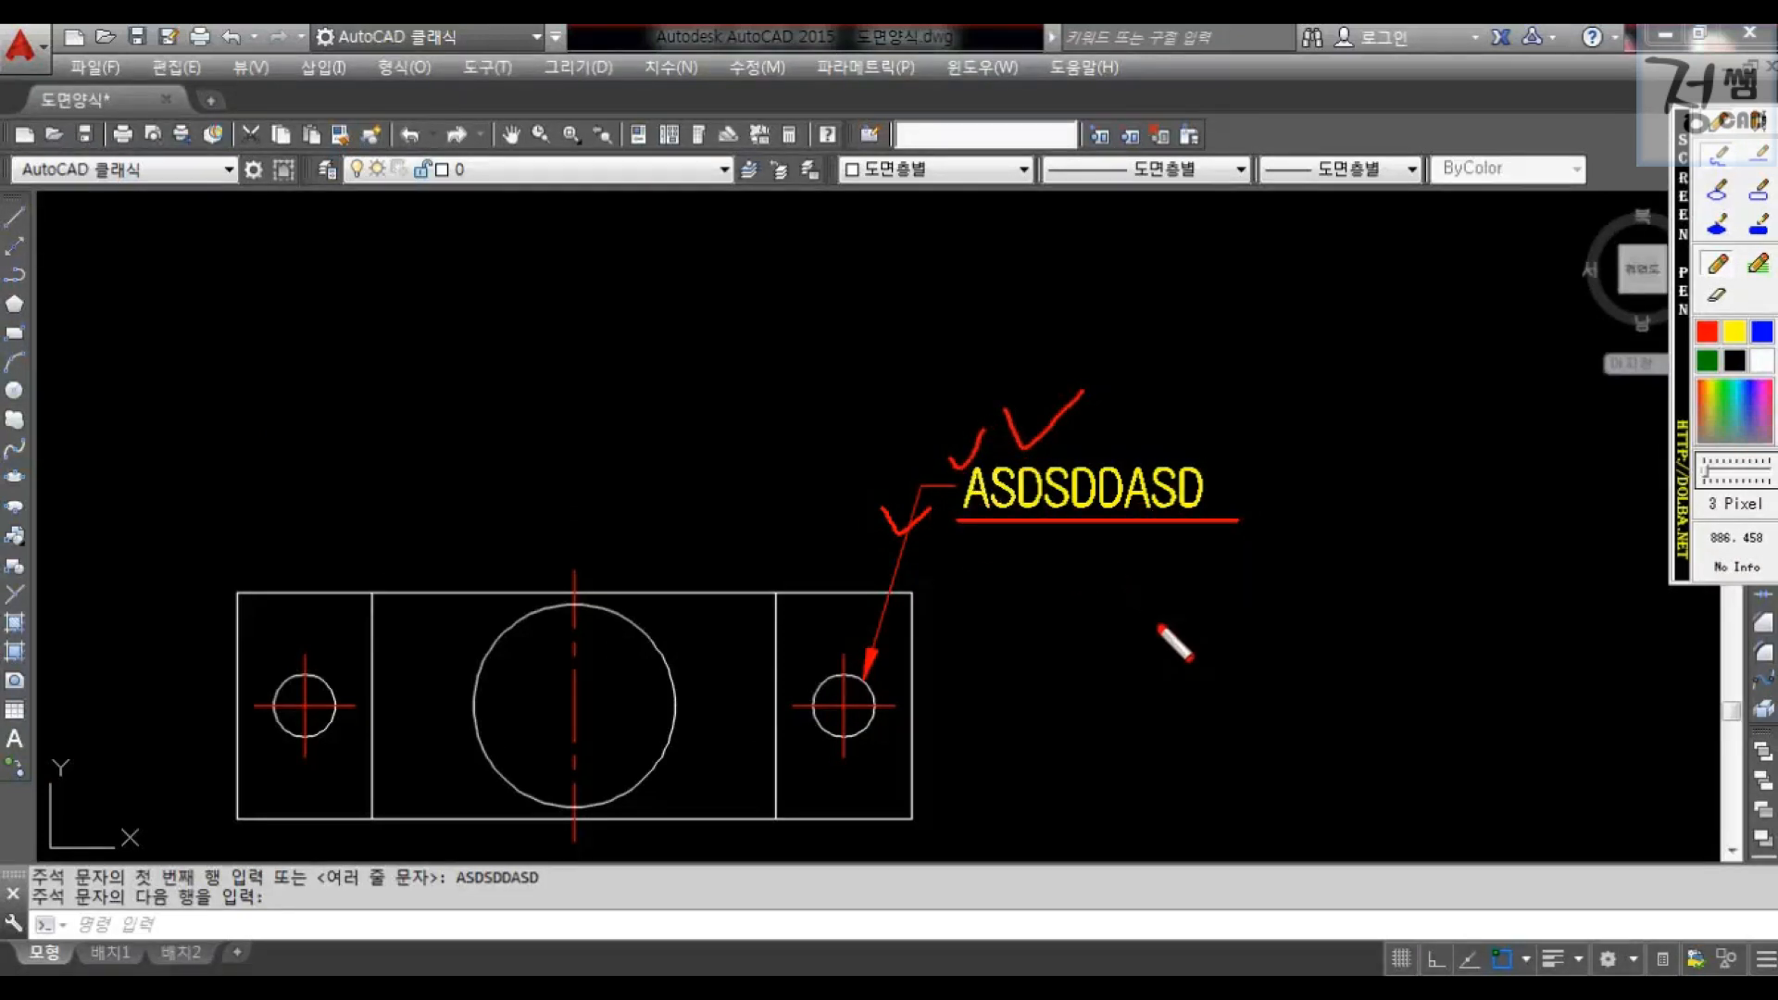
right_click(976, 547)
left_click_drag(1082, 392, 933, 572)
left_click_drag(923, 400, 1064, 583)
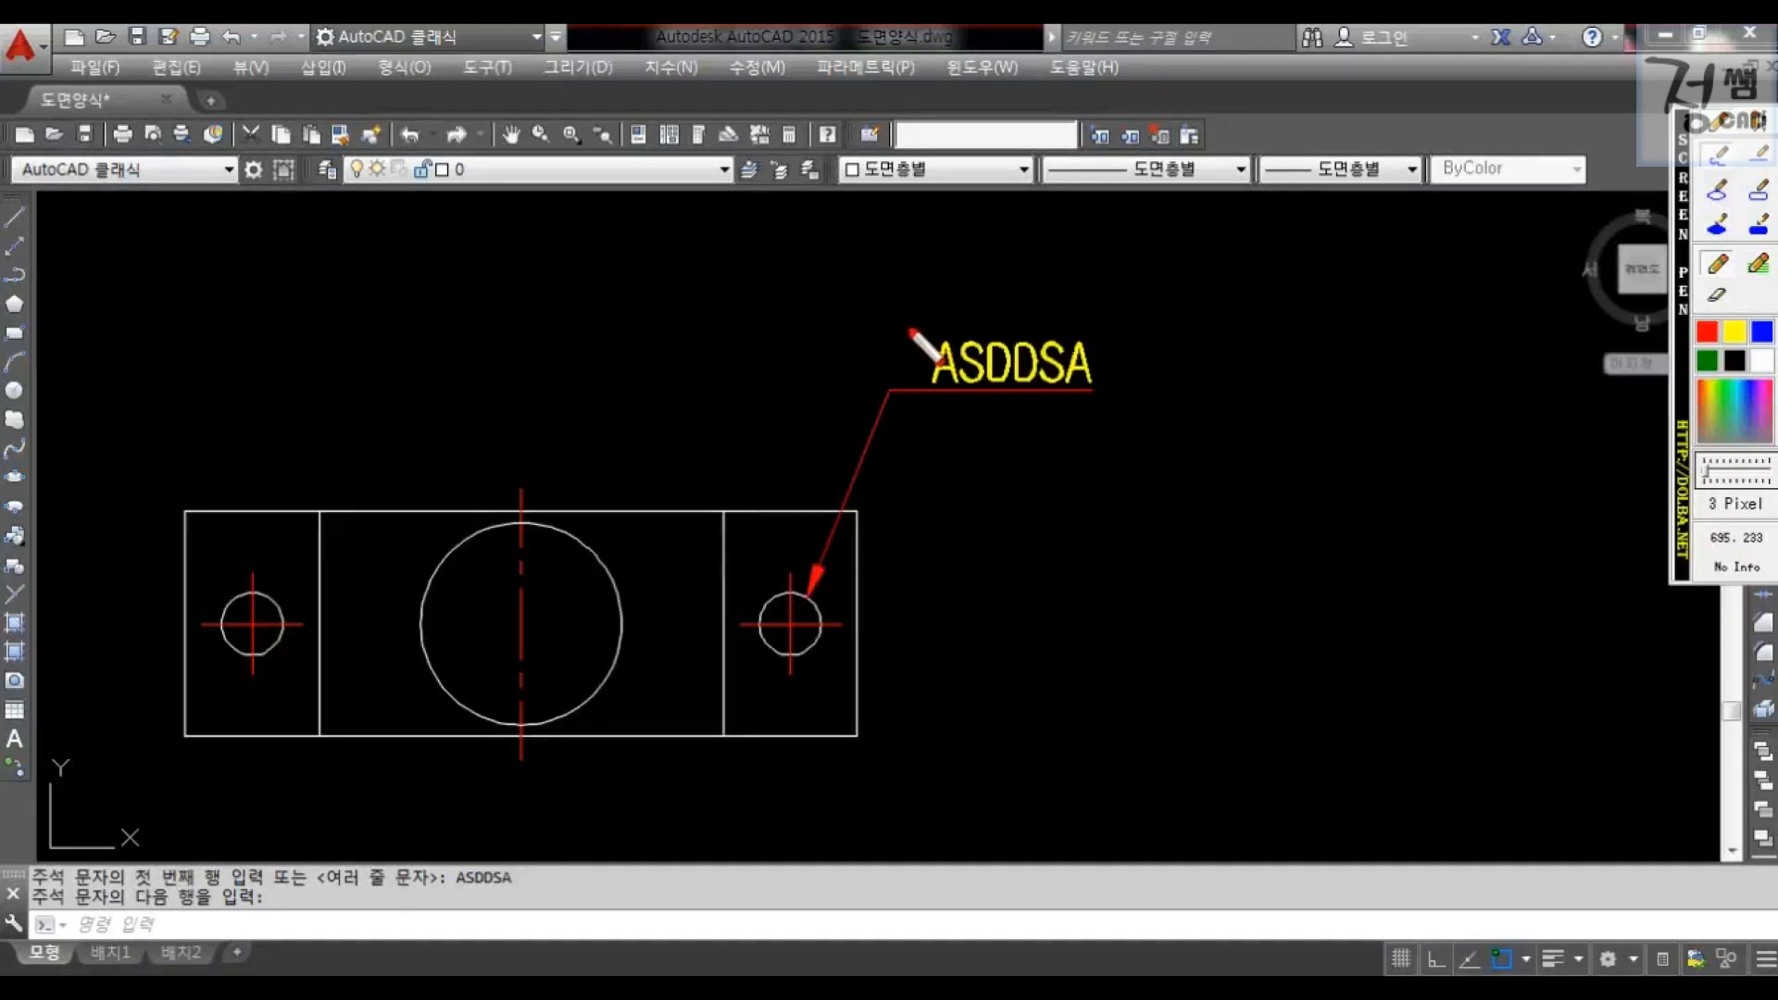
left_click_drag(917, 329, 992, 291)
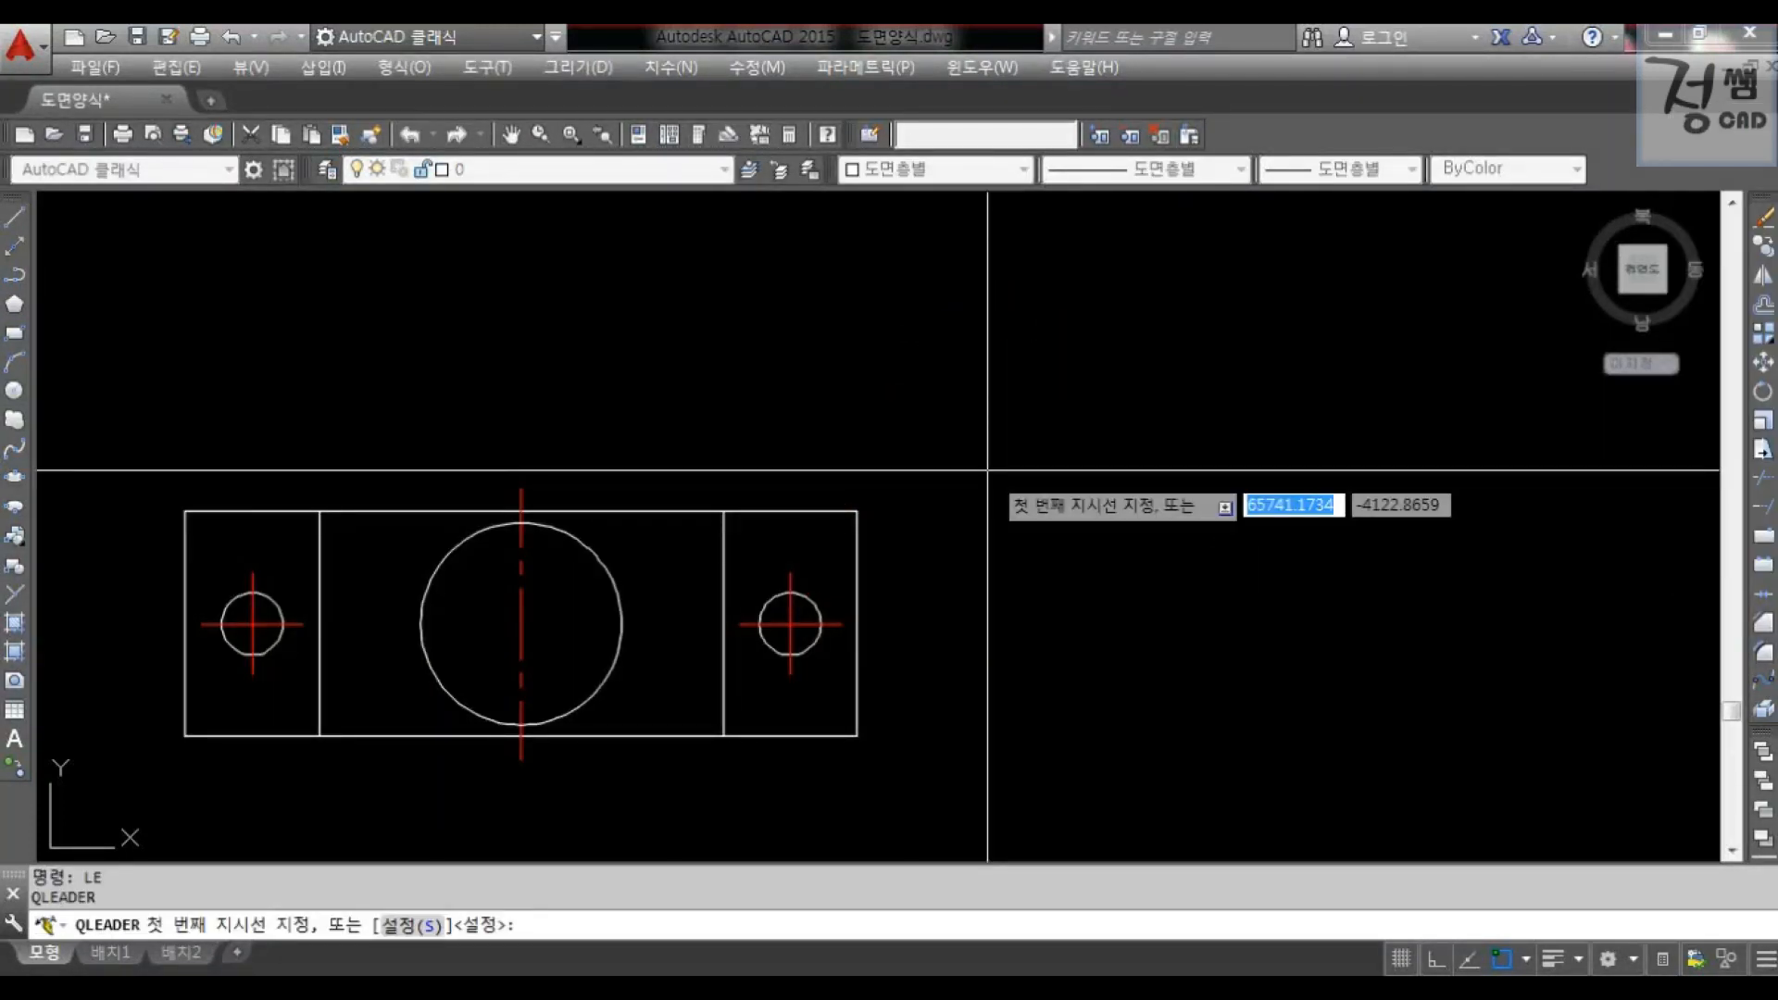
key("Escape")
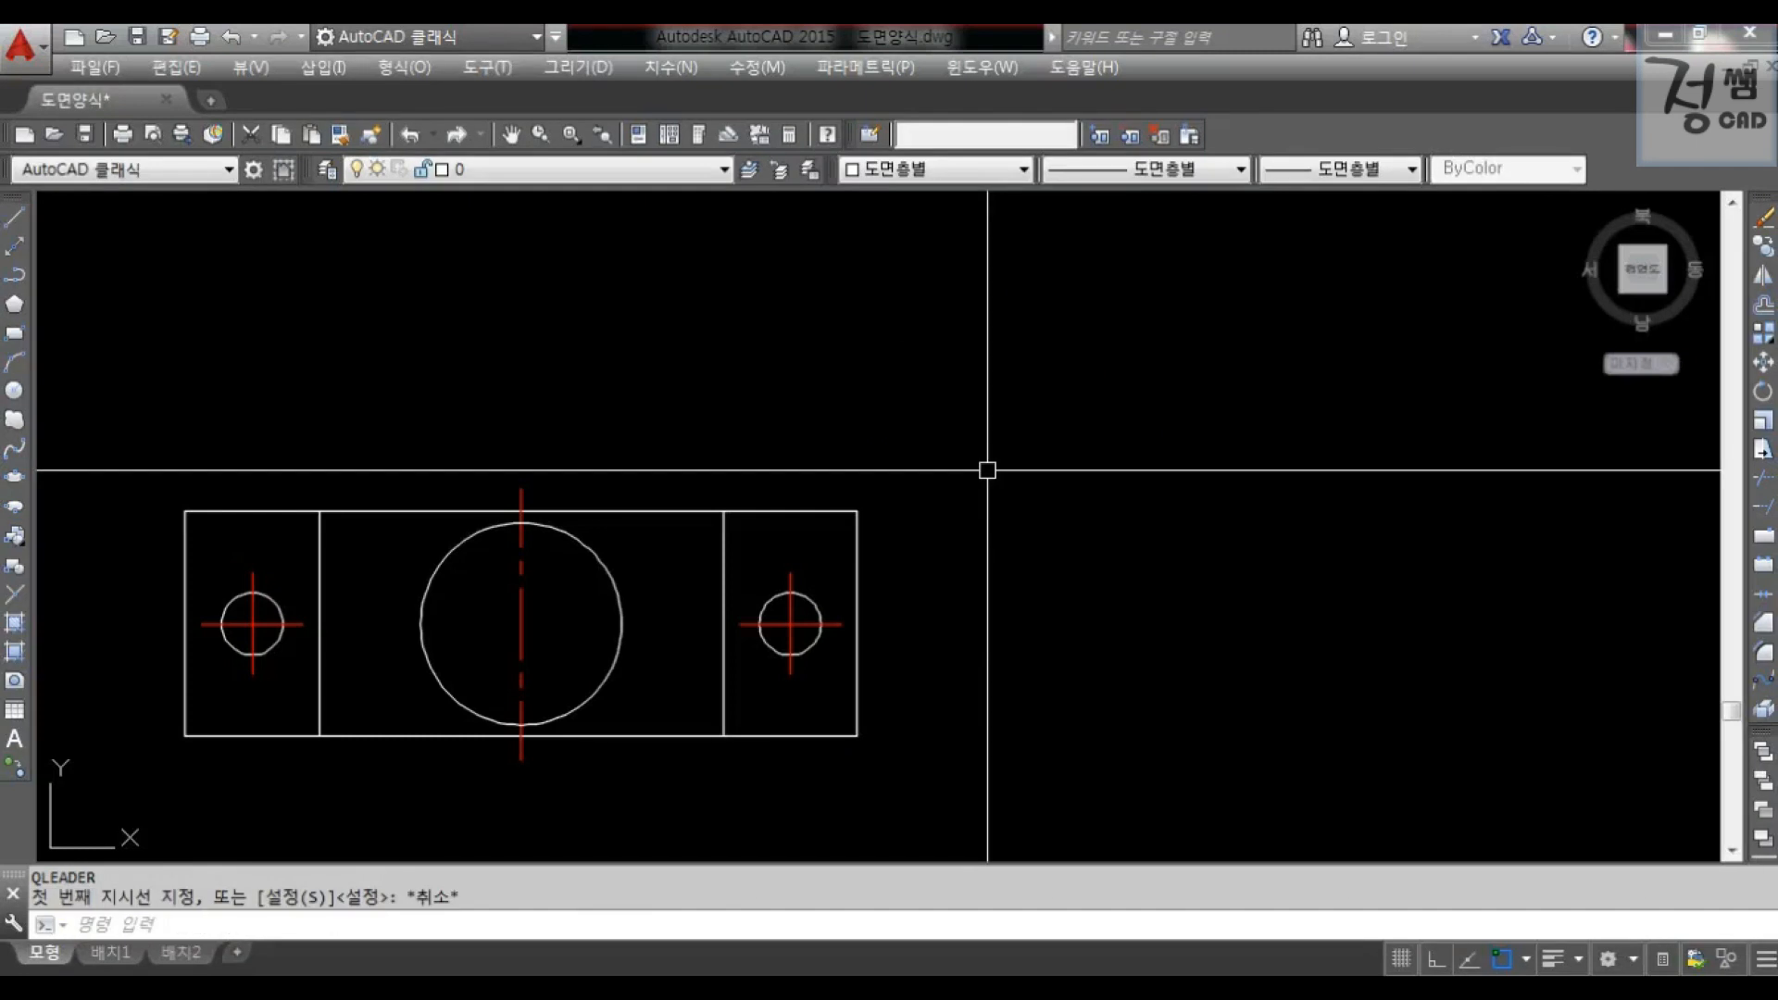
- Start a quick leader (LE) and open its leader settings with the S option
type("LE")
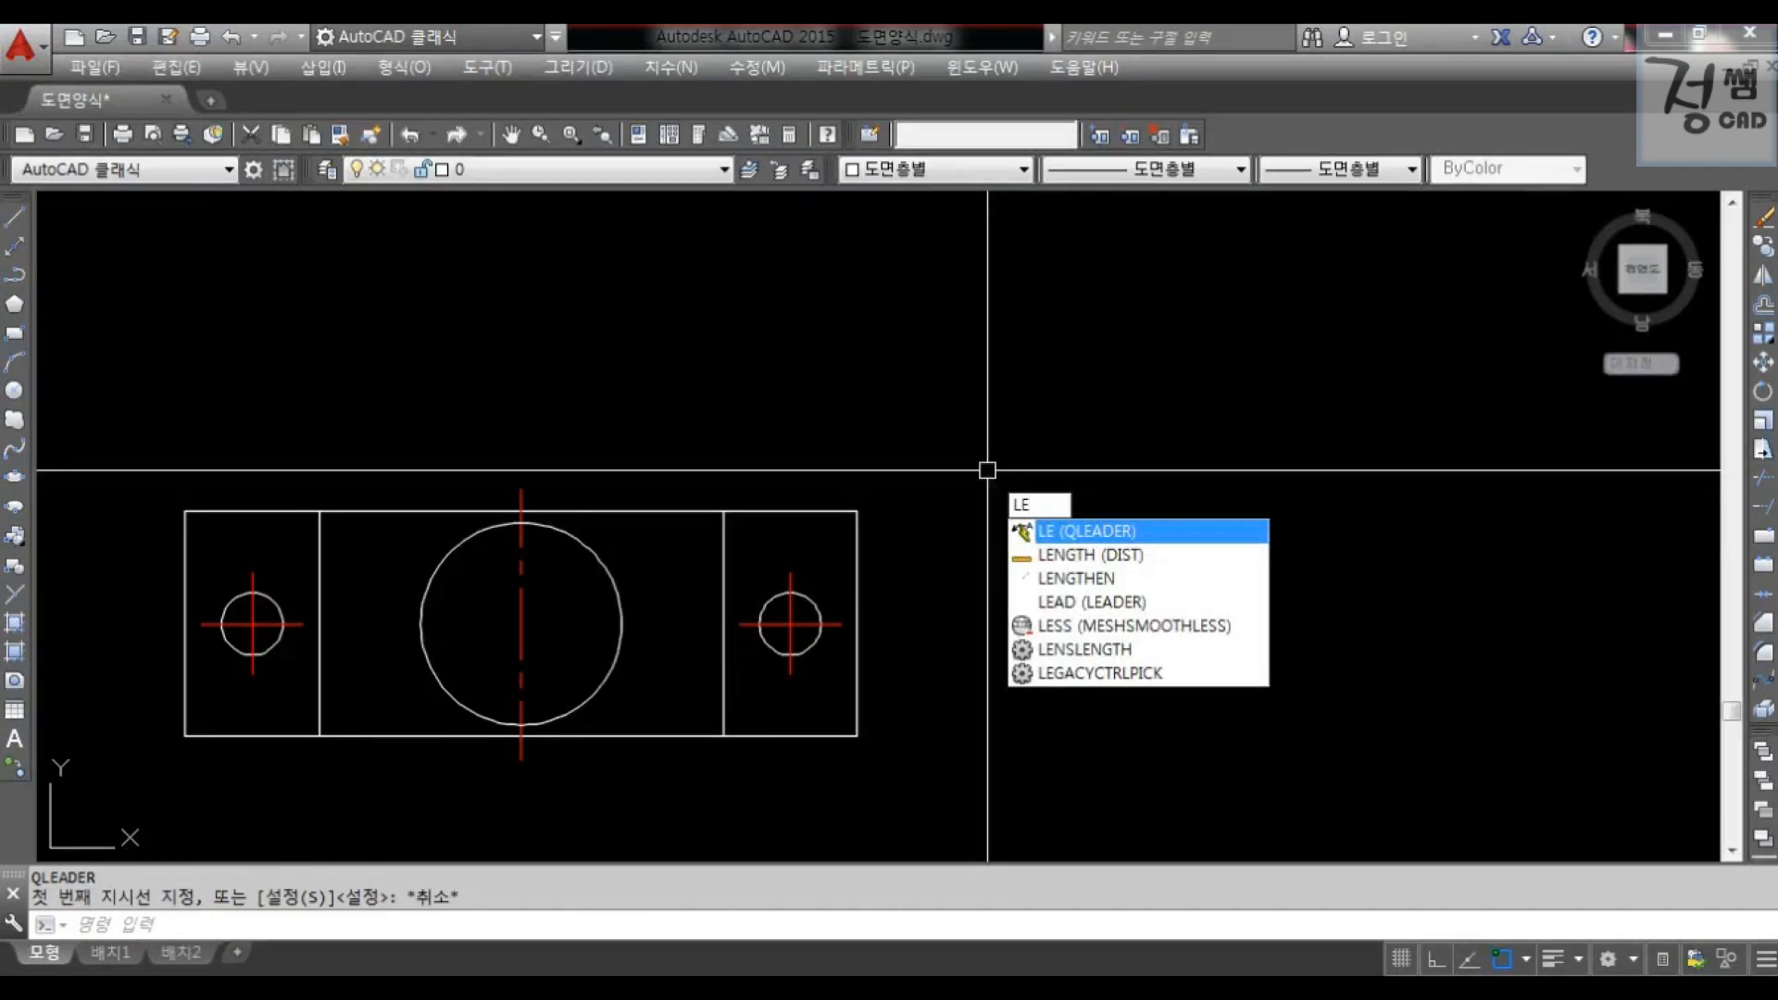
key("Return")
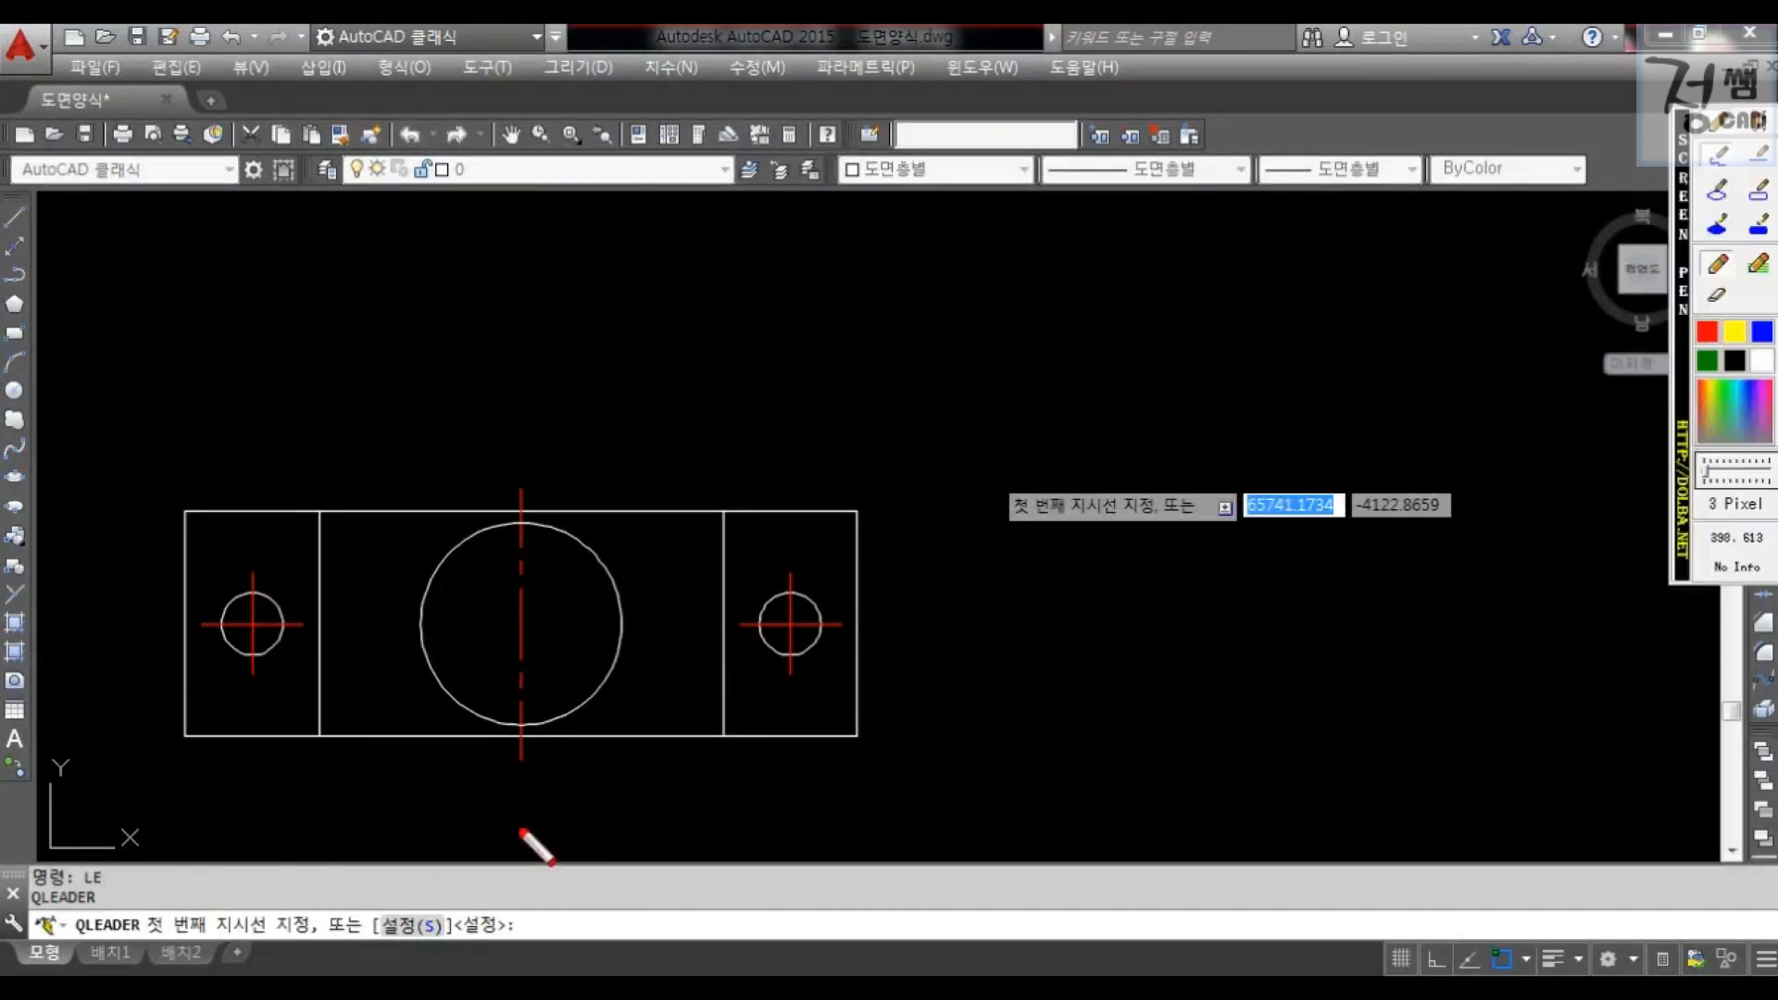
mouse_move(520, 824)
left_mouse_down()
mouse_move(466, 885)
mouse_move(484, 889)
mouse_move(457, 865)
left_mouse_up()
mouse_move(373, 939)
left_mouse_down()
mouse_move(434, 936)
mouse_move(448, 888)
left_mouse_up()
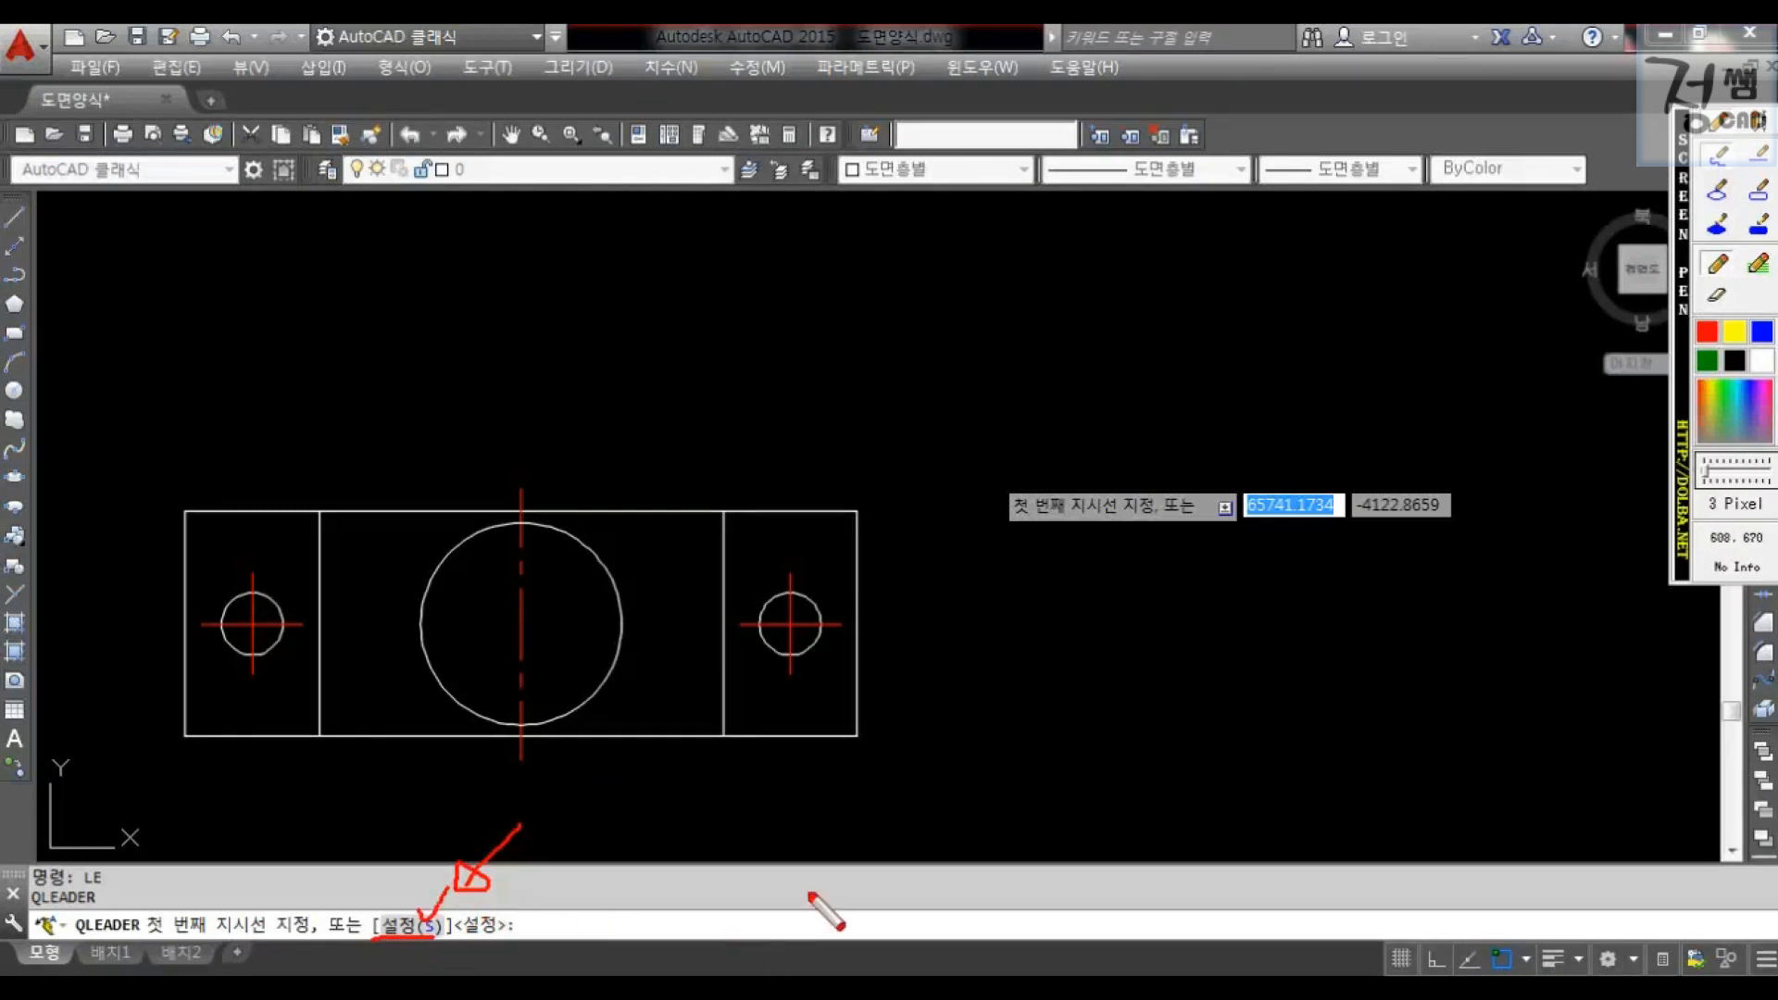
key("Escape")
type("s")
key("Return")
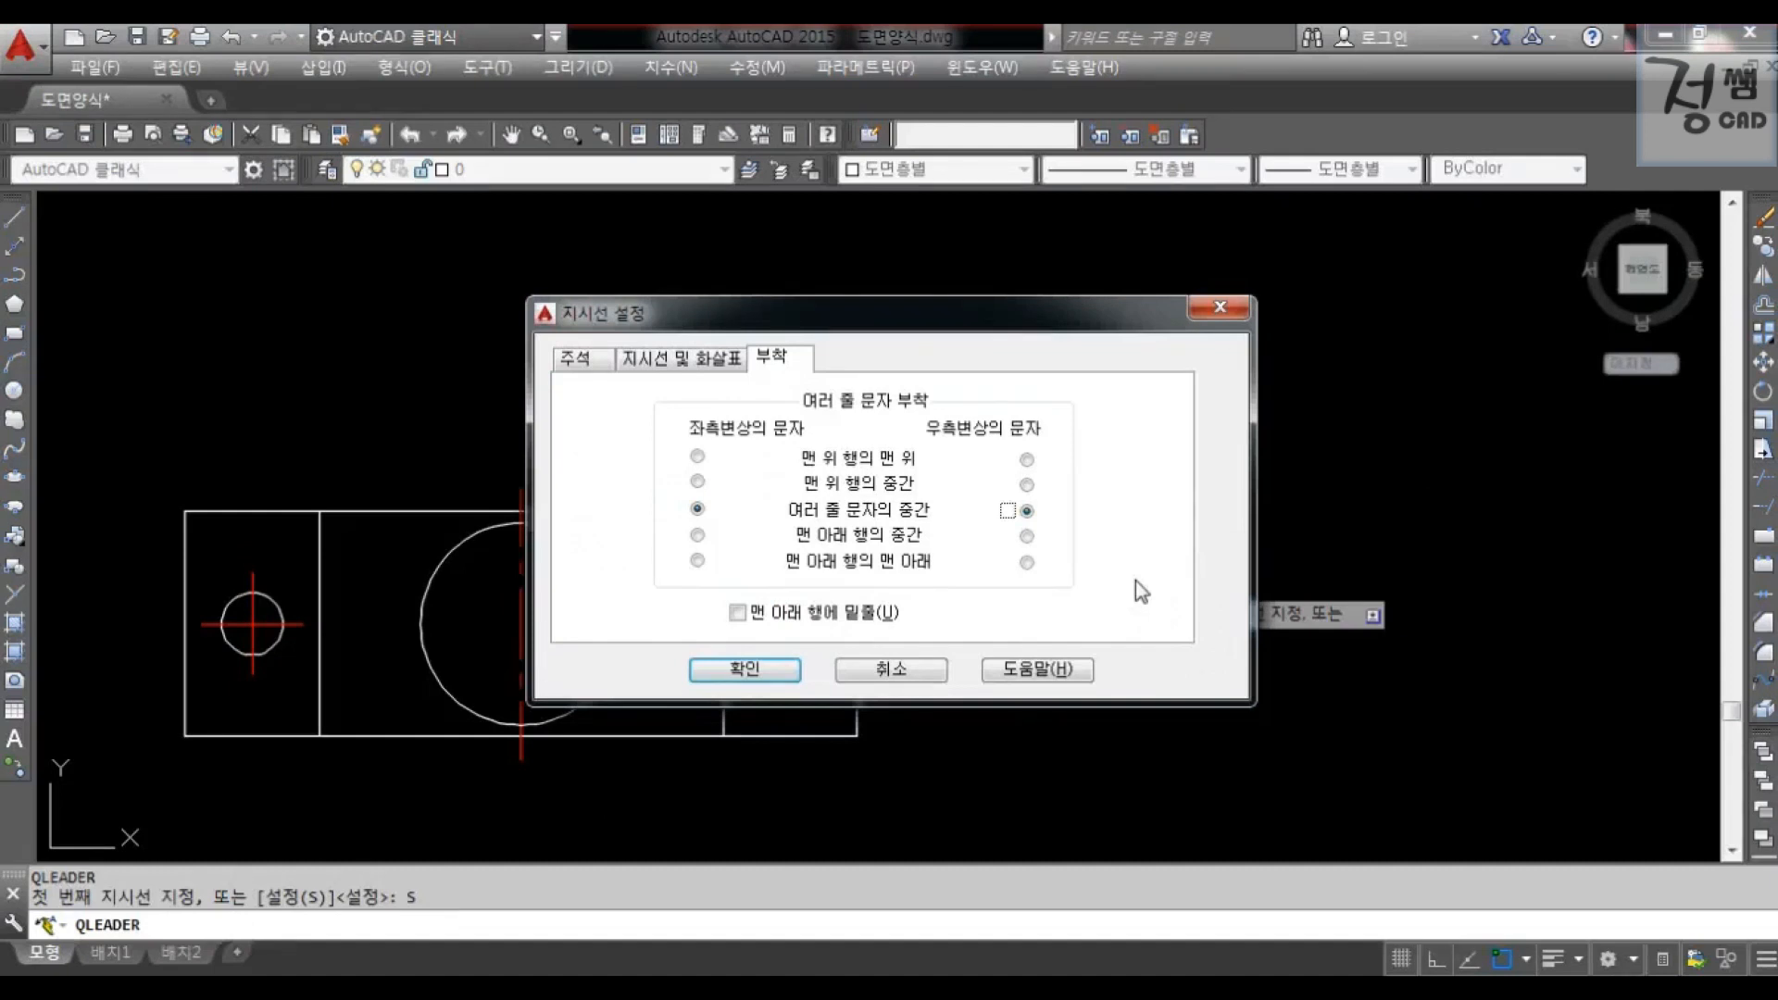
- Examine the annotation type, multiline text and reuse options in the leader settings
key("F12")
mouse_move(558, 326)
left_mouse_down()
mouse_move(646, 325)
mouse_move(713, 269)
left_mouse_up()
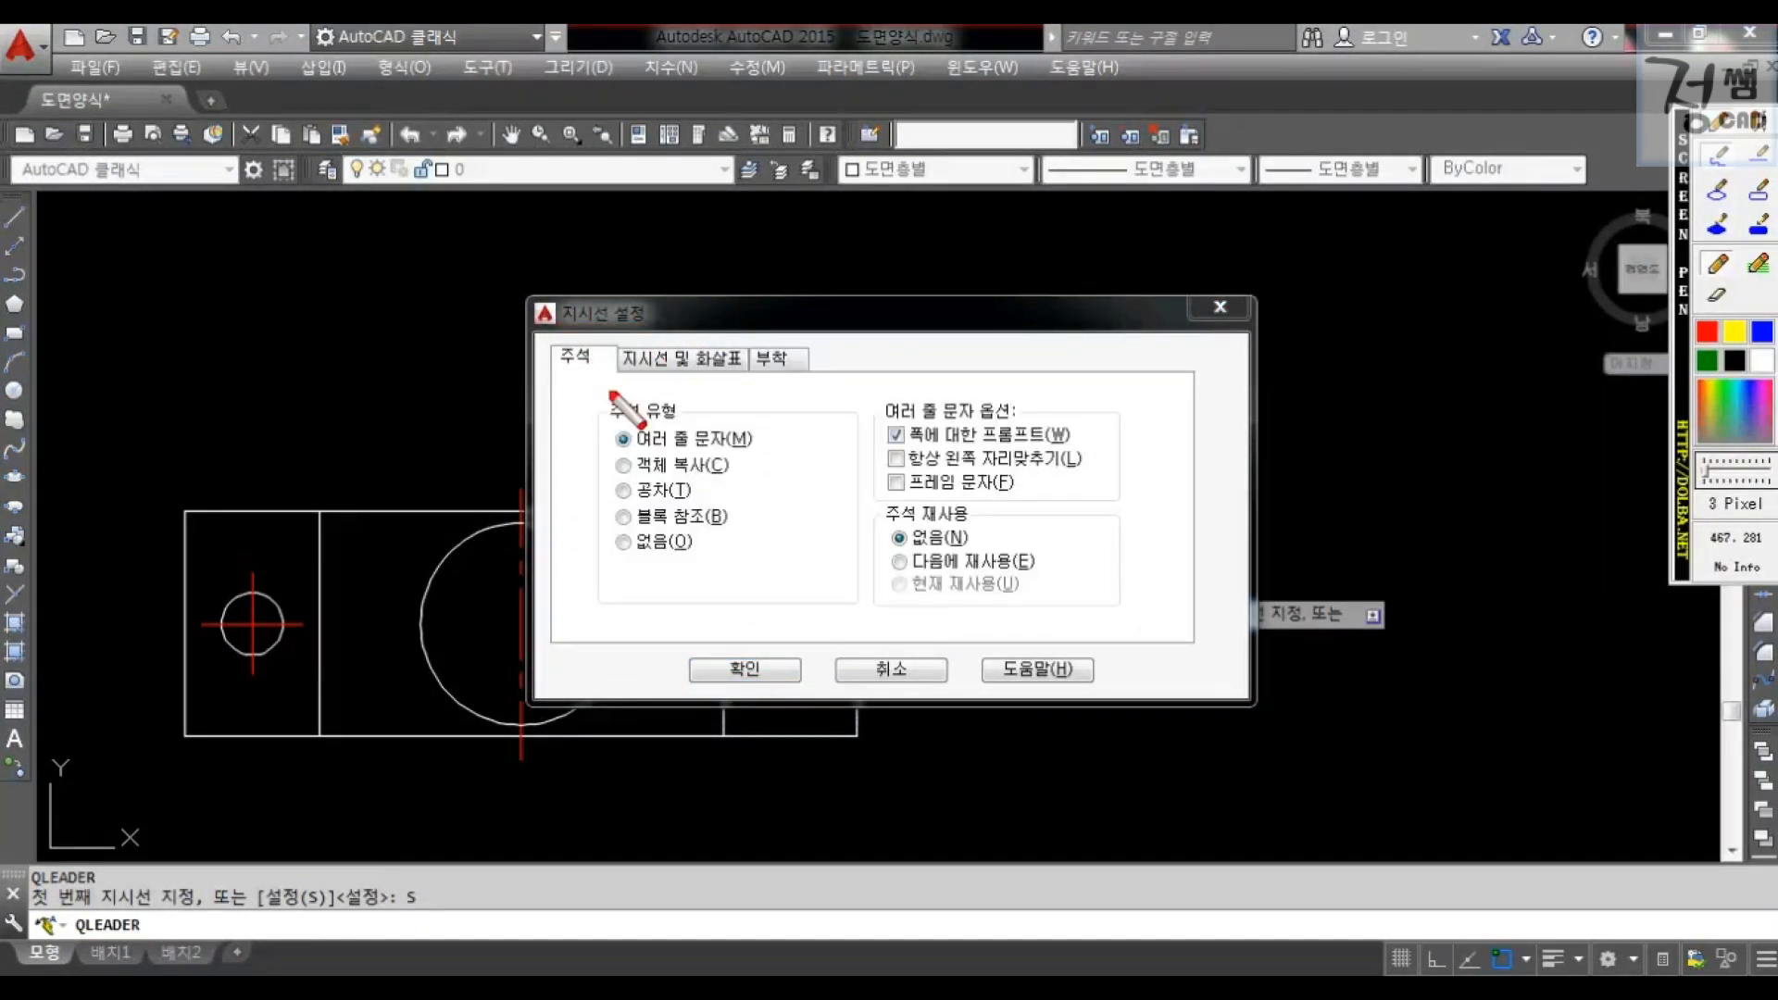
left_click_drag(611, 394, 616, 583)
left_click_drag(574, 434, 597, 465)
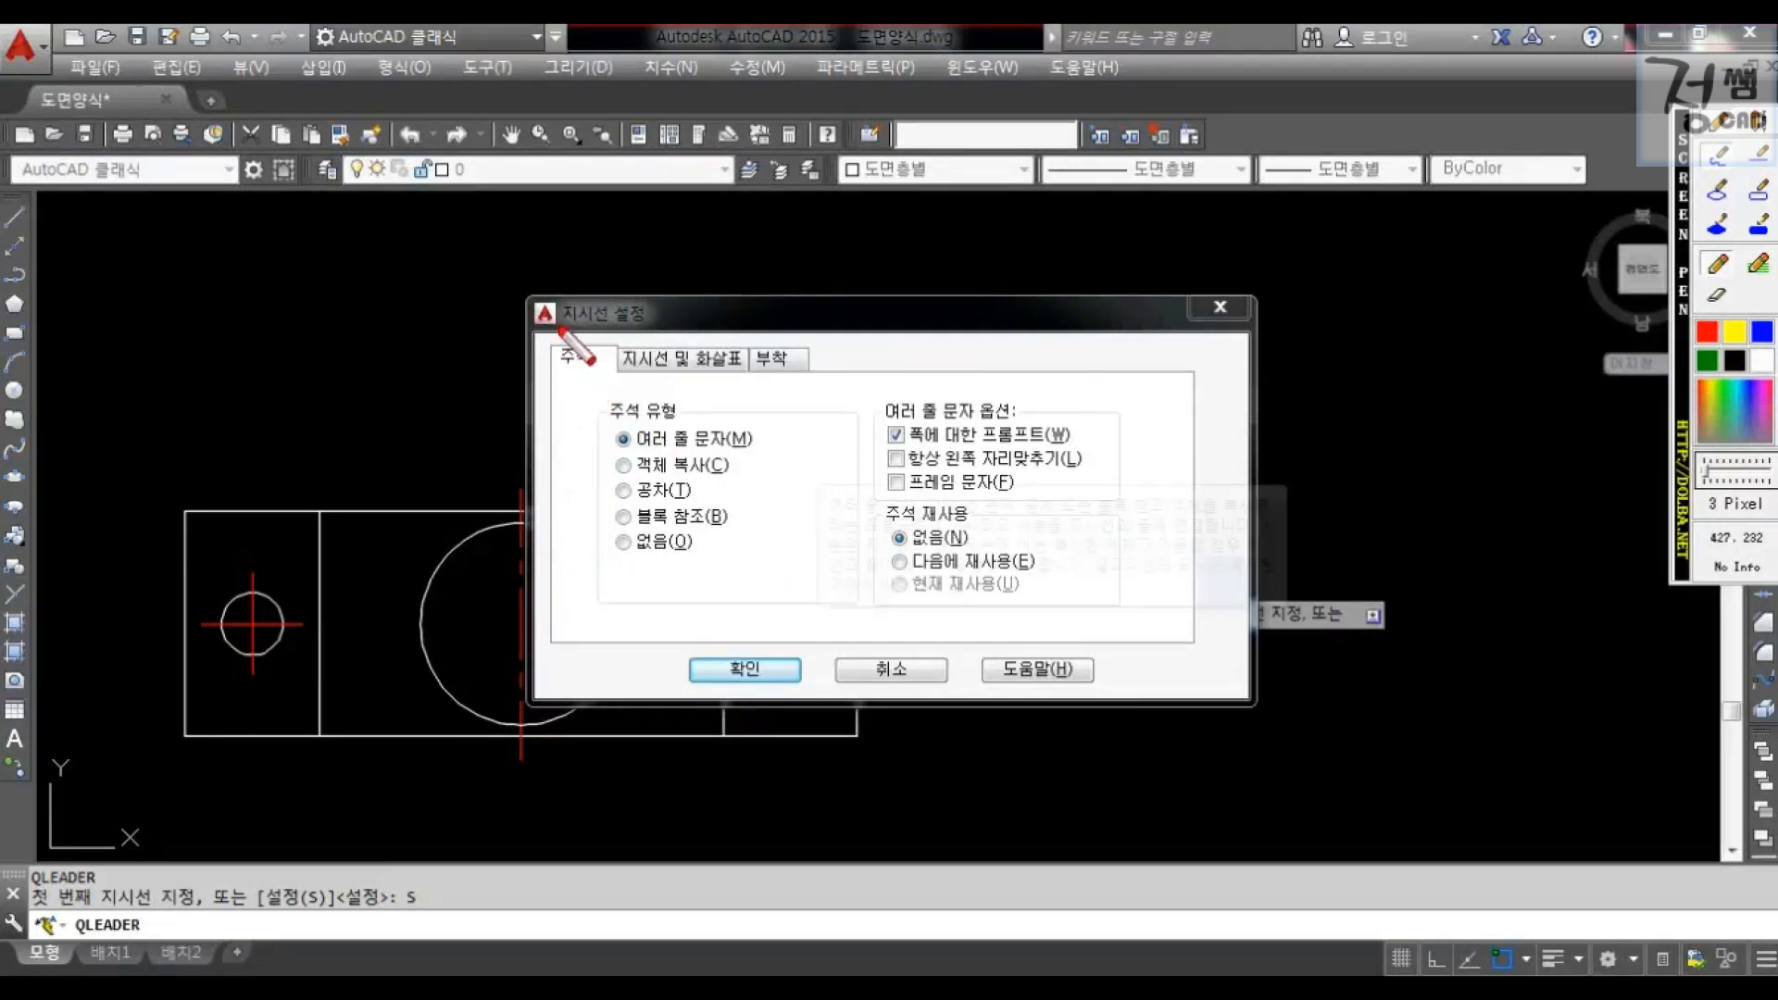
mouse_move(560, 328)
left_mouse_down()
mouse_move(659, 330)
mouse_move(721, 292)
left_mouse_up()
mouse_move(750, 371)
left_mouse_down()
mouse_move(944, 410)
mouse_move(733, 567)
mouse_move(1018, 592)
left_mouse_up()
- Turn on underlining of the bottom line in the multiline text attachment settings and accept the leader settings
left_click(786, 358)
left_click_drag(725, 629, 928, 629)
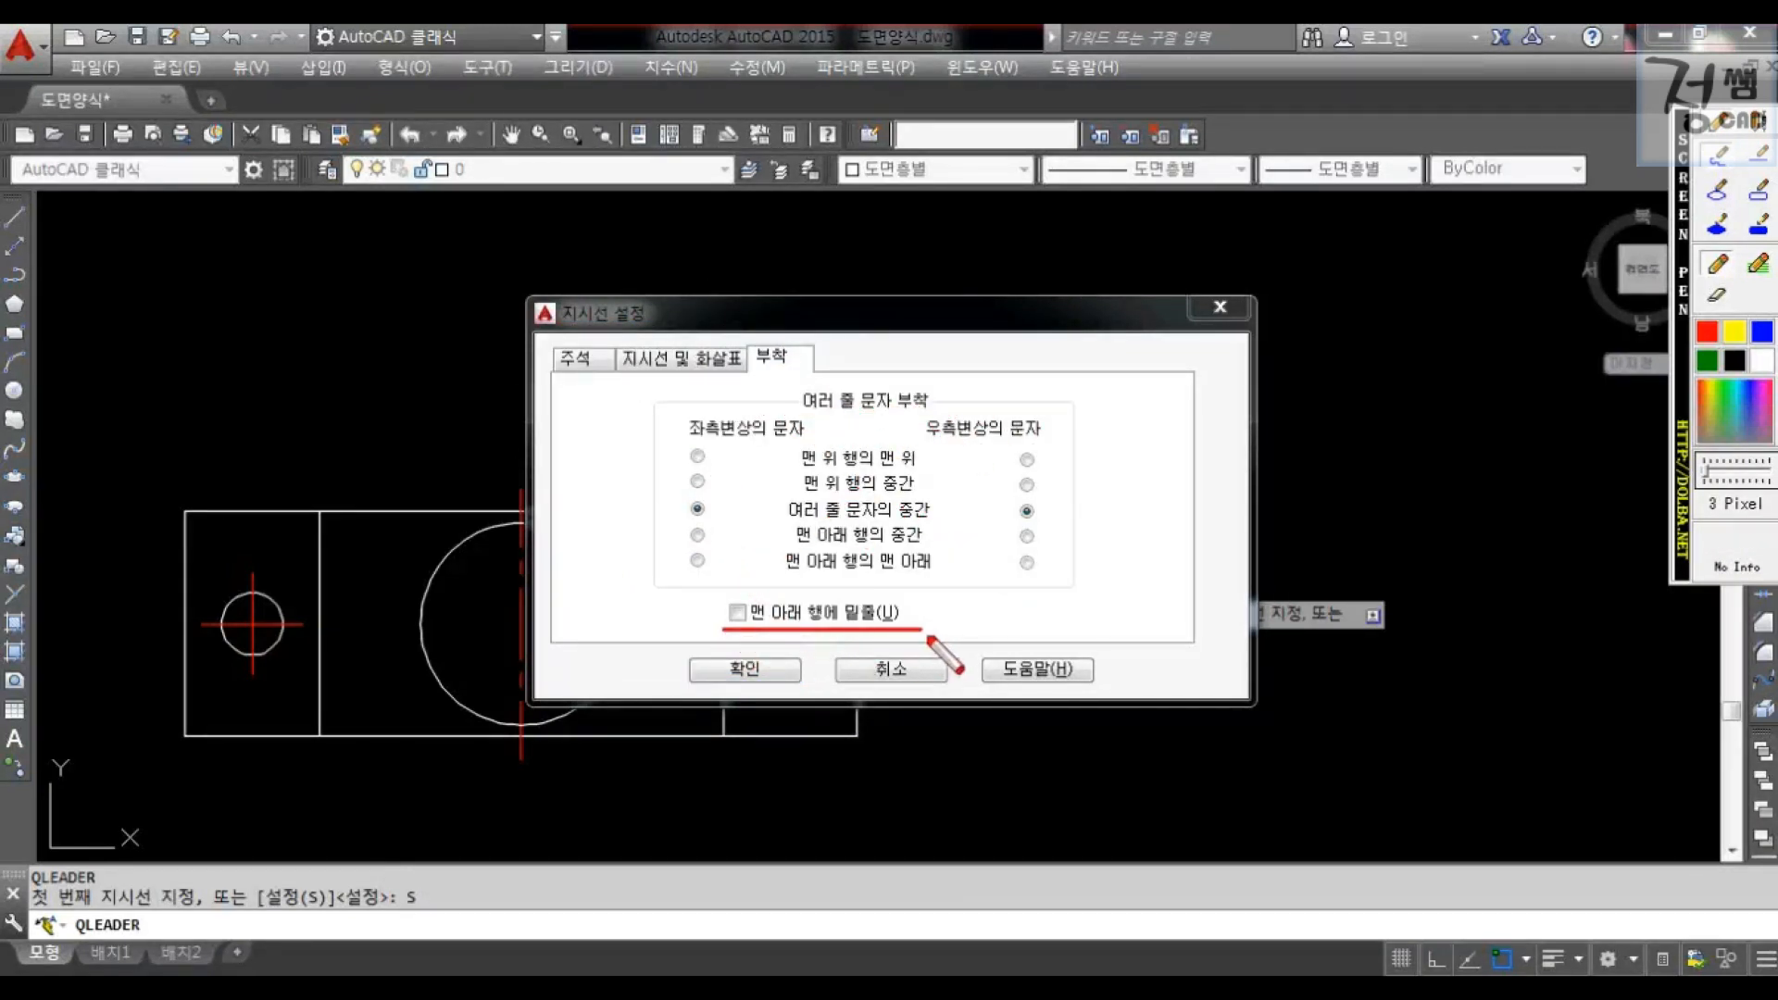
left_click_drag(774, 576, 834, 550)
left_click(796, 613)
left_click_drag(782, 648, 836, 626)
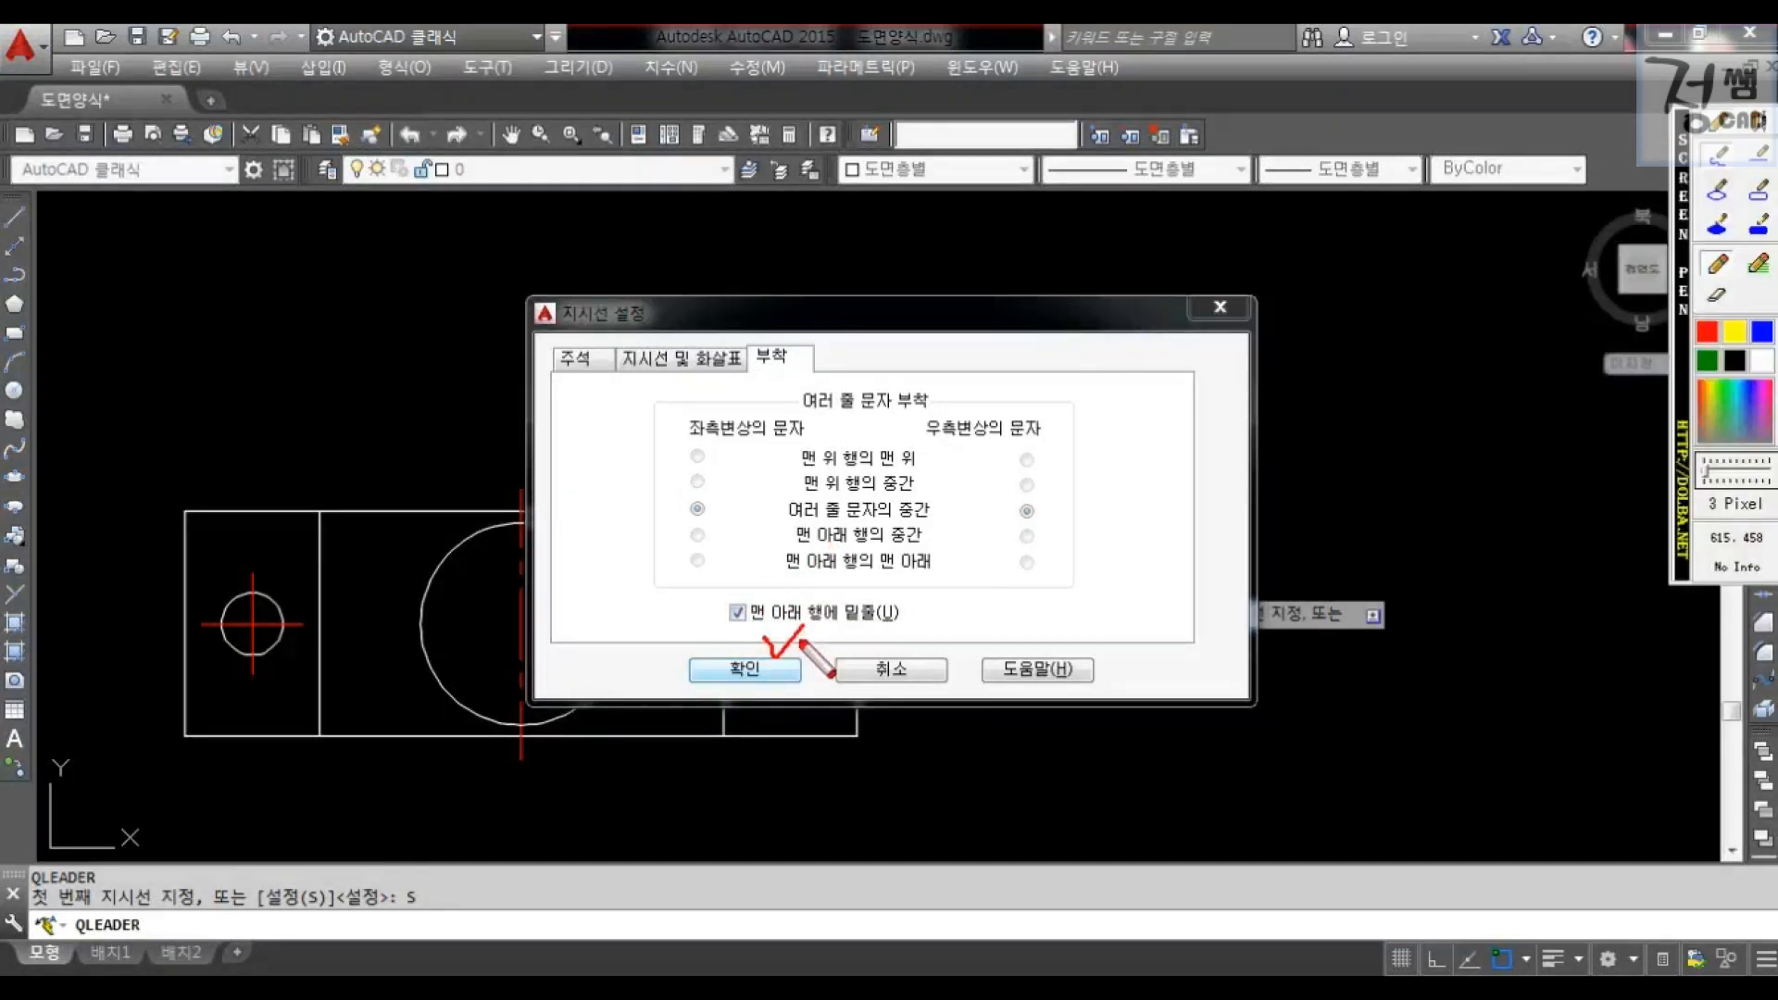
left_click(790, 669)
- Place the quick leader on the right-hand hole with the note ASDAD and mark its text
type("ASDAD")
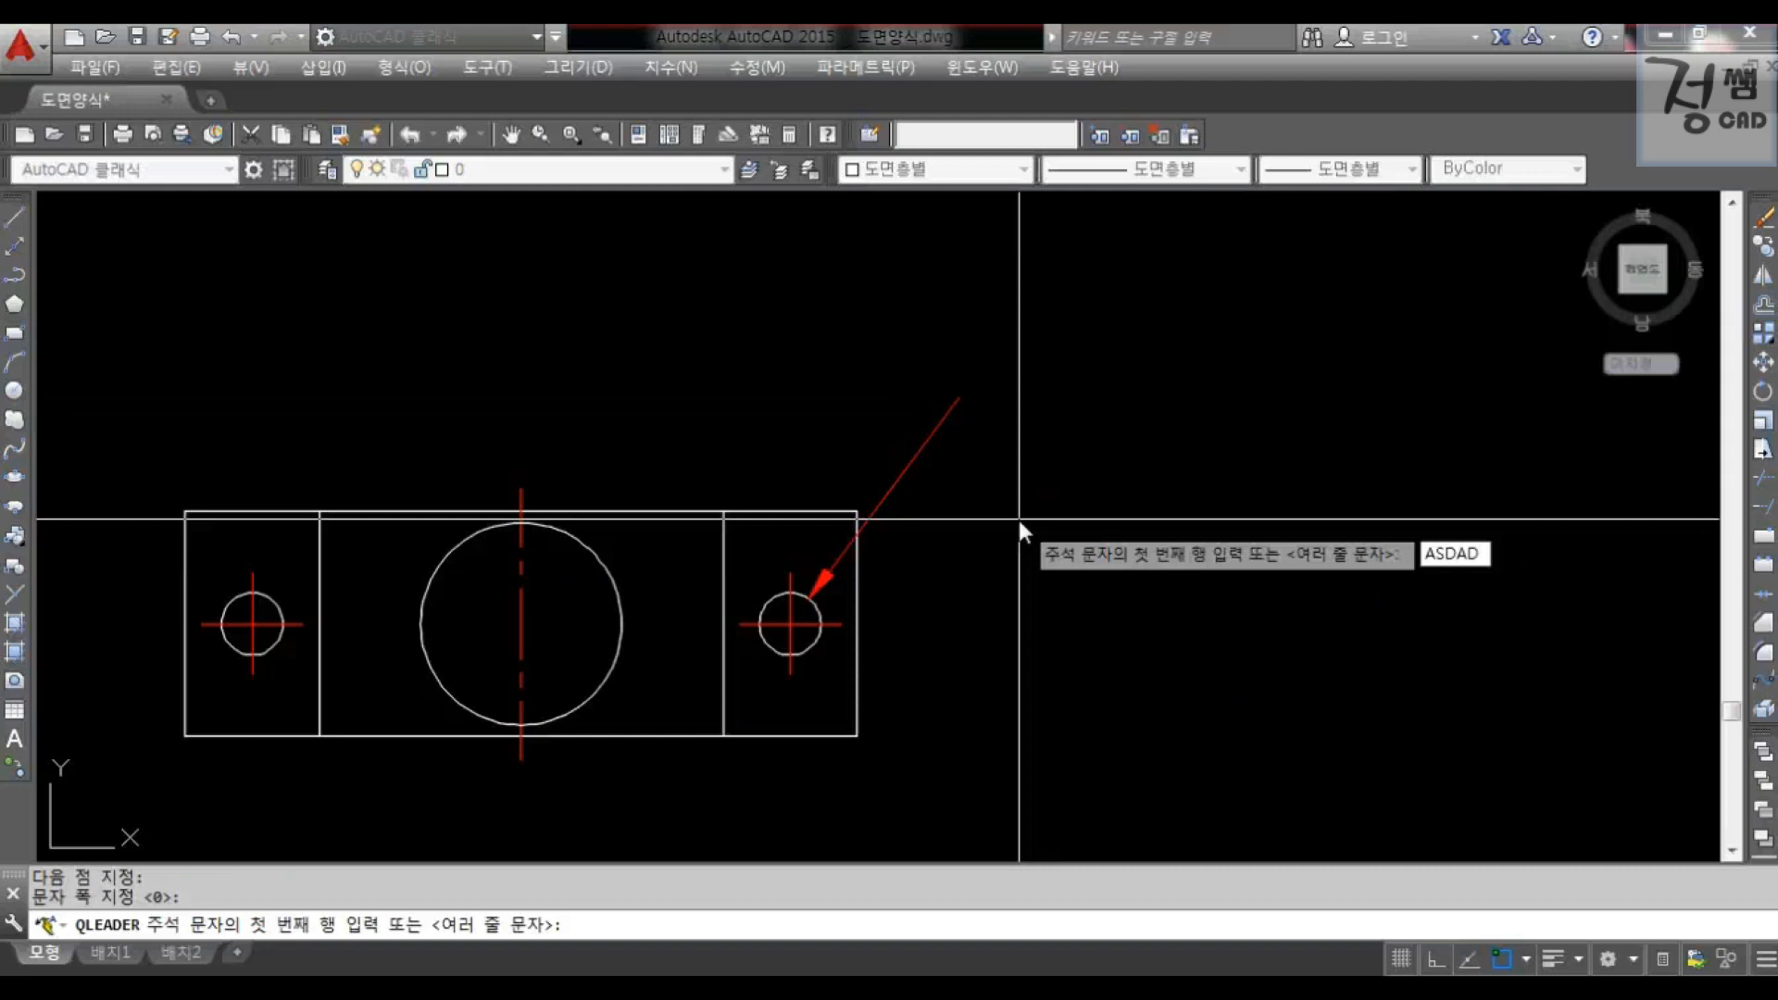
key("Return")
key("Return")
mouse_move(1014, 313)
left_mouse_down()
mouse_move(1032, 347)
mouse_move(1076, 293)
left_mouse_up()
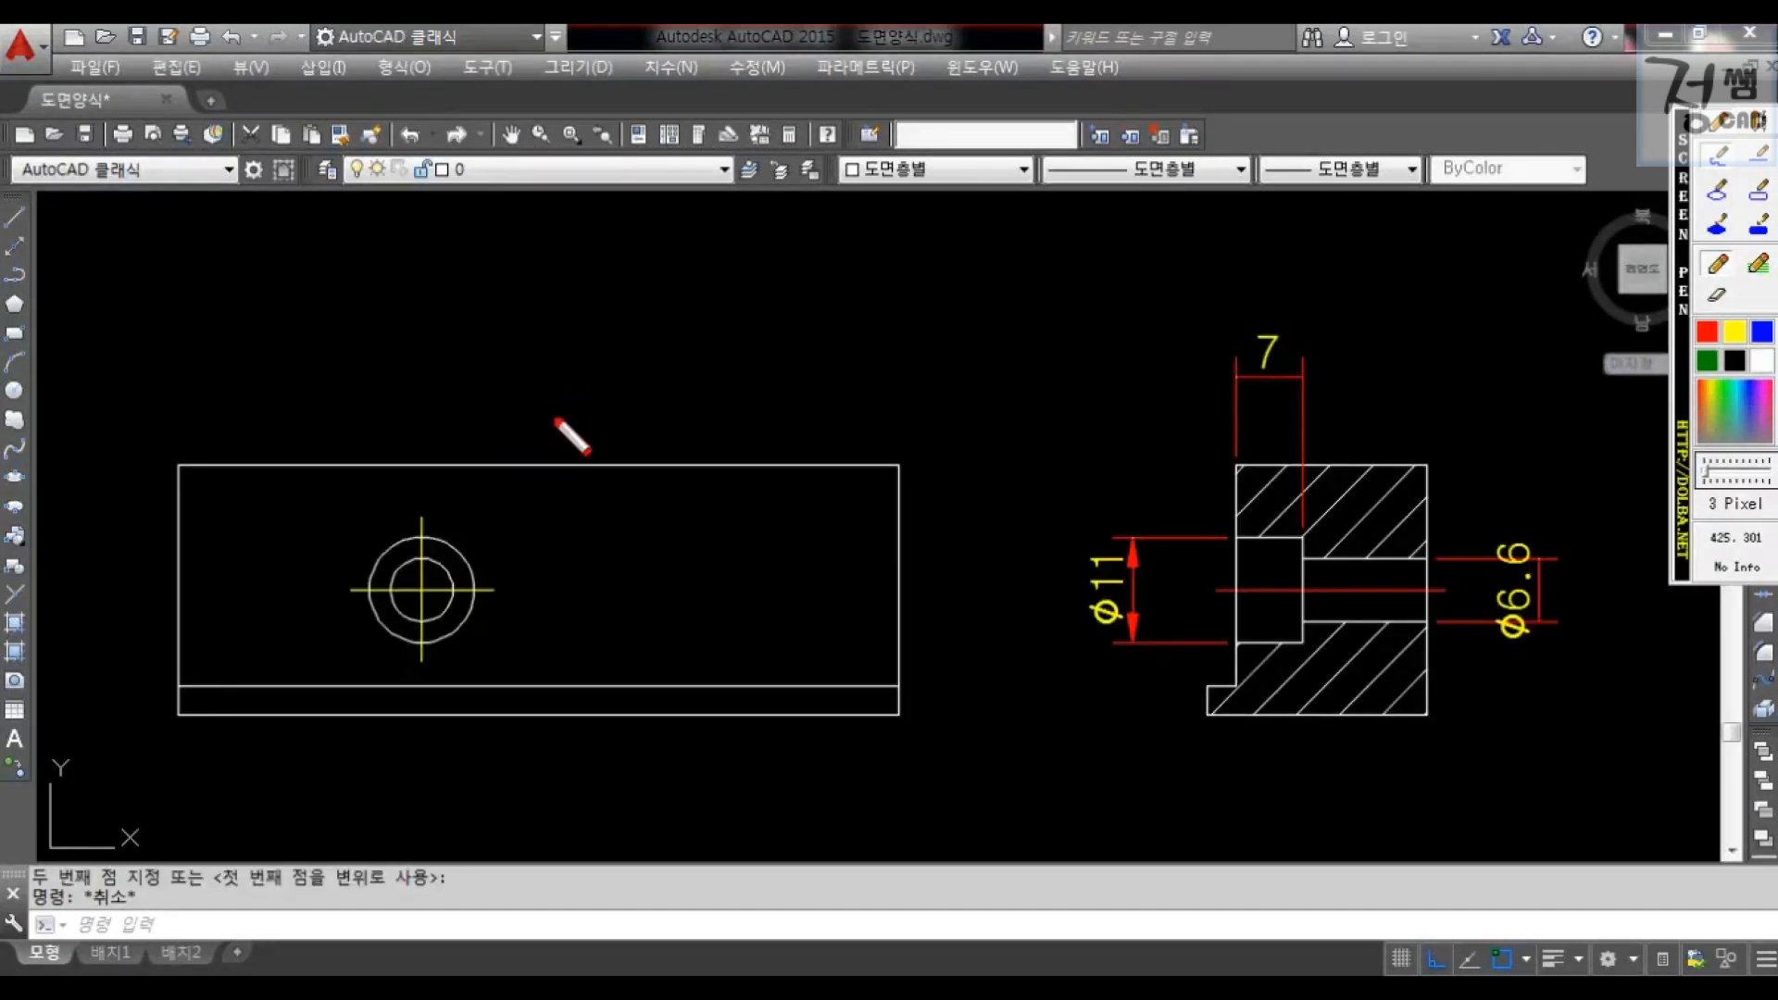
- Examine the counterbored hole in the front view and its Ø11, Ø6.6 and 7 dimensions in the section view
left_click_drag(498, 481, 659, 430)
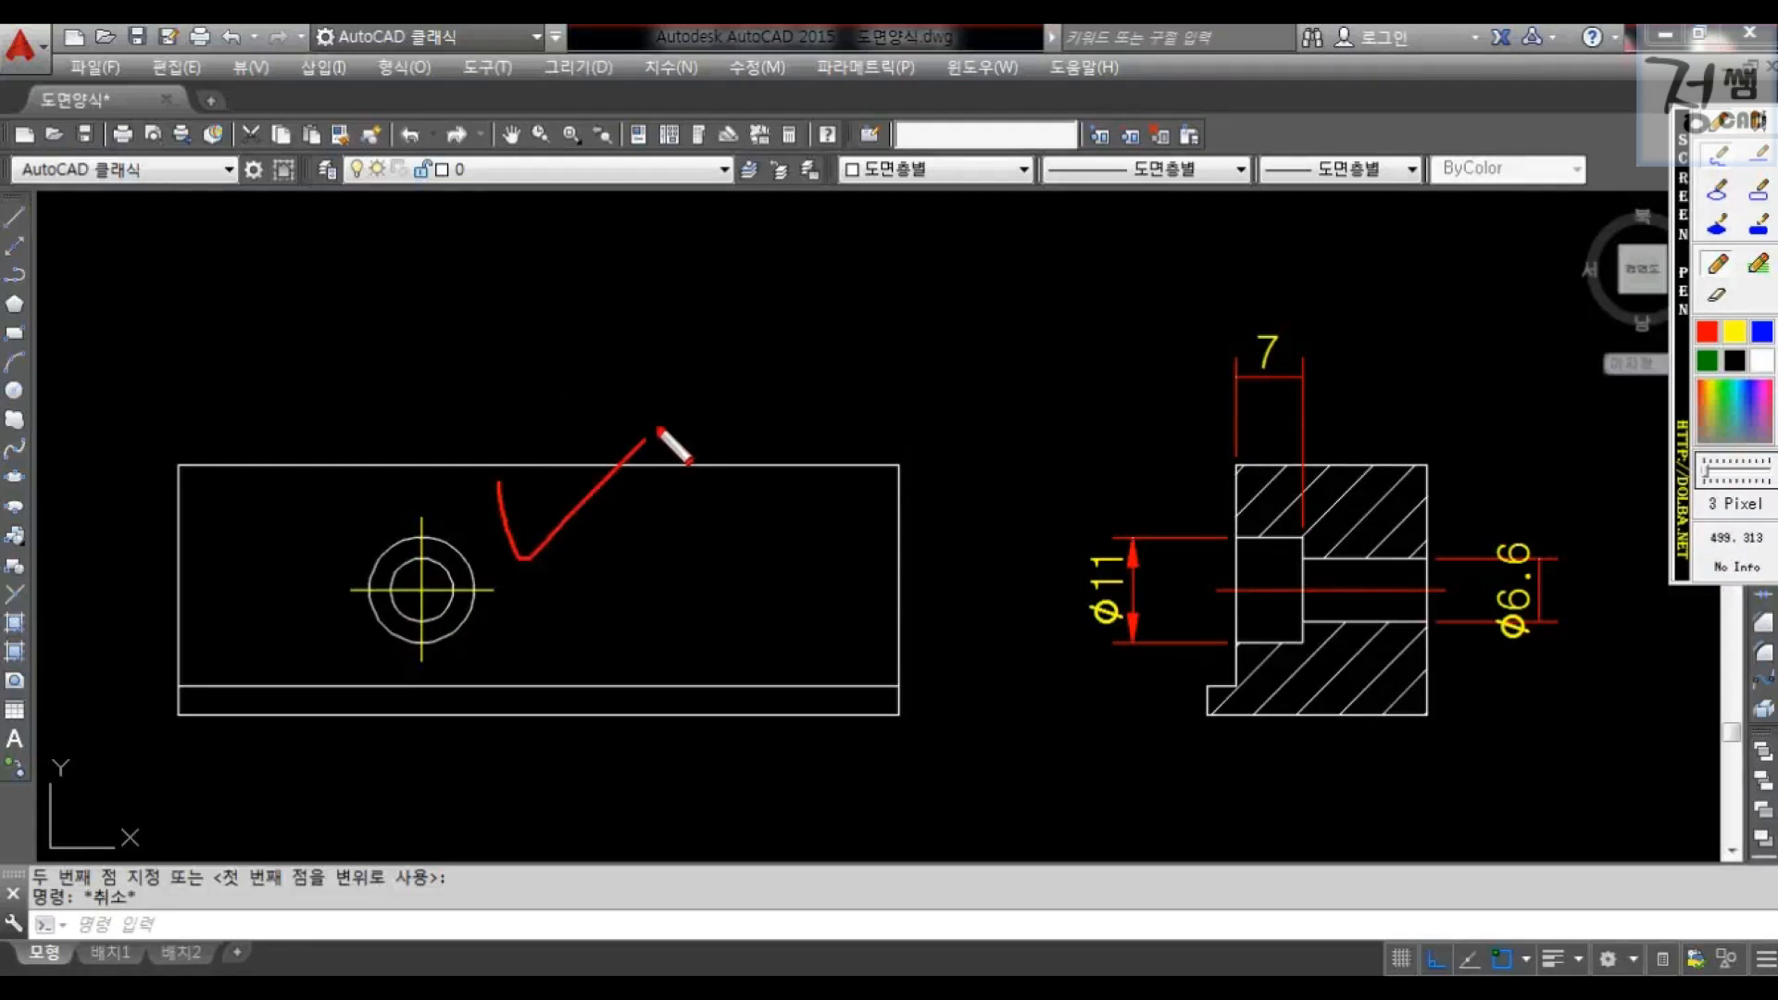
left_click_drag(1368, 433, 1463, 419)
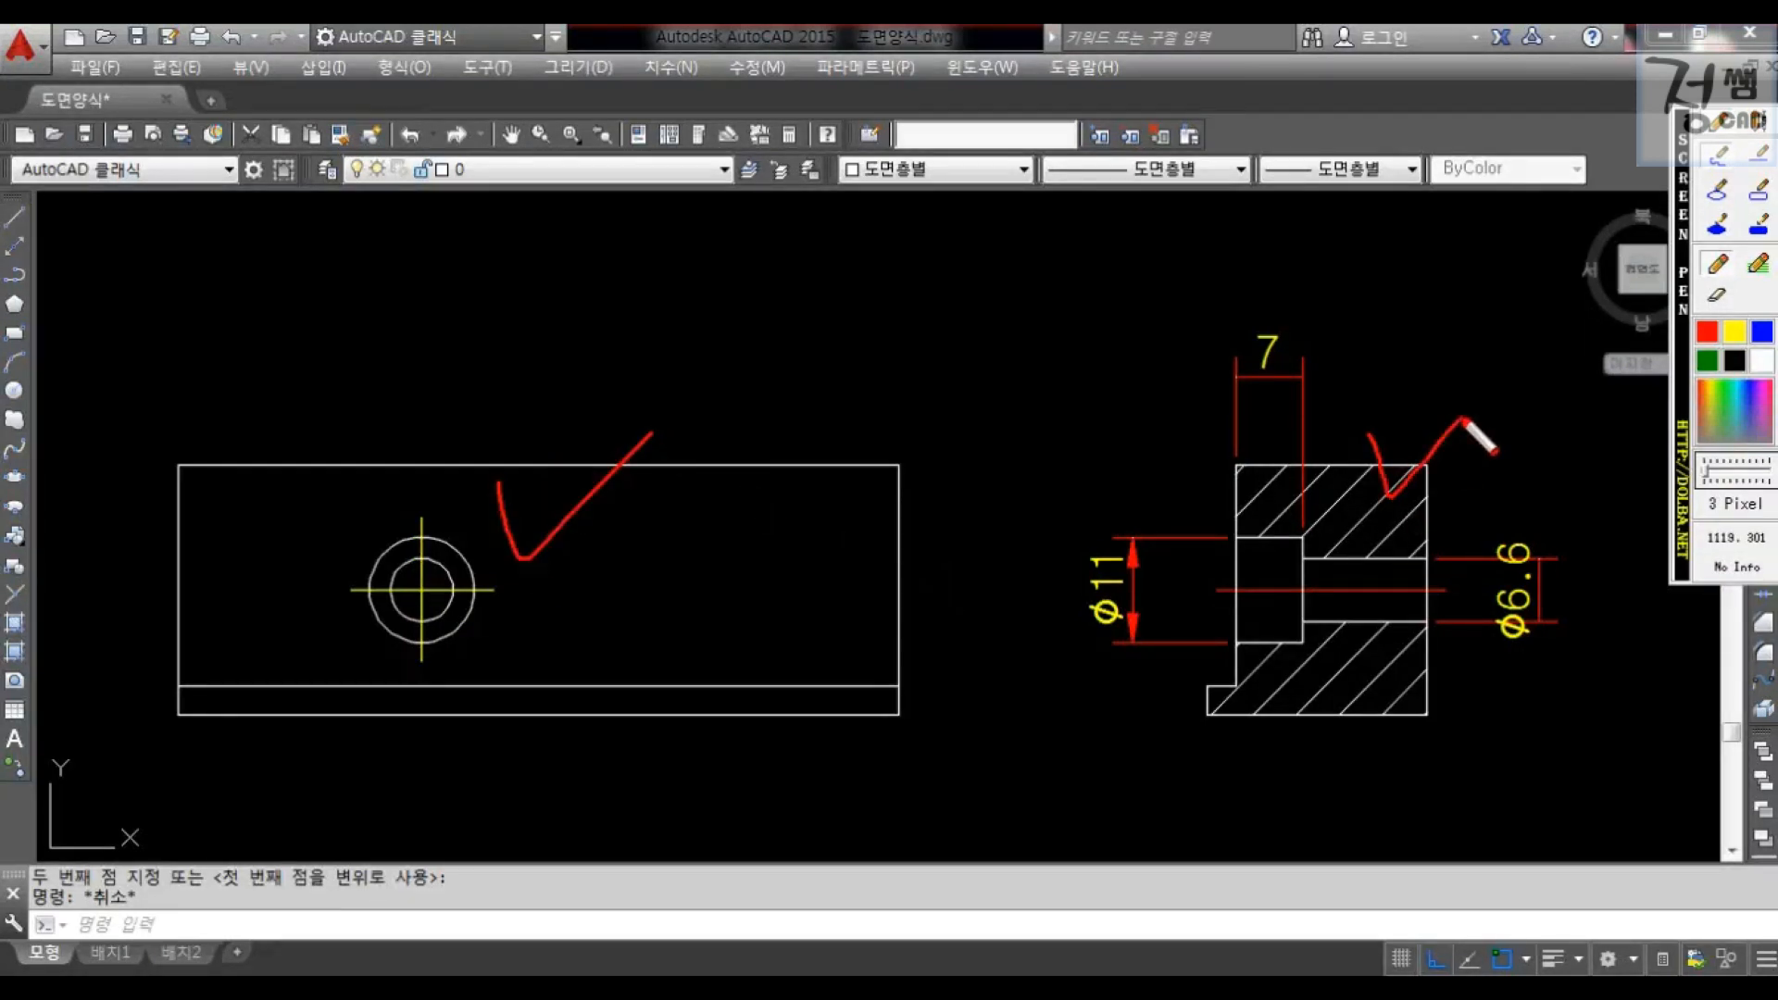
left_click_drag(1107, 493, 1148, 478)
left_click_drag(1509, 509, 1555, 476)
left_click_drag(1271, 306, 1353, 269)
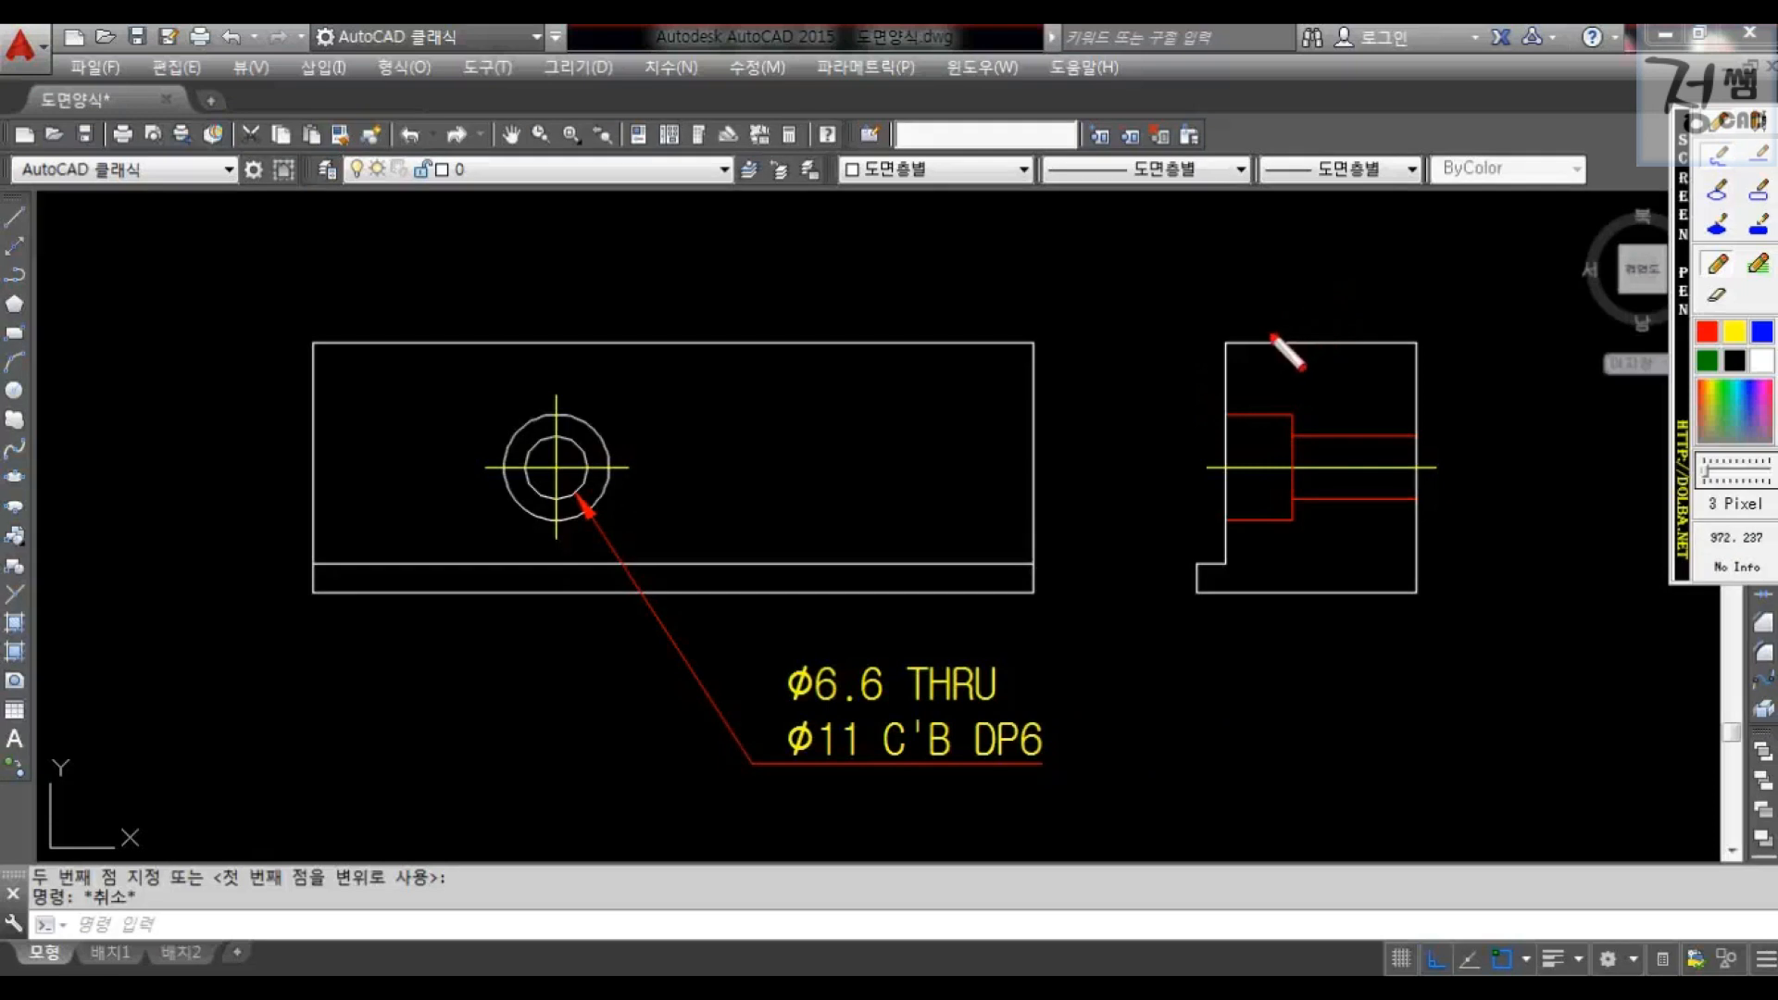
- Examine the counterbored hole's two-line leader note, Ø6.6 THRU and Ø11 C'B DP6
left_click_drag(756, 645, 794, 648)
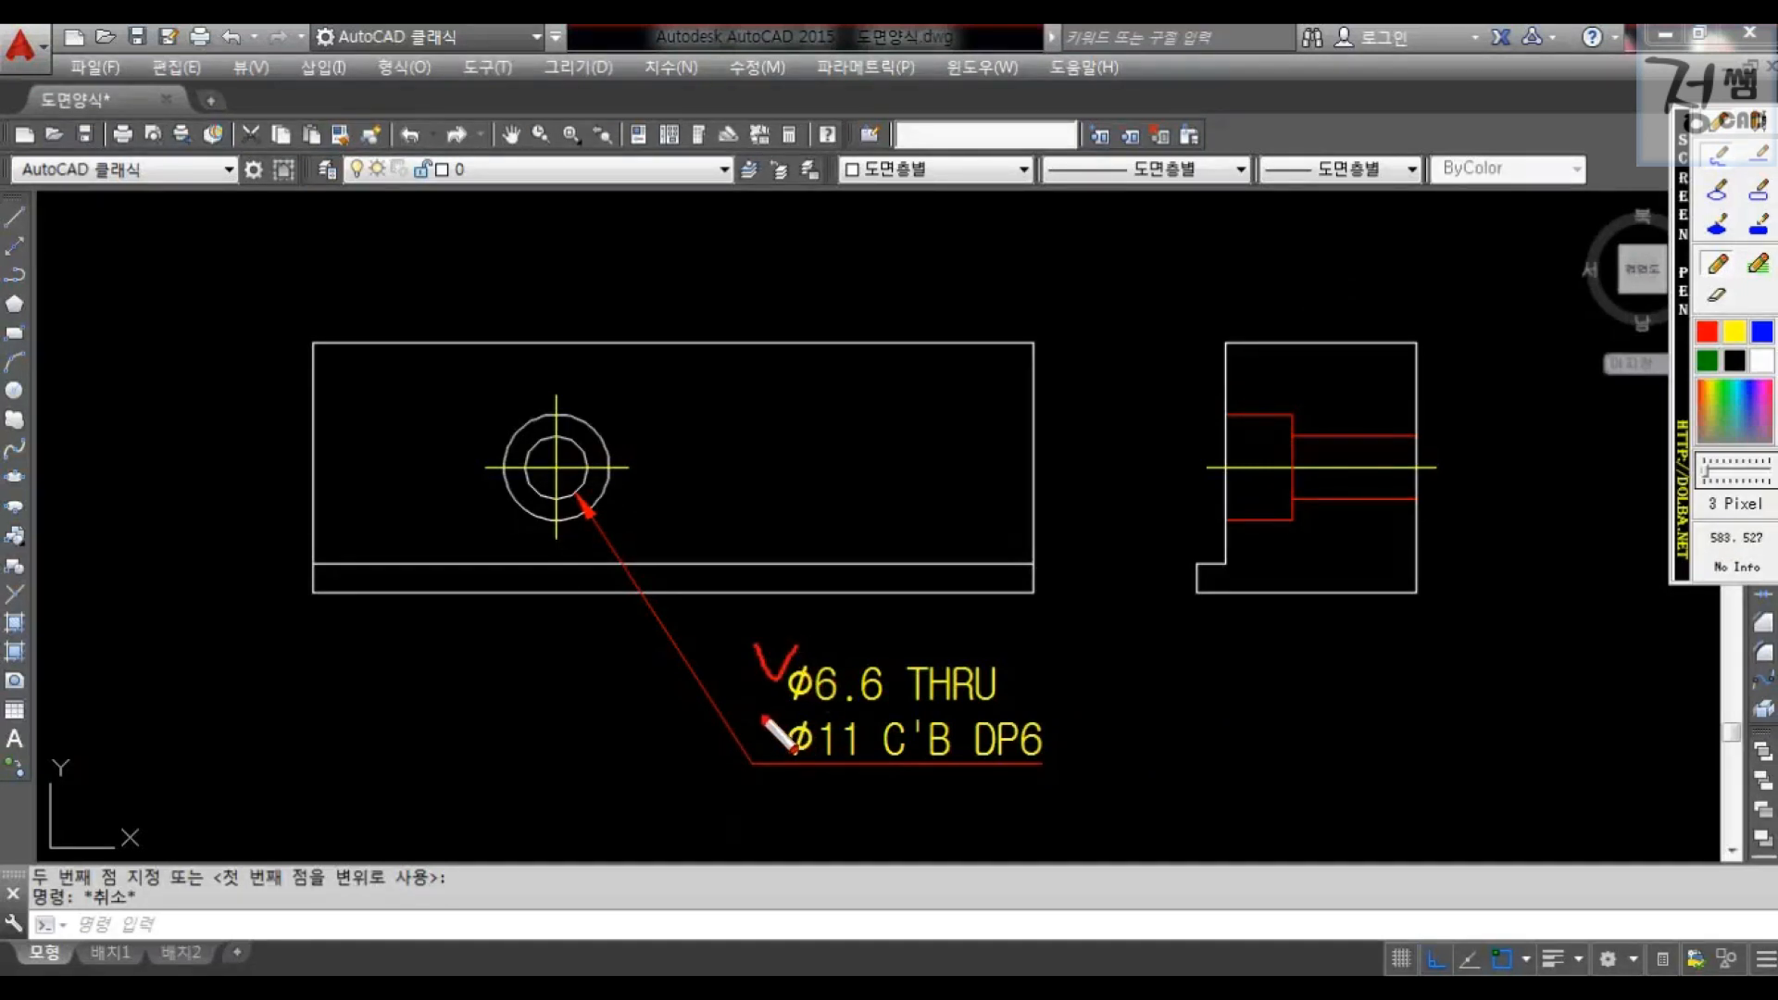
left_click_drag(768, 711, 819, 711)
key("Escape")
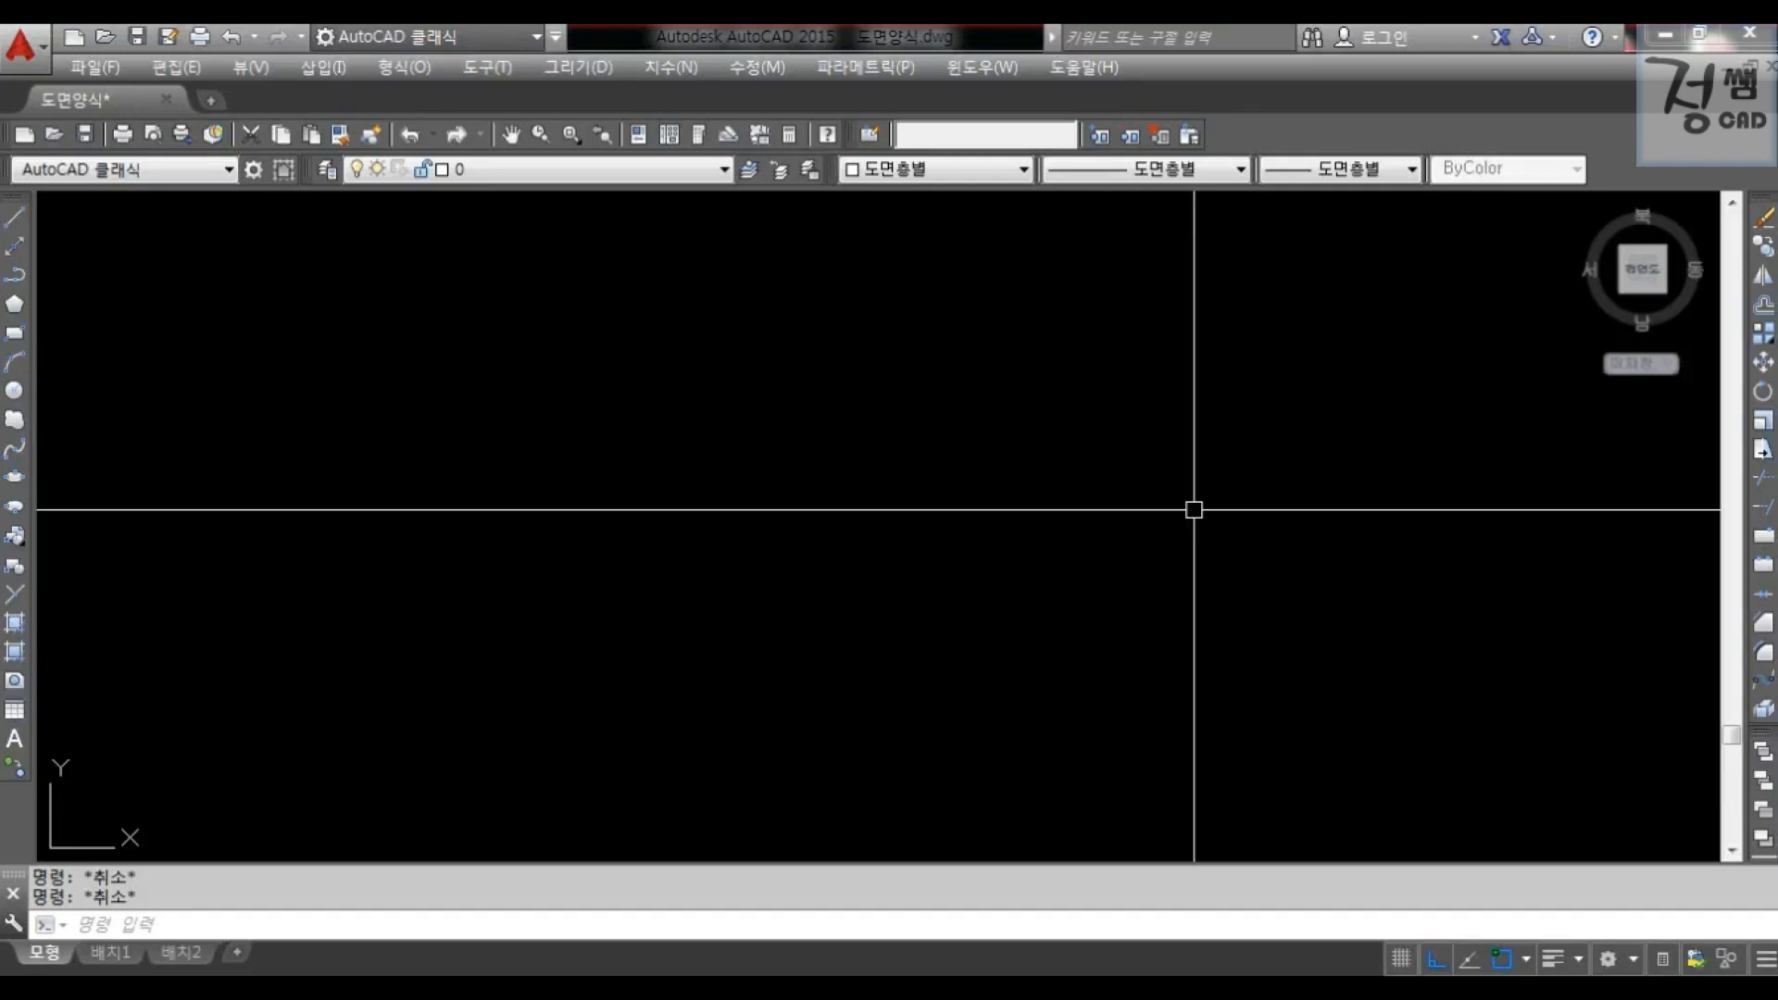